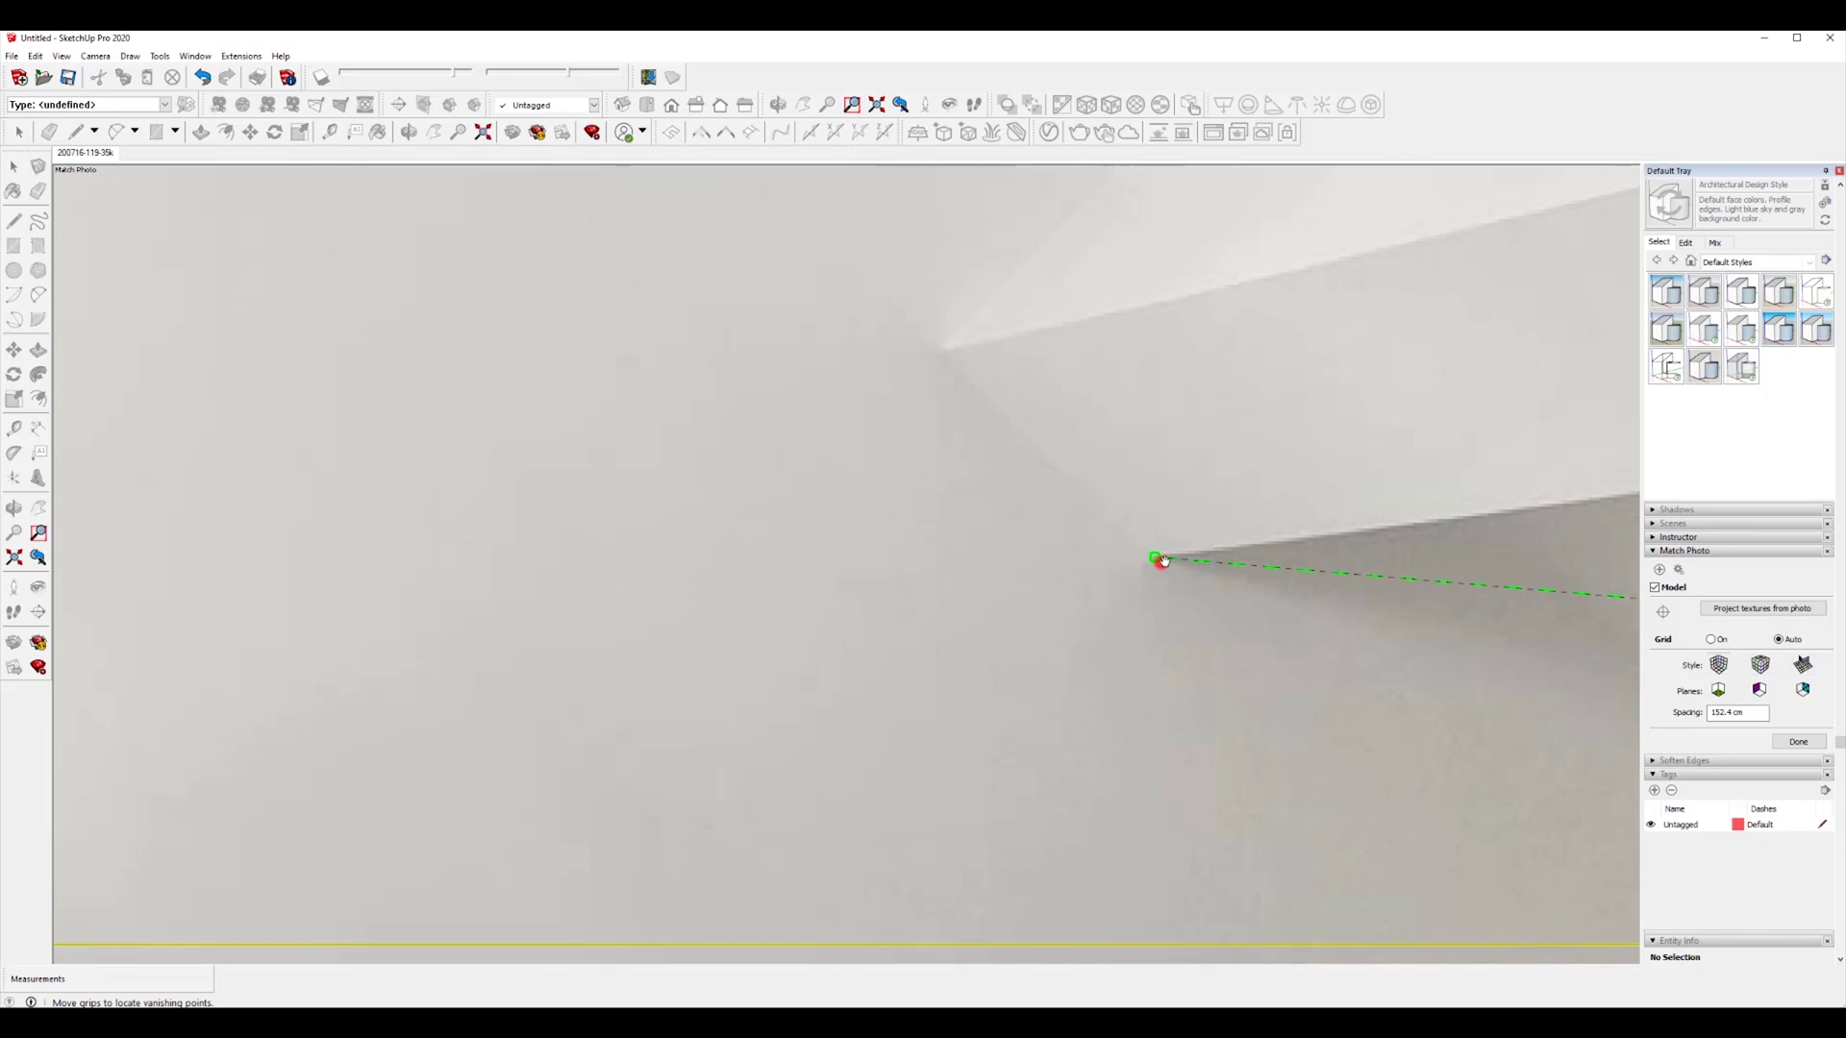
# Step: Align the upper green vanishing line with the lower edge of the right-hand sloping-ceiling beam, extending its outer end past the photo
pyautogui.scroll(-6, 1183, 553)
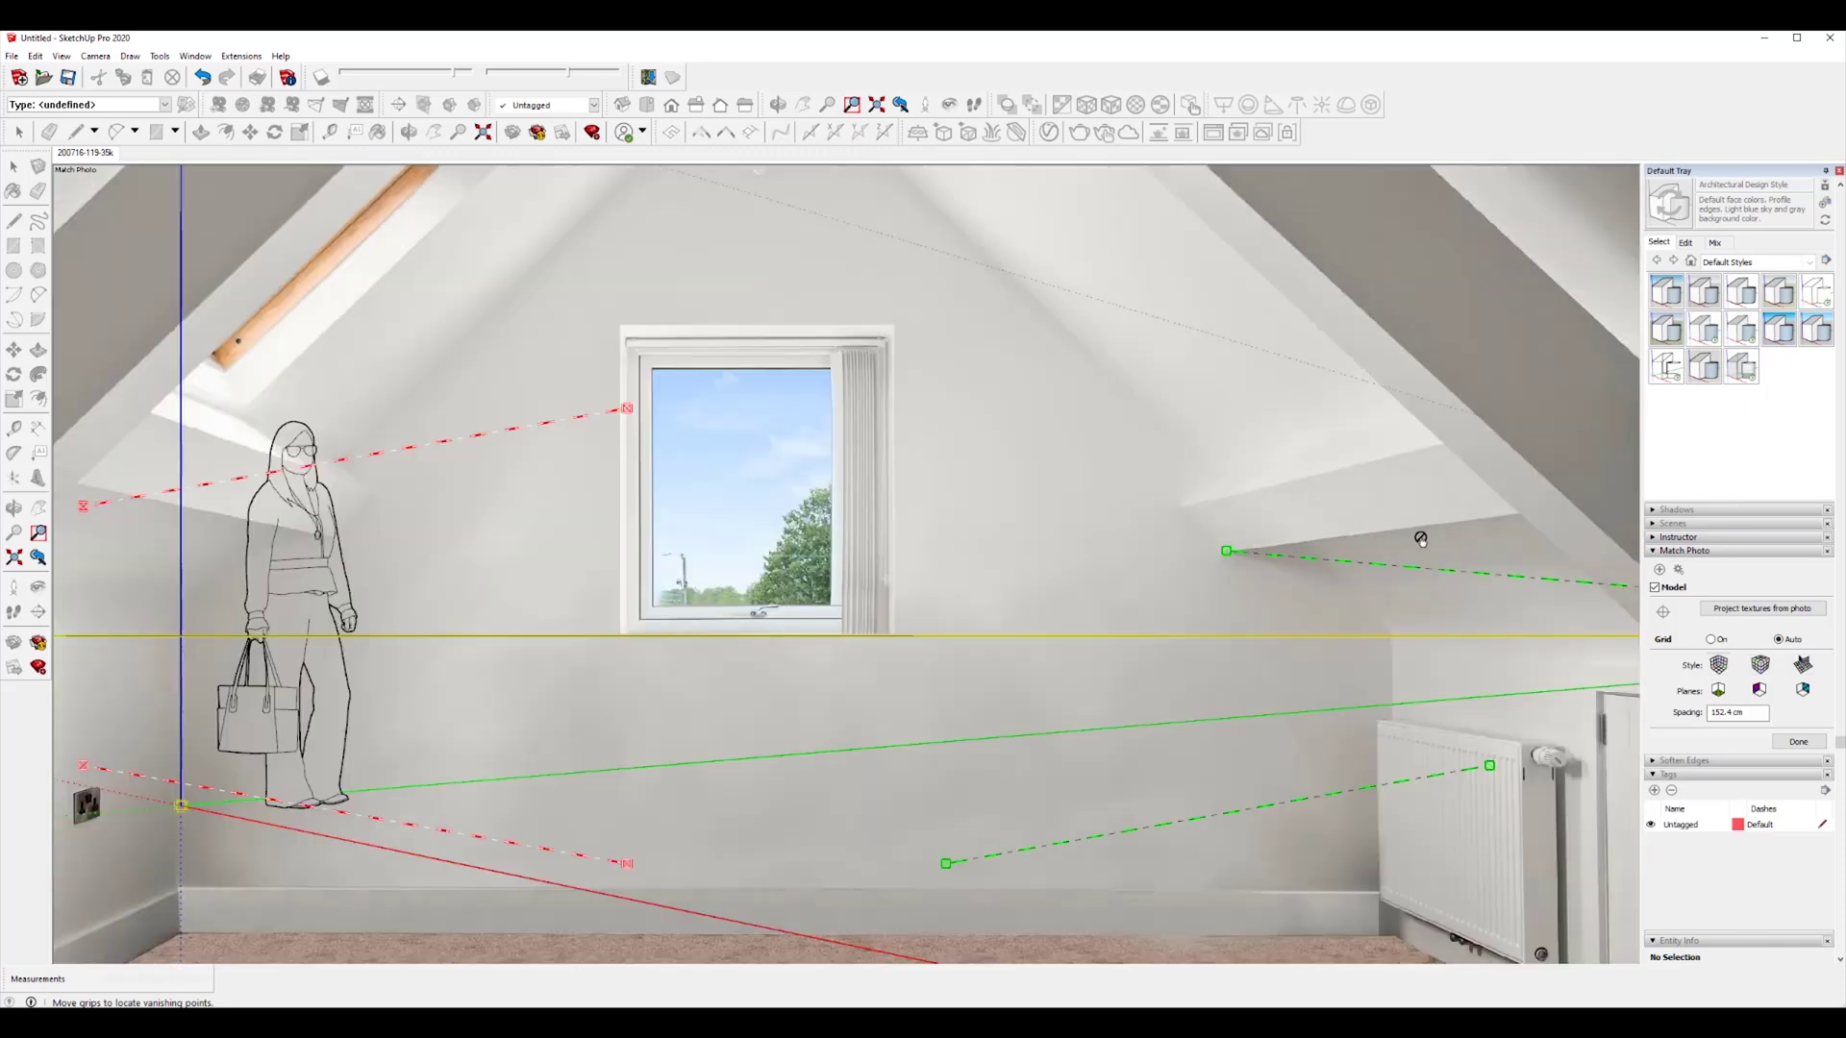
pyautogui.moveTo(1421, 540); pyautogui.dragTo(770, 604, button='middle')
pyautogui.moveTo(746, 581); pyautogui.dragTo(1054, 418)
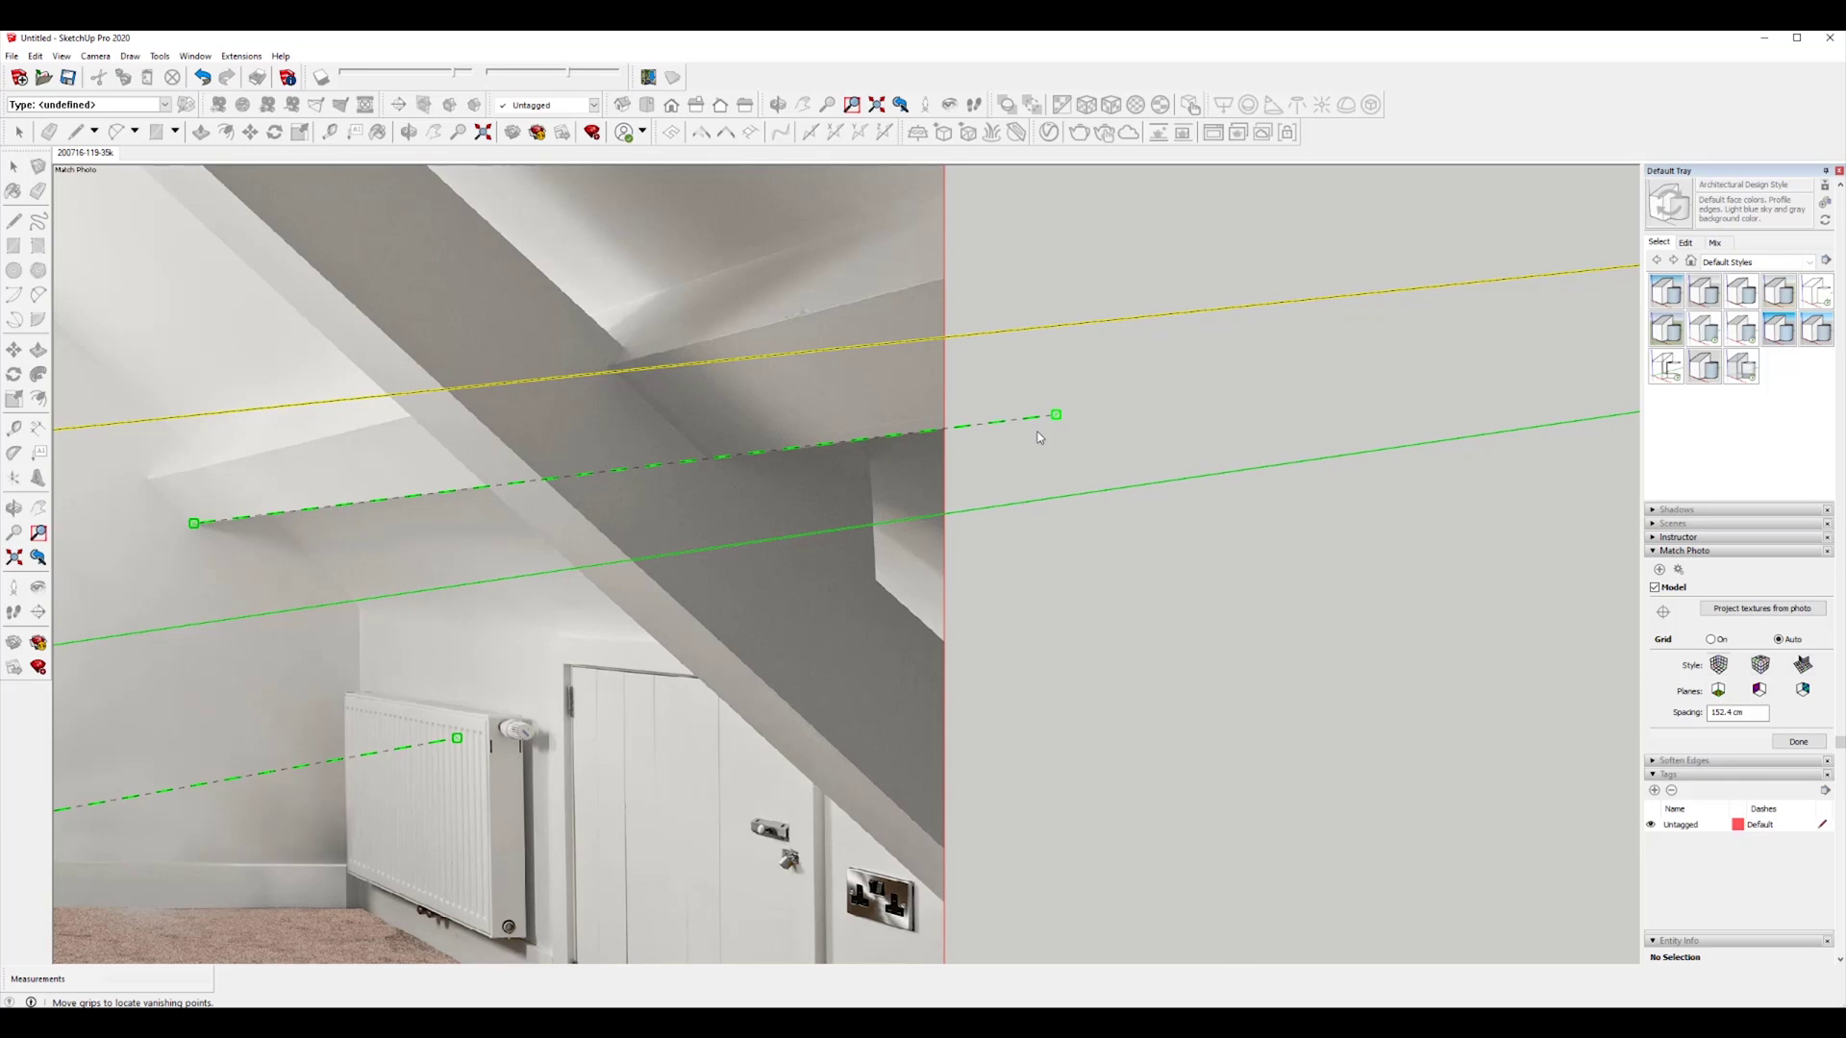
pyautogui.scroll(-6, 996, 465)
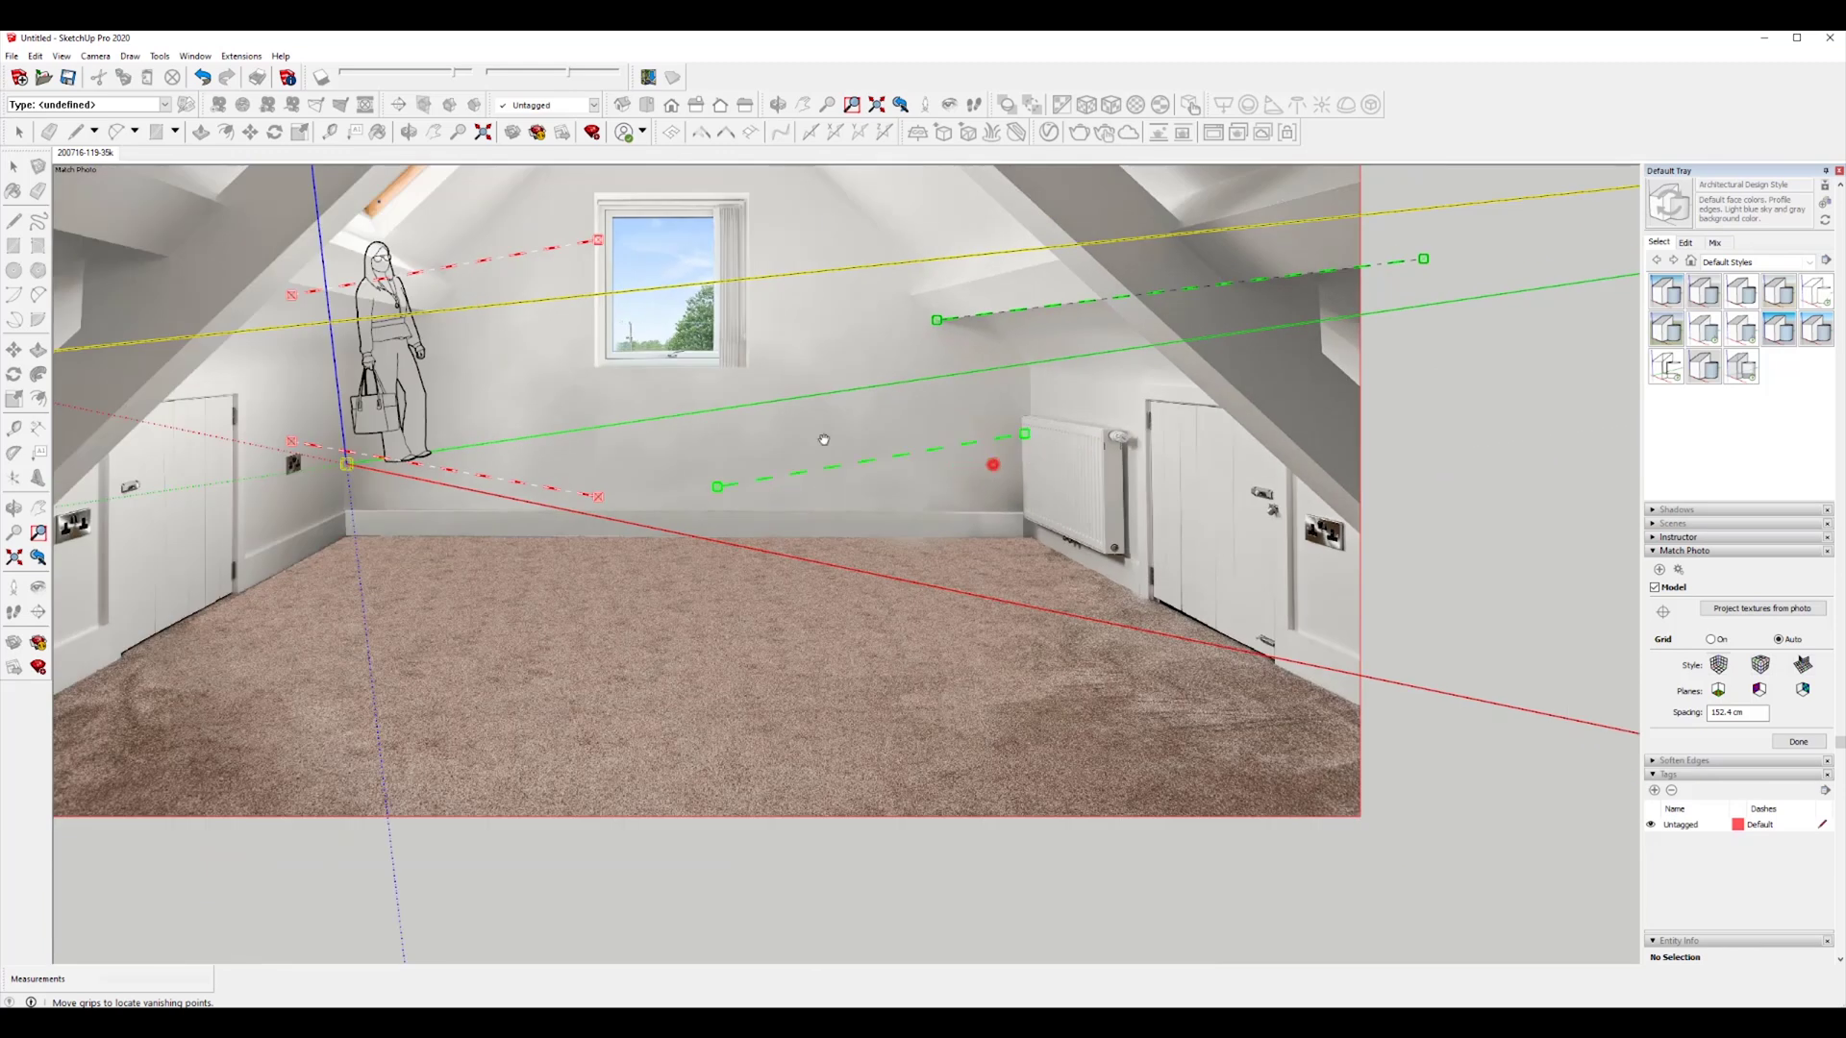
# Step: Bring the second green vanishing line to the left wall's floor edge and place the axis origin near the back-left floor corner
pyautogui.moveTo(203, 586); pyautogui.dragTo(255, 563)
pyautogui.scroll(2, 255, 562)
pyautogui.moveTo(366, 475); pyautogui.dragTo(742, 429, button='middle')
pyautogui.scroll(7, 741, 428)
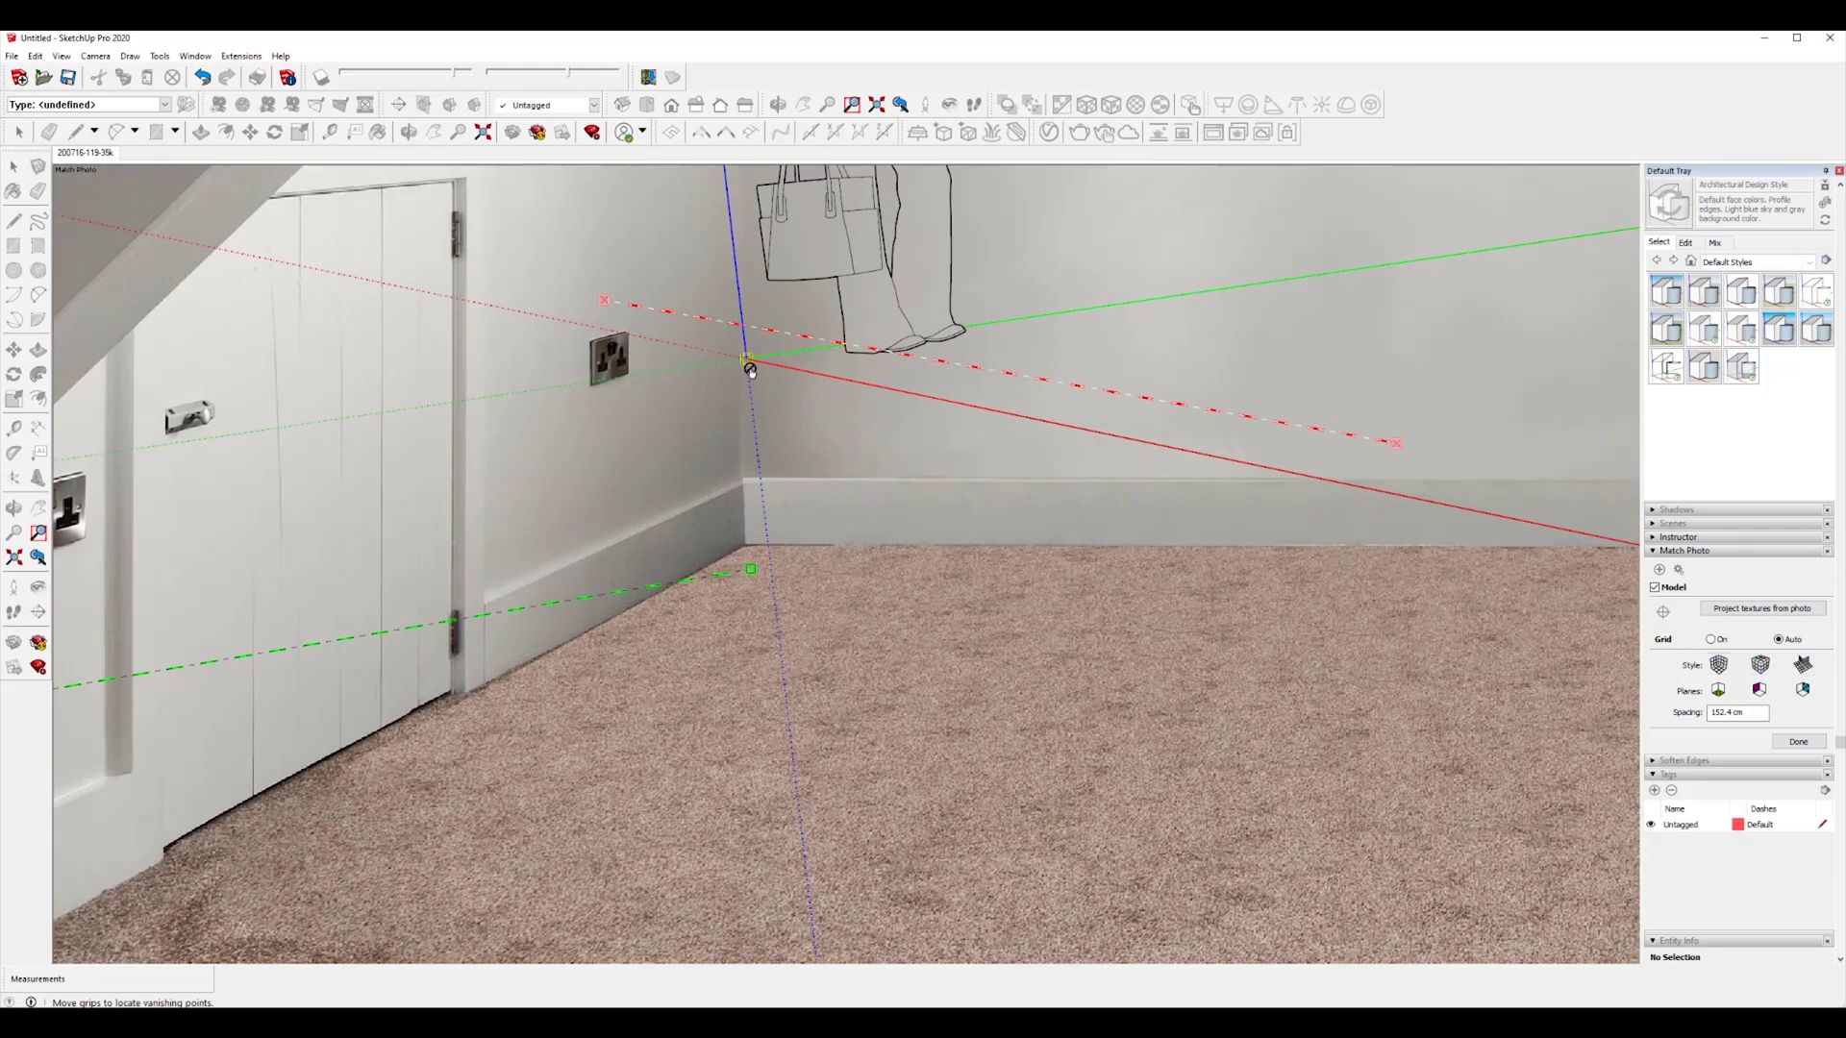
pyautogui.moveTo(746, 359); pyautogui.dragTo(730, 558)
# Step: Align the outer end of the lower green vanishing line with the left wall's floor edge, beyond the photo border
pyautogui.scroll(-2, 730, 560)
pyautogui.keyDown('shift'); pyautogui.moveTo(731, 561); pyautogui.dragTo(1192, 313, button='middle'); pyautogui.keyUp('shift')
pyautogui.scroll(-1, 1192, 313)
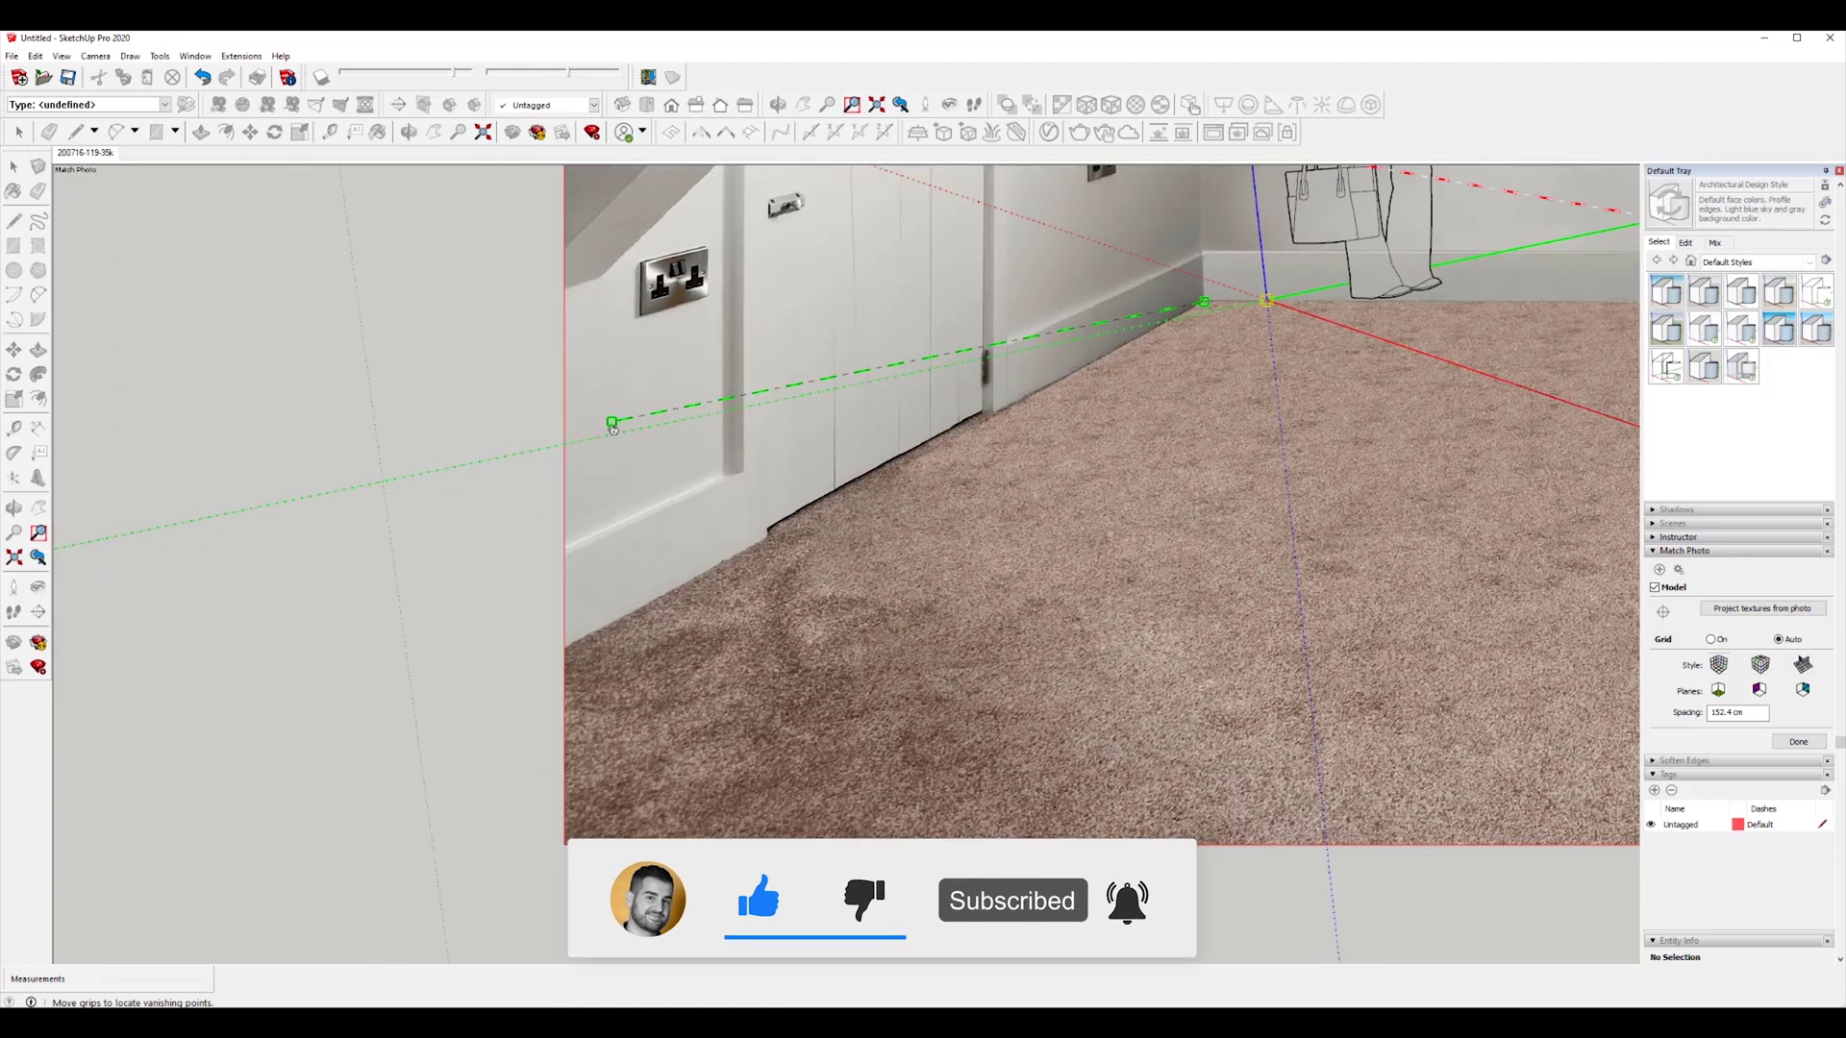
pyautogui.moveTo(612, 425); pyautogui.dragTo(499, 679)
pyautogui.scroll(-4, 1065, 498)
pyautogui.scroll(1, 754, 637)
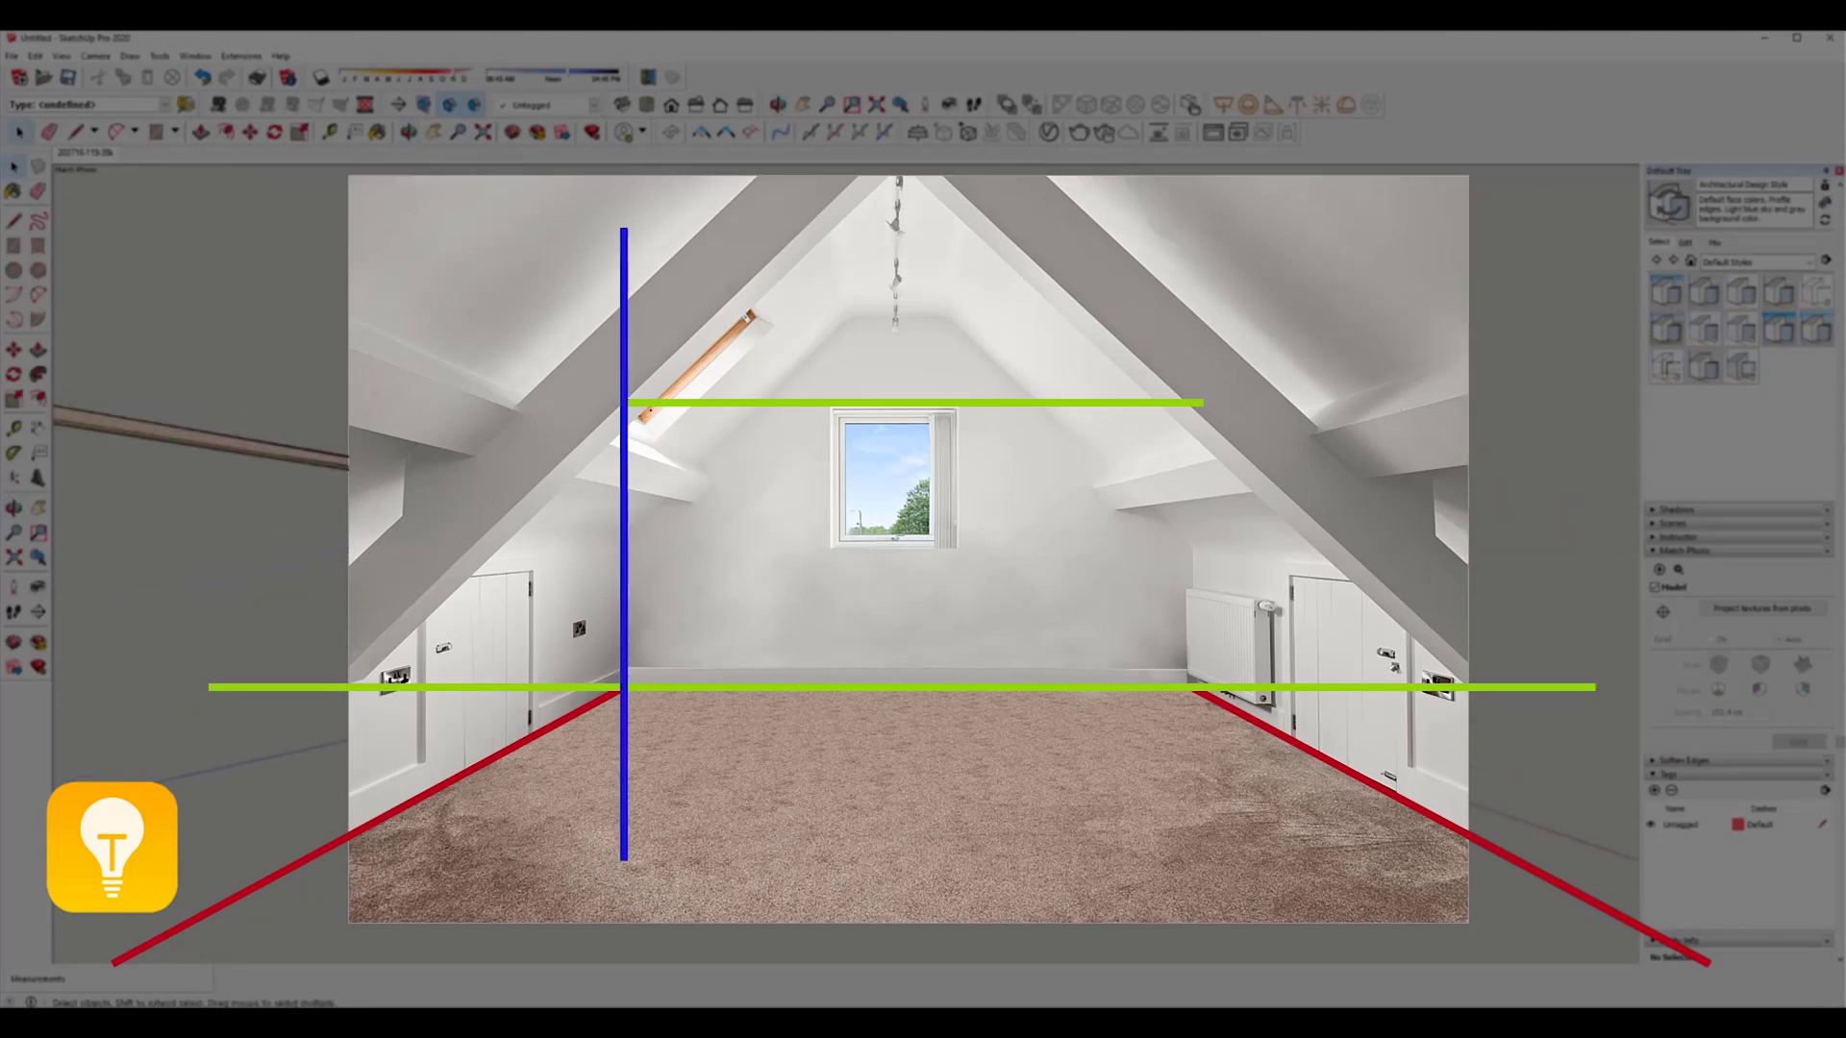
# Step: Reopen the matched photo for editing and place the lower red vanishing line's right end at the back-right floor corner
pyautogui.scroll(3, 1365, 598)
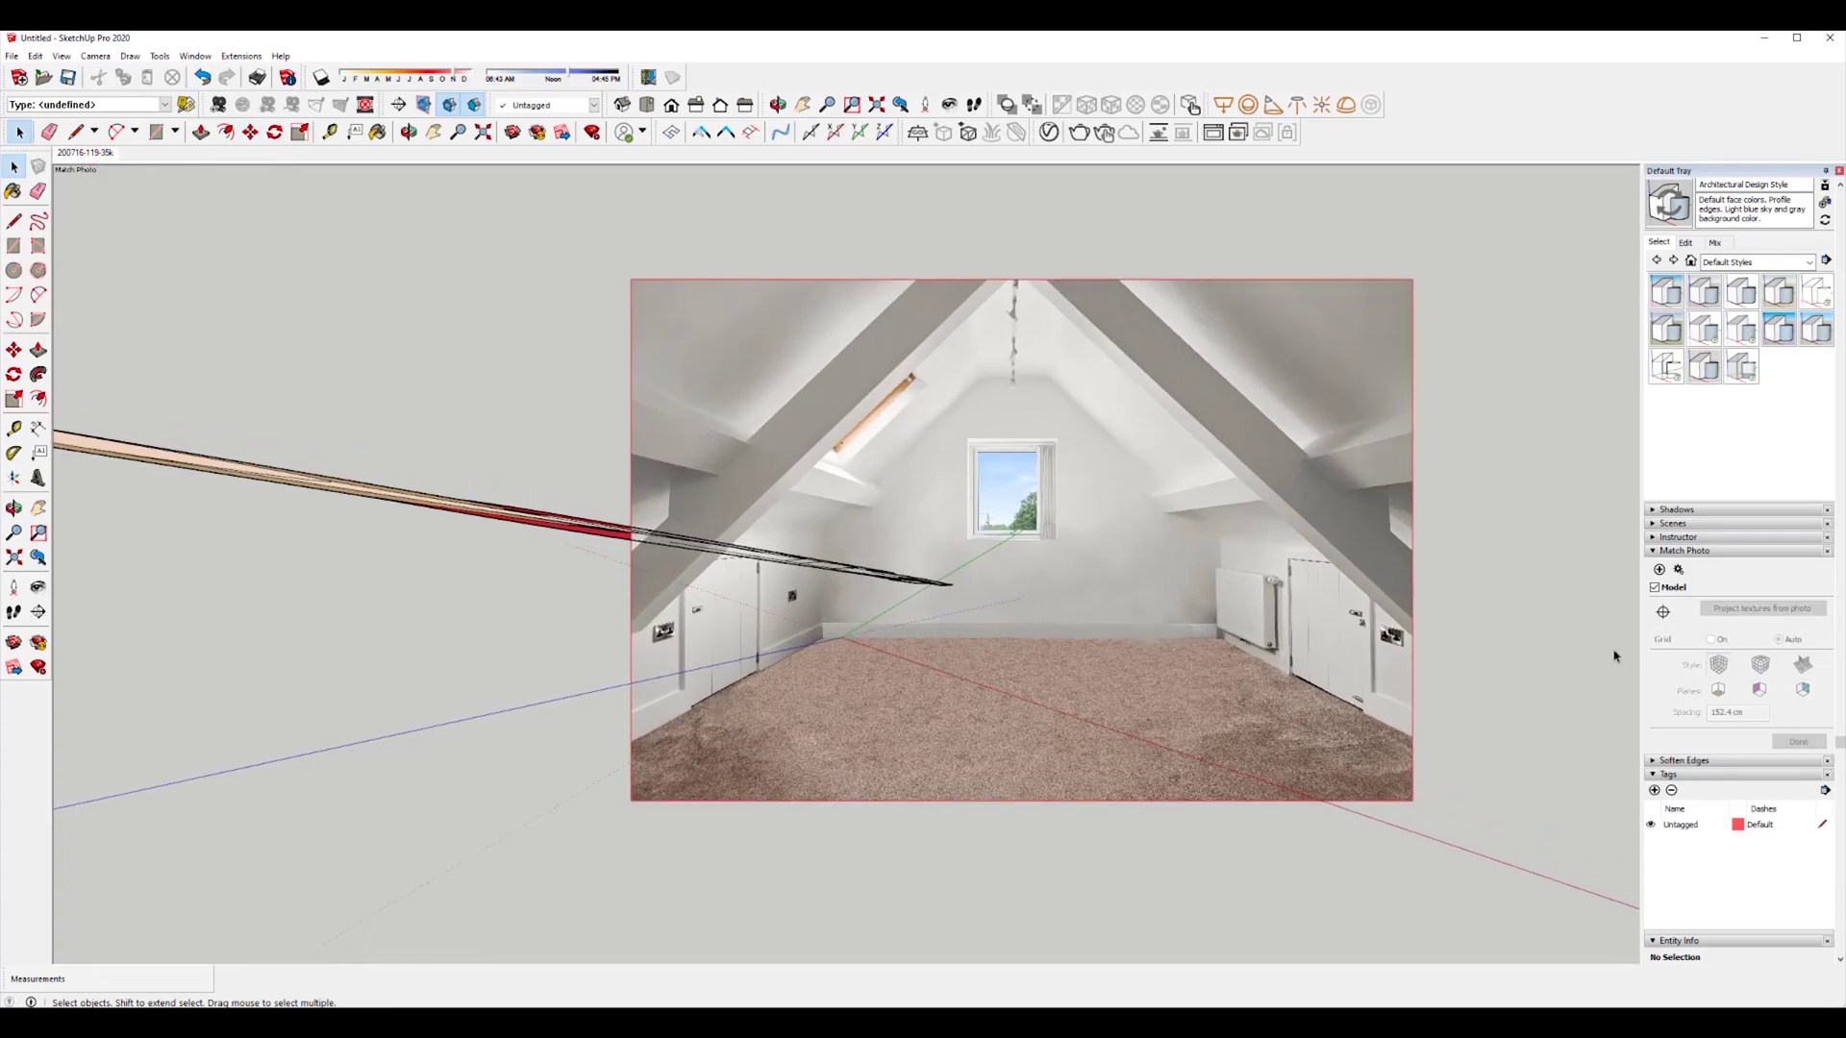
pyautogui.scroll(3, 1365, 598)
pyautogui.click(1678, 570)
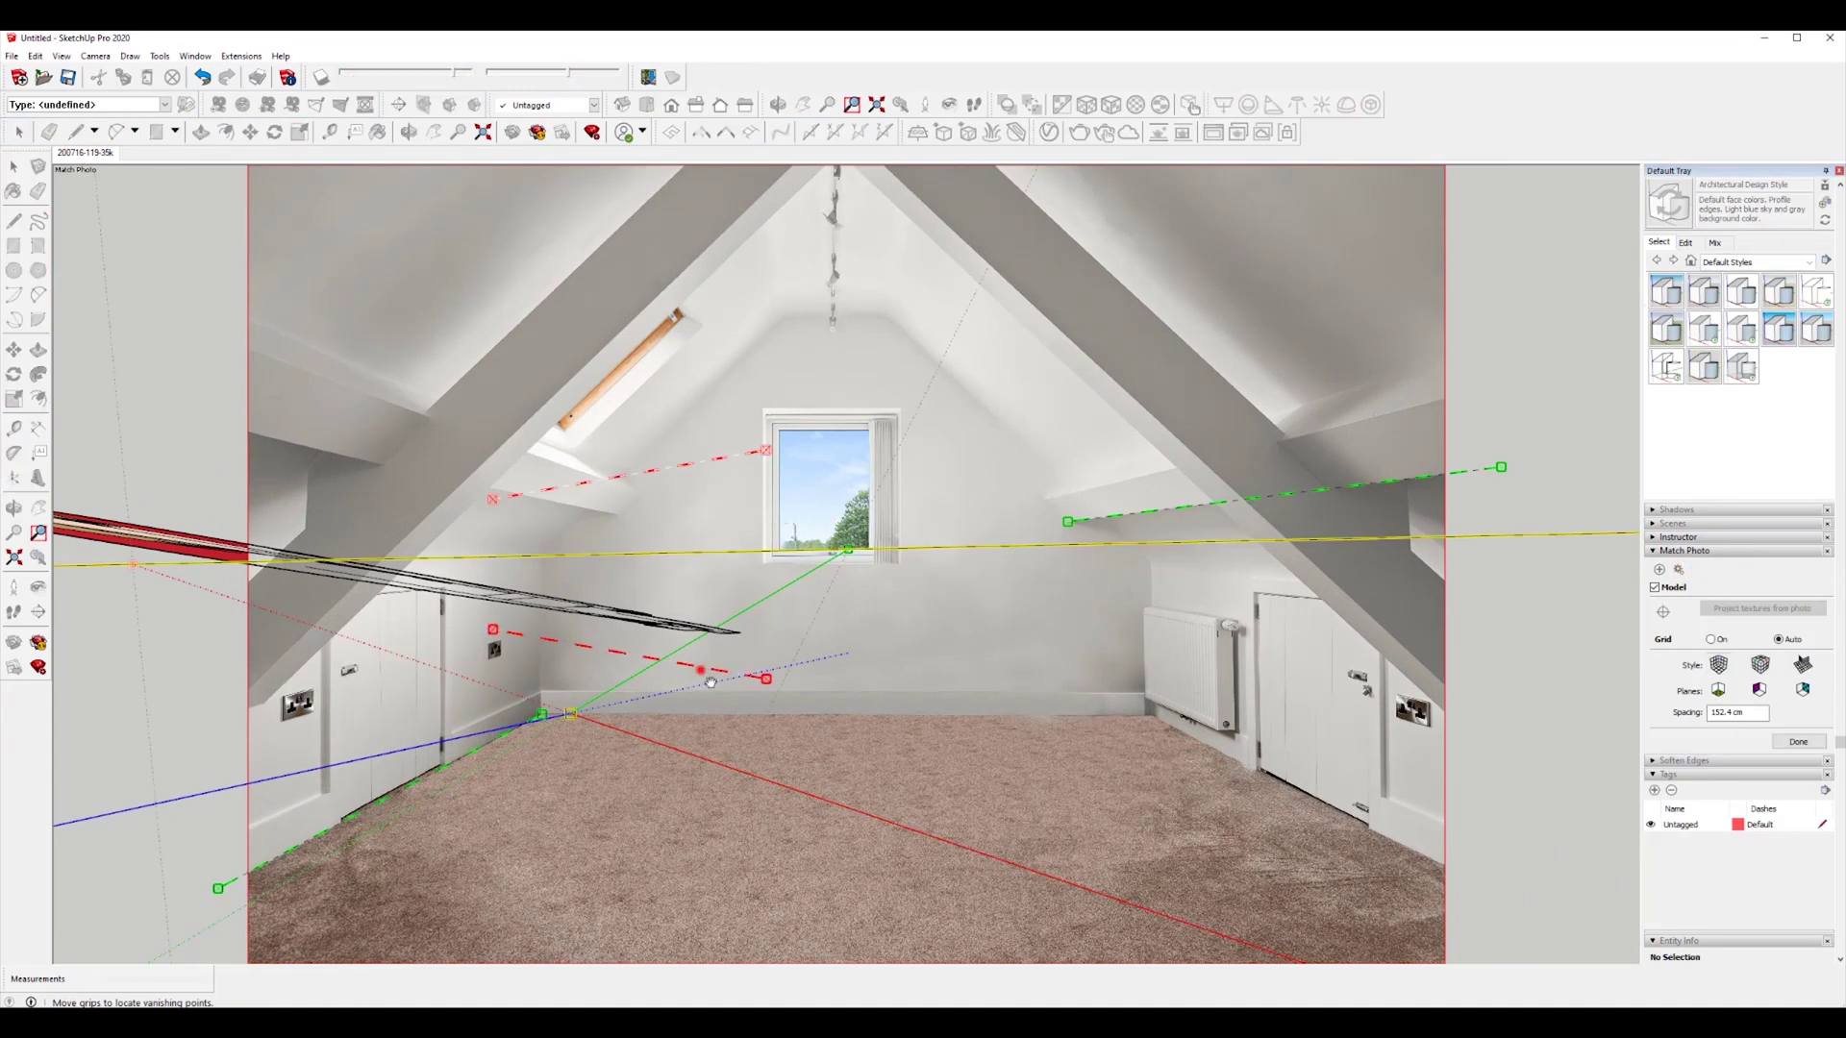
pyautogui.moveTo(710, 682); pyautogui.dragTo(760, 634)
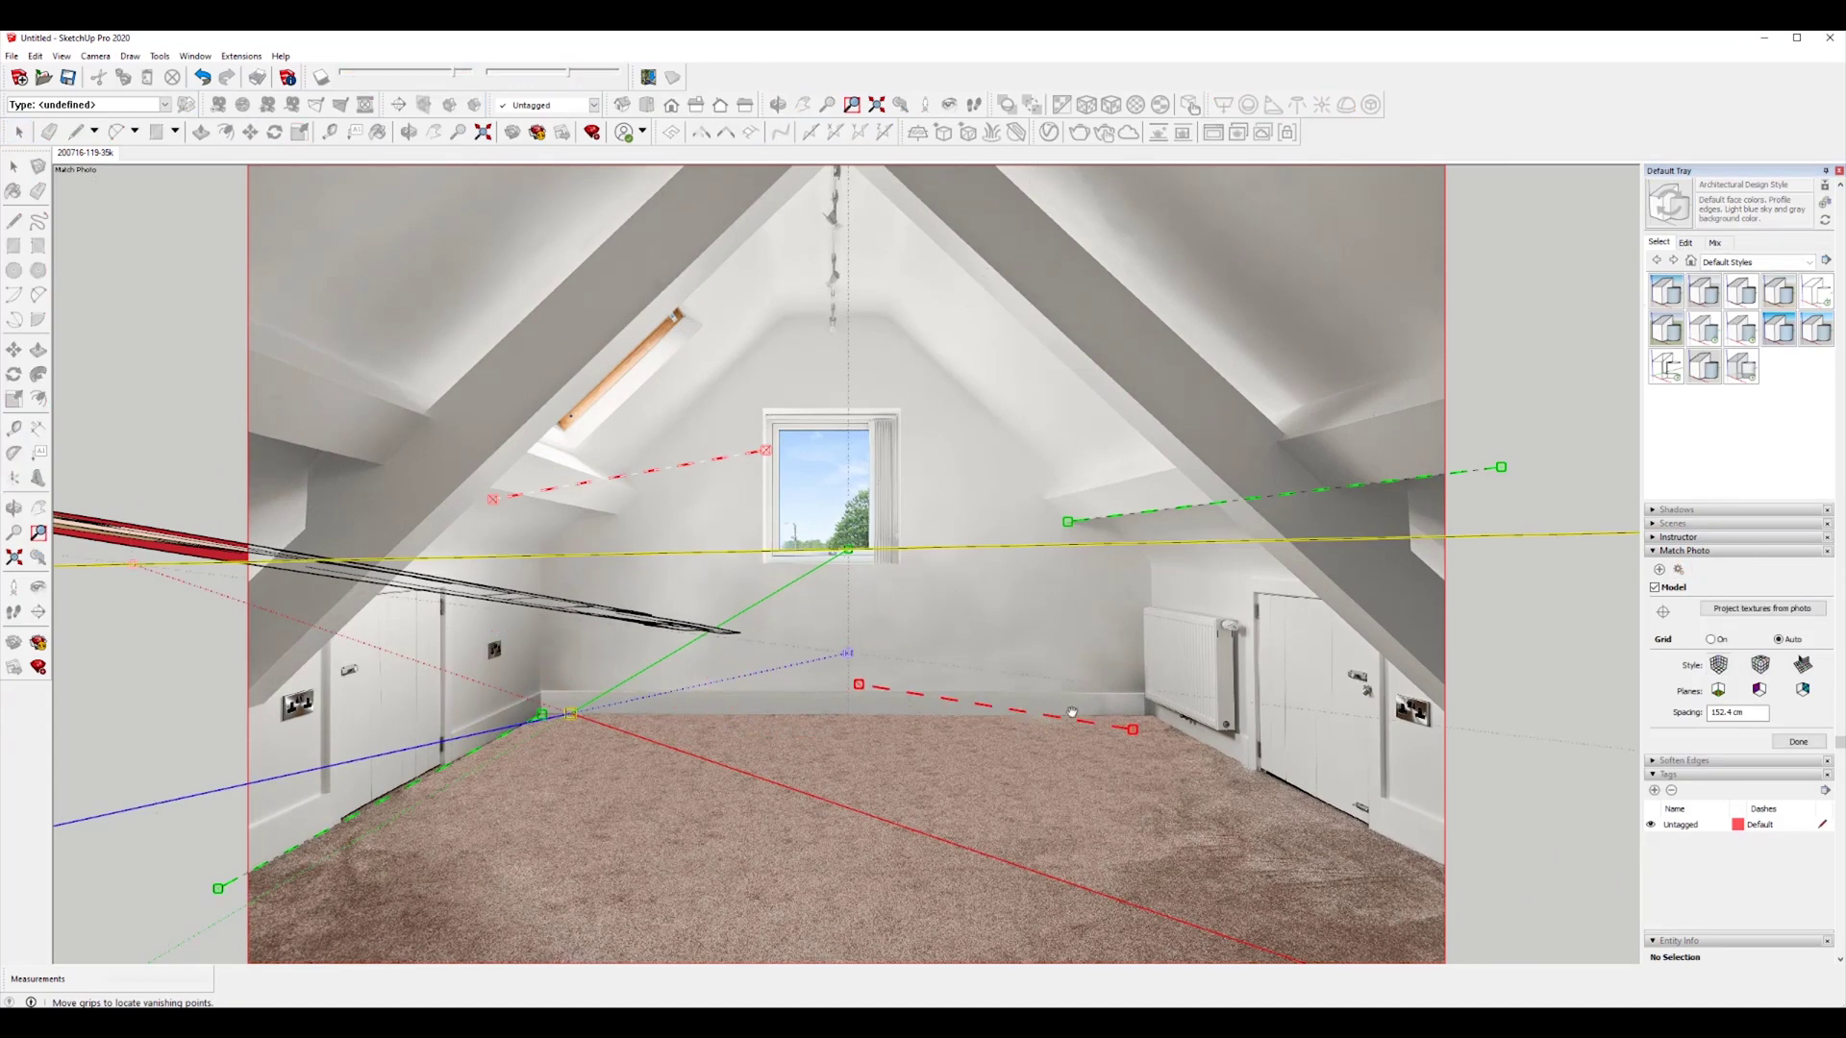
pyautogui.scroll(8, 1072, 712)
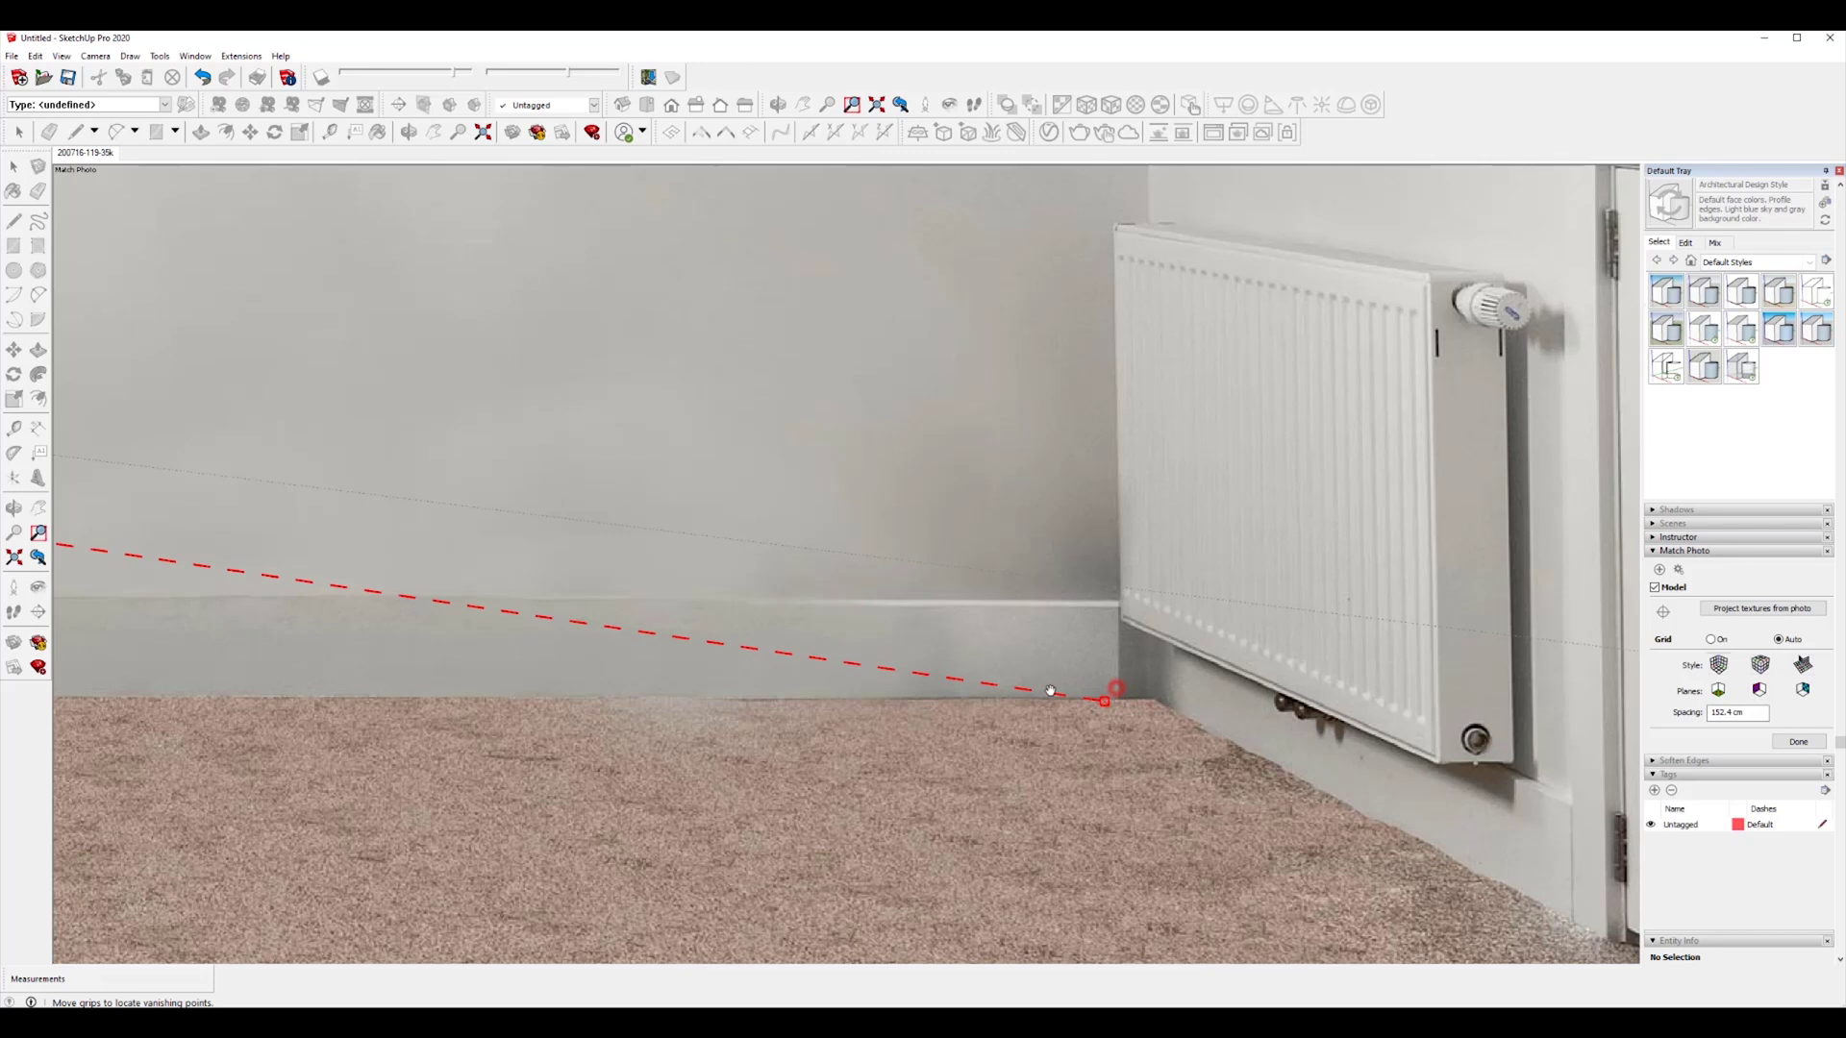
pyautogui.moveTo(1050, 690); pyautogui.dragTo(1063, 693)
# Step: Align the left end of the lower red vanishing line so it follows the back wall's floor edge past the left corner
pyautogui.scroll(-3, 1000, 699)
pyautogui.moveTo(261, 726); pyautogui.dragTo(1326, 625, button='middle')
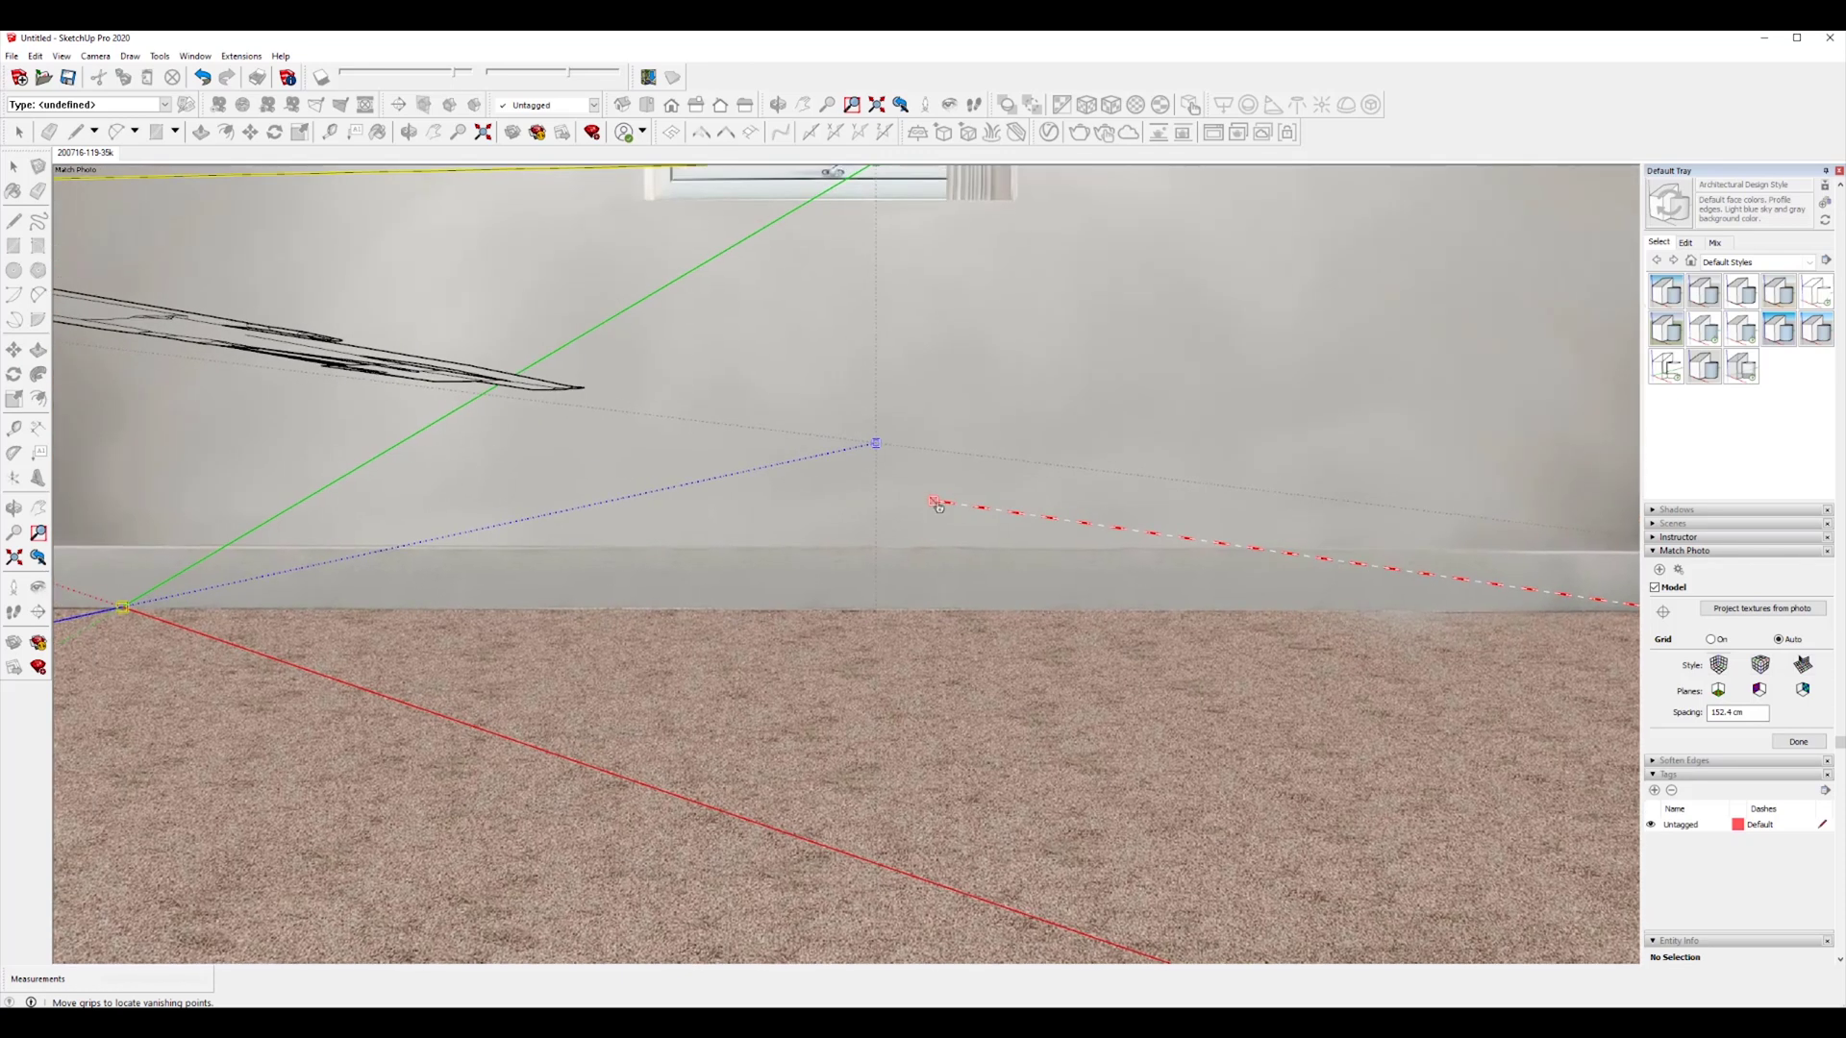
pyautogui.moveTo(935, 504); pyautogui.dragTo(145, 618)
pyautogui.keyDown('shift'); pyautogui.moveTo(154, 618); pyautogui.dragTo(879, 612, button='middle'); pyautogui.keyUp('shift')
pyautogui.scroll(2, 878, 613)
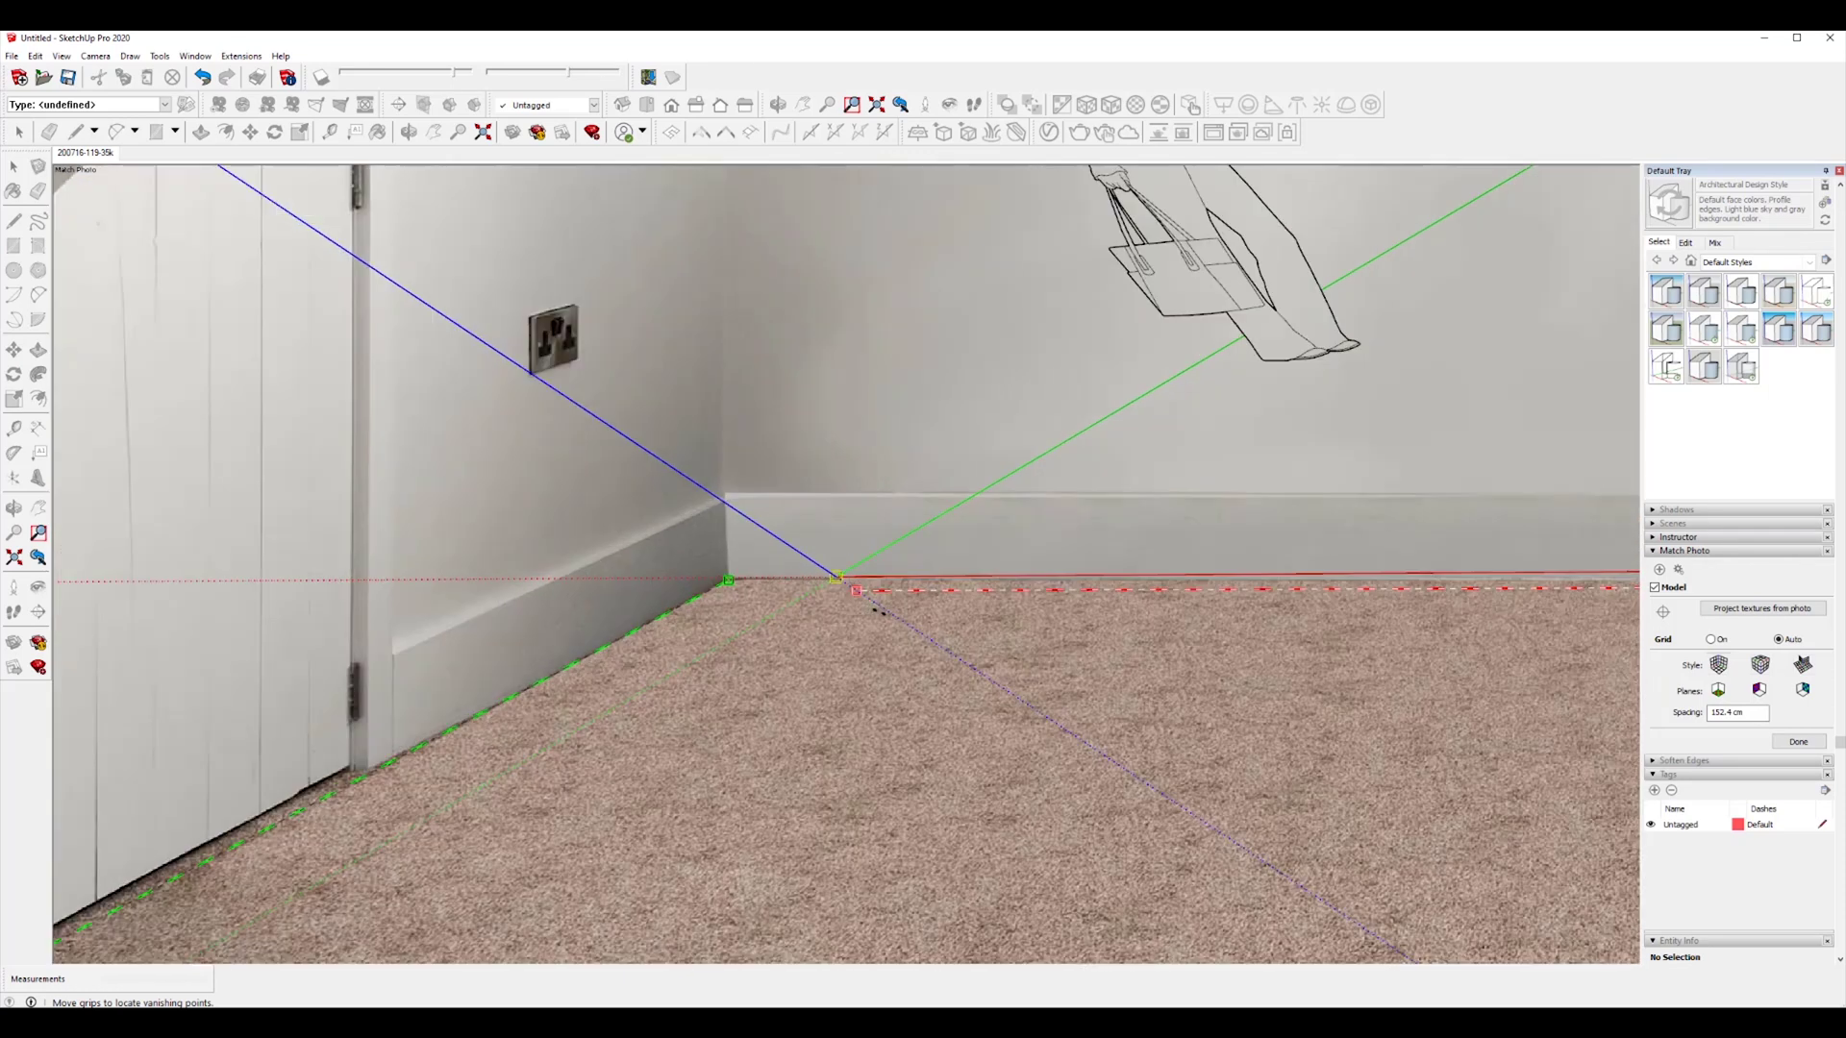
pyautogui.moveTo(852, 591); pyautogui.dragTo(550, 579)
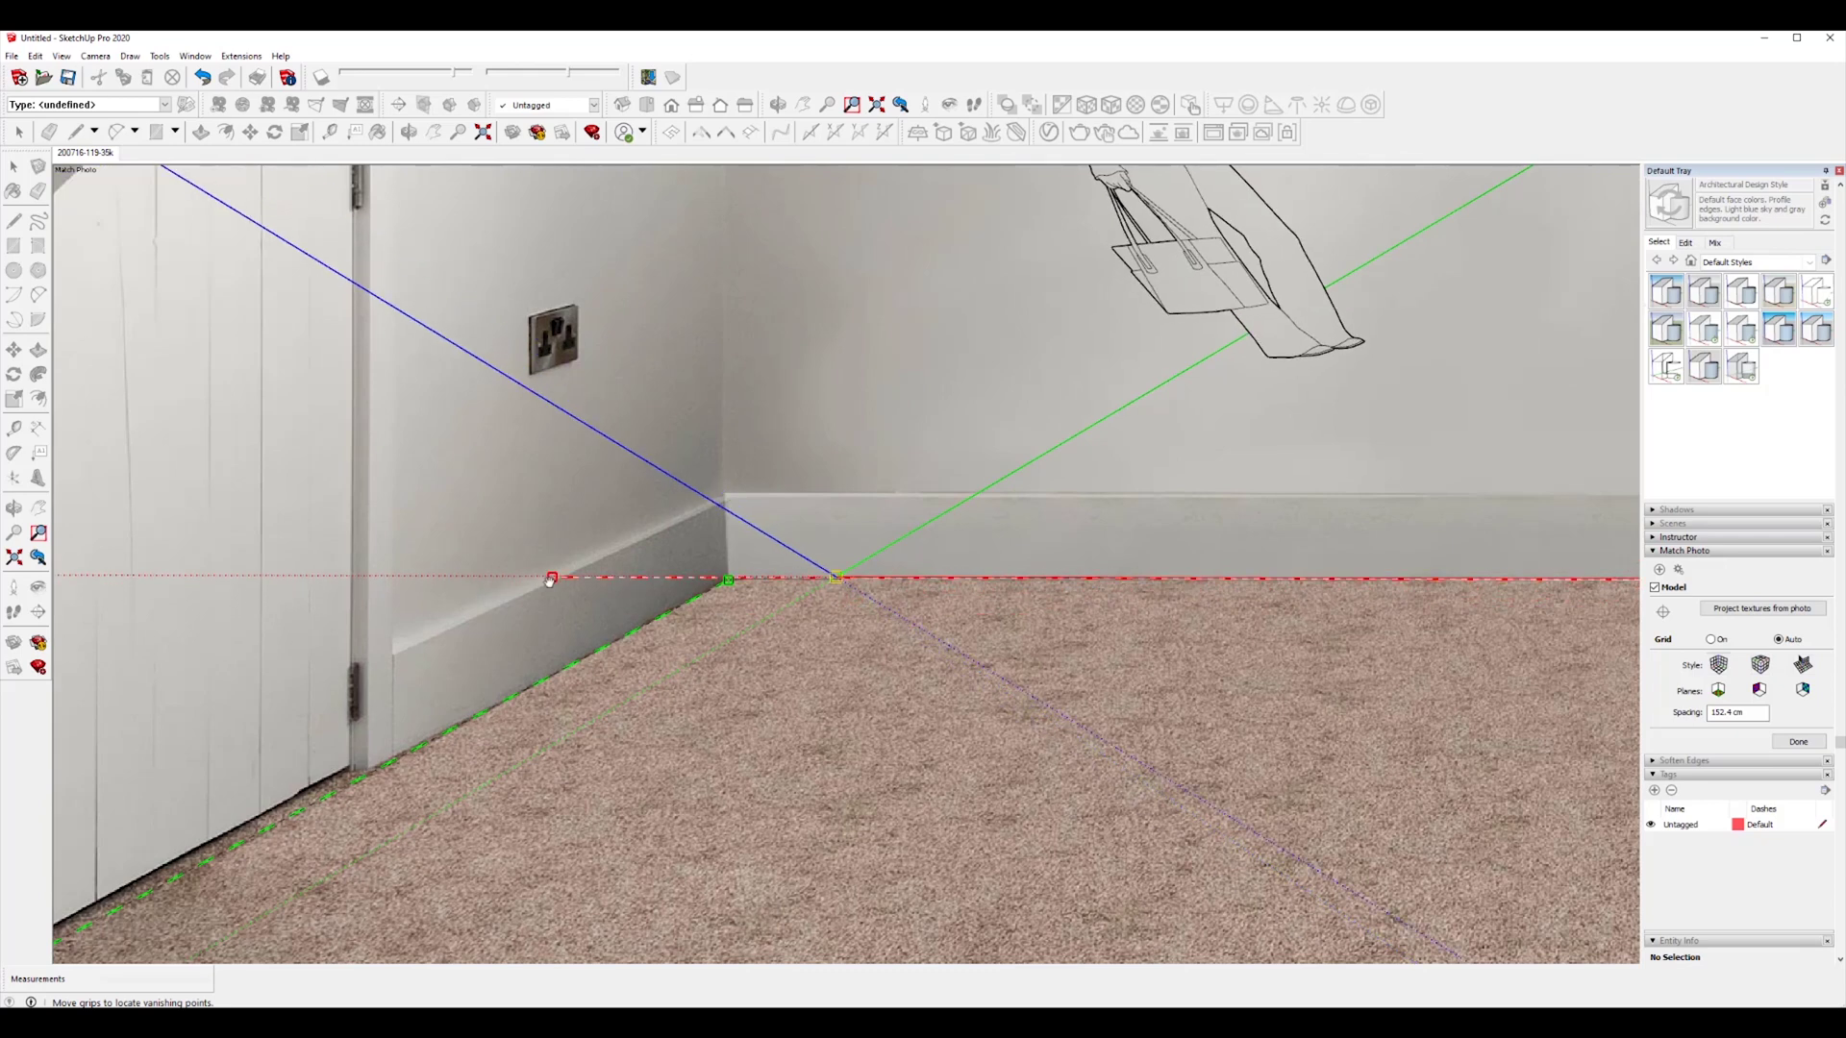
# Step: Align the upper red vanishing line with the top edge of the window frame and extend it across the back wall
pyautogui.scroll(-4, 735, 567)
pyautogui.keyDown('shift'); pyautogui.moveTo(1117, 368); pyautogui.dragTo(923, 752, button='middle'); pyautogui.keyUp('shift')
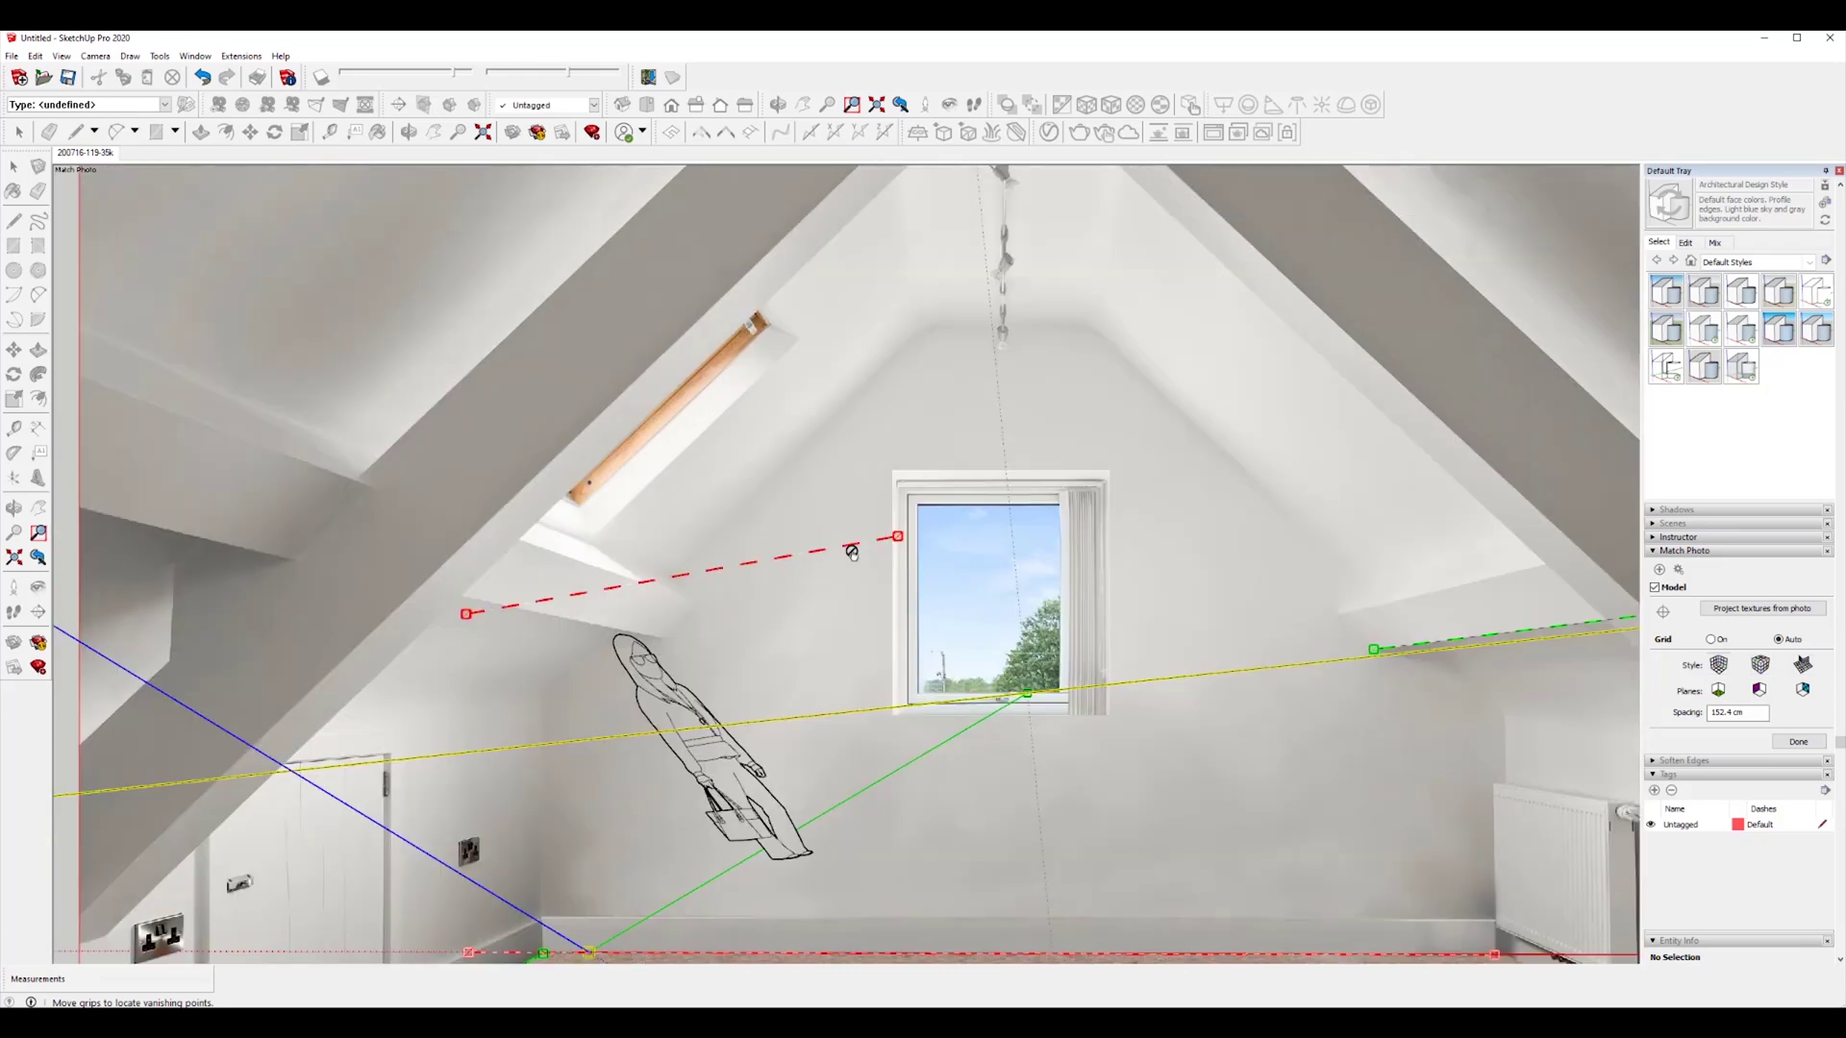
pyautogui.scroll(3, 1098, 481)
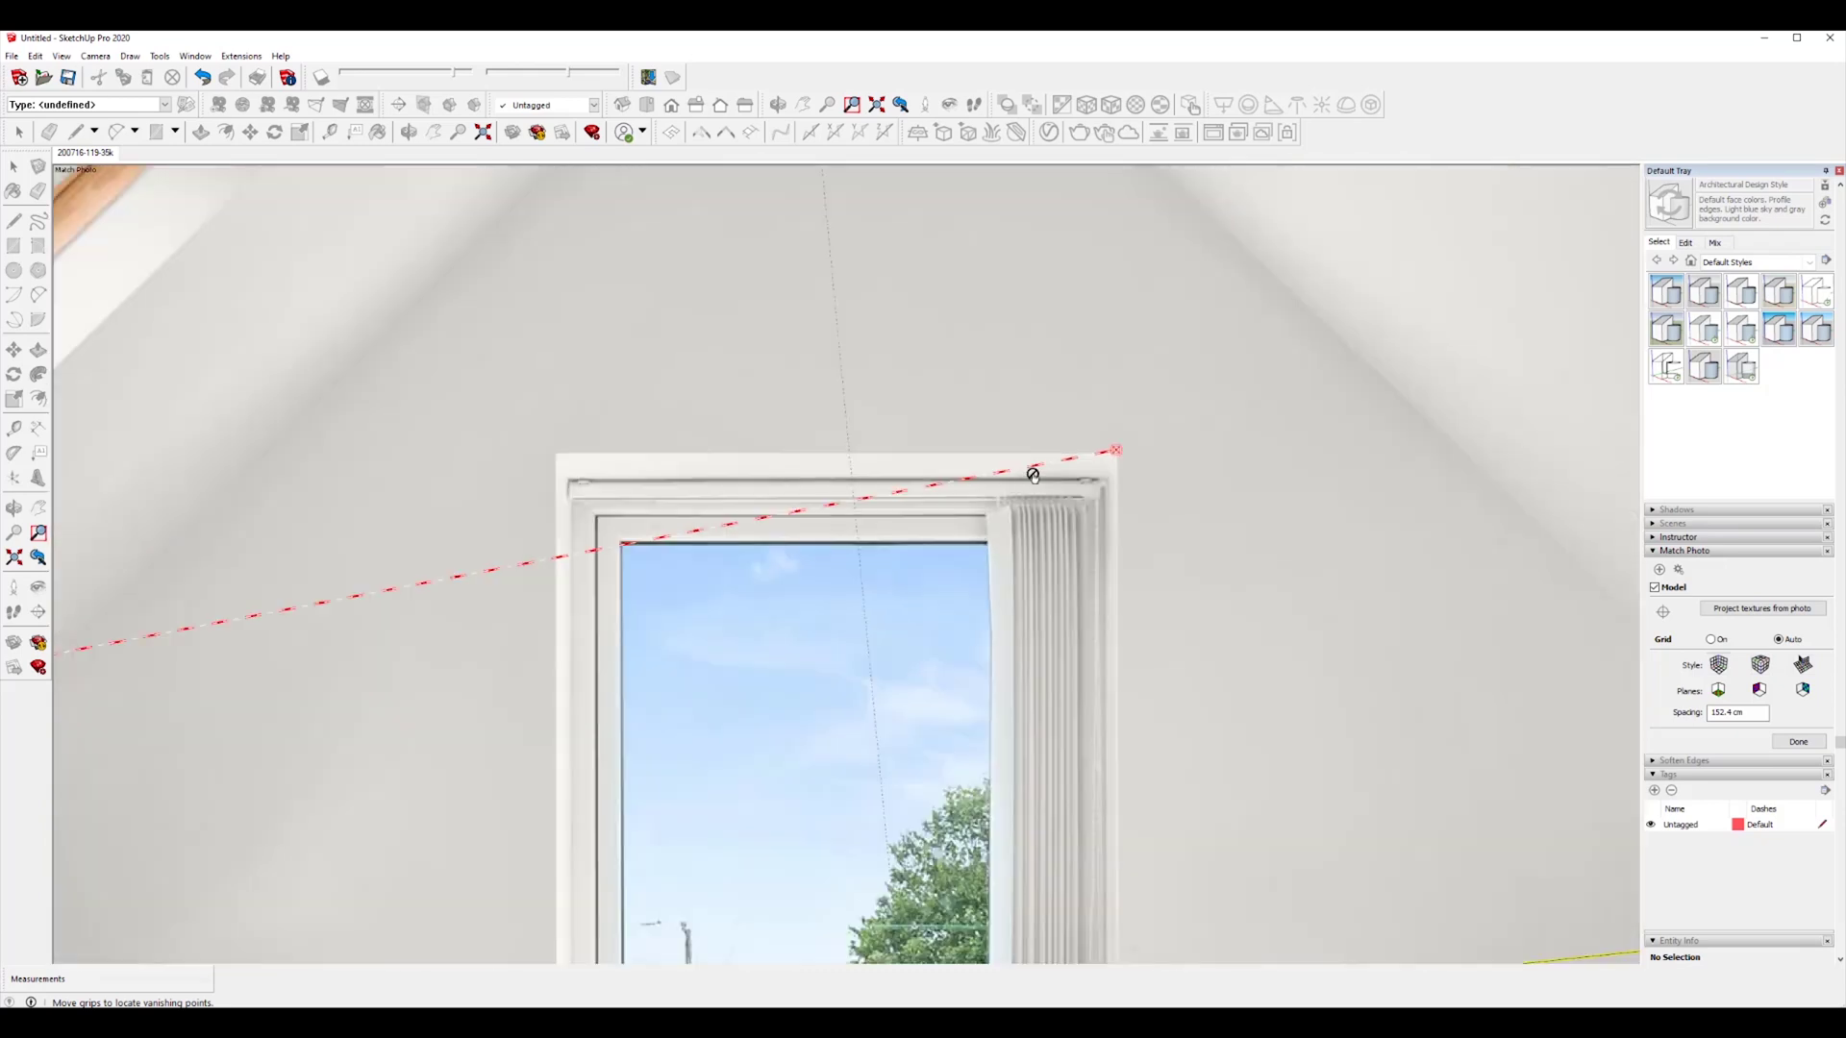
pyautogui.moveTo(1036, 473); pyautogui.dragTo(1039, 470)
pyautogui.keyDown('shift'); pyautogui.moveTo(175, 638); pyautogui.dragTo(853, 537, button='middle'); pyautogui.keyUp('shift')
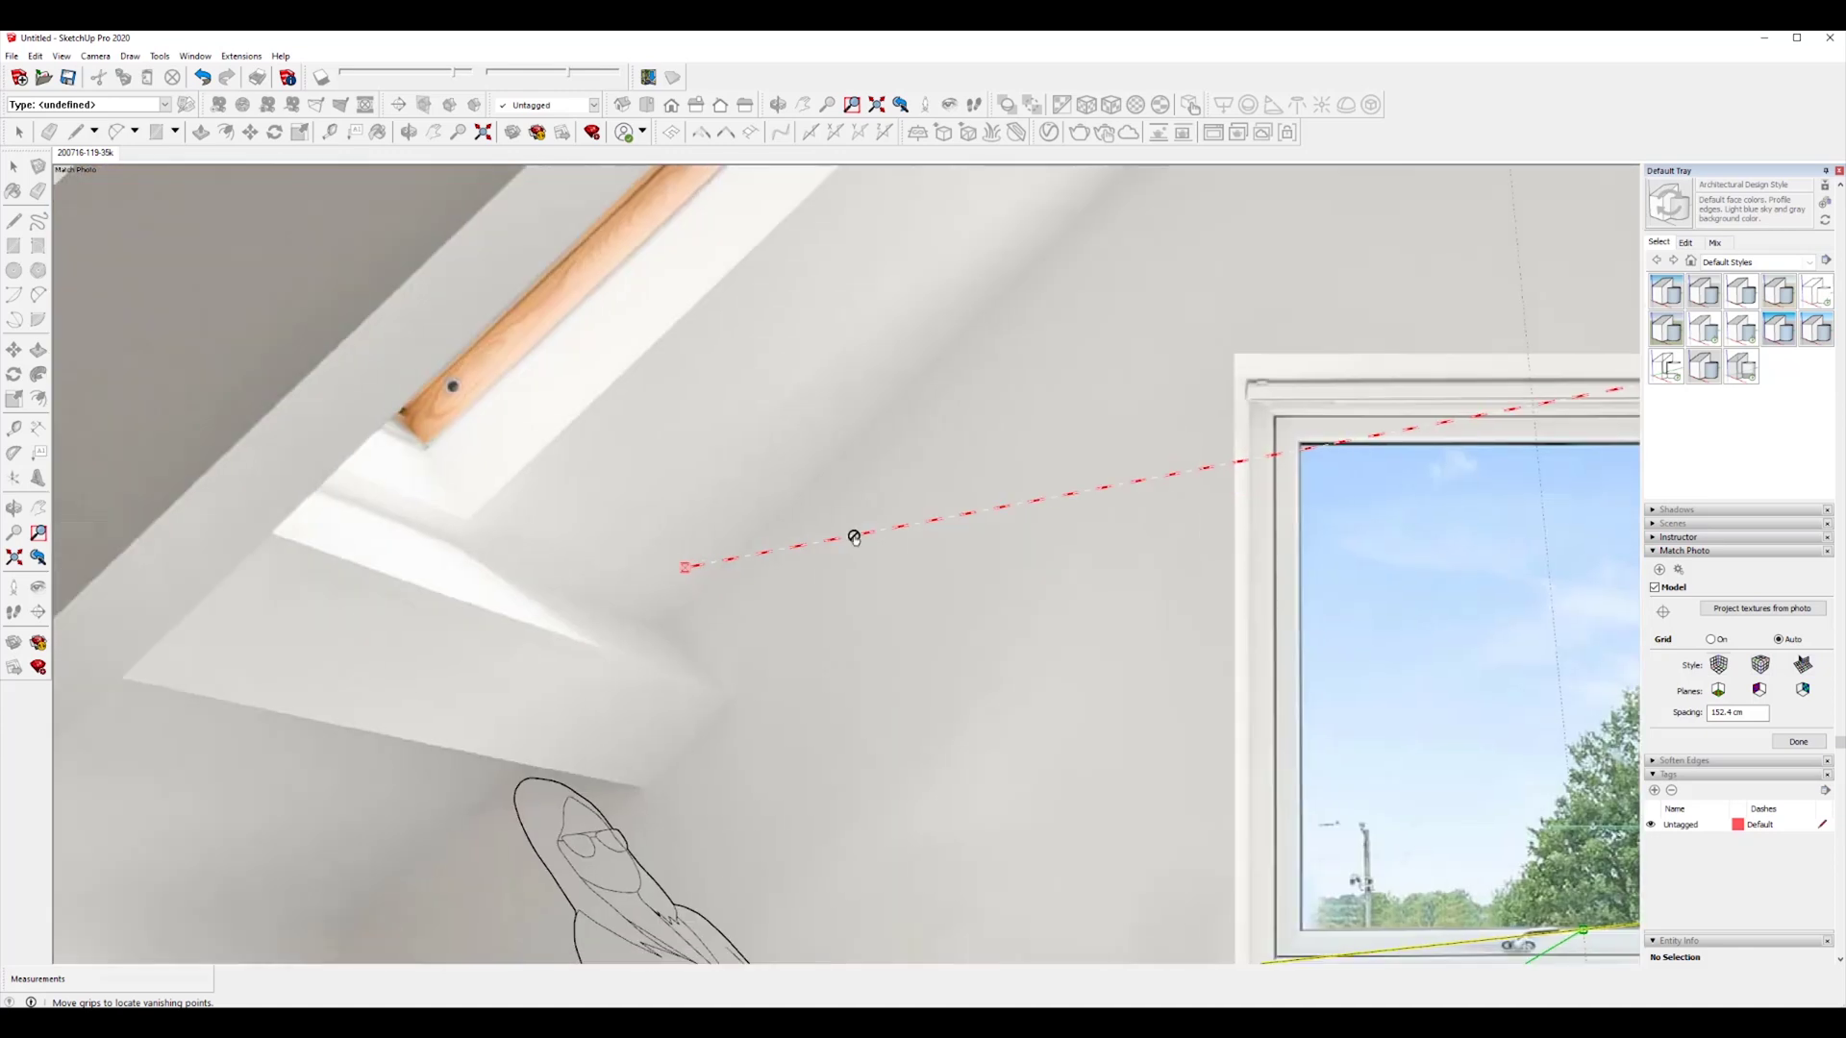
pyautogui.moveTo(684, 581); pyautogui.dragTo(506, 355)
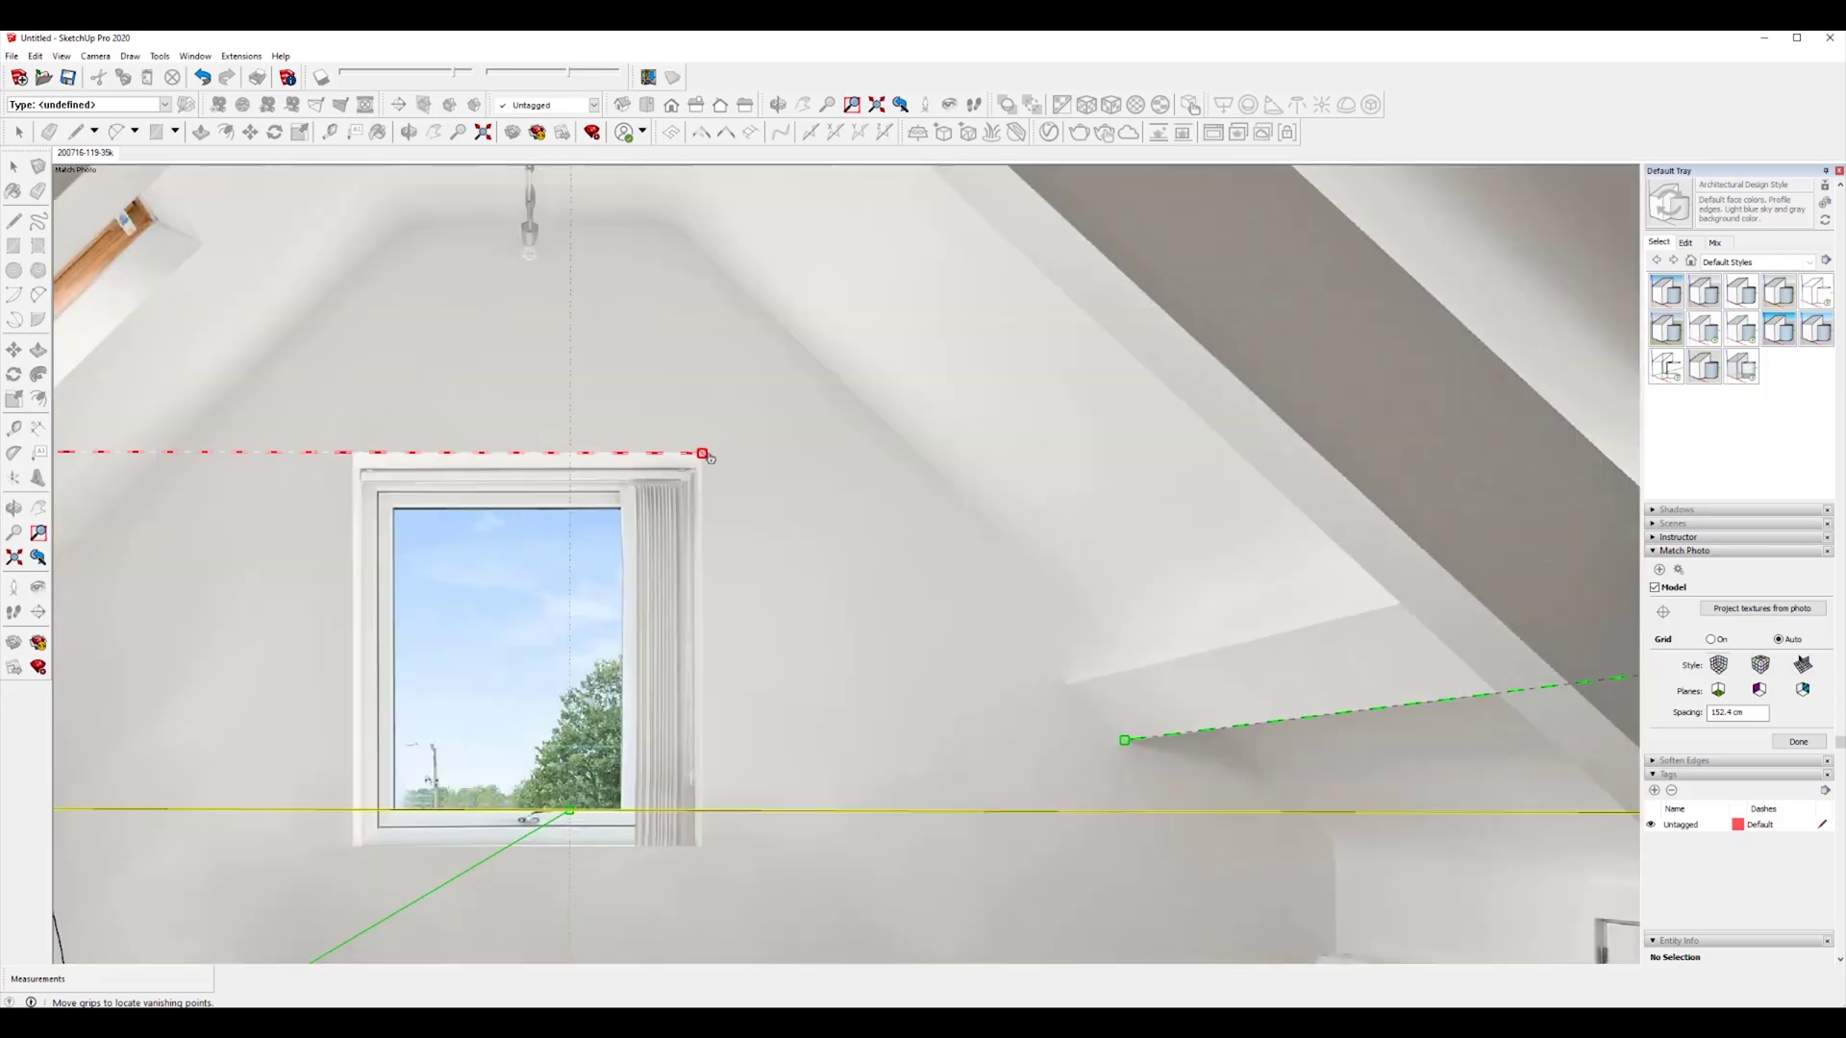
pyautogui.moveTo(703, 454); pyautogui.dragTo(1560, 456)
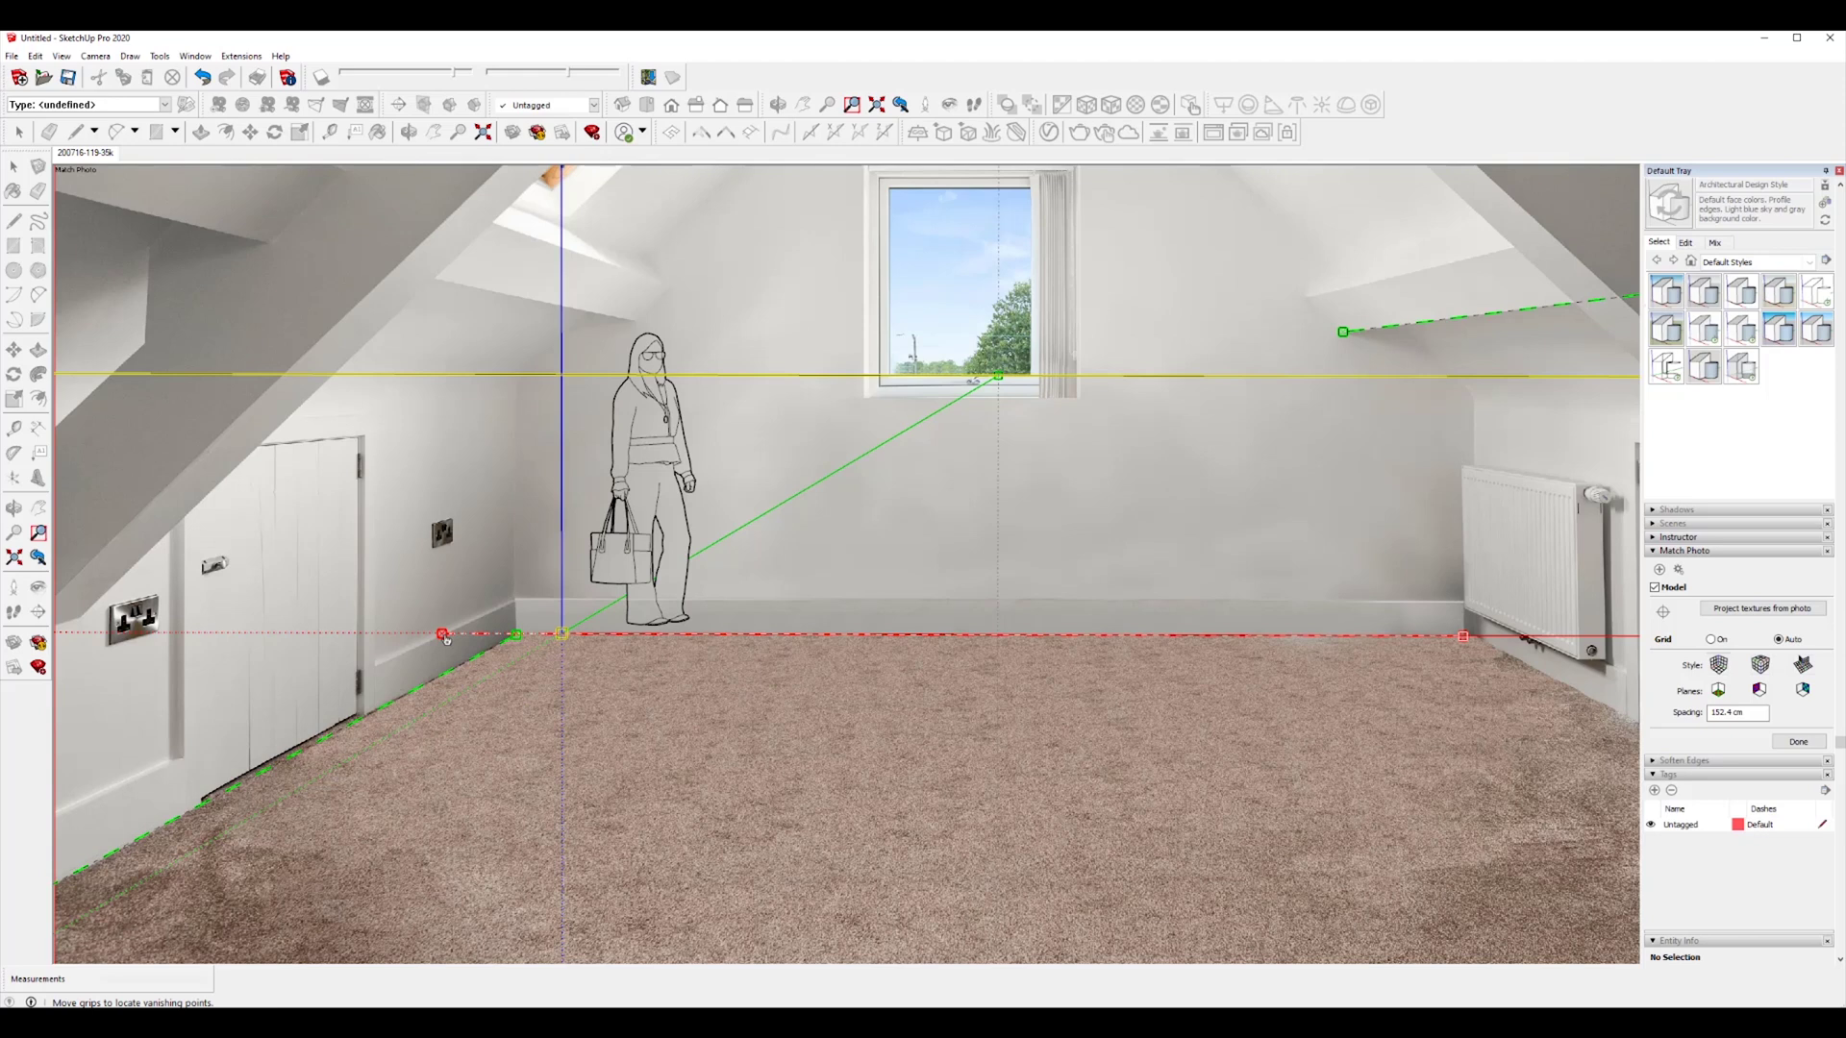
# Step: Lengthen the lower red vanishing line along the back skirting's top edge and set the axis origin near the back-left floor corner
pyautogui.moveTo(445, 638); pyautogui.dragTo(5, 606)
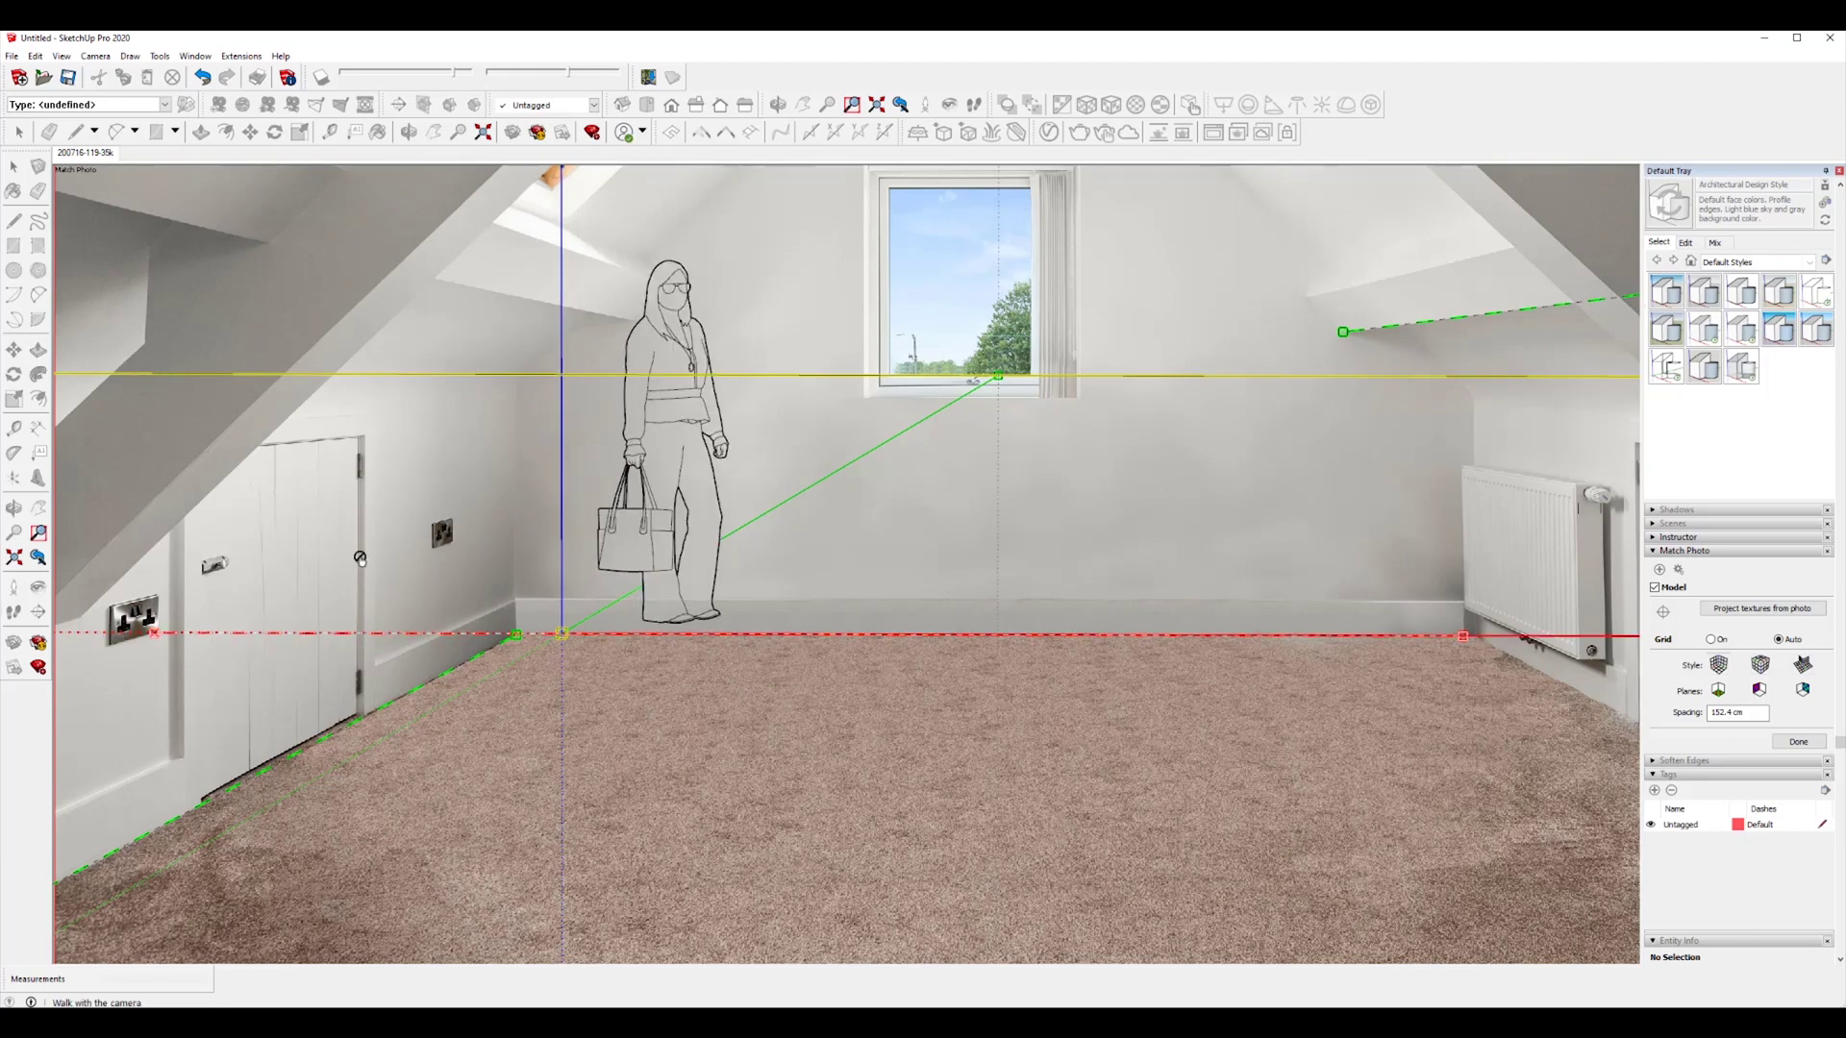
pyautogui.moveTo(561, 555); pyautogui.dragTo(578, 547)
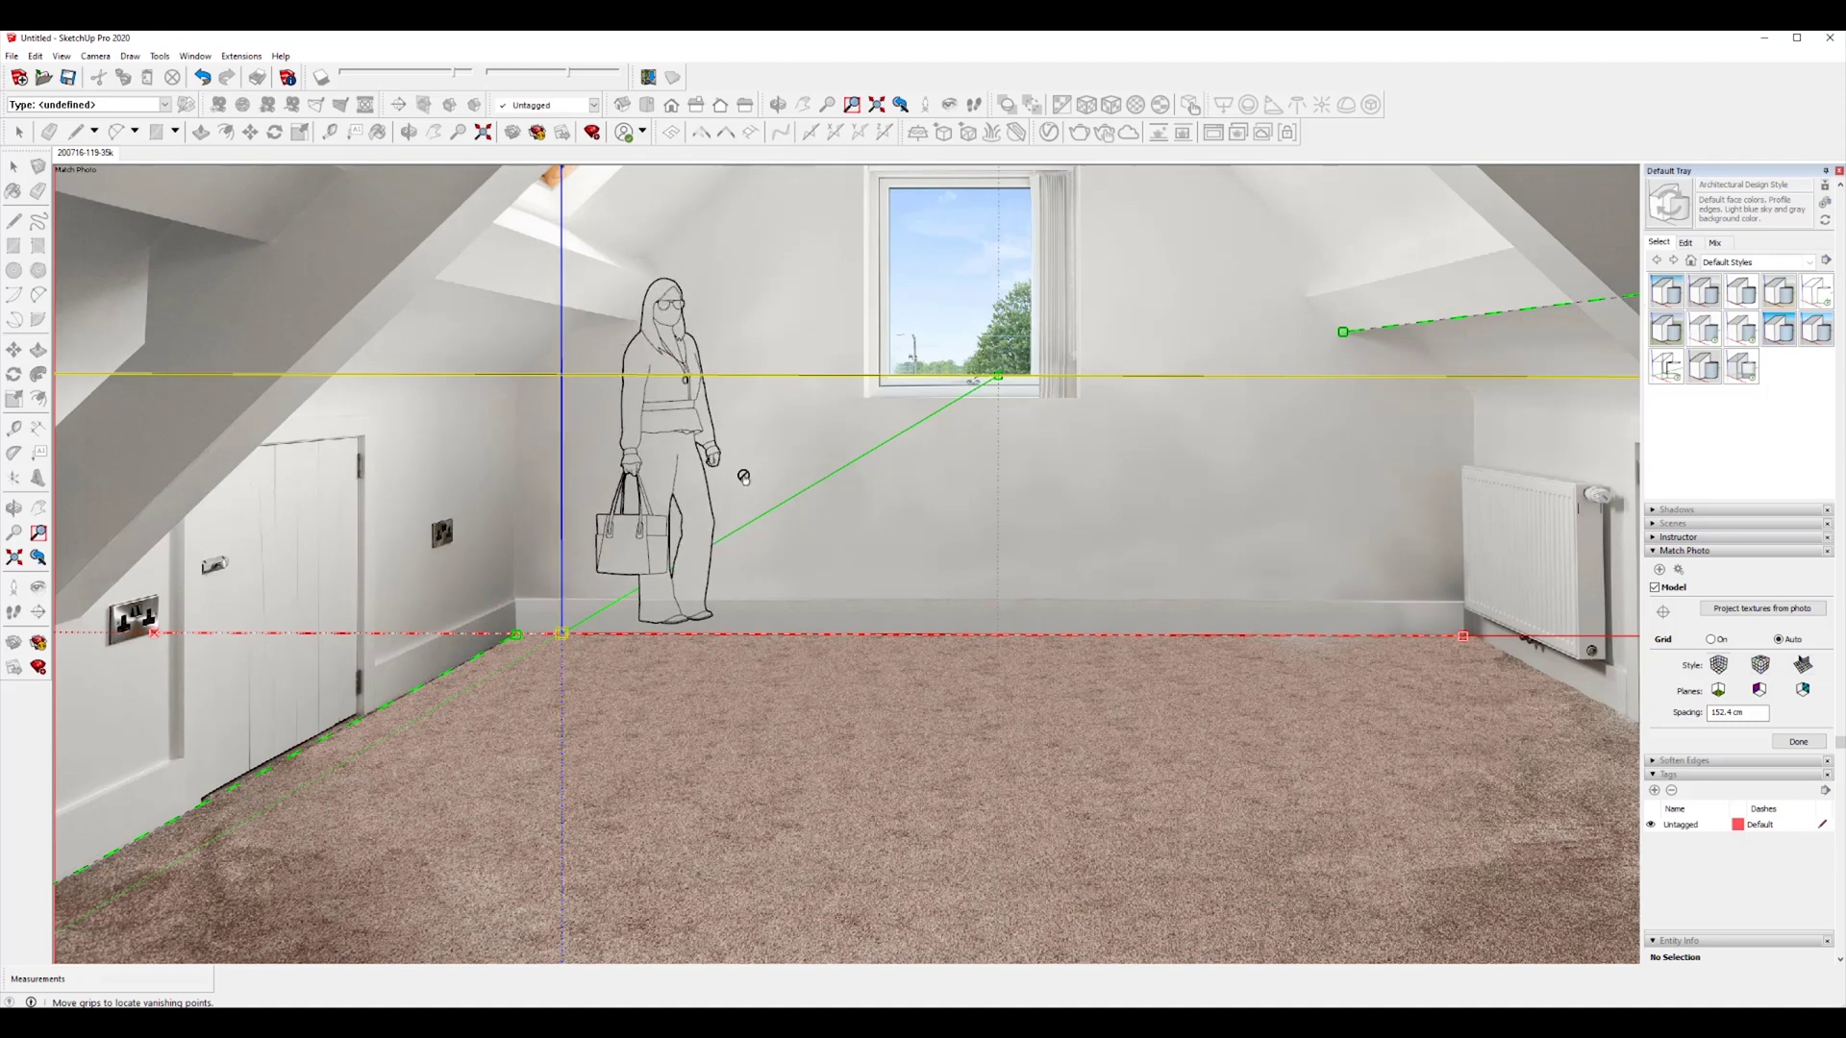
pyautogui.moveTo(563, 640); pyautogui.dragTo(207, 598)
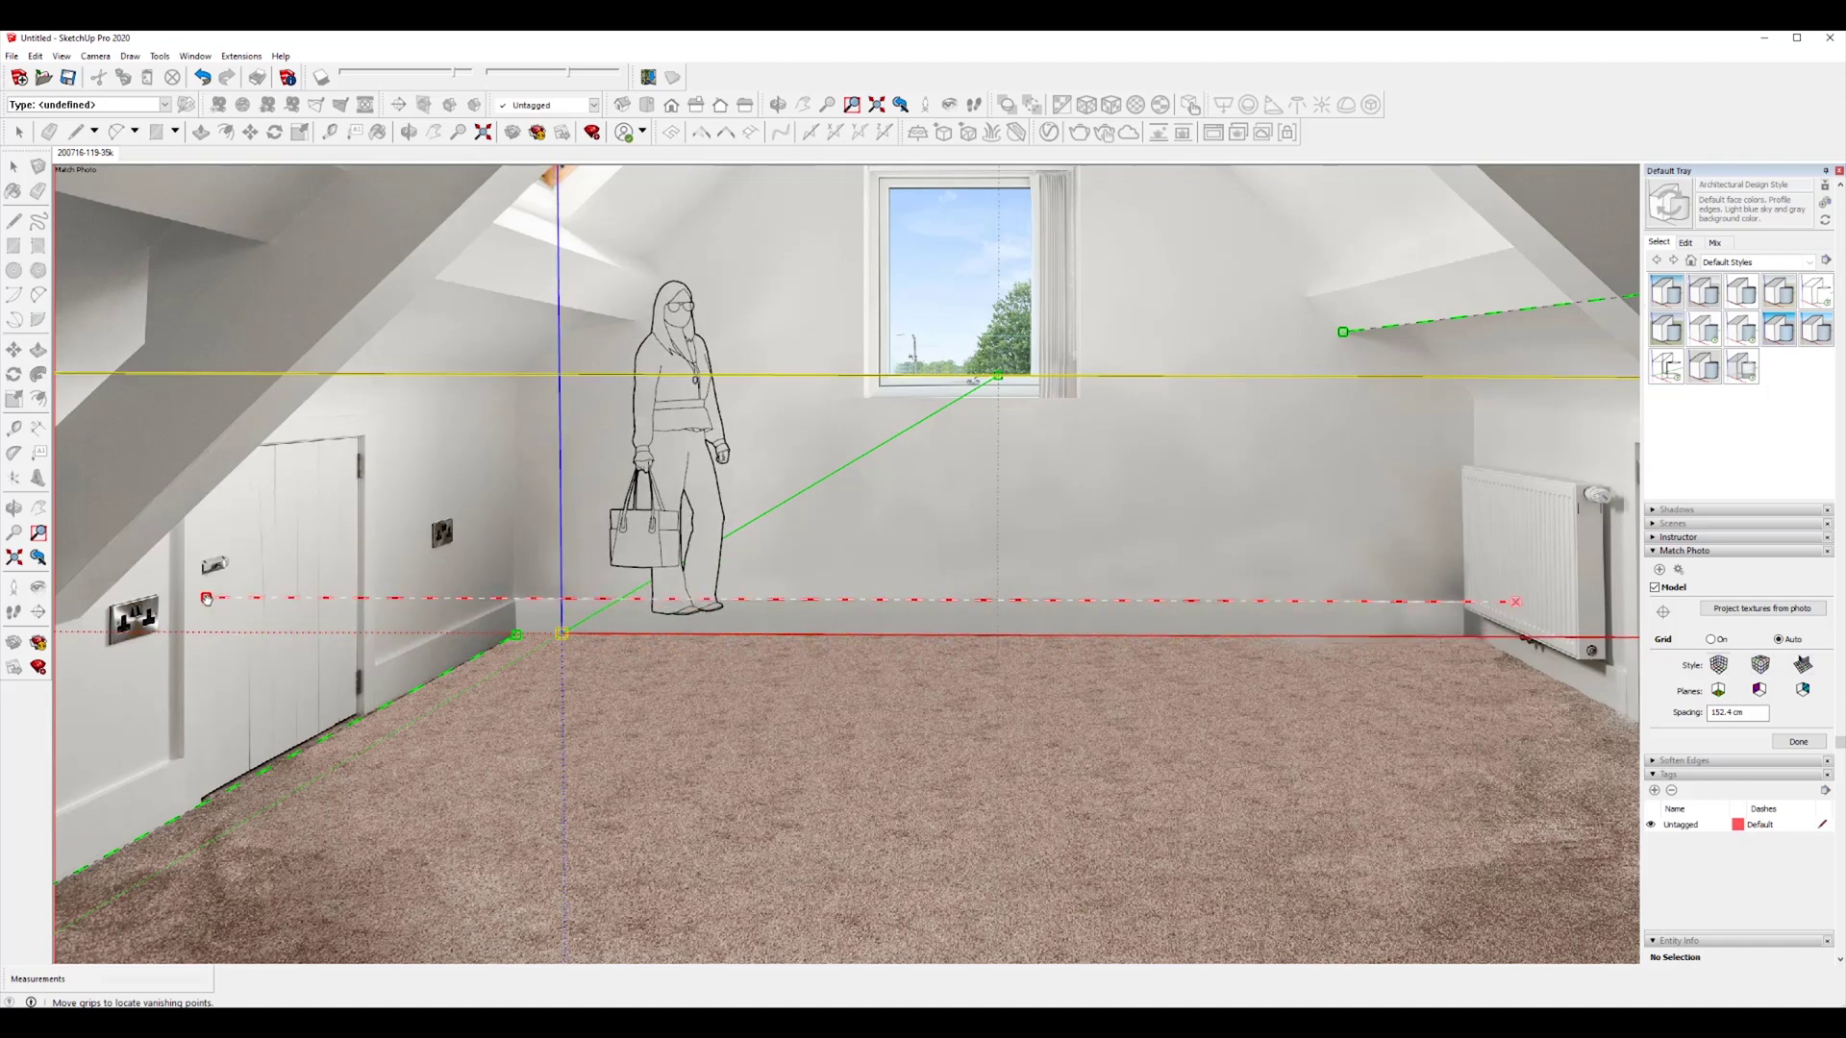
pyautogui.moveTo(561, 634)
pyautogui.mouseDown()
pyautogui.moveTo(534, 636)
pyautogui.moveTo(1484, 640)
pyautogui.moveTo(516, 635)
pyautogui.moveTo(537, 634)
pyautogui.mouseUp()
pyautogui.moveTo(1002, 384)
pyautogui.mouseDown()
pyautogui.moveTo(982, 382)
pyautogui.moveTo(1001, 376)
pyautogui.mouseUp()
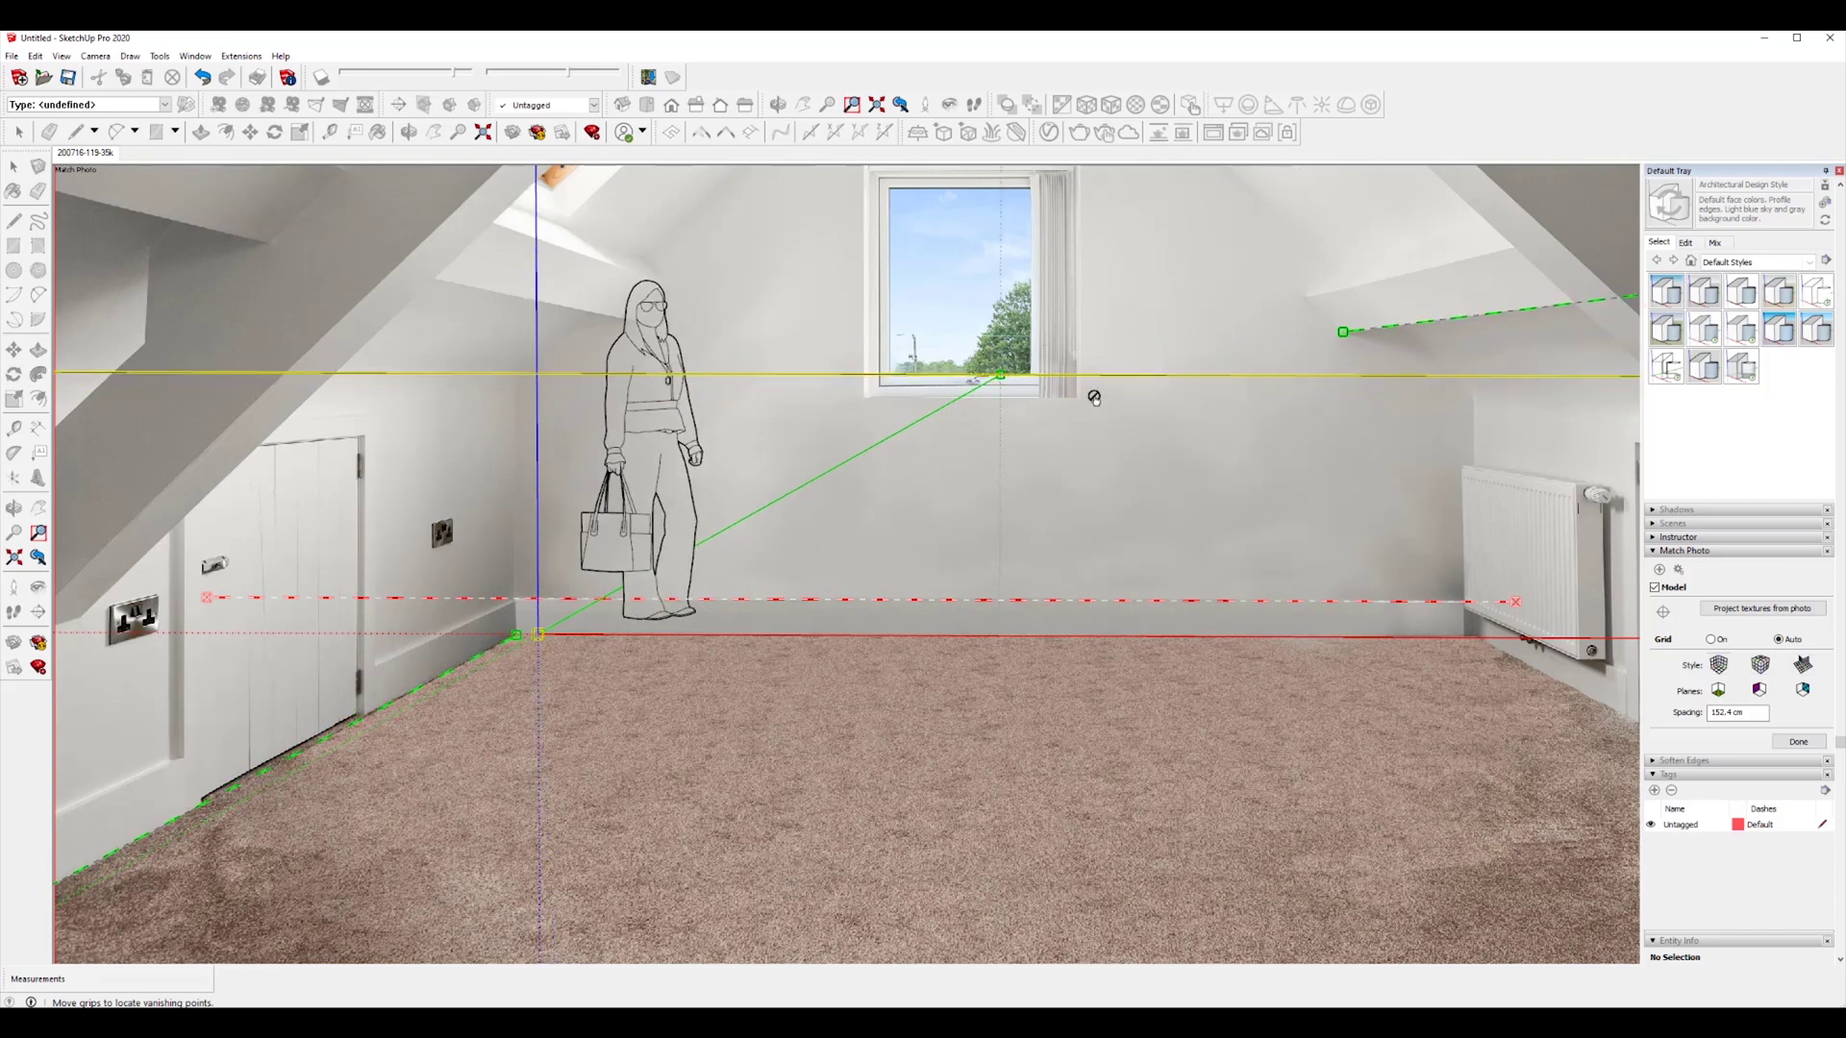
# Step: Shift the lower green vanishing line to the left skirting's top edge and place the axis origin on the carpet
pyautogui.scroll(-4, 1094, 397)
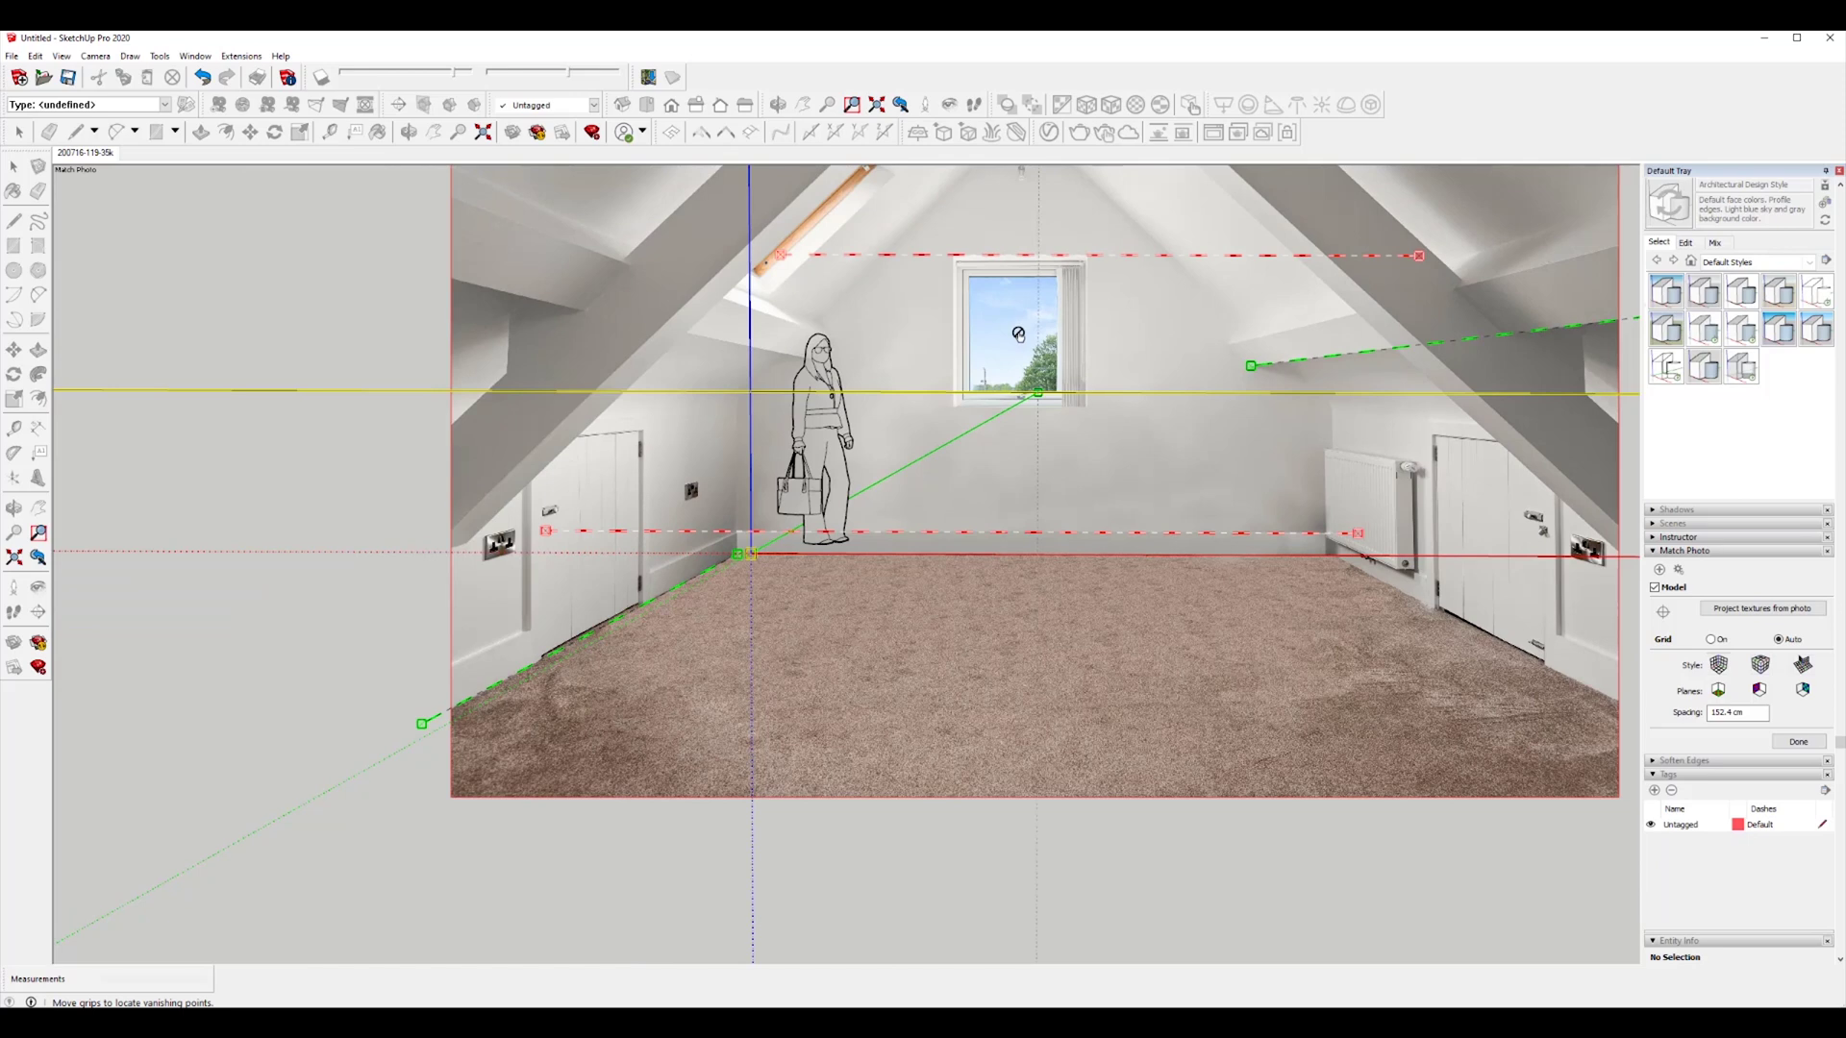
pyautogui.moveTo(753, 554); pyautogui.dragTo(697, 502)
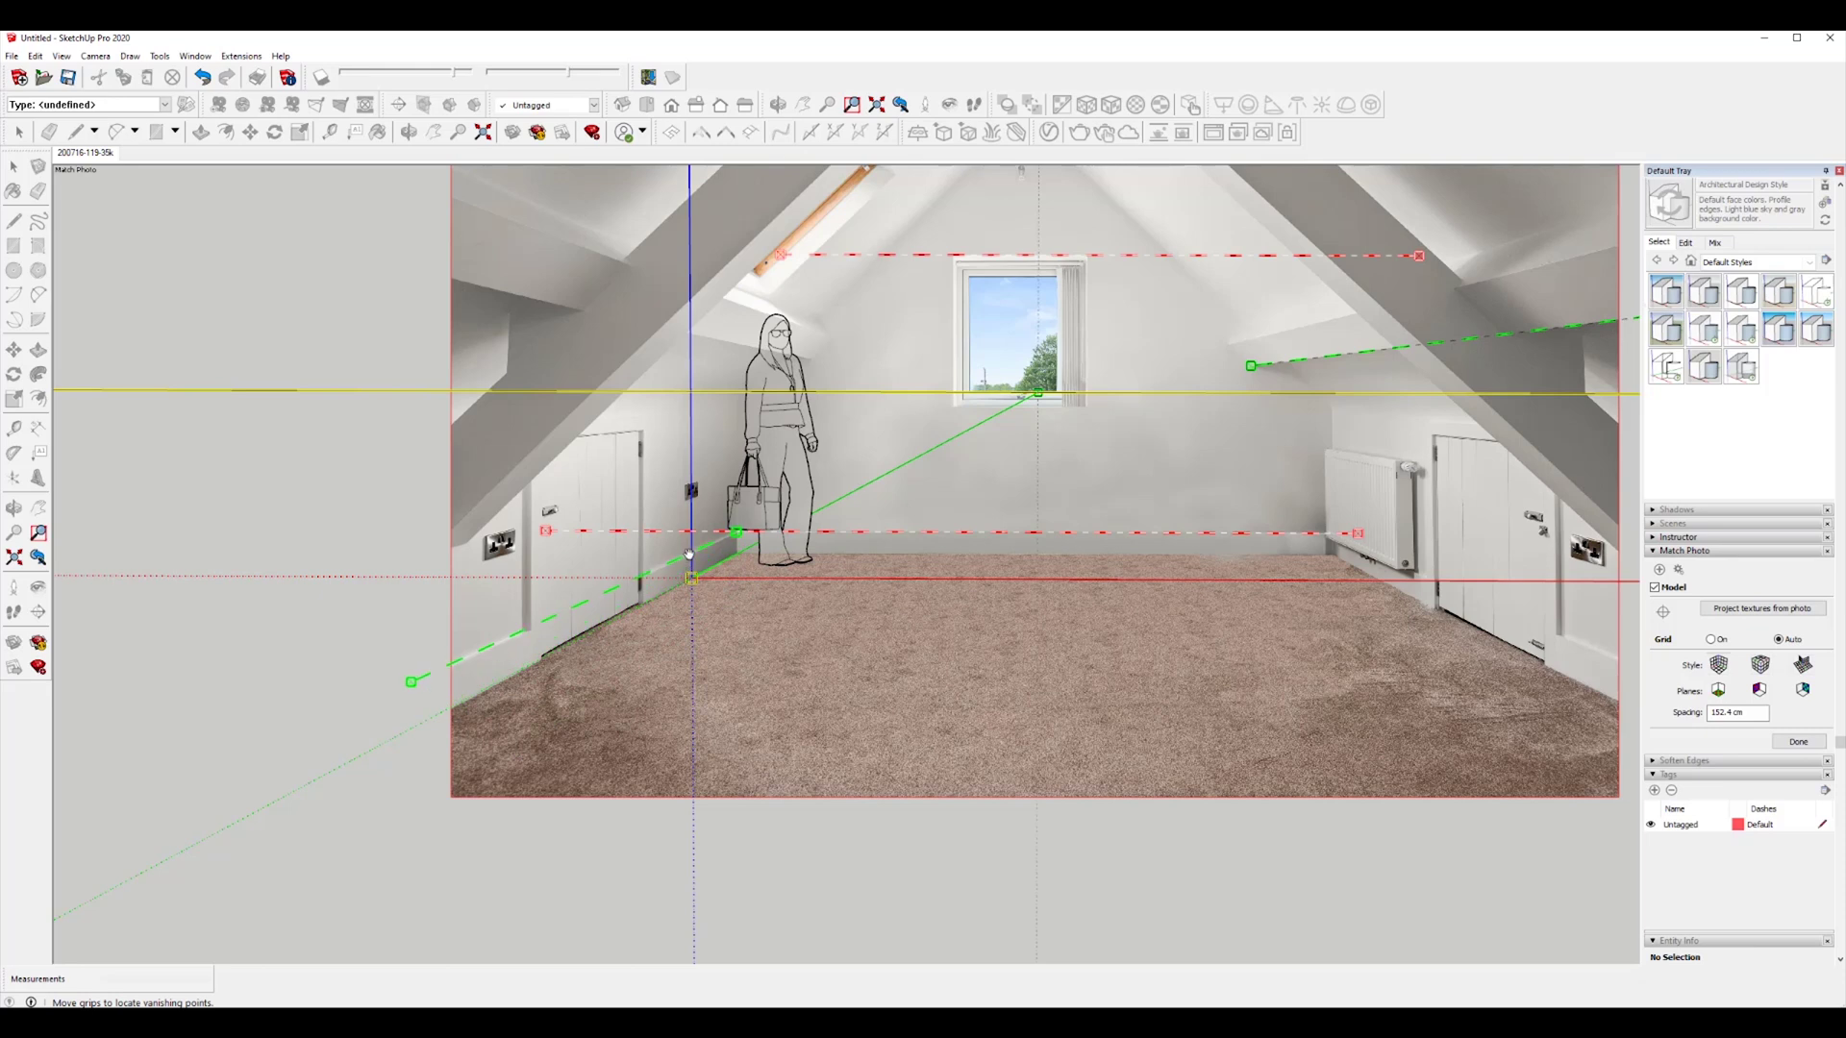
pyautogui.moveTo(693, 579); pyautogui.dragTo(795, 581)
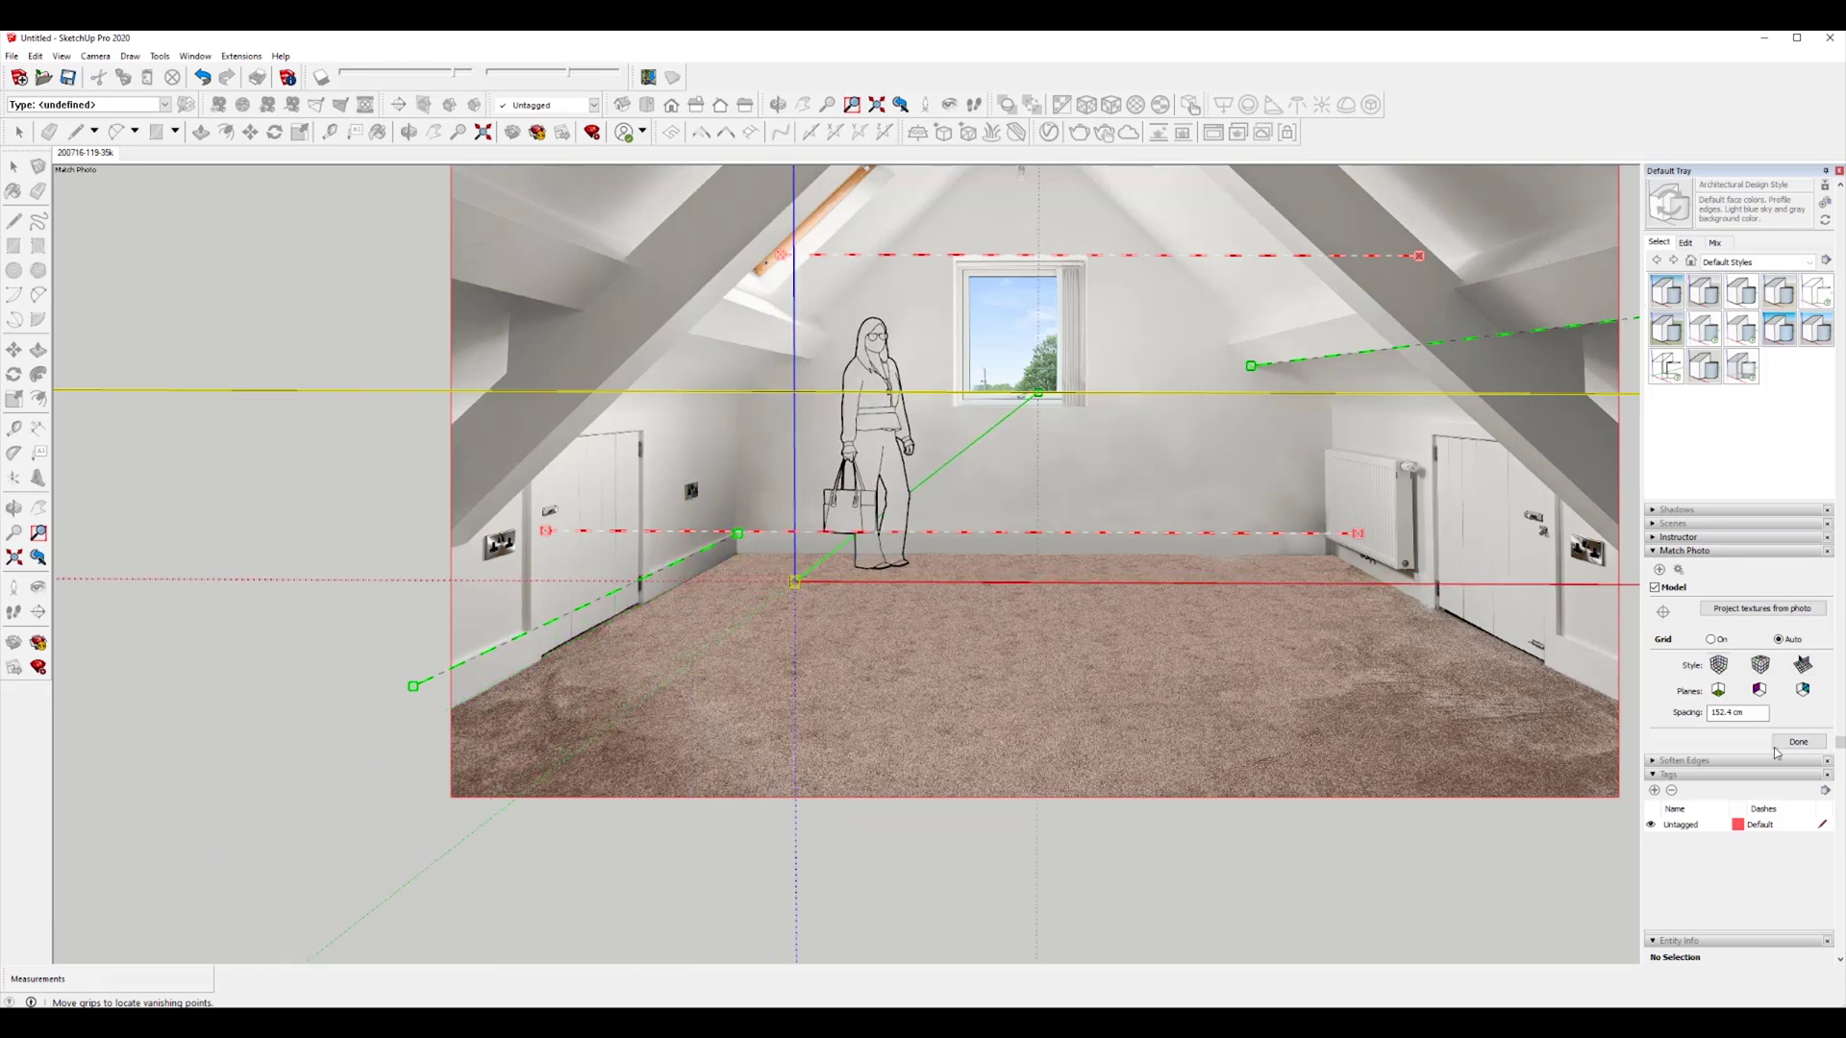
# Step: Set the photo match grid spacing to 175 cm and finish editing the match
pyautogui.moveTo(1760, 713); pyautogui.dragTo(1621, 713)
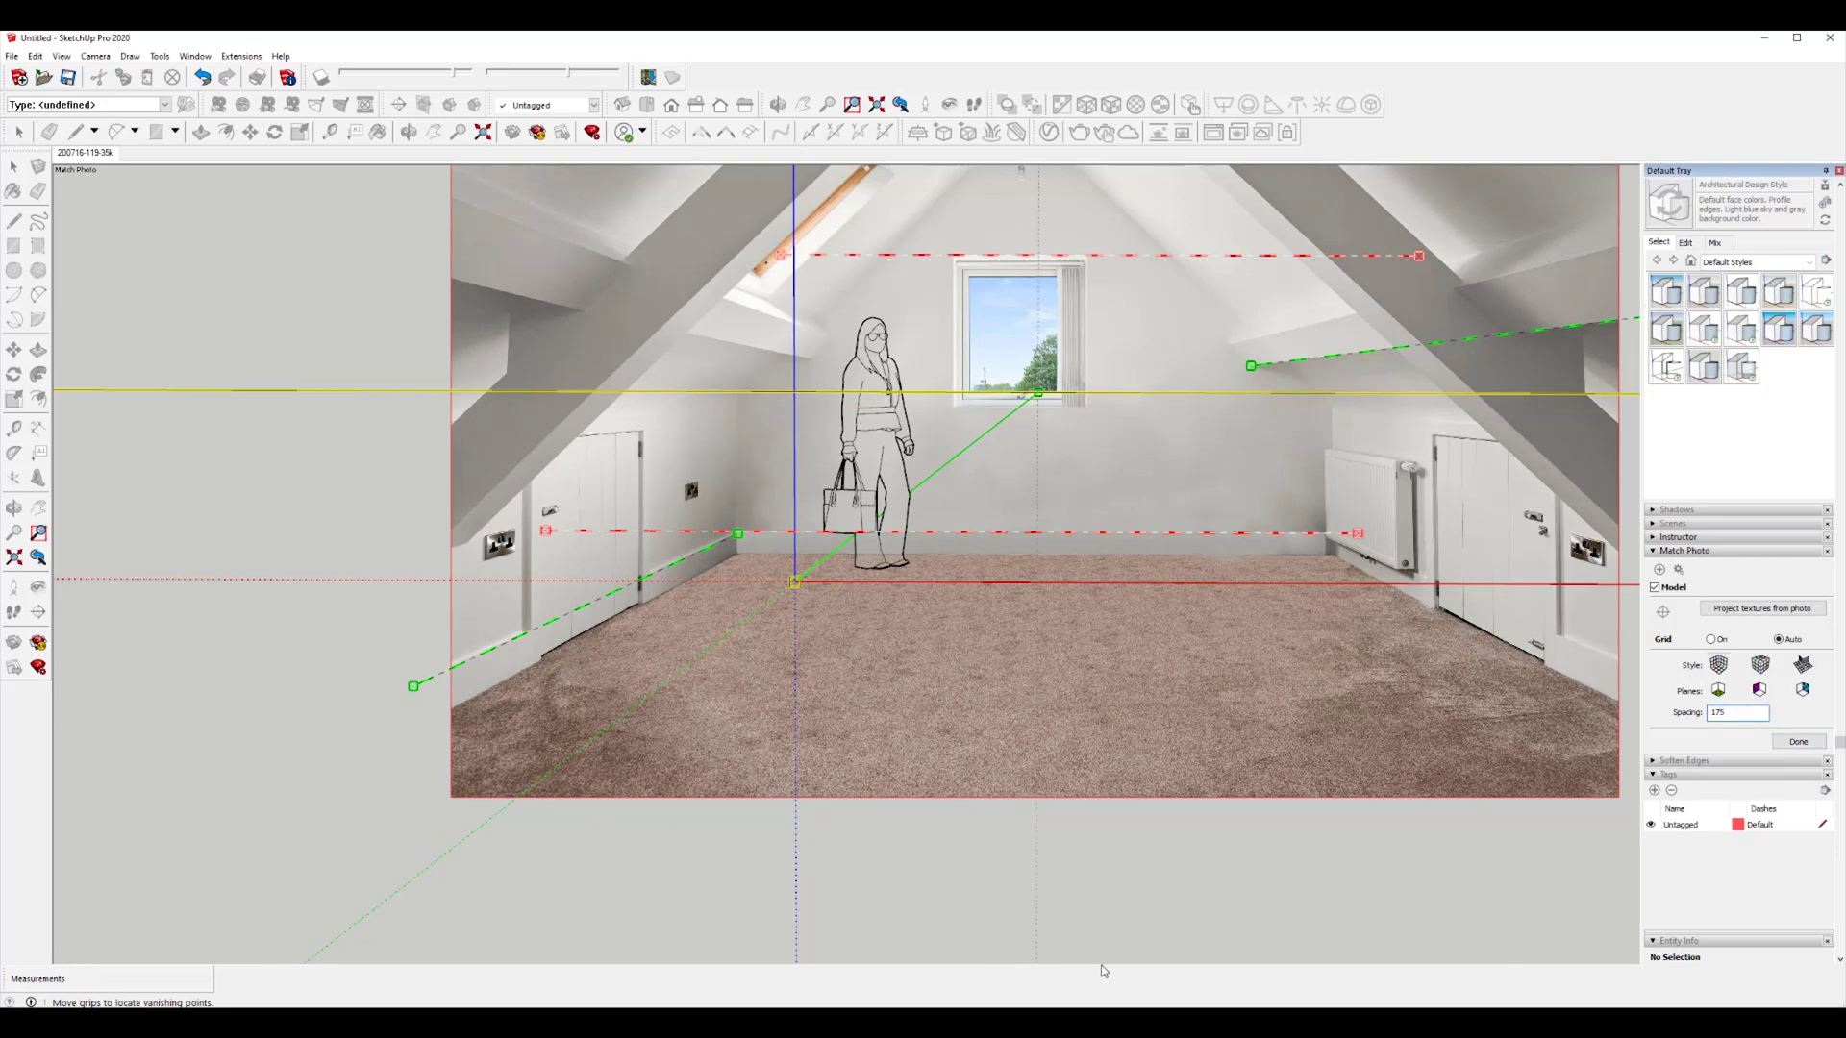
pyautogui.click(1542, 737)
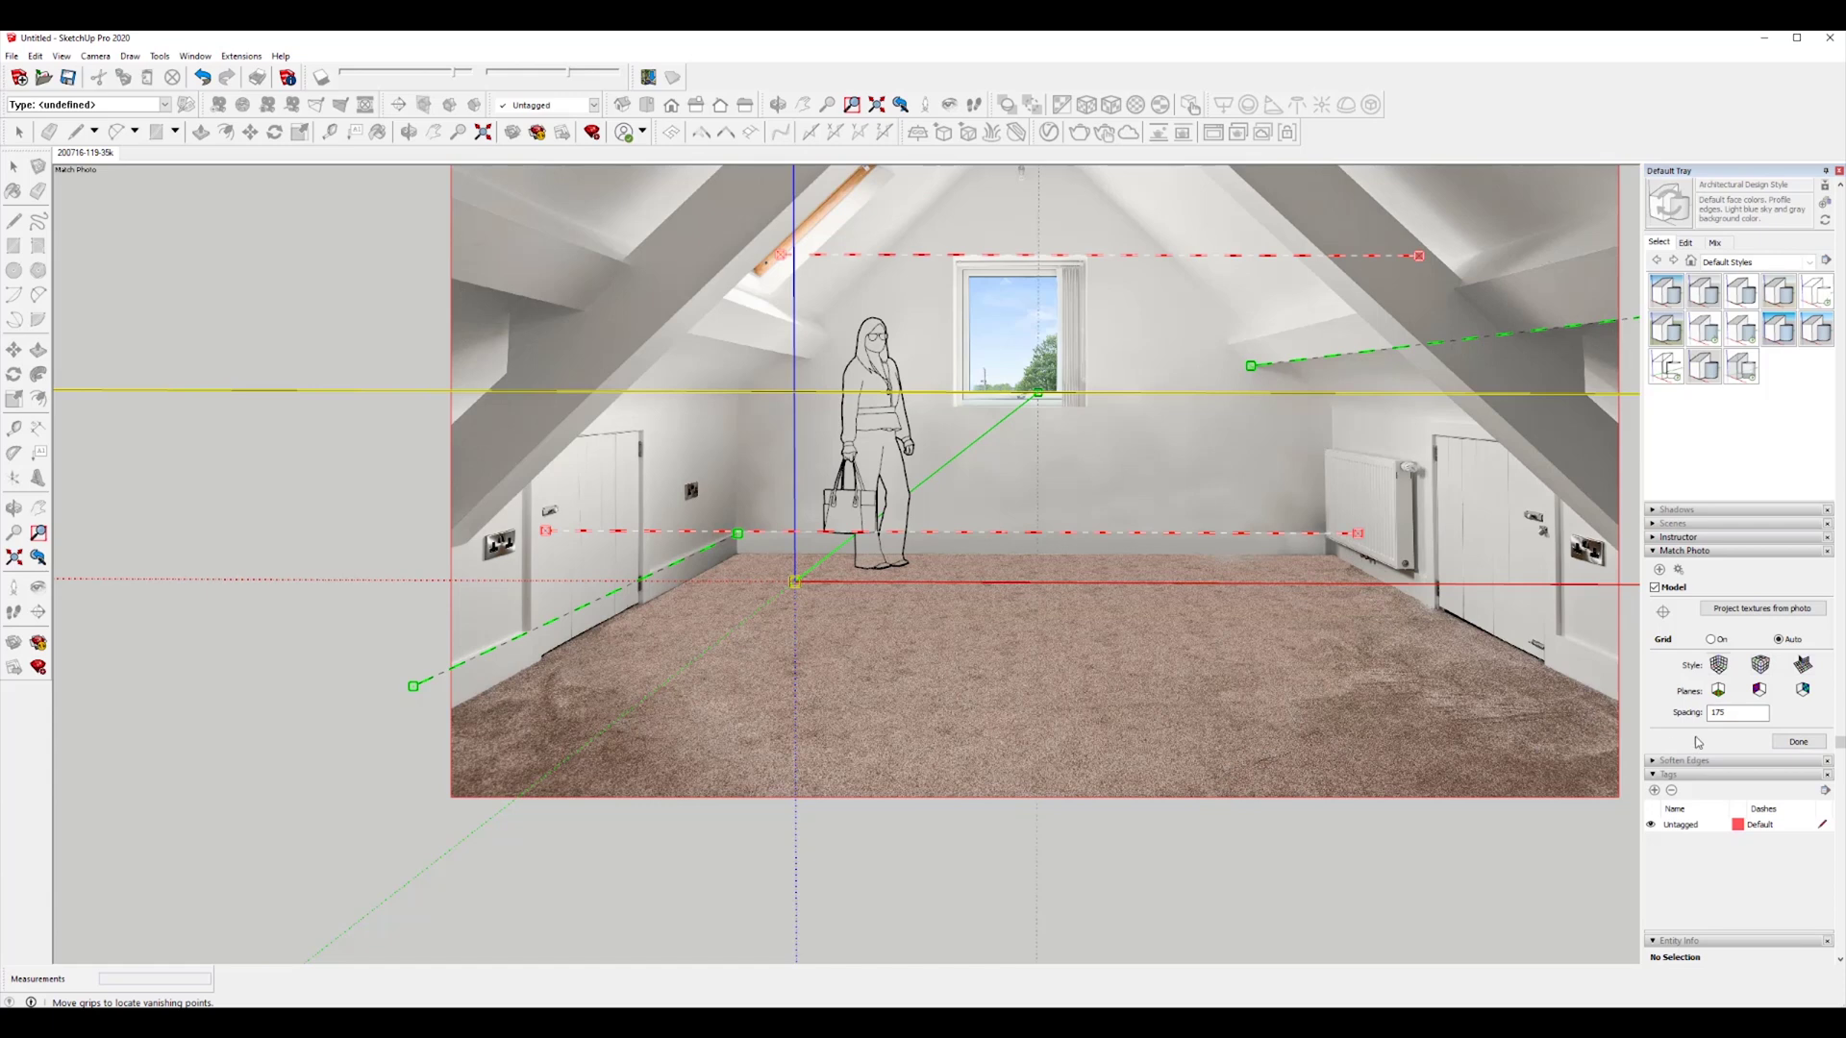
pyautogui.click(1785, 741)
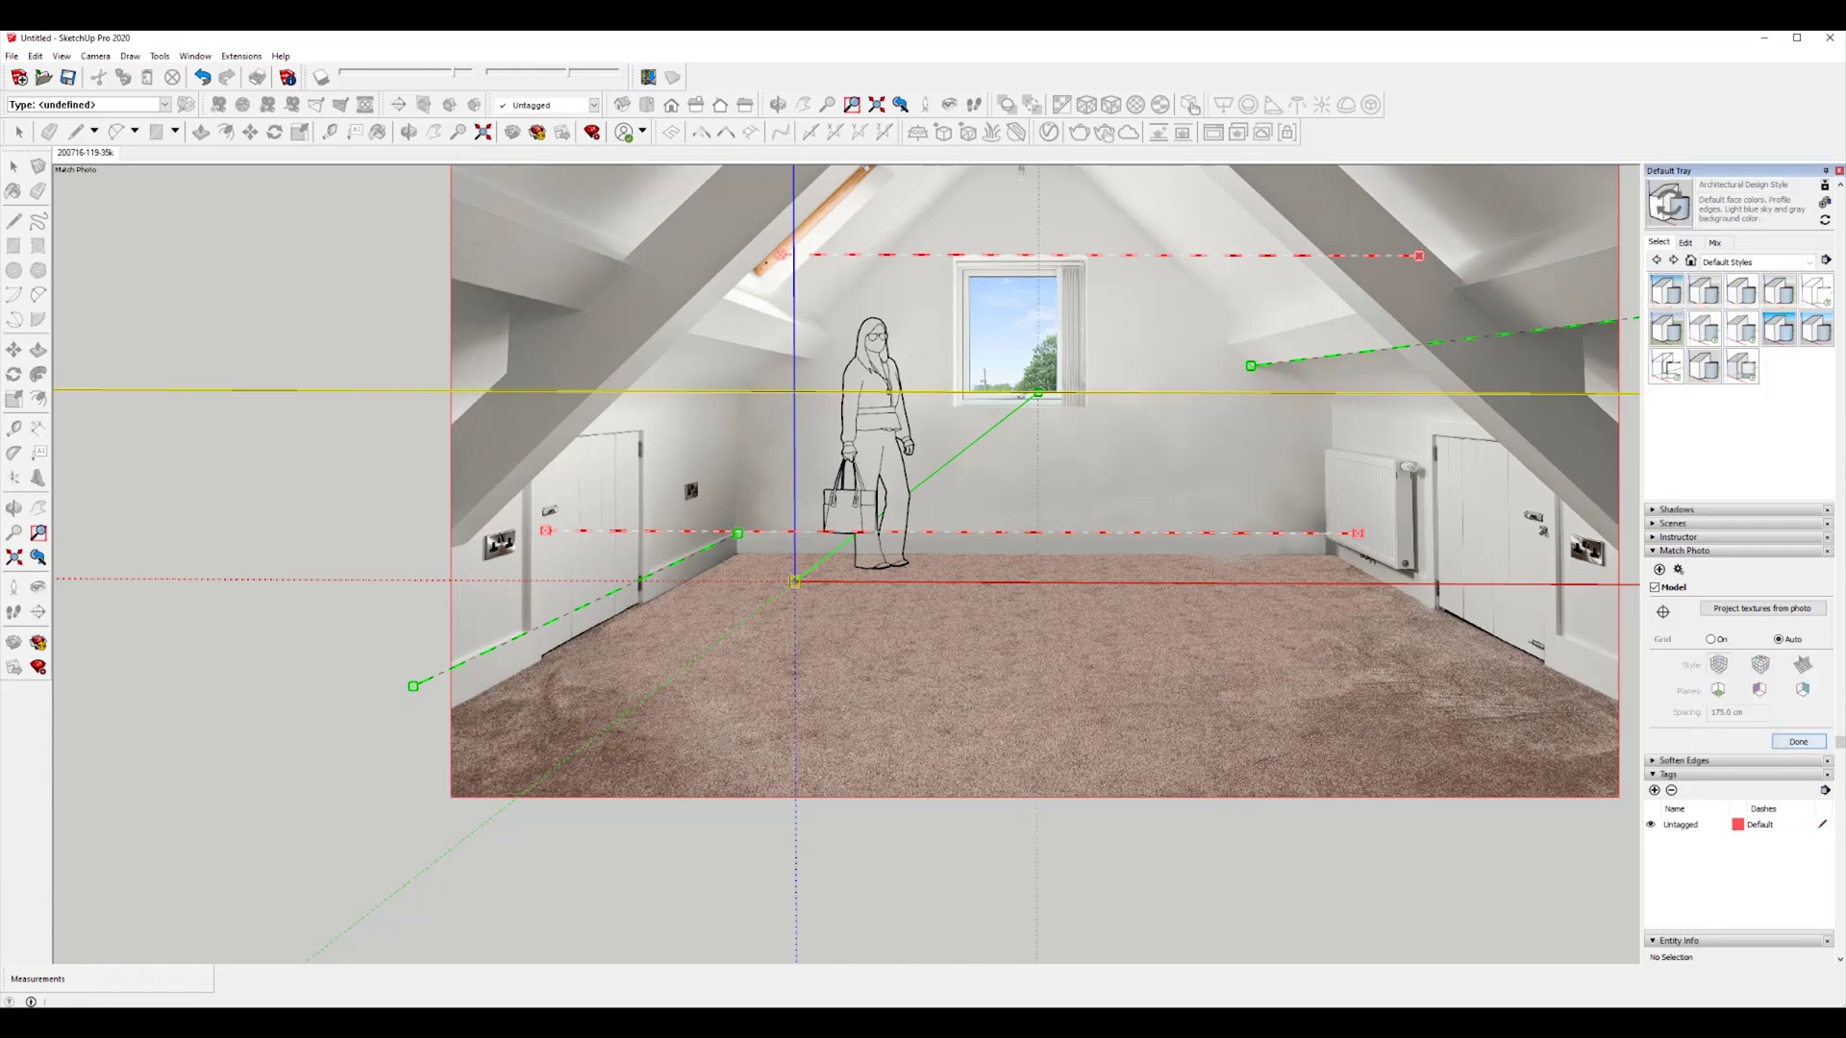
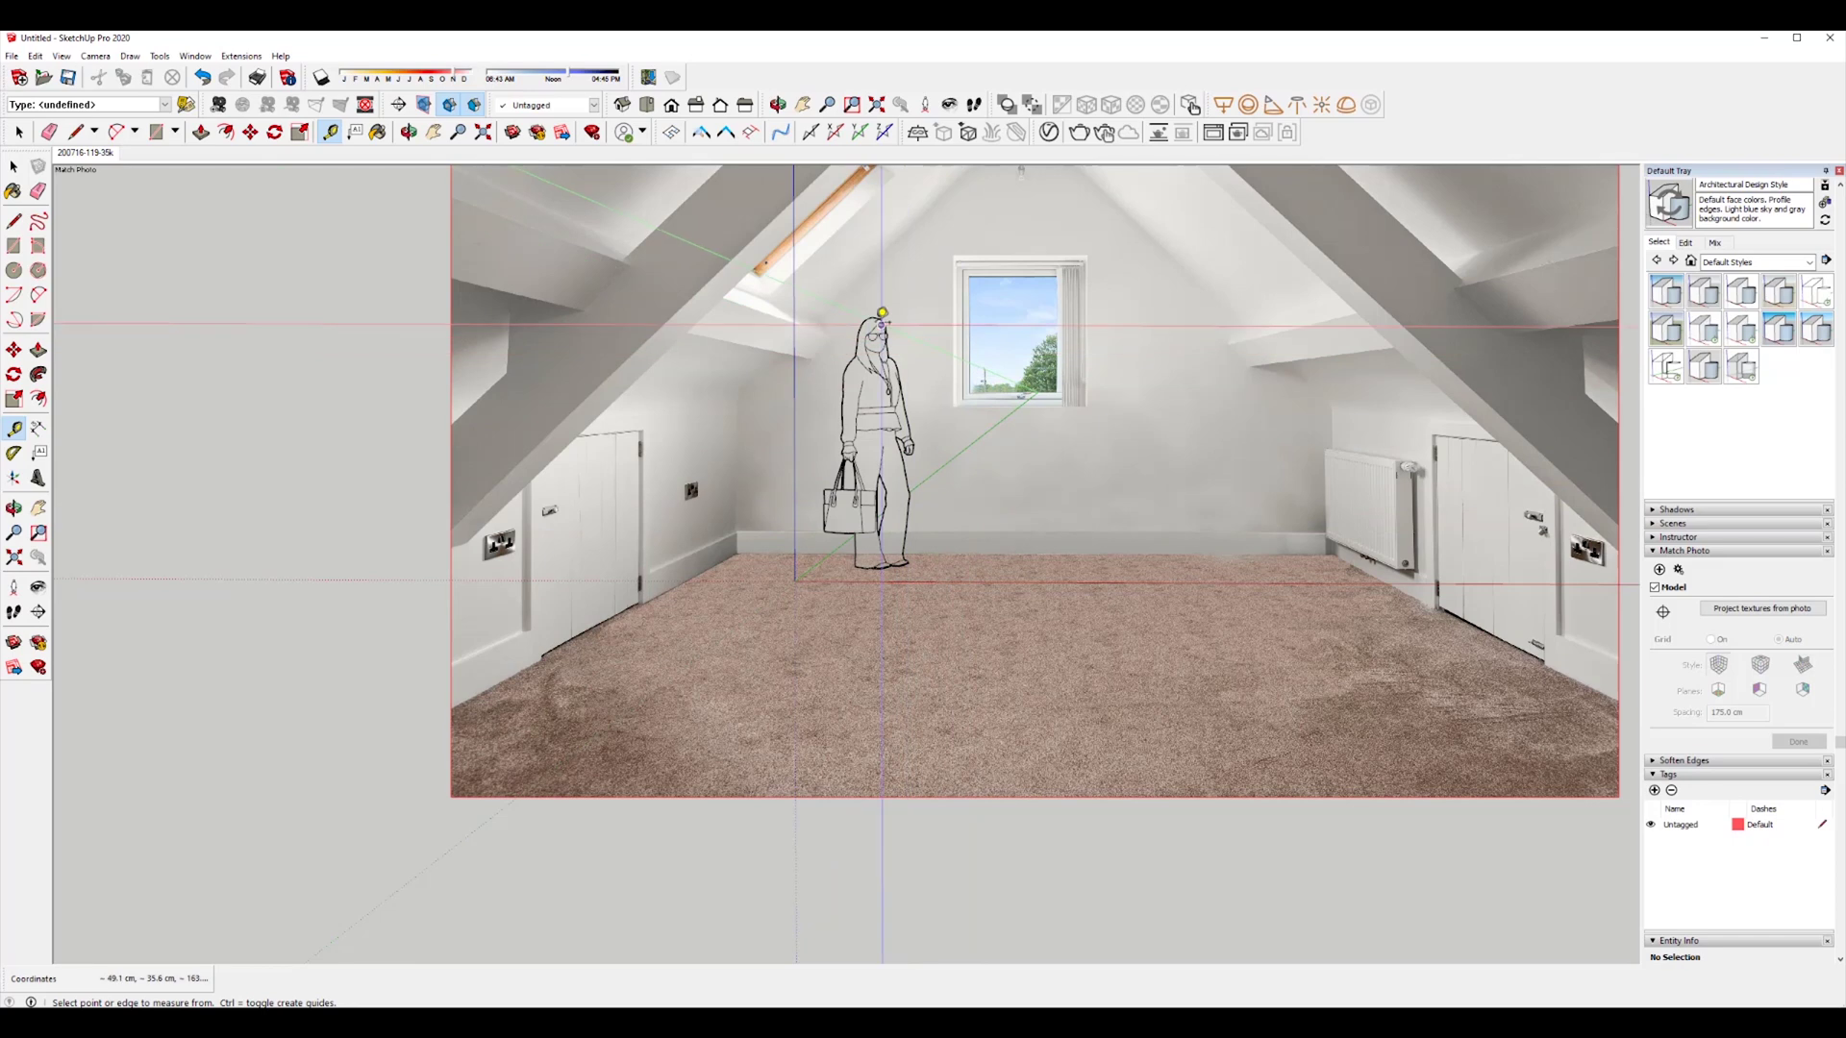
# Step: Measure the standing figure's height from head to feet
pyautogui.click(875, 318)
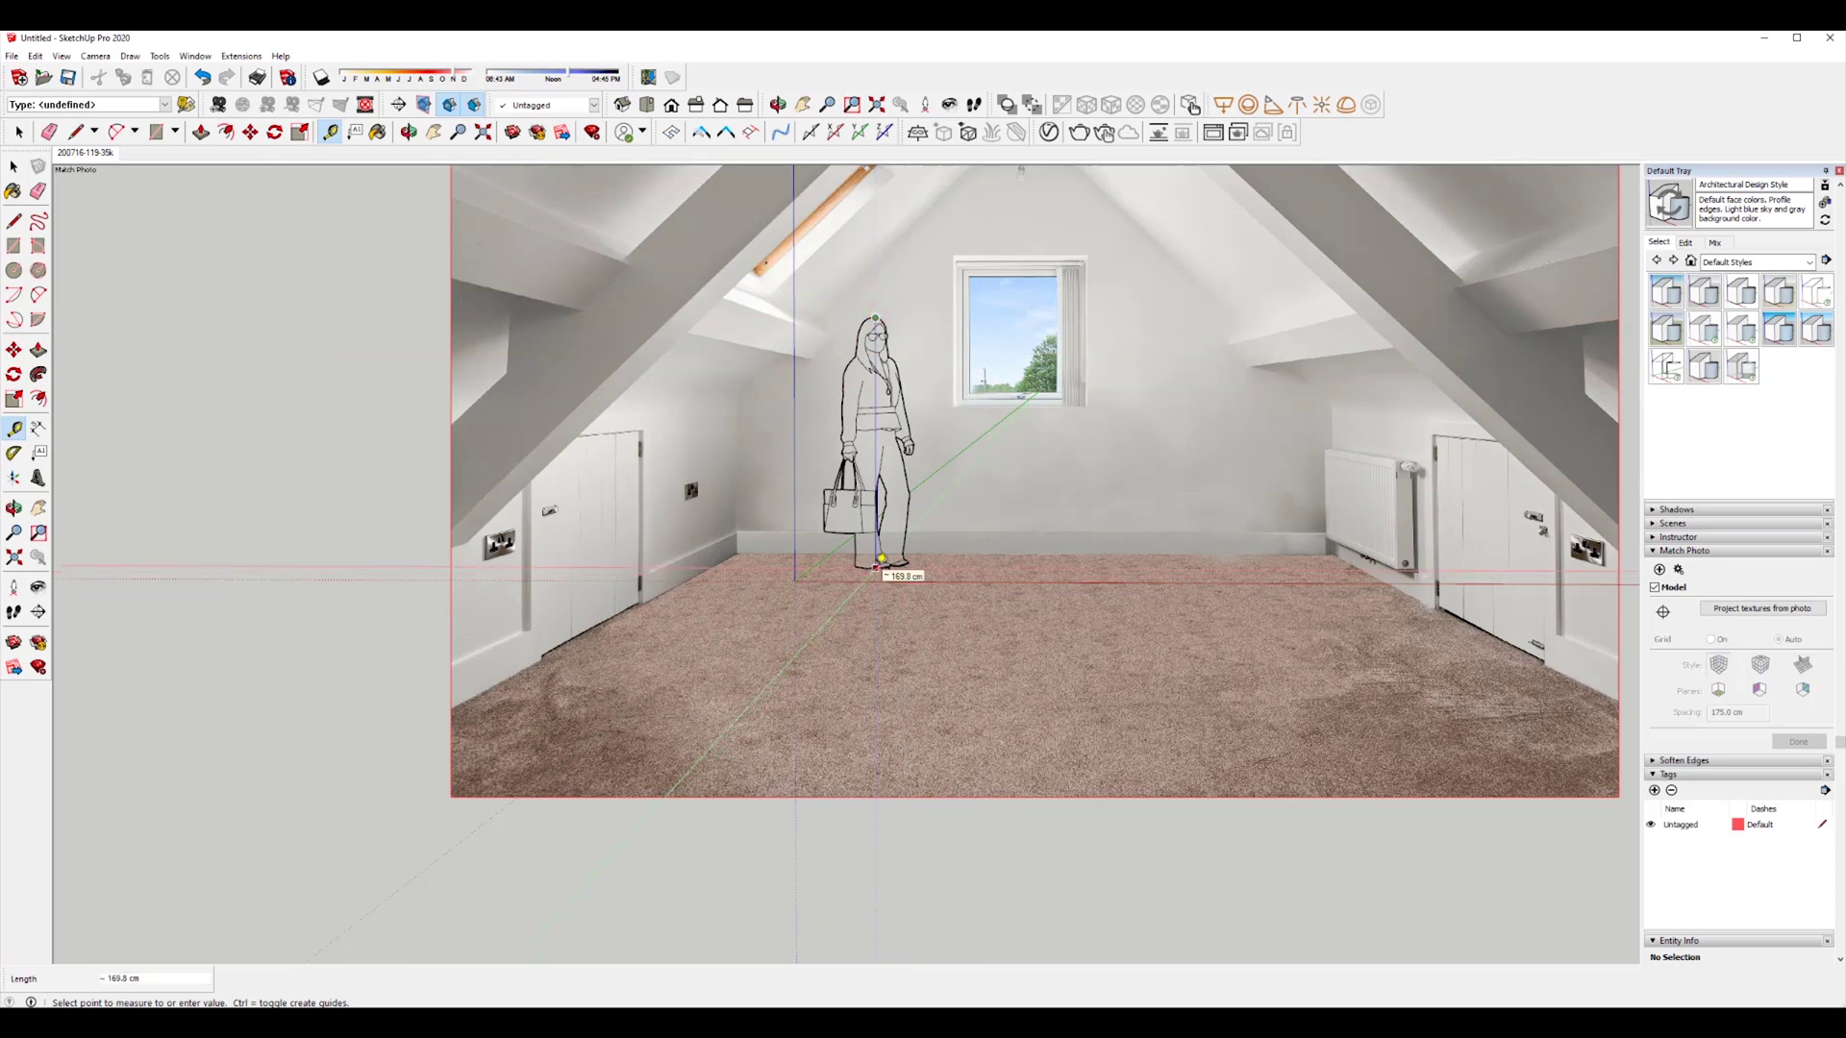
pyautogui.click(880, 559)
# Step: Try an upright rectangle on the back wall from its right floor corner, and undo it
pyautogui.press('r')
pyautogui.click(1334, 553)
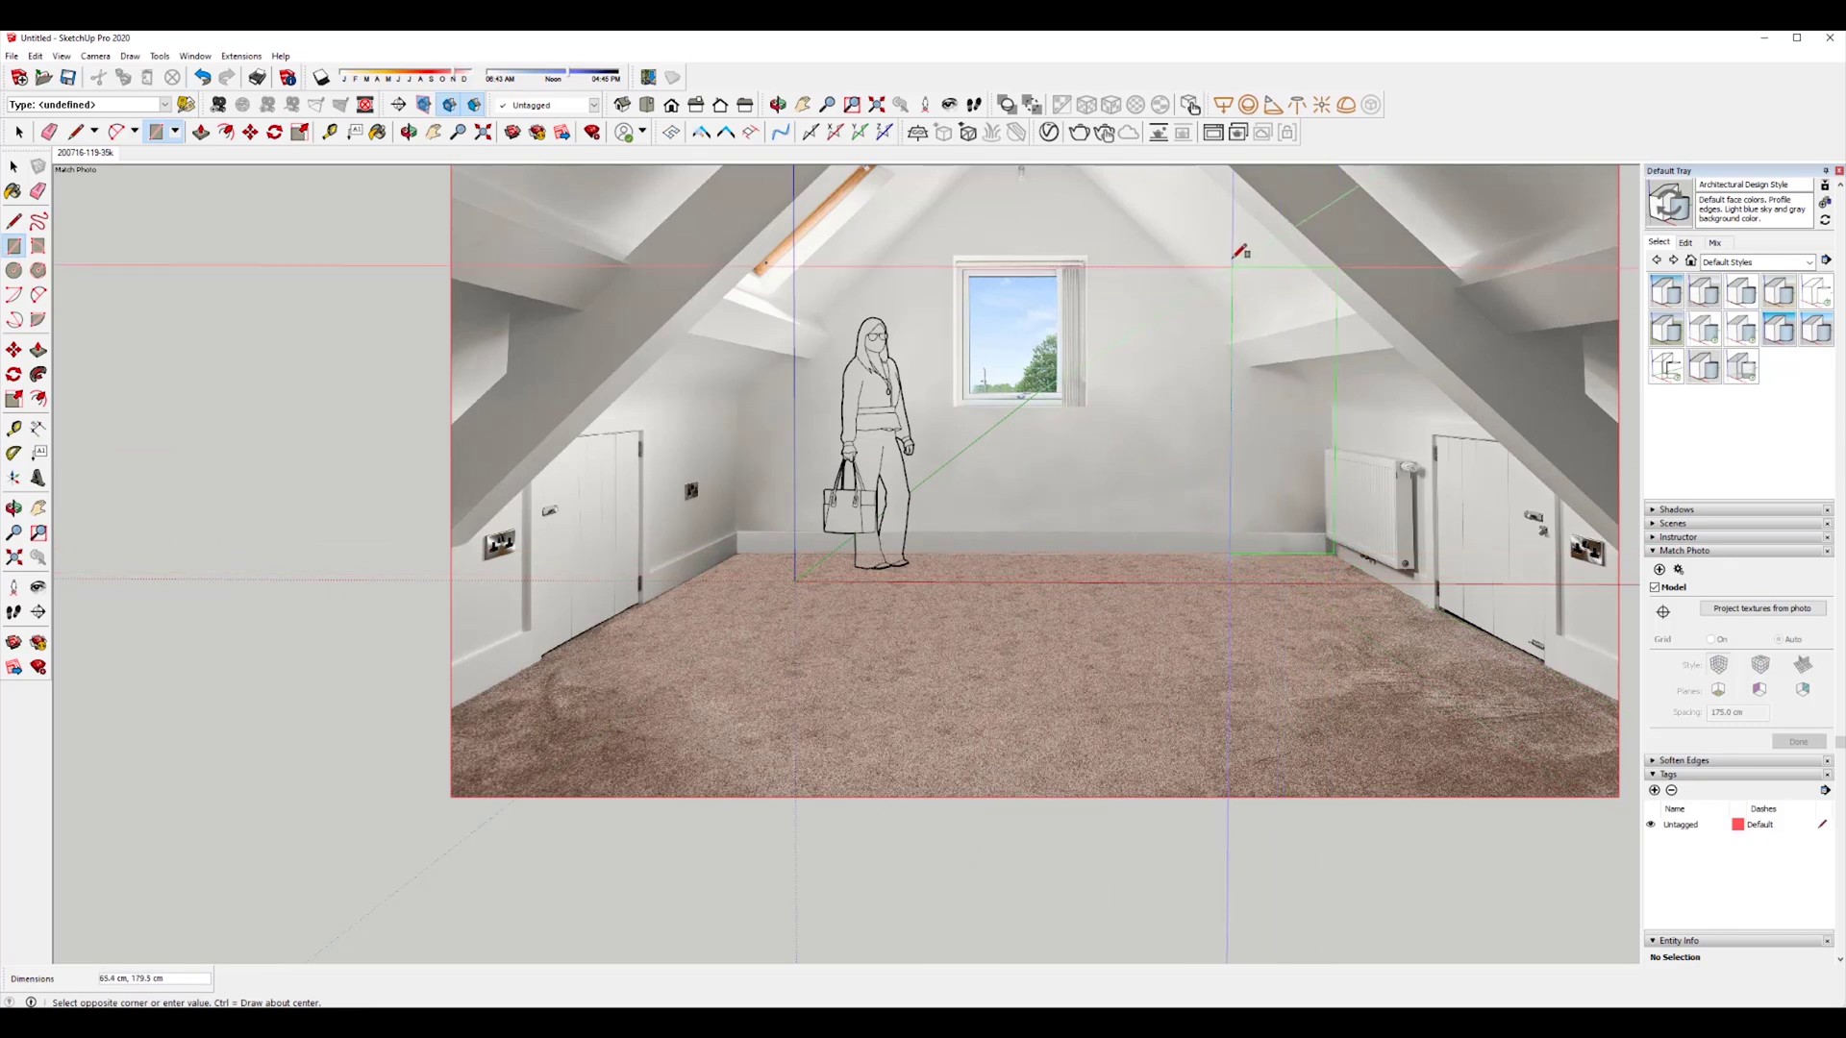
pyautogui.click(1115, 186)
pyautogui.keyDown('shift'); pyautogui.moveTo(1115, 186); pyautogui.dragTo(992, 397, button='middle'); pyautogui.keyUp('shift')
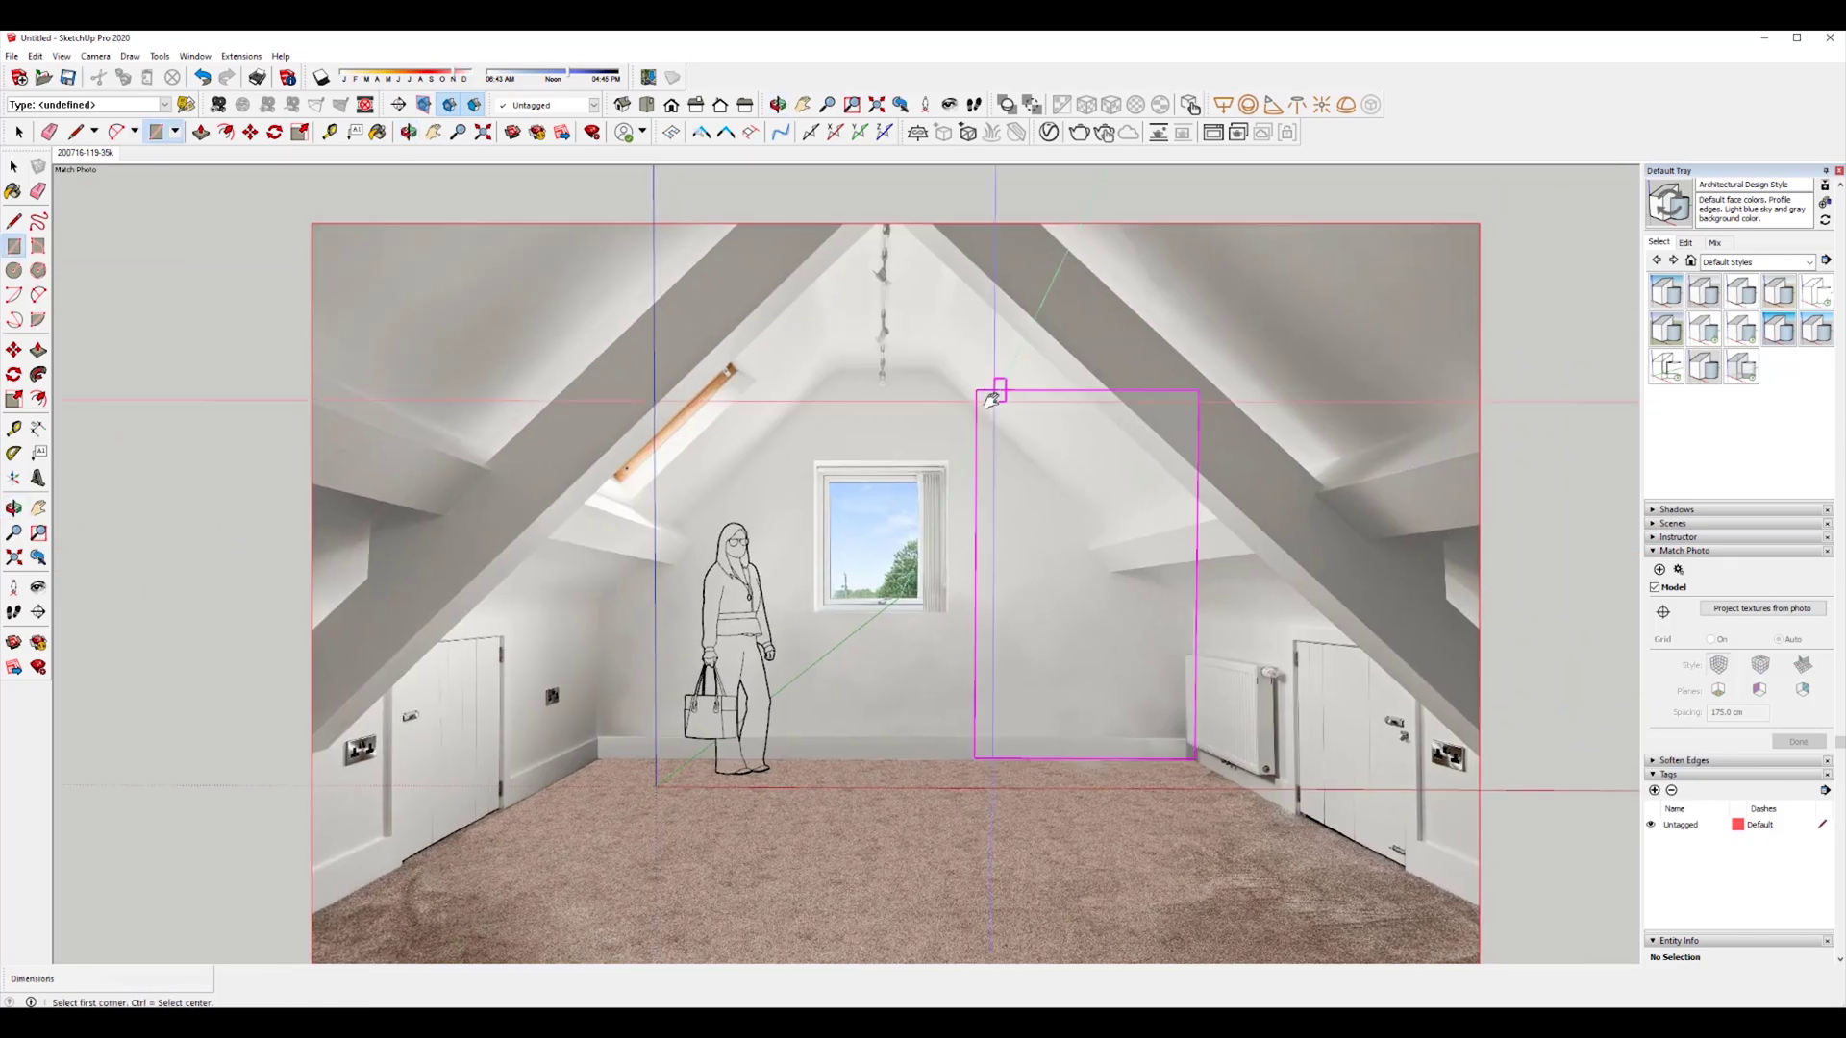
pyautogui.hotkey('ctrl', 'z')
# Step: Measure the back wall's height from the ceiling peak down to the floor
pyautogui.press('t')
pyautogui.click(916, 371)
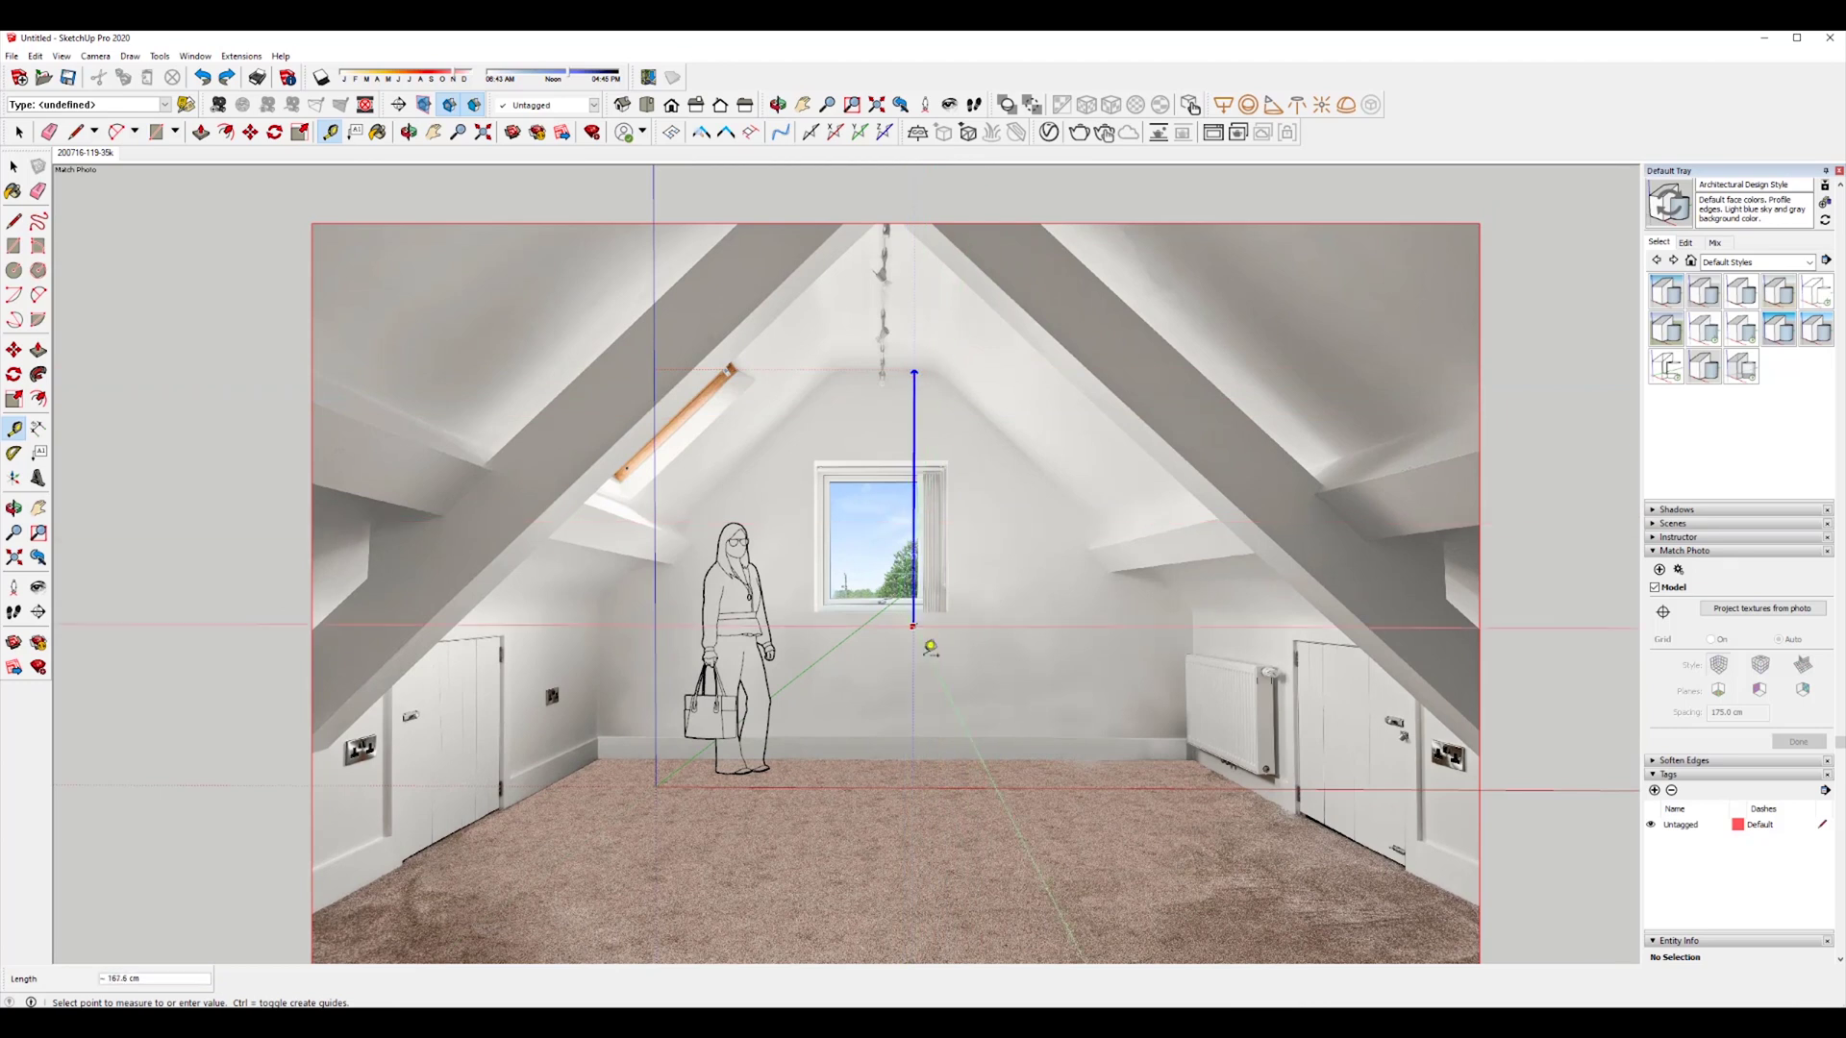
pyautogui.click(932, 750)
# Step: Draw an upright rectangle over the back wall from its left floor corner to the height of the flat ceiling
pyautogui.press('r')
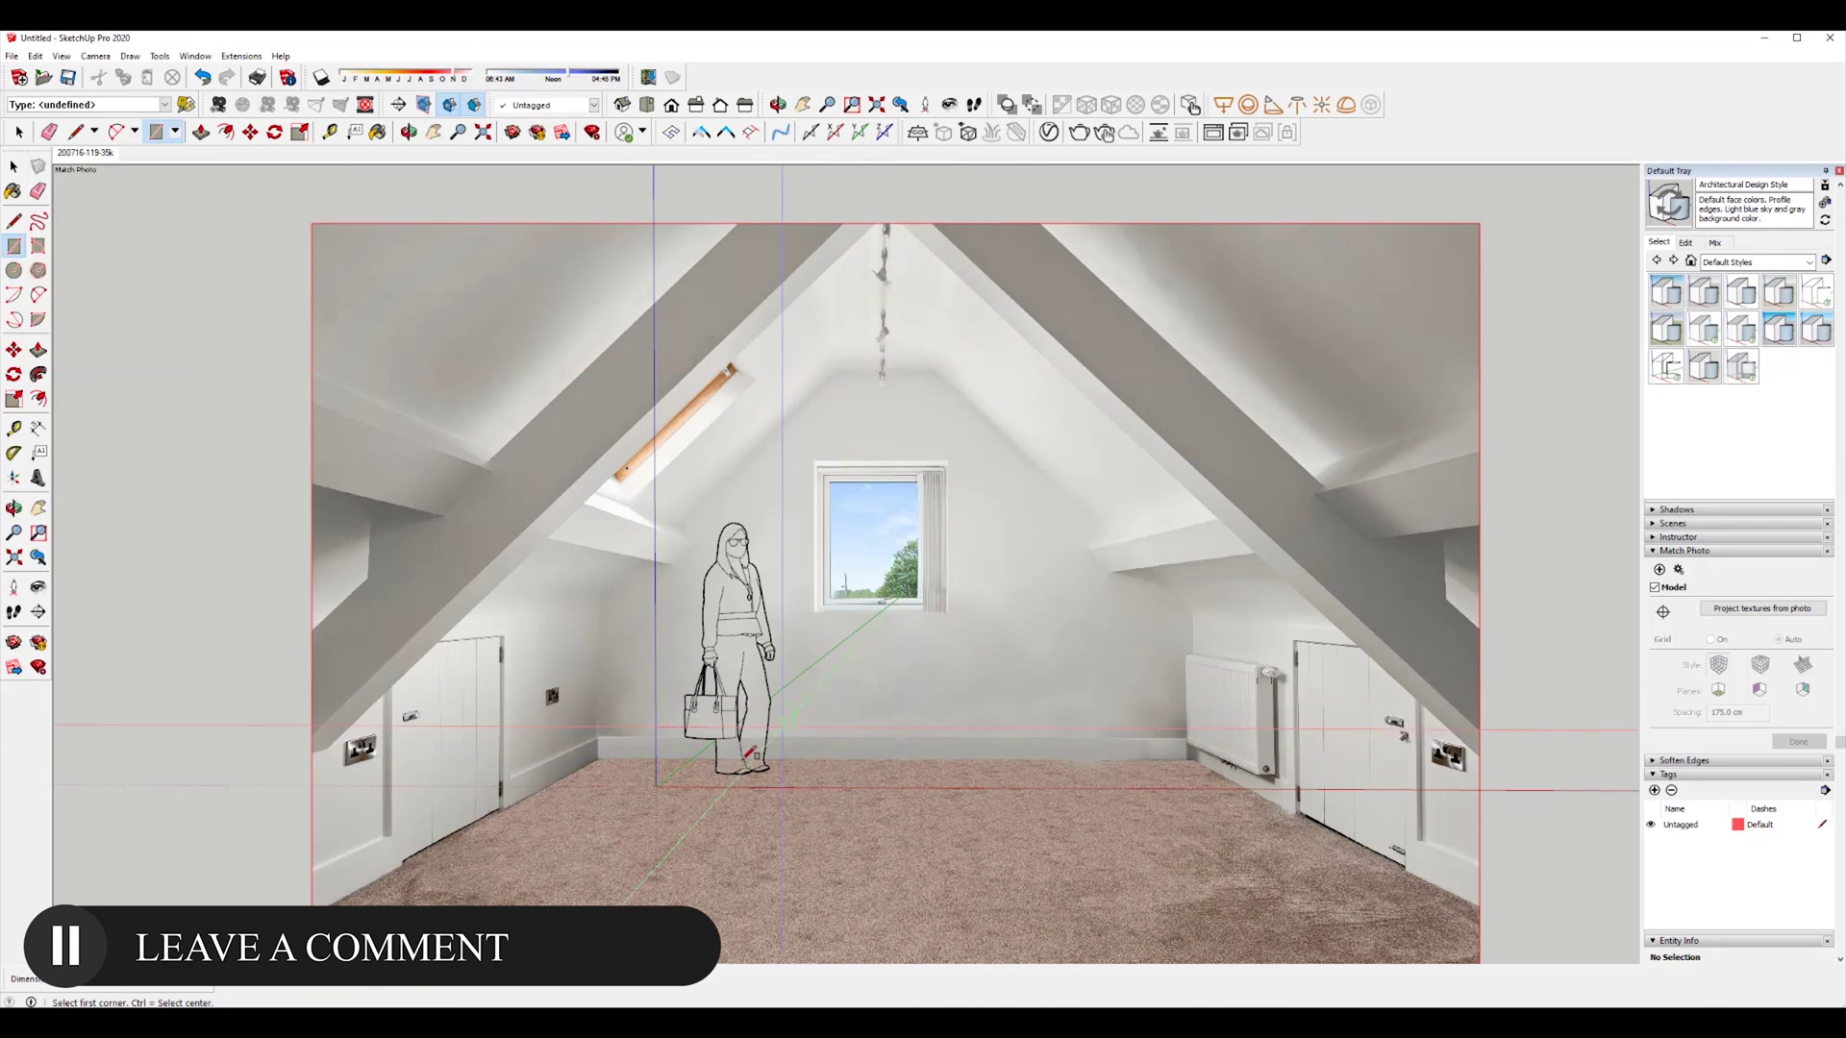
pyautogui.click(598, 759)
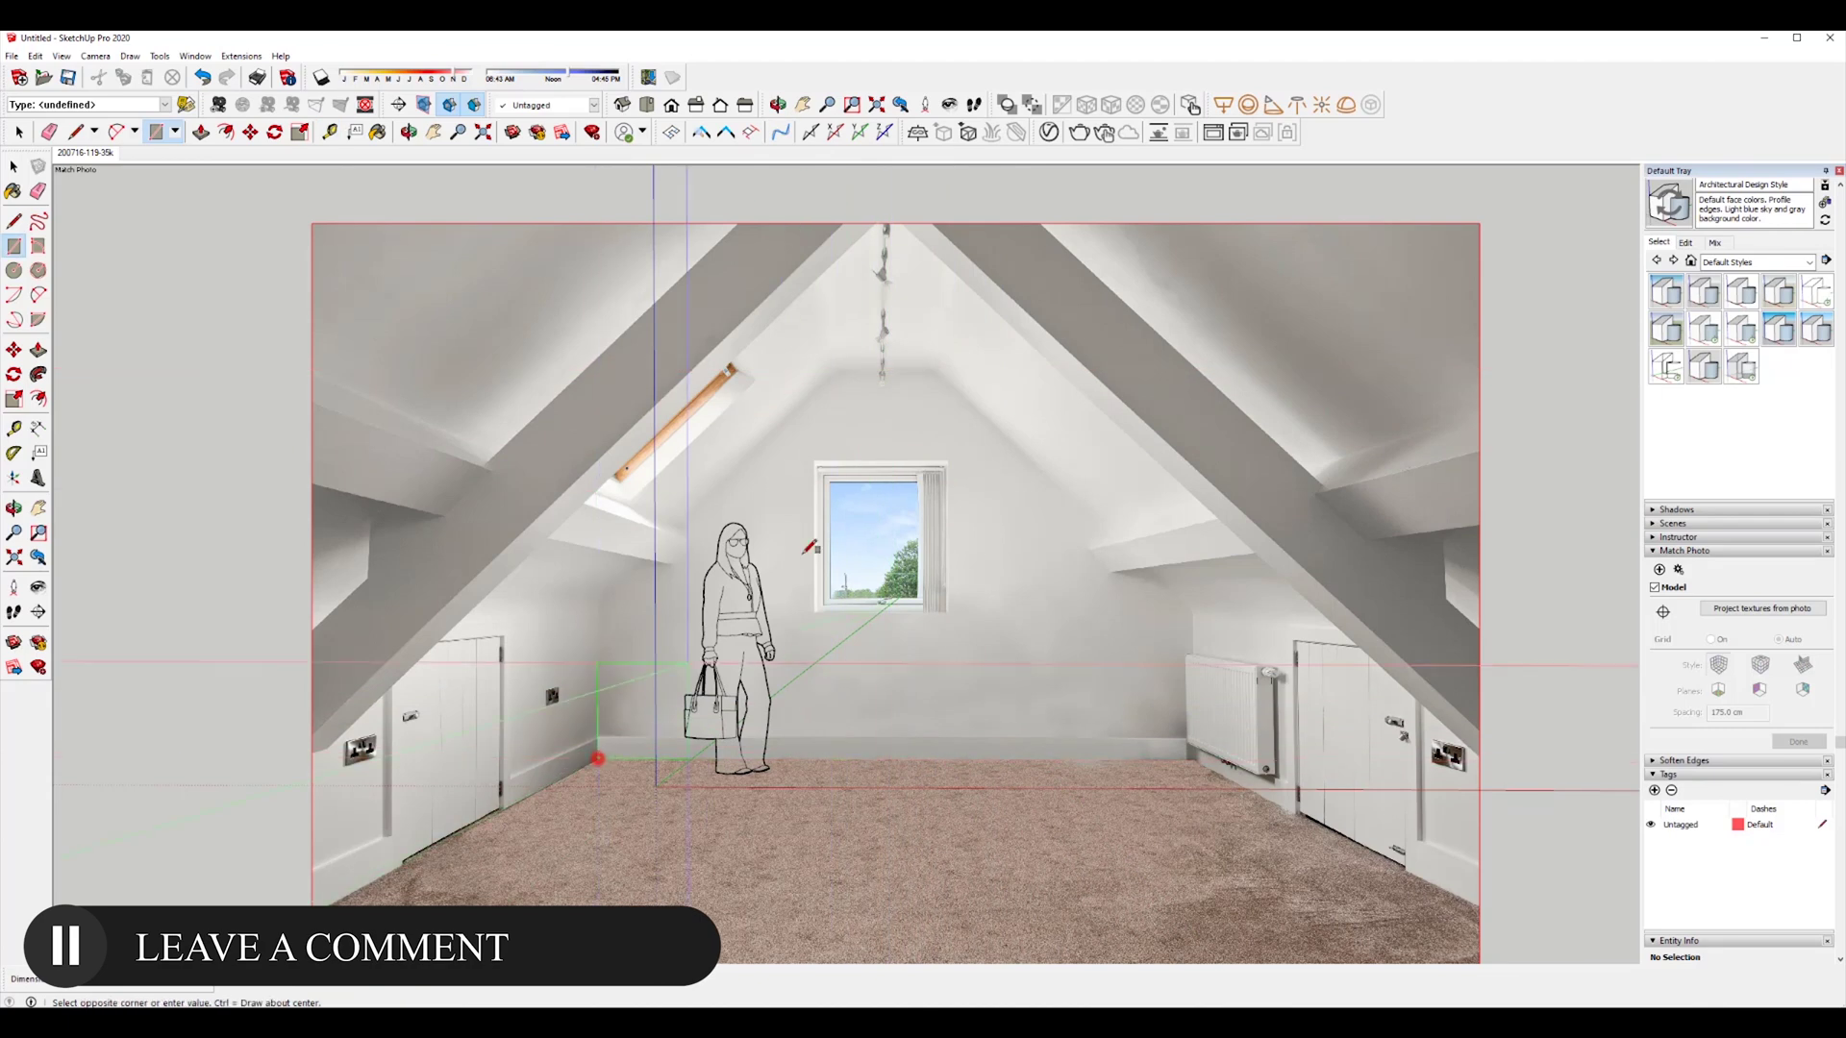
pyautogui.click(1200, 370)
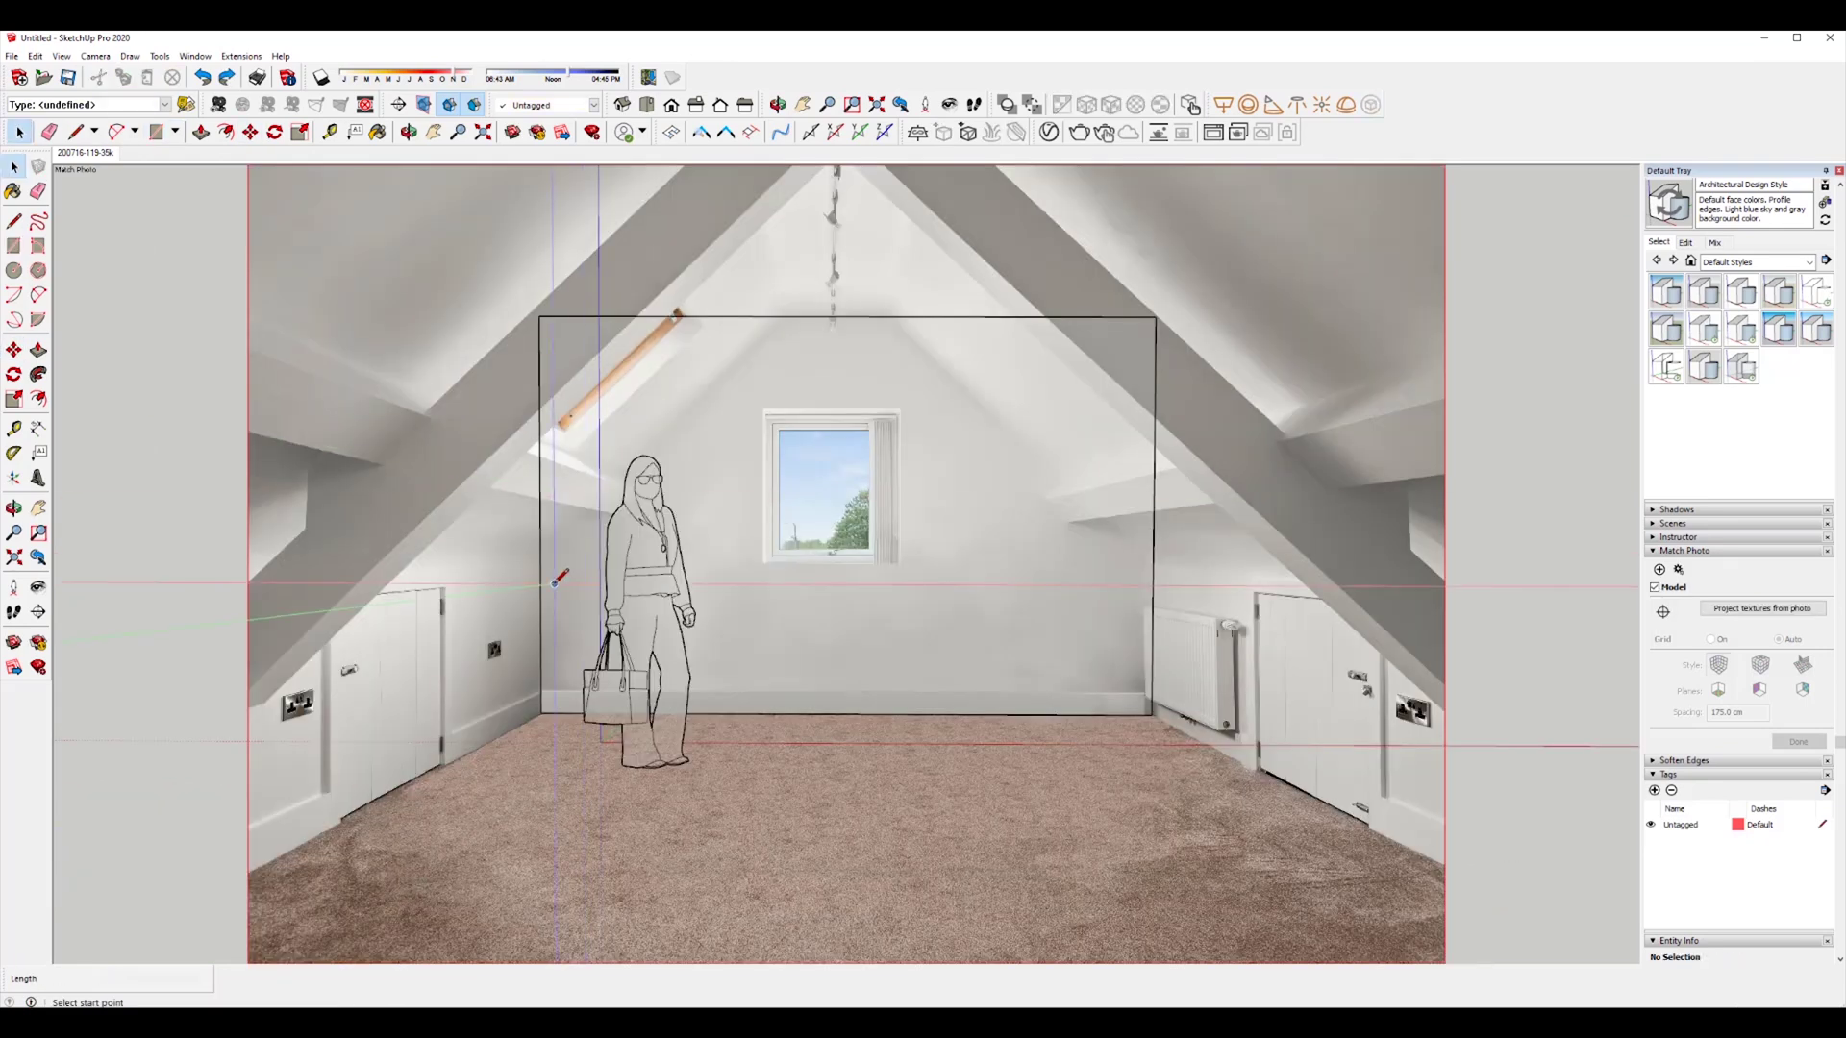
# Step: Draw two sloping lines across the rectangle along the back wall's roof slopes, from the flat ceiling's ends to the side walls
pyautogui.press('l')
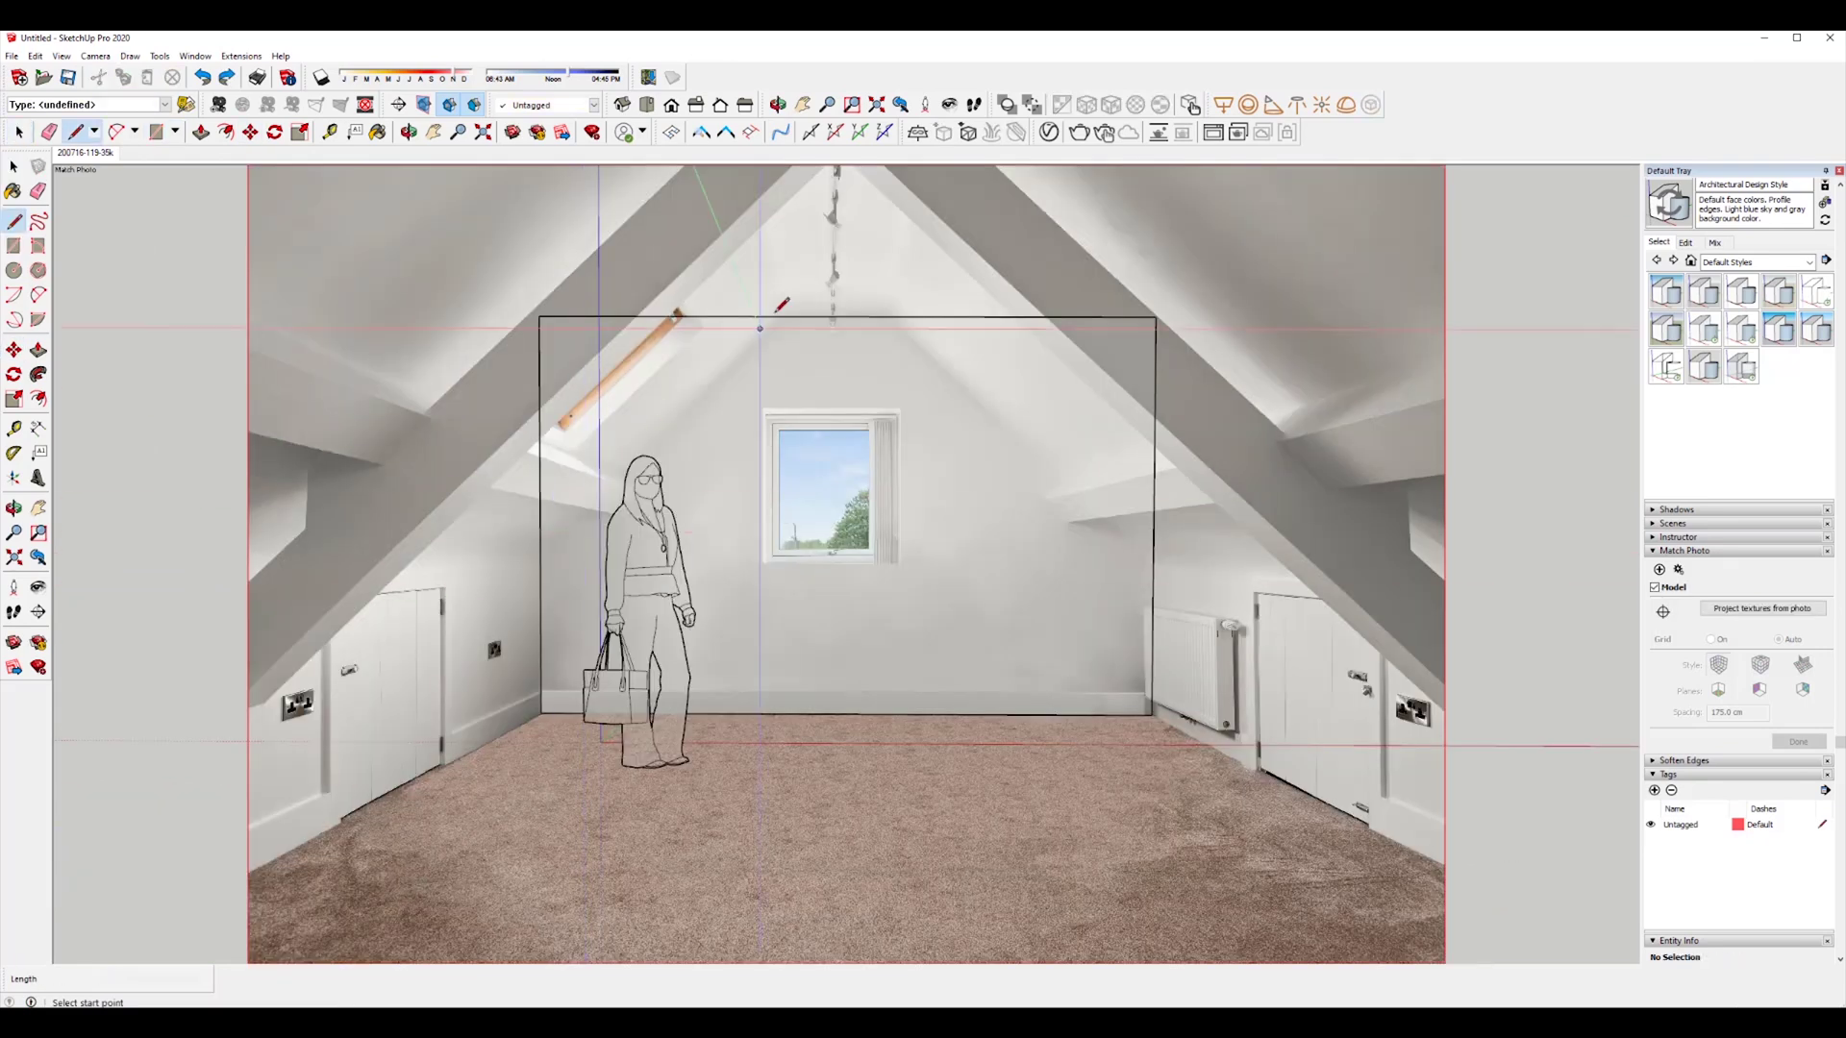
pyautogui.click(784, 317)
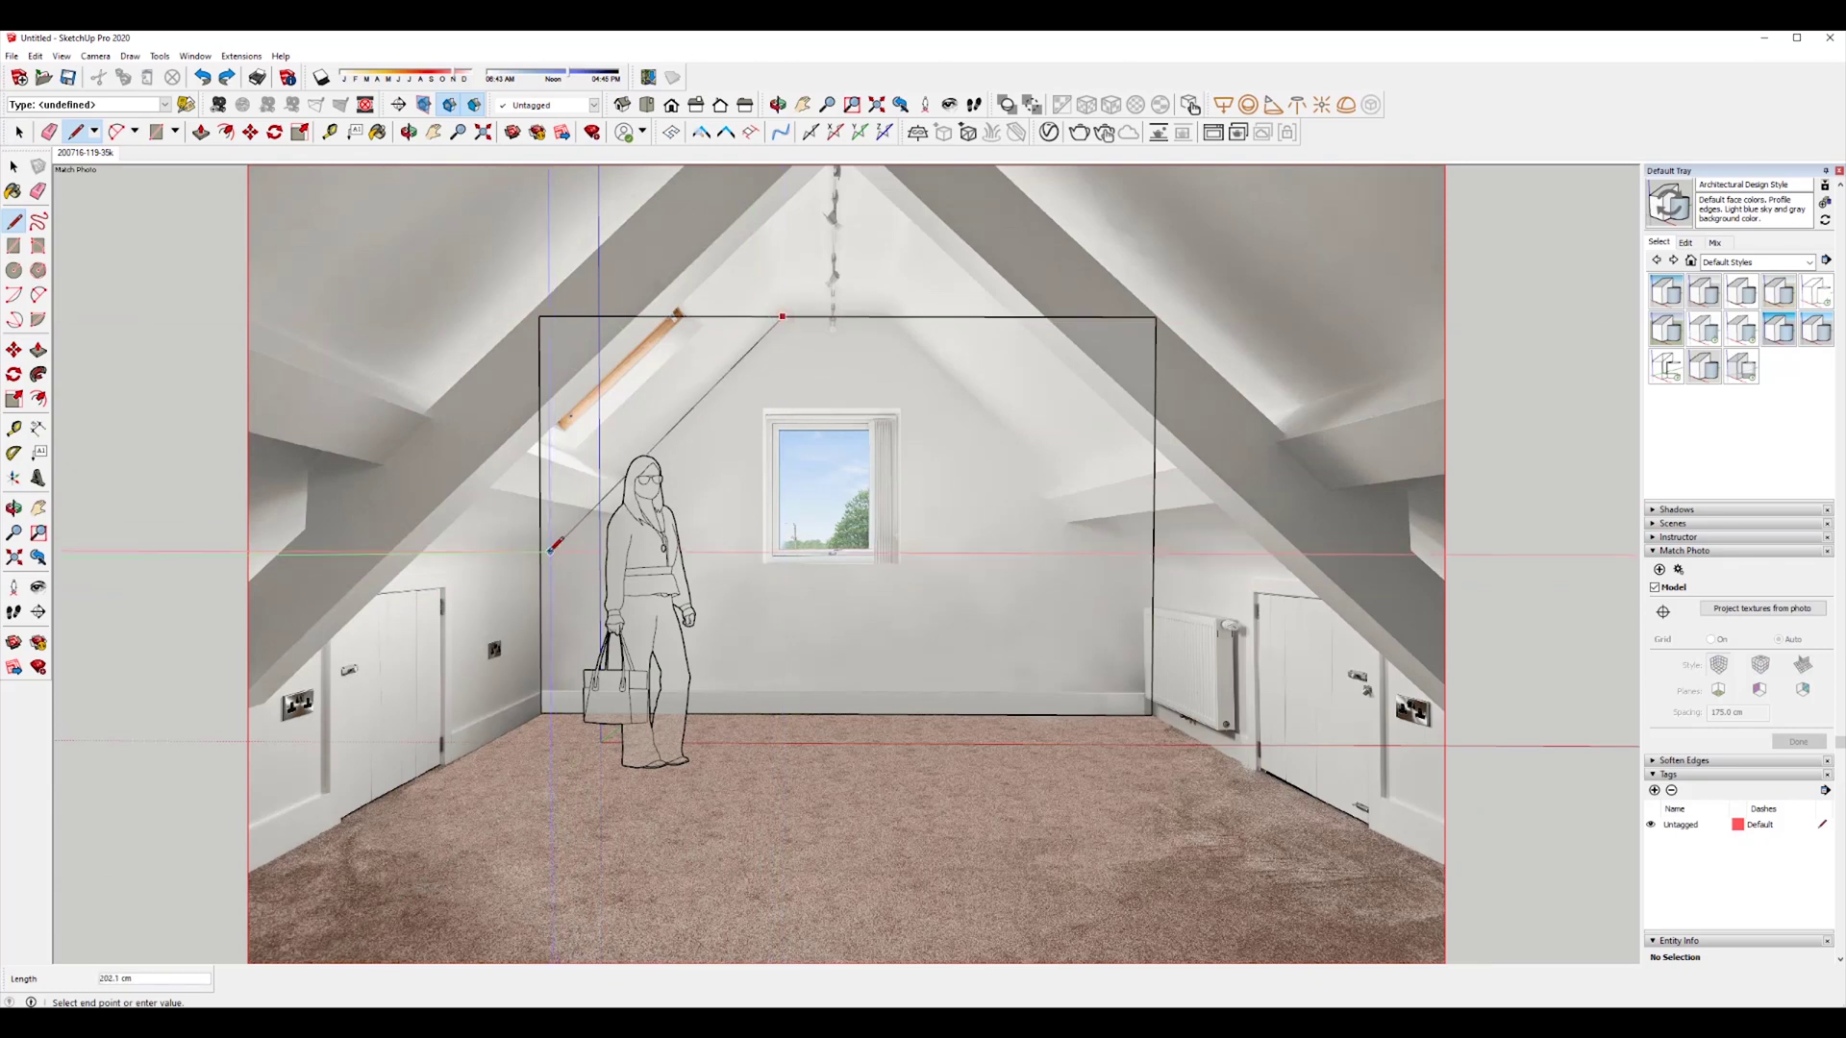
pyautogui.click(889, 316)
pyautogui.click(1153, 558)
# Step: Erase the leftover edges of the rectangle's two upper corners outside the roof slopes
pyautogui.press('e')
pyautogui.moveTo(1064, 301); pyautogui.dragTo(1104, 392)
pyautogui.click(686, 306)
pyautogui.click(538, 308)
# Step: Push/Pull the gable-shaped wall about 300 cm towards the camera, and pull its front face out a little further
pyautogui.press('p')
pyautogui.click(828, 415)
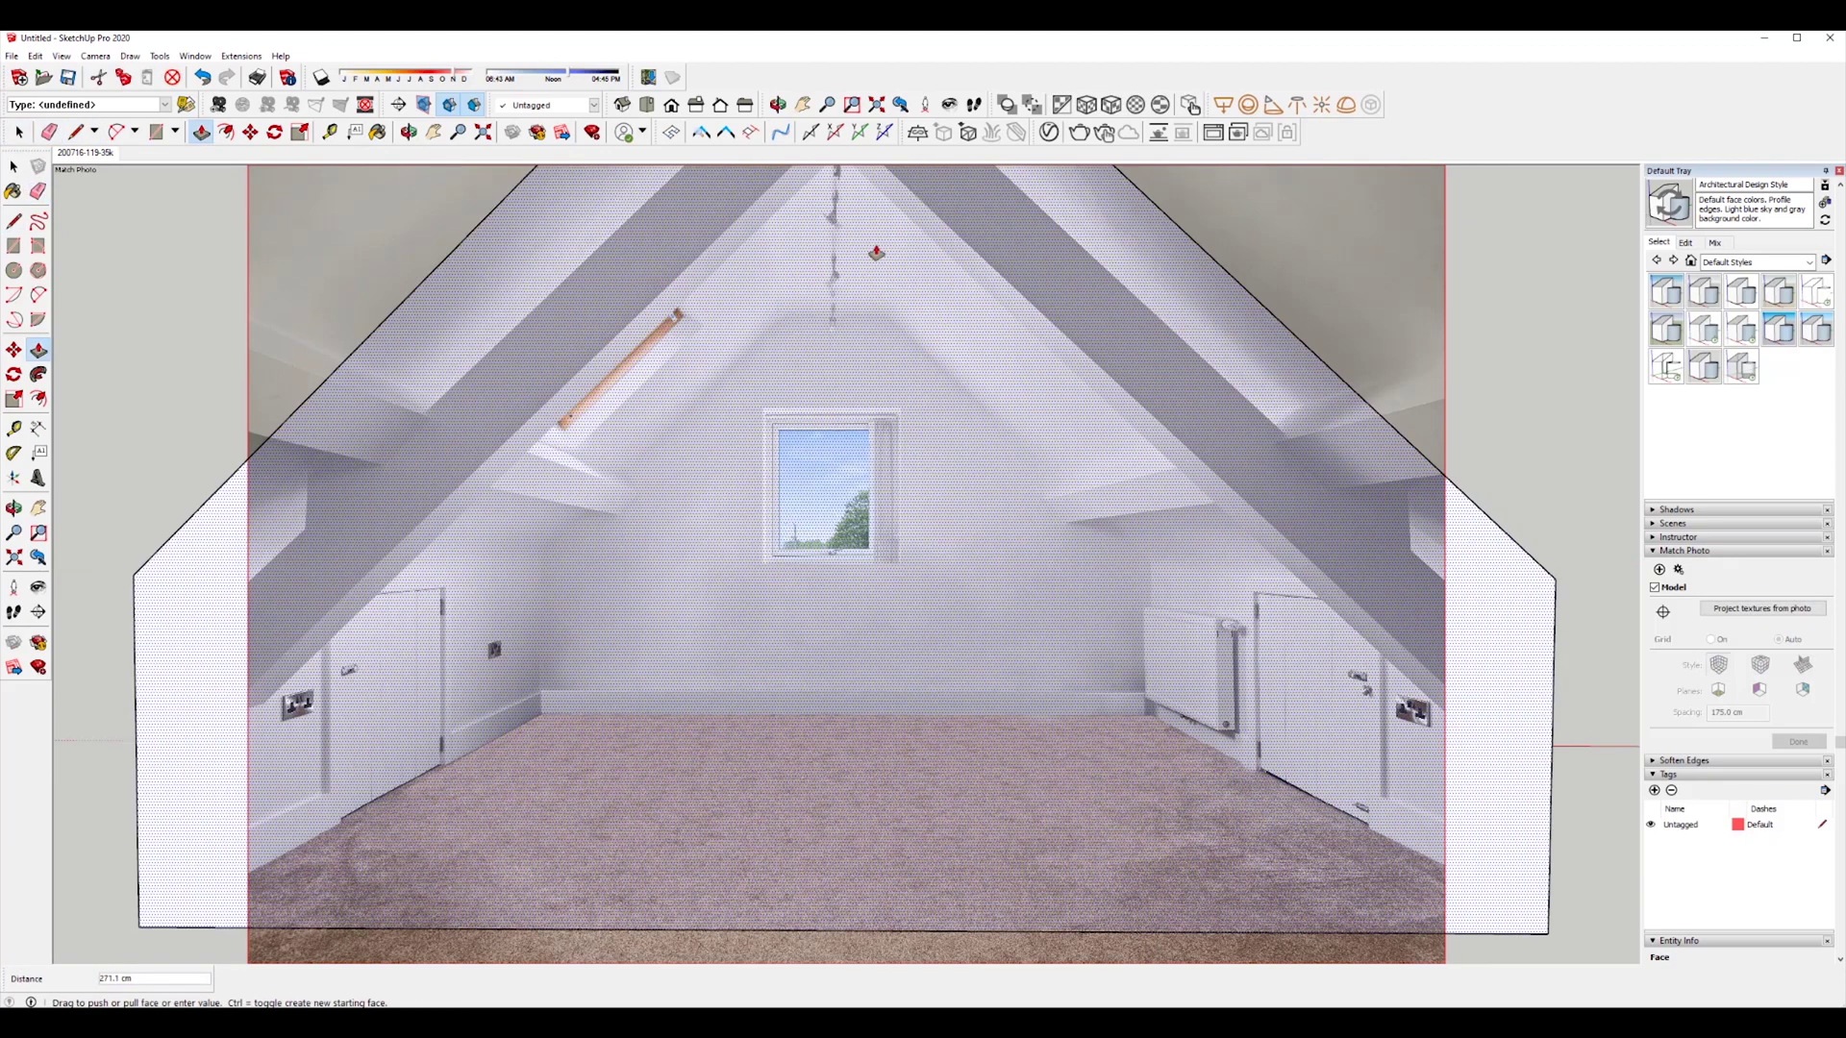
pyautogui.click(874, 214)
pyautogui.moveTo(718, 543); pyautogui.dragTo(1080, 610, button='middle')
pyautogui.scroll(-3, 836, 576)
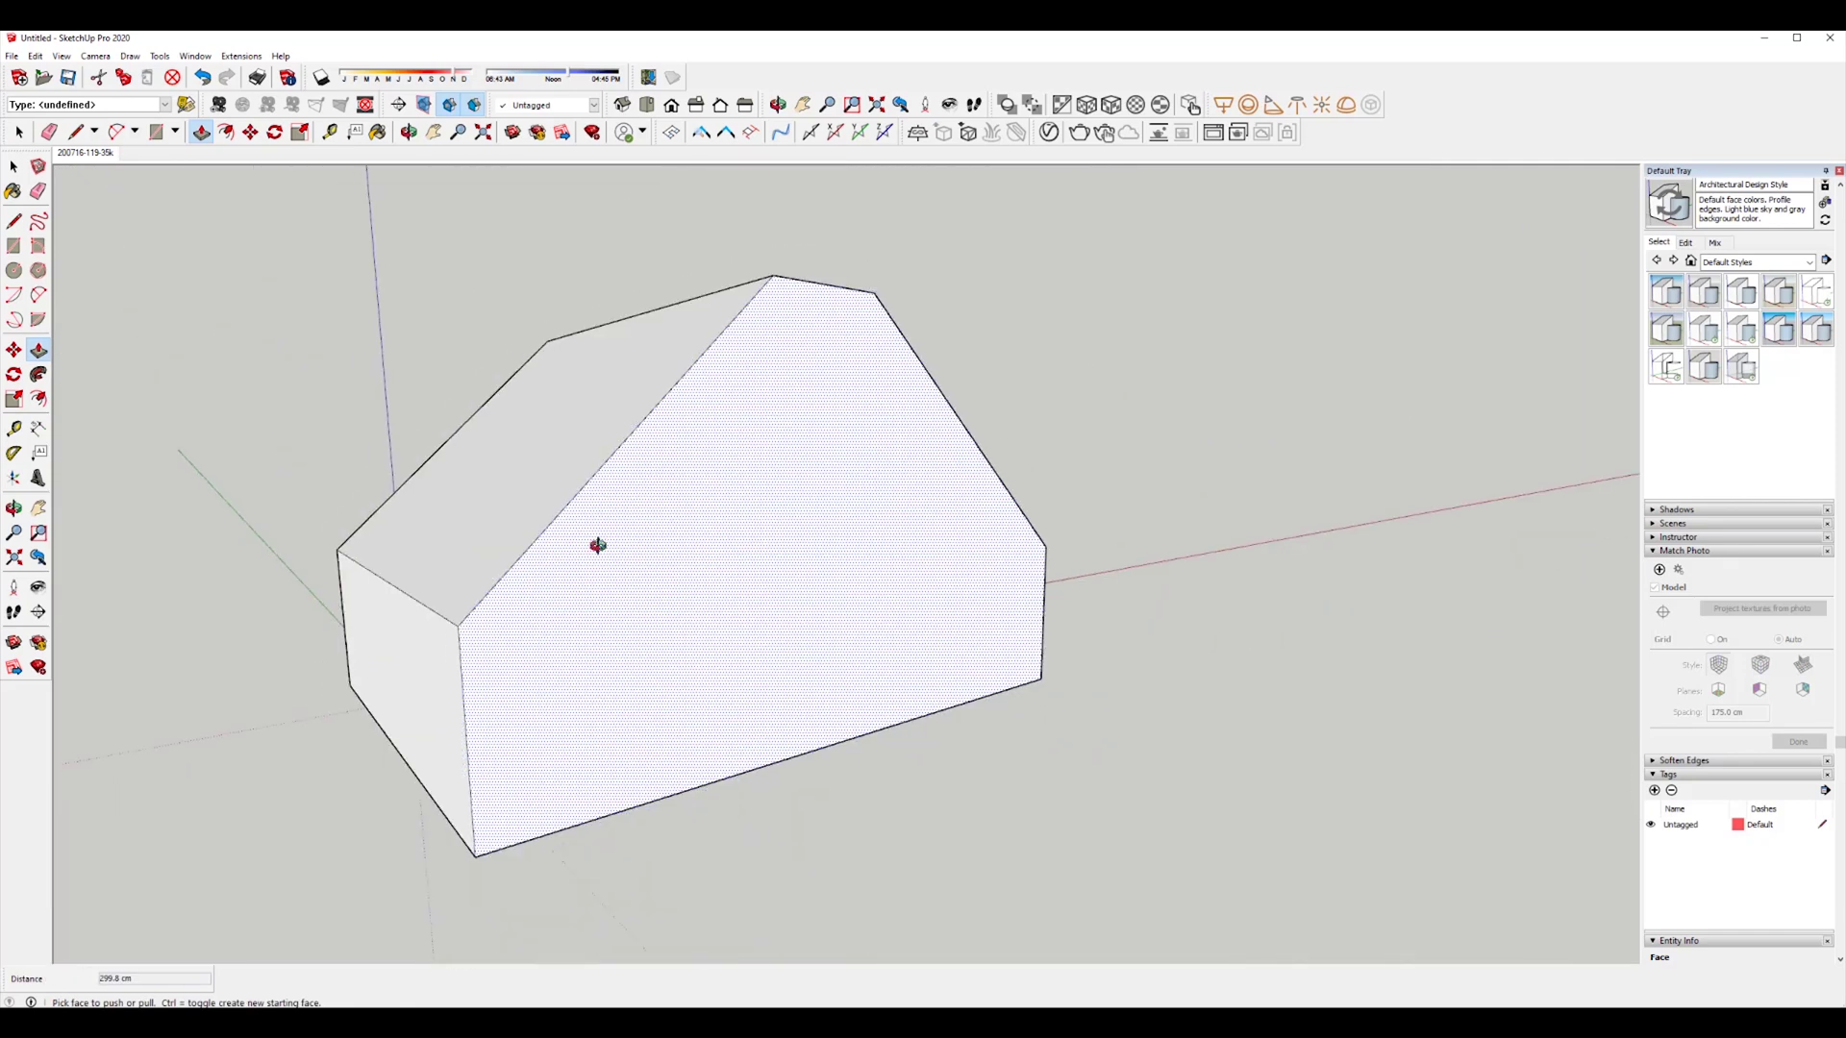
pyautogui.moveTo(598, 545); pyautogui.dragTo(899, 601, button='middle')
pyautogui.click(909, 598)
pyautogui.click(1077, 604)
pyautogui.moveTo(1027, 587); pyautogui.dragTo(827, 567, button='middle')
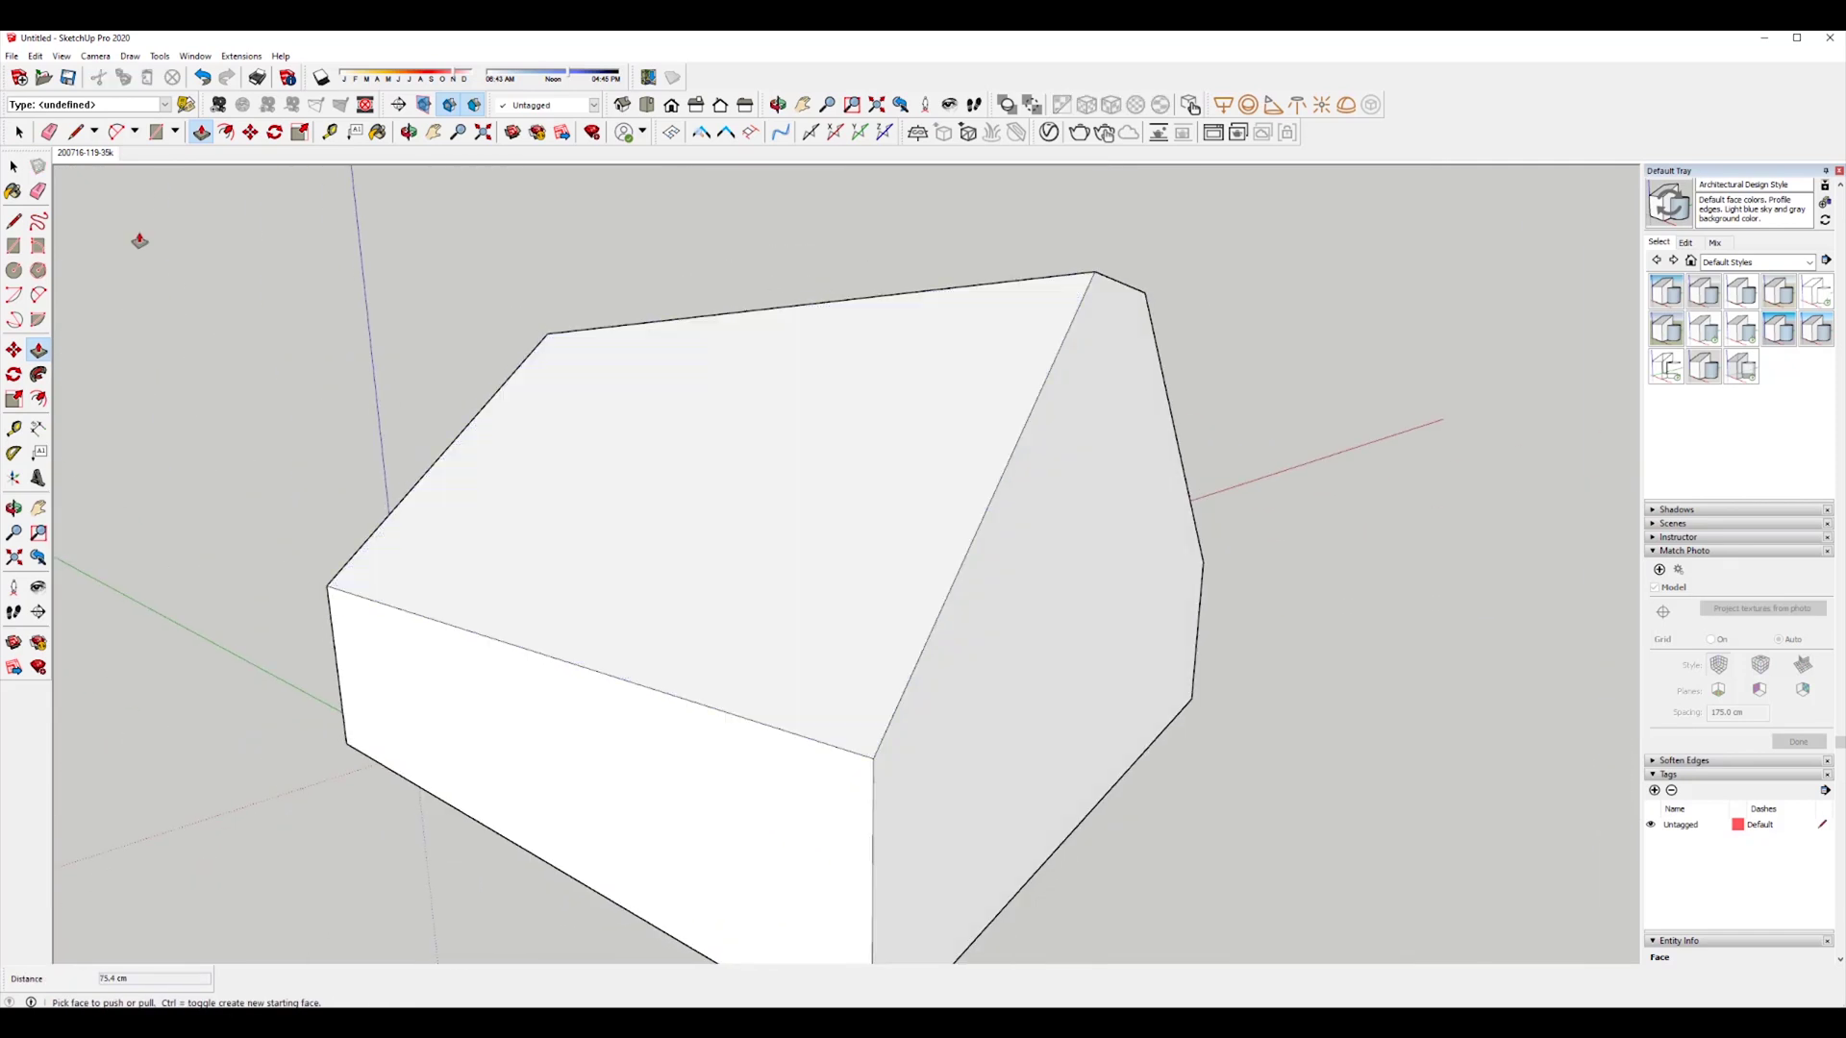
# Step: Measure the room's depth along the upper edge of the sloping ceiling
pyautogui.press('t')
pyautogui.click(547, 333)
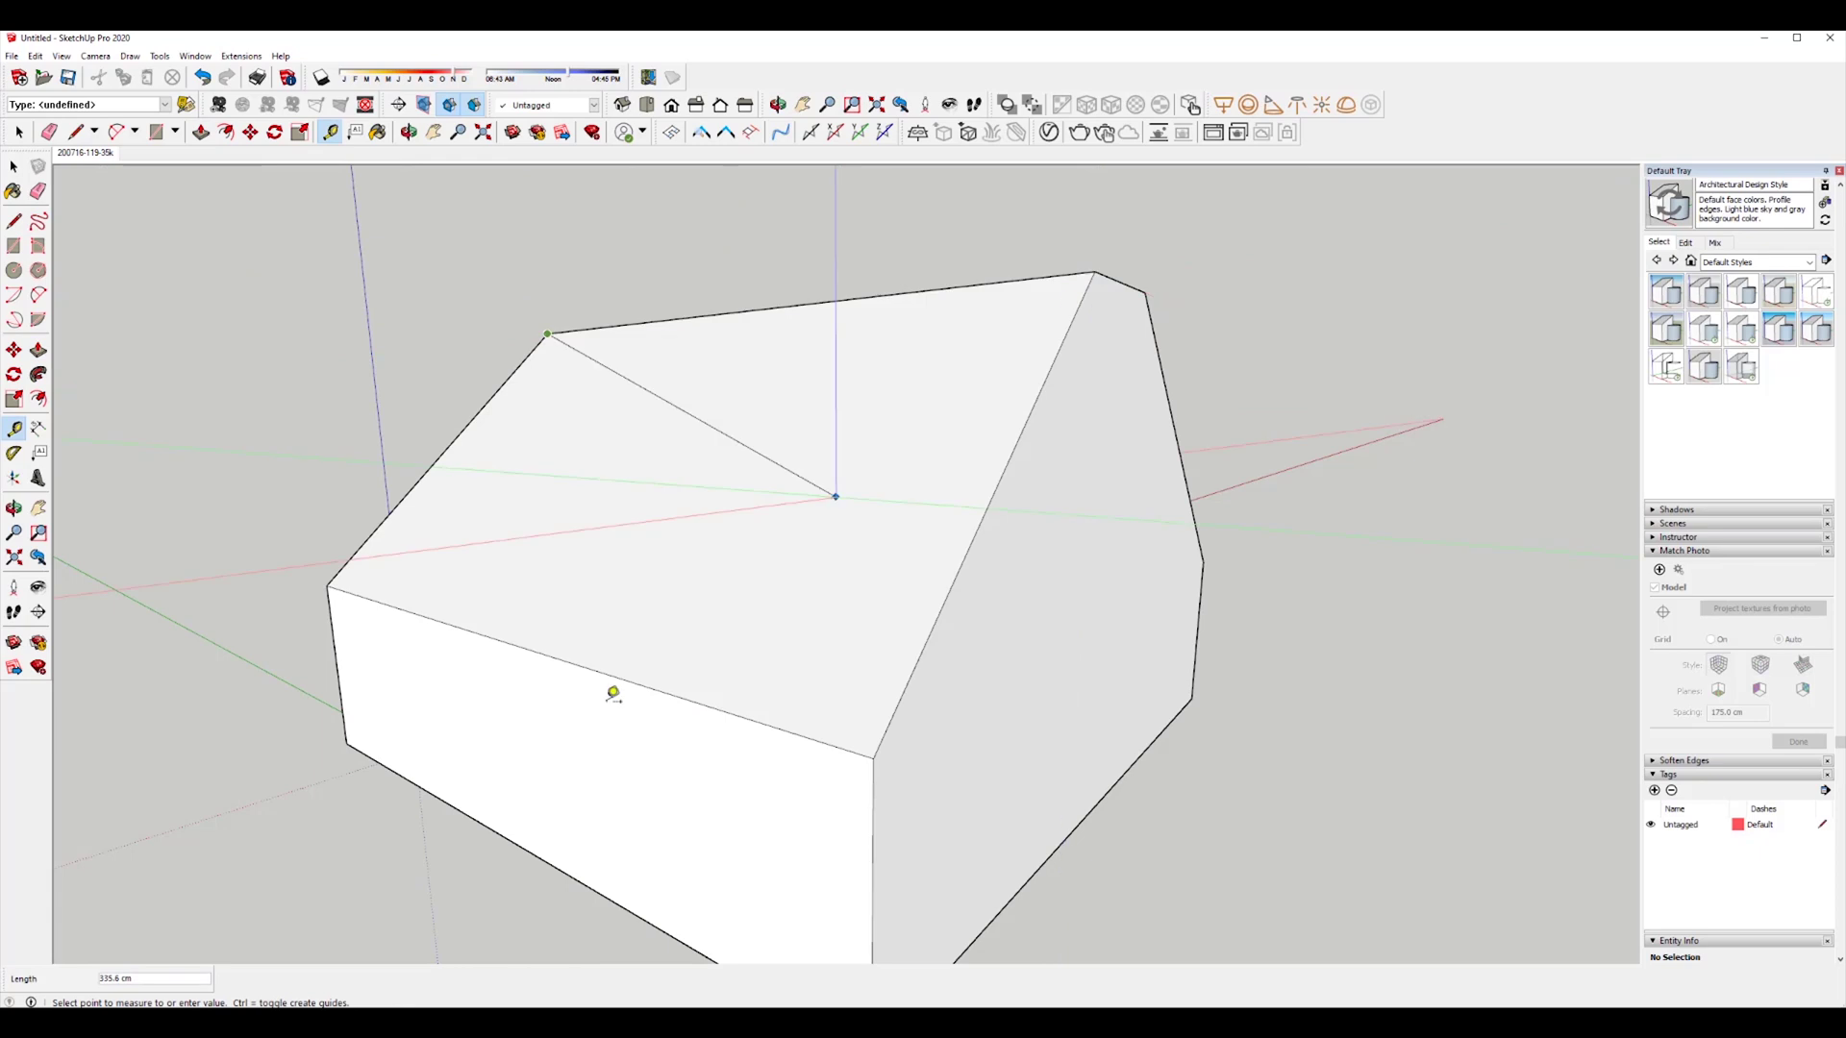
pyautogui.click(1096, 272)
# Step: Delete the front end face to open the room volume, and return to the matched photo view
pyautogui.click(680, 492)
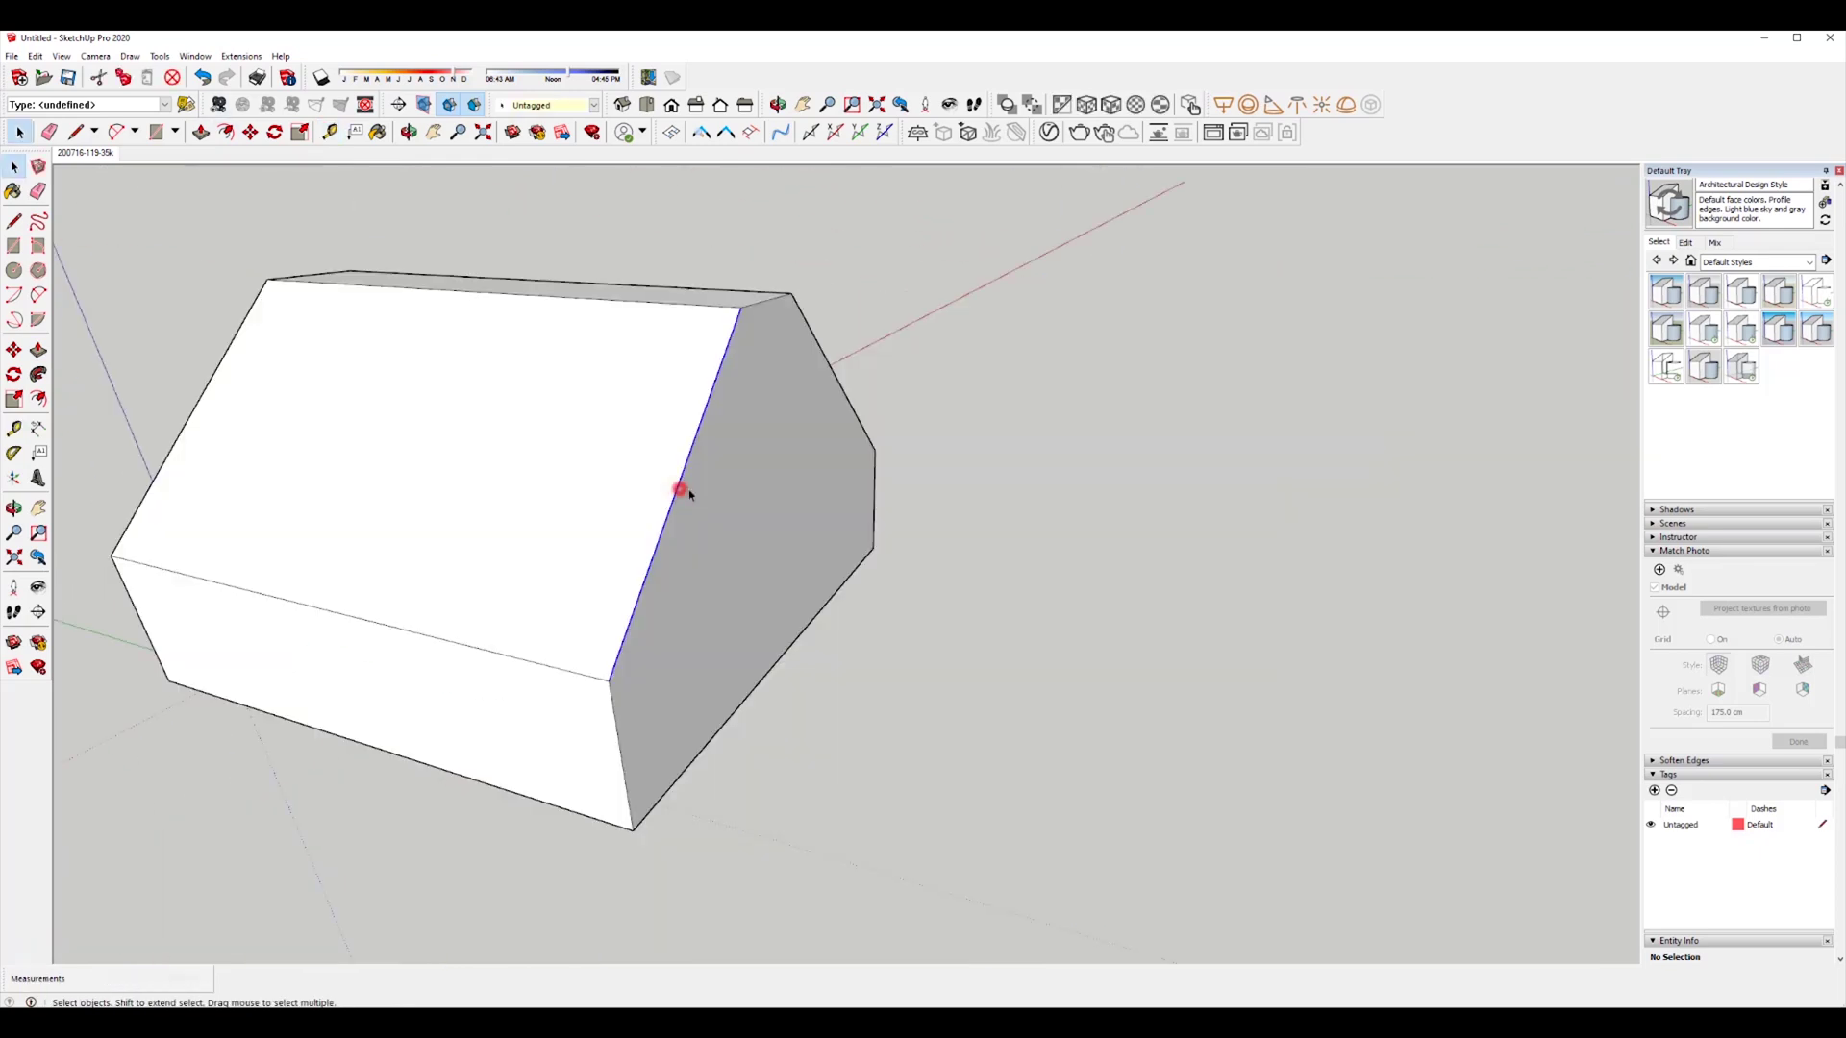
pyautogui.click(761, 497)
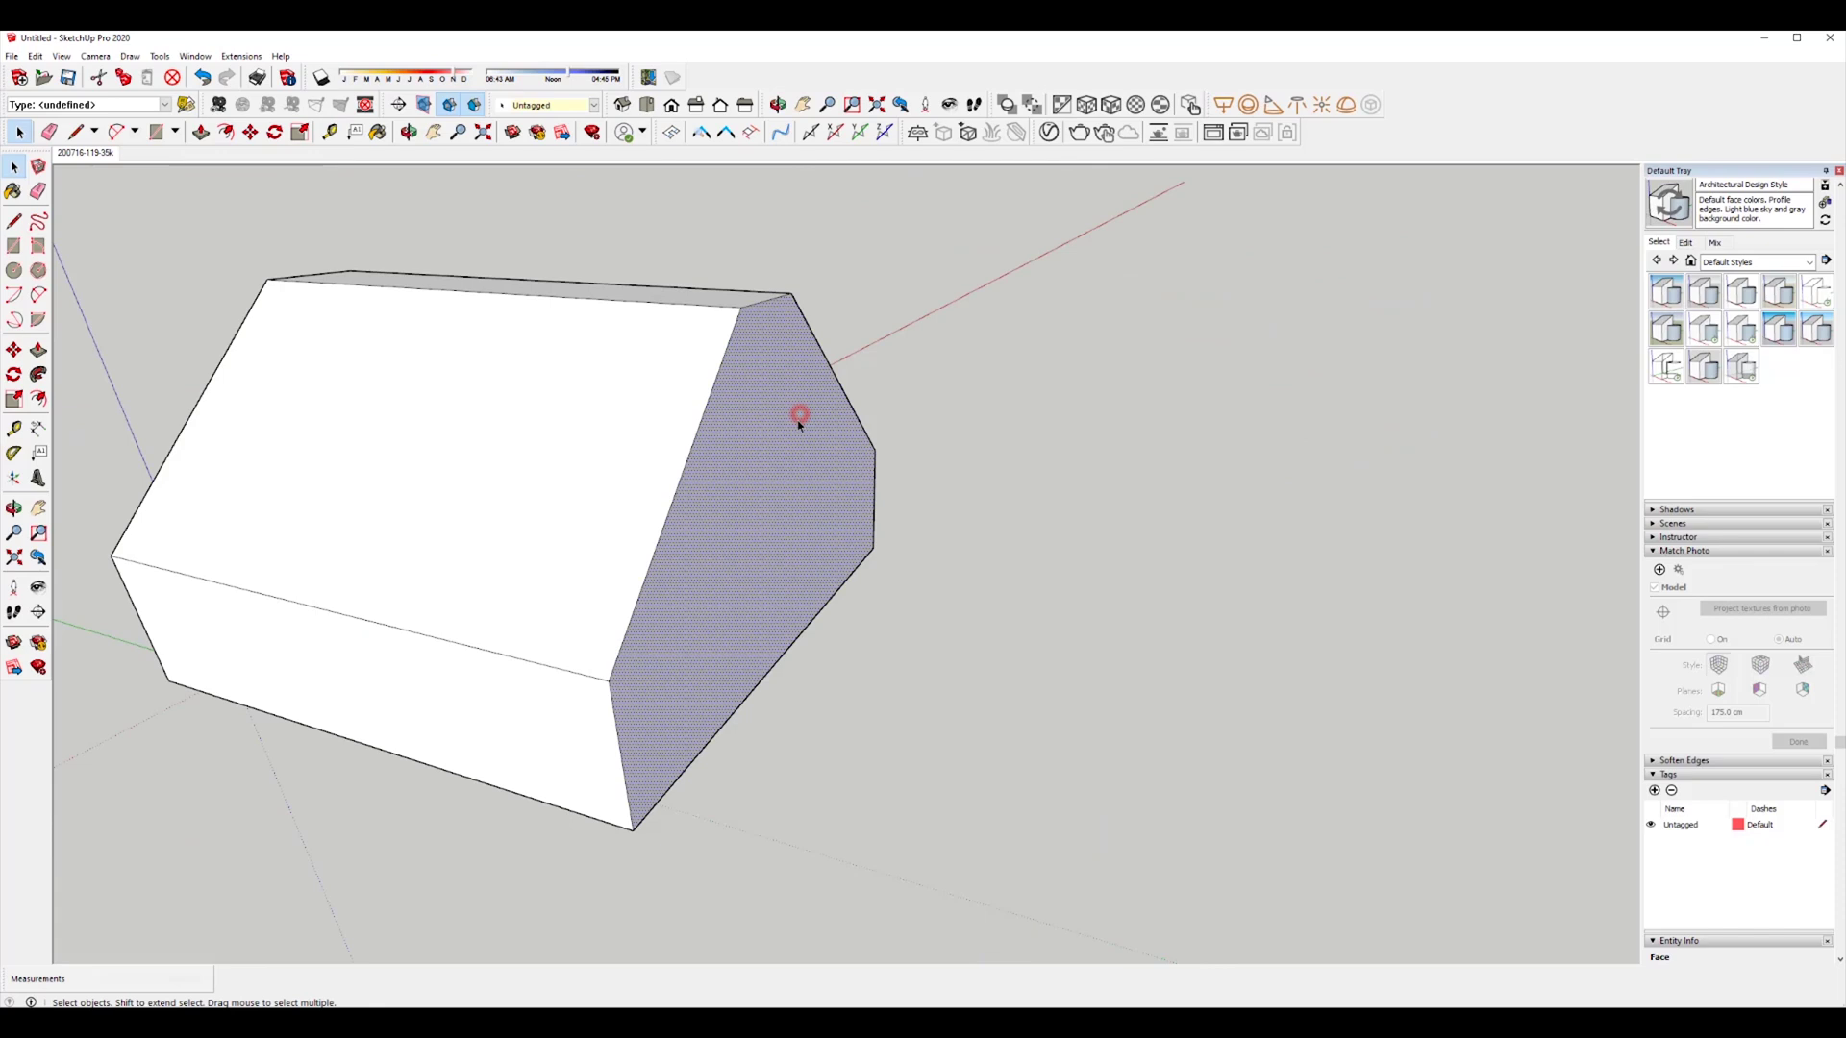
pyautogui.press('Delete')
pyautogui.scroll(1, 918, 457)
pyautogui.click(84, 154)
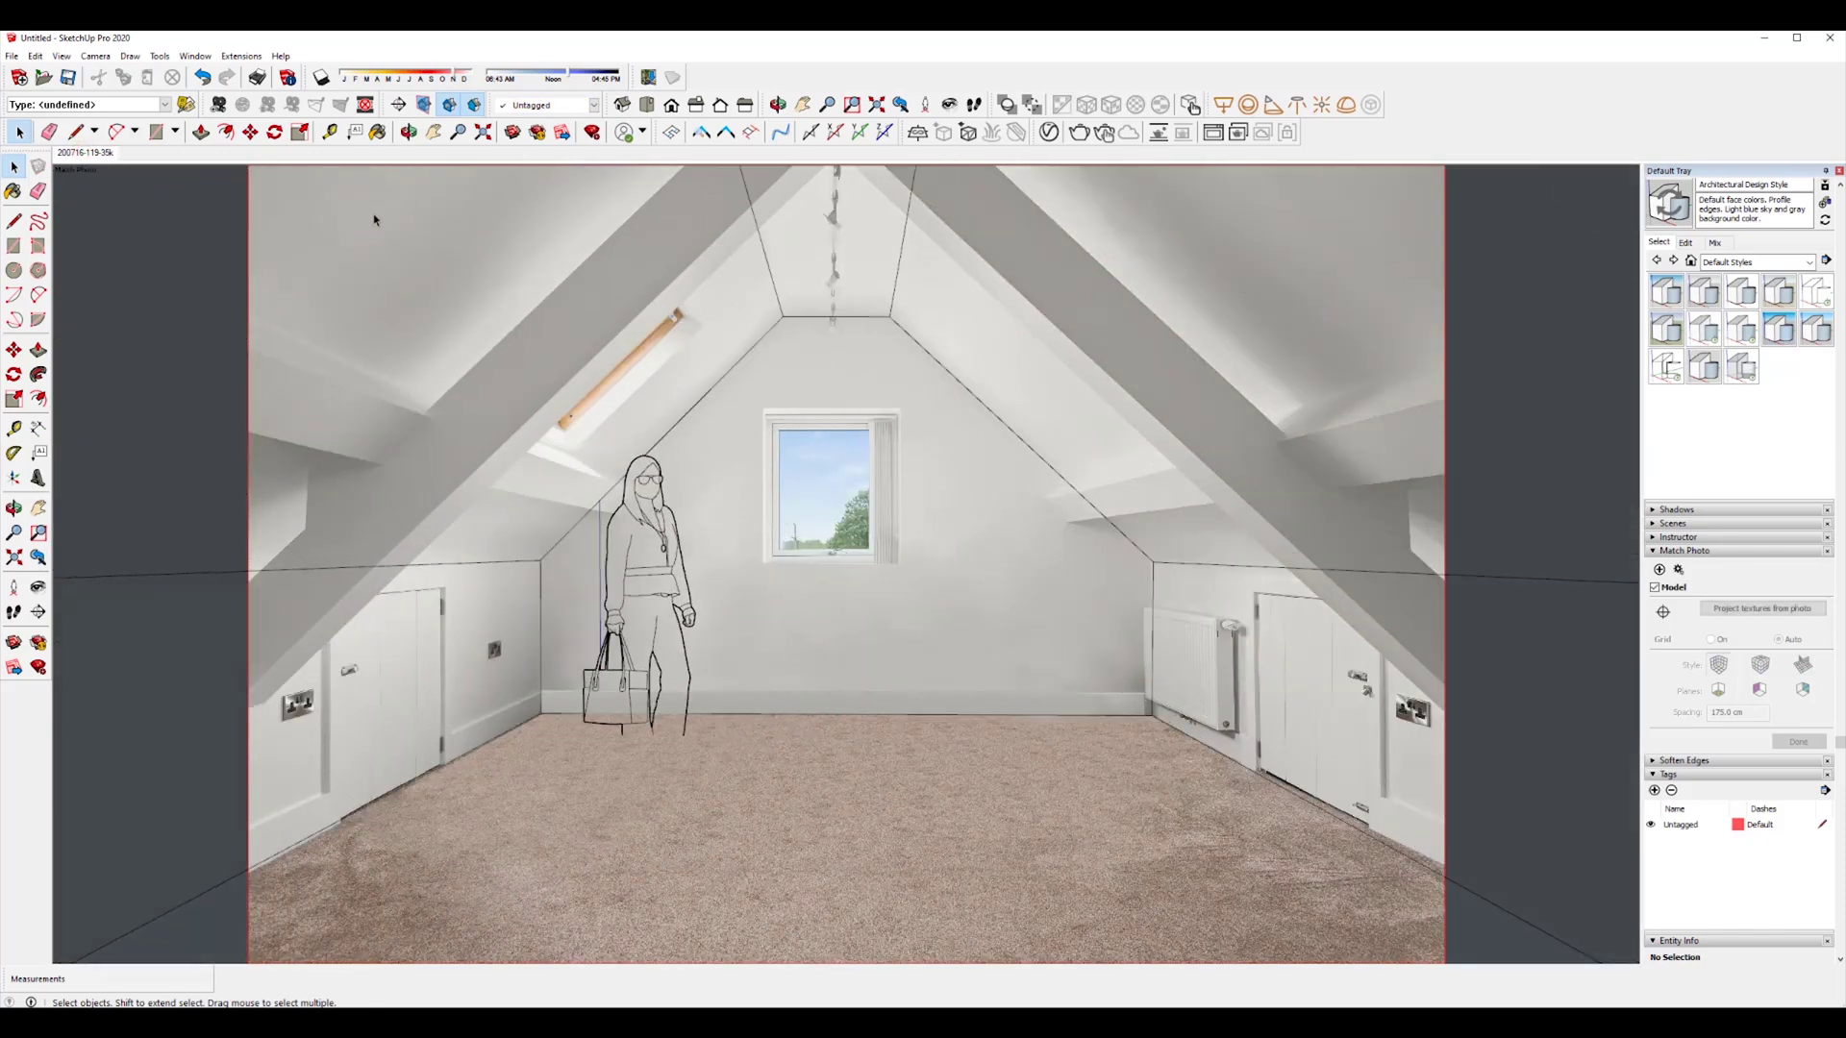
# Step: Move the standing figure so that its feet stand on the room floor near the back wall
pyautogui.click(650, 563)
pyautogui.press('m')
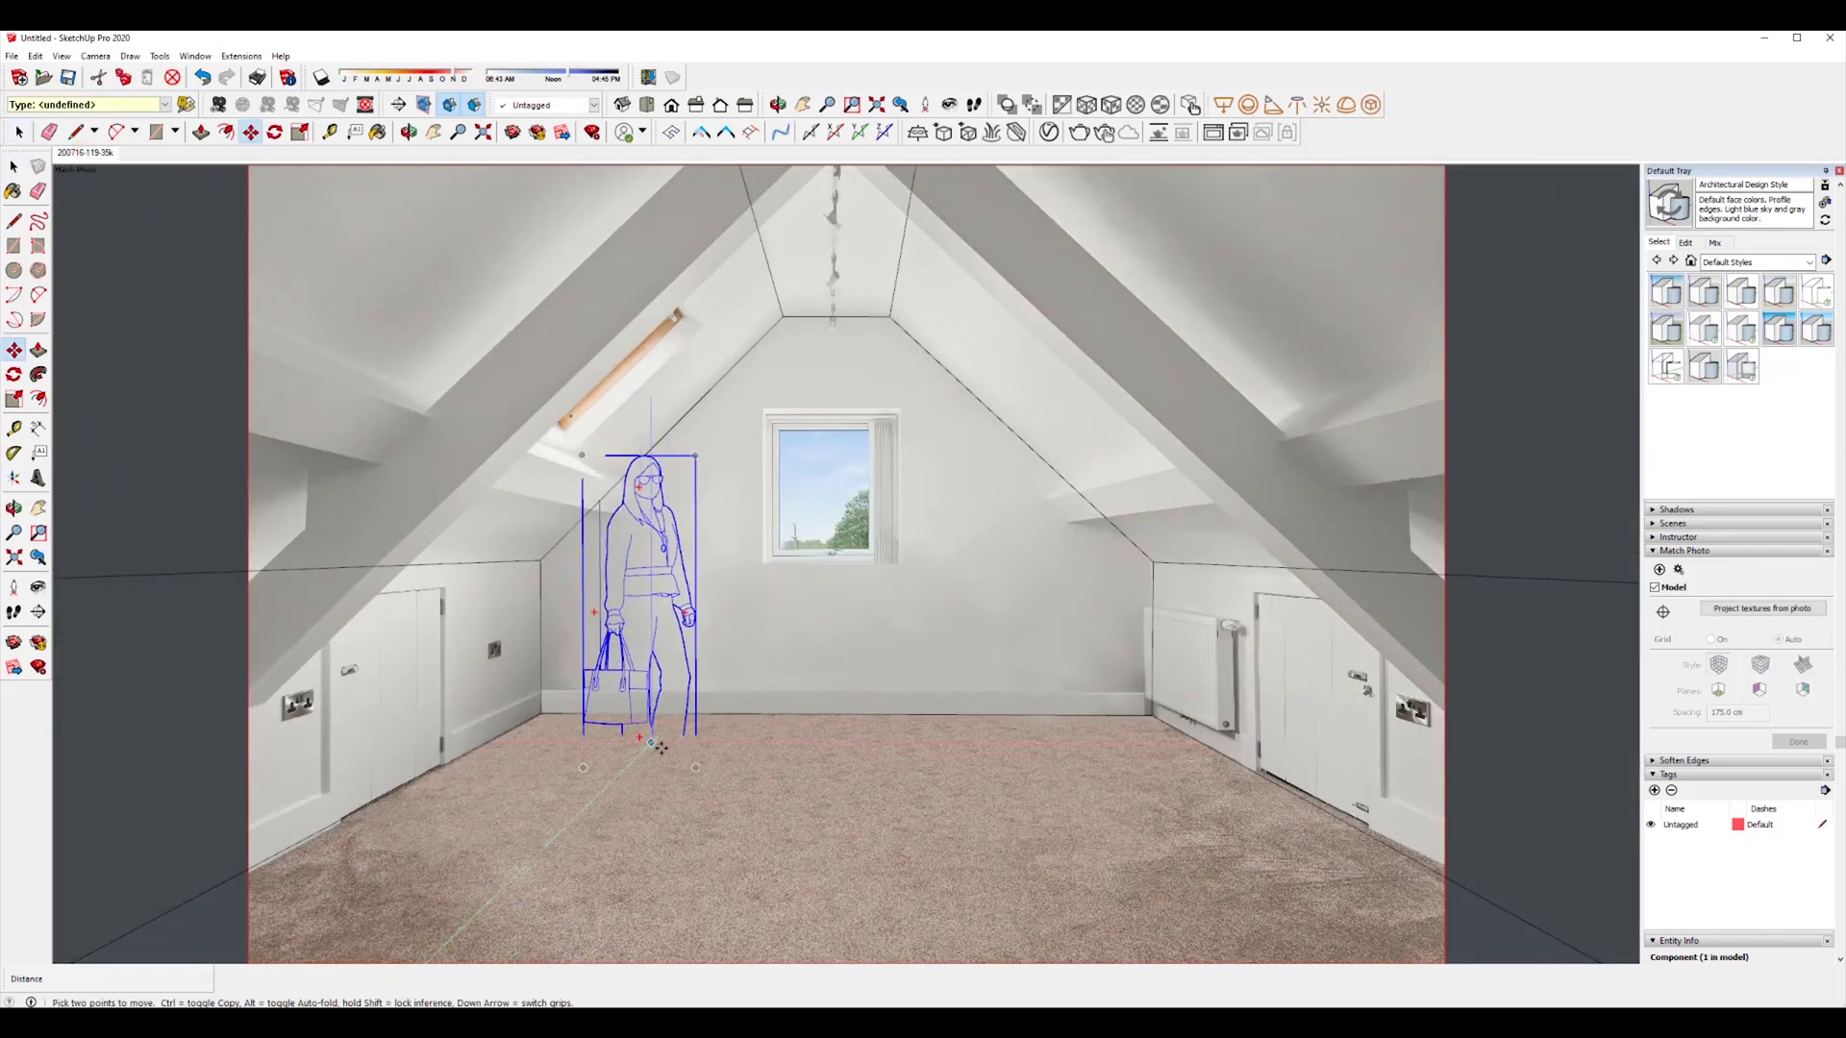
pyautogui.click(694, 770)
pyautogui.click(1153, 715)
pyautogui.click(624, 777)
pyautogui.click(661, 778)
pyautogui.click(690, 736)
pyautogui.press('space')
pyautogui.click(794, 505)
# Step: Draw a rectangle on the back wall around the outer frame of the window in the photo
pyautogui.press('r')
pyautogui.click(762, 408)
pyautogui.click(901, 563)
# Step: Push/Pull the window rectangle outwards through the back wall to form the window reveal
pyautogui.press('space')
pyautogui.click(850, 501)
pyautogui.moveTo(742, 544); pyautogui.dragTo(1227, 672, button='middle')
pyautogui.moveTo(865, 605); pyautogui.dragTo(1312, 663, button='middle')
pyautogui.press('p')
pyautogui.click(784, 537)
pyautogui.click(760, 531)
pyautogui.press('space')
pyautogui.moveTo(961, 635); pyautogui.dragTo(251, 452, button='middle')
pyautogui.moveTo(1144, 654); pyautogui.dragTo(762, 550, button='middle')
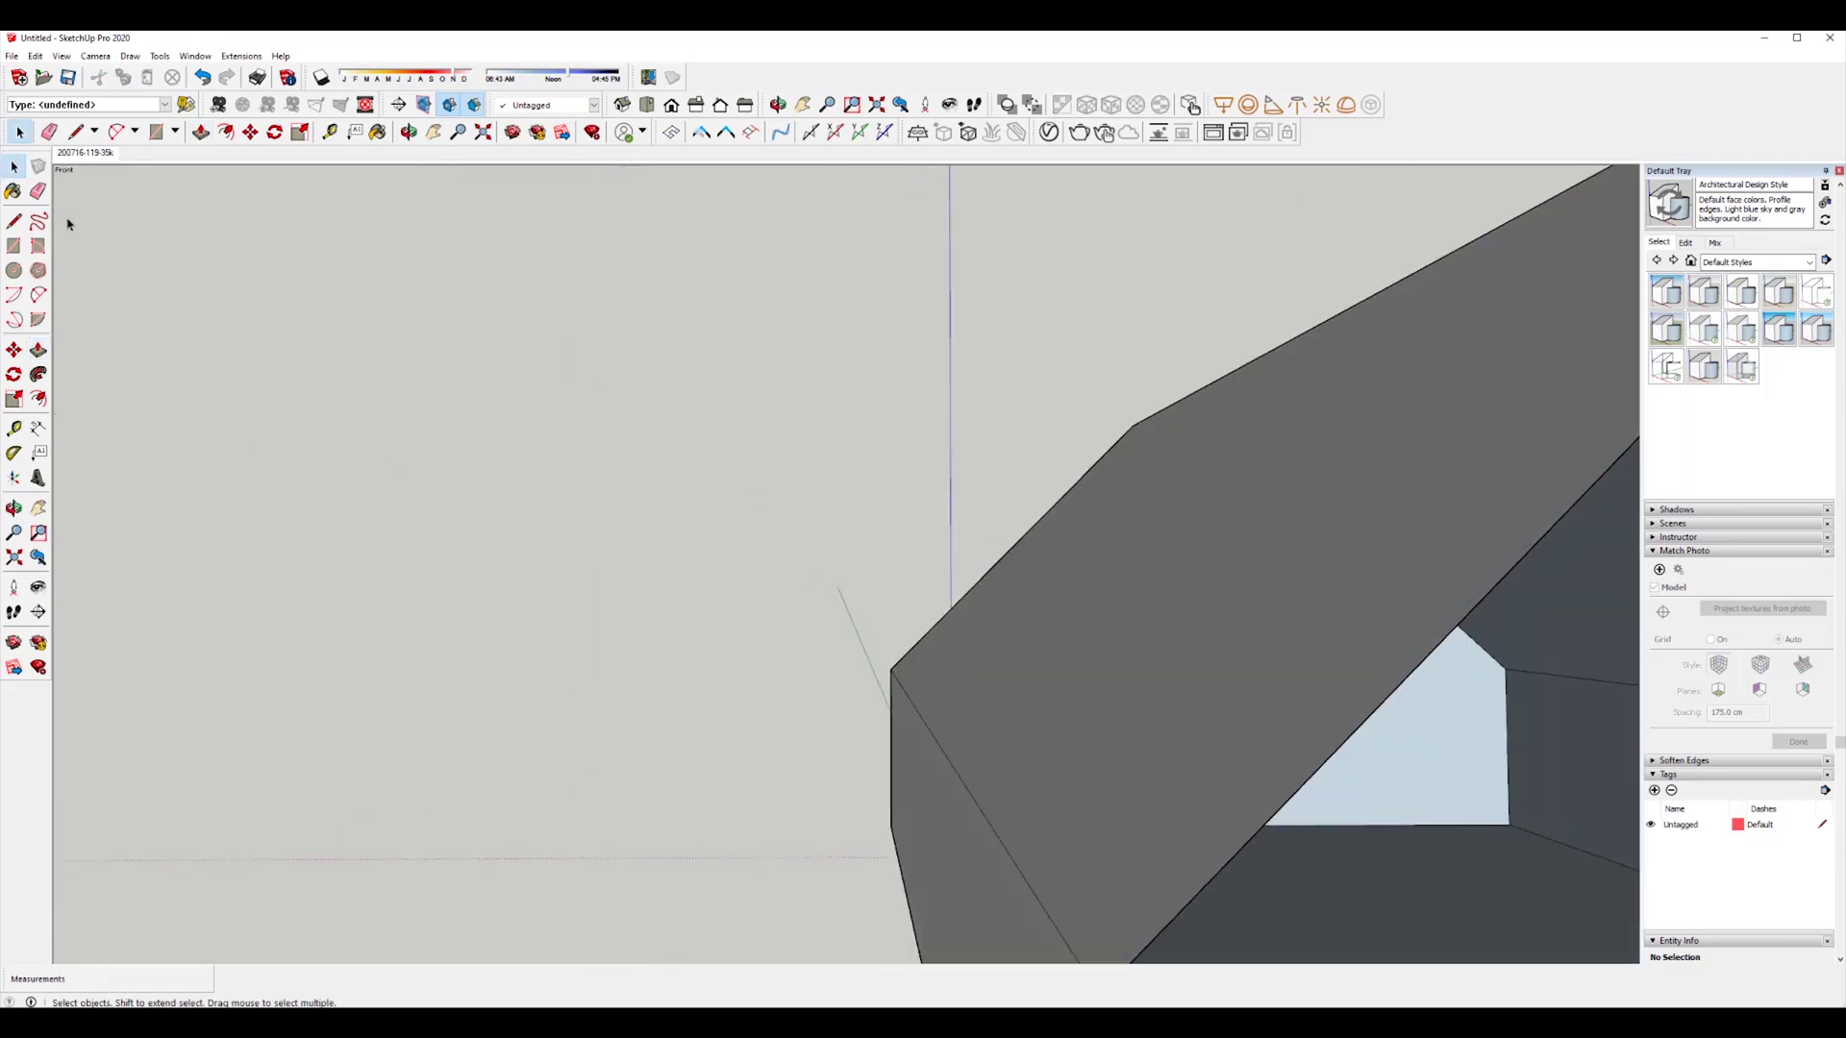
# Step: Return to the matched photo view and delete the window face to leave an opening
pyautogui.click(71, 153)
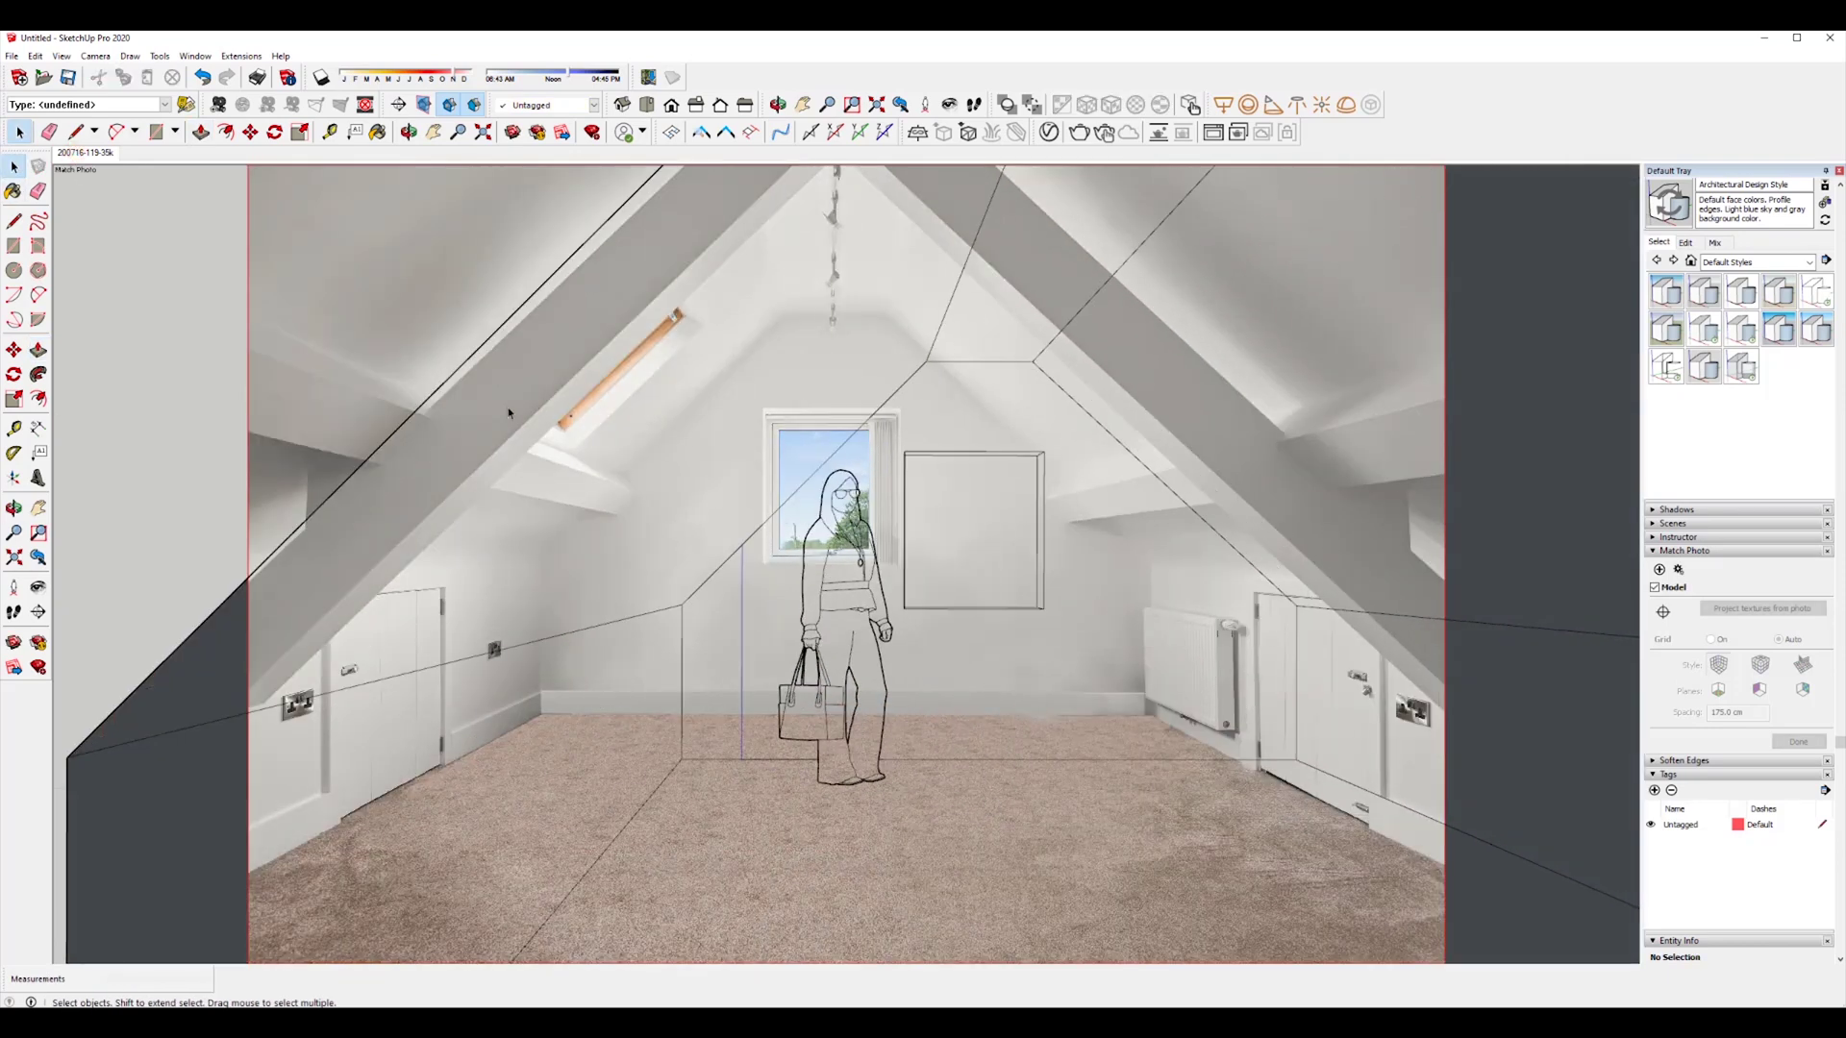
pyautogui.click(843, 482)
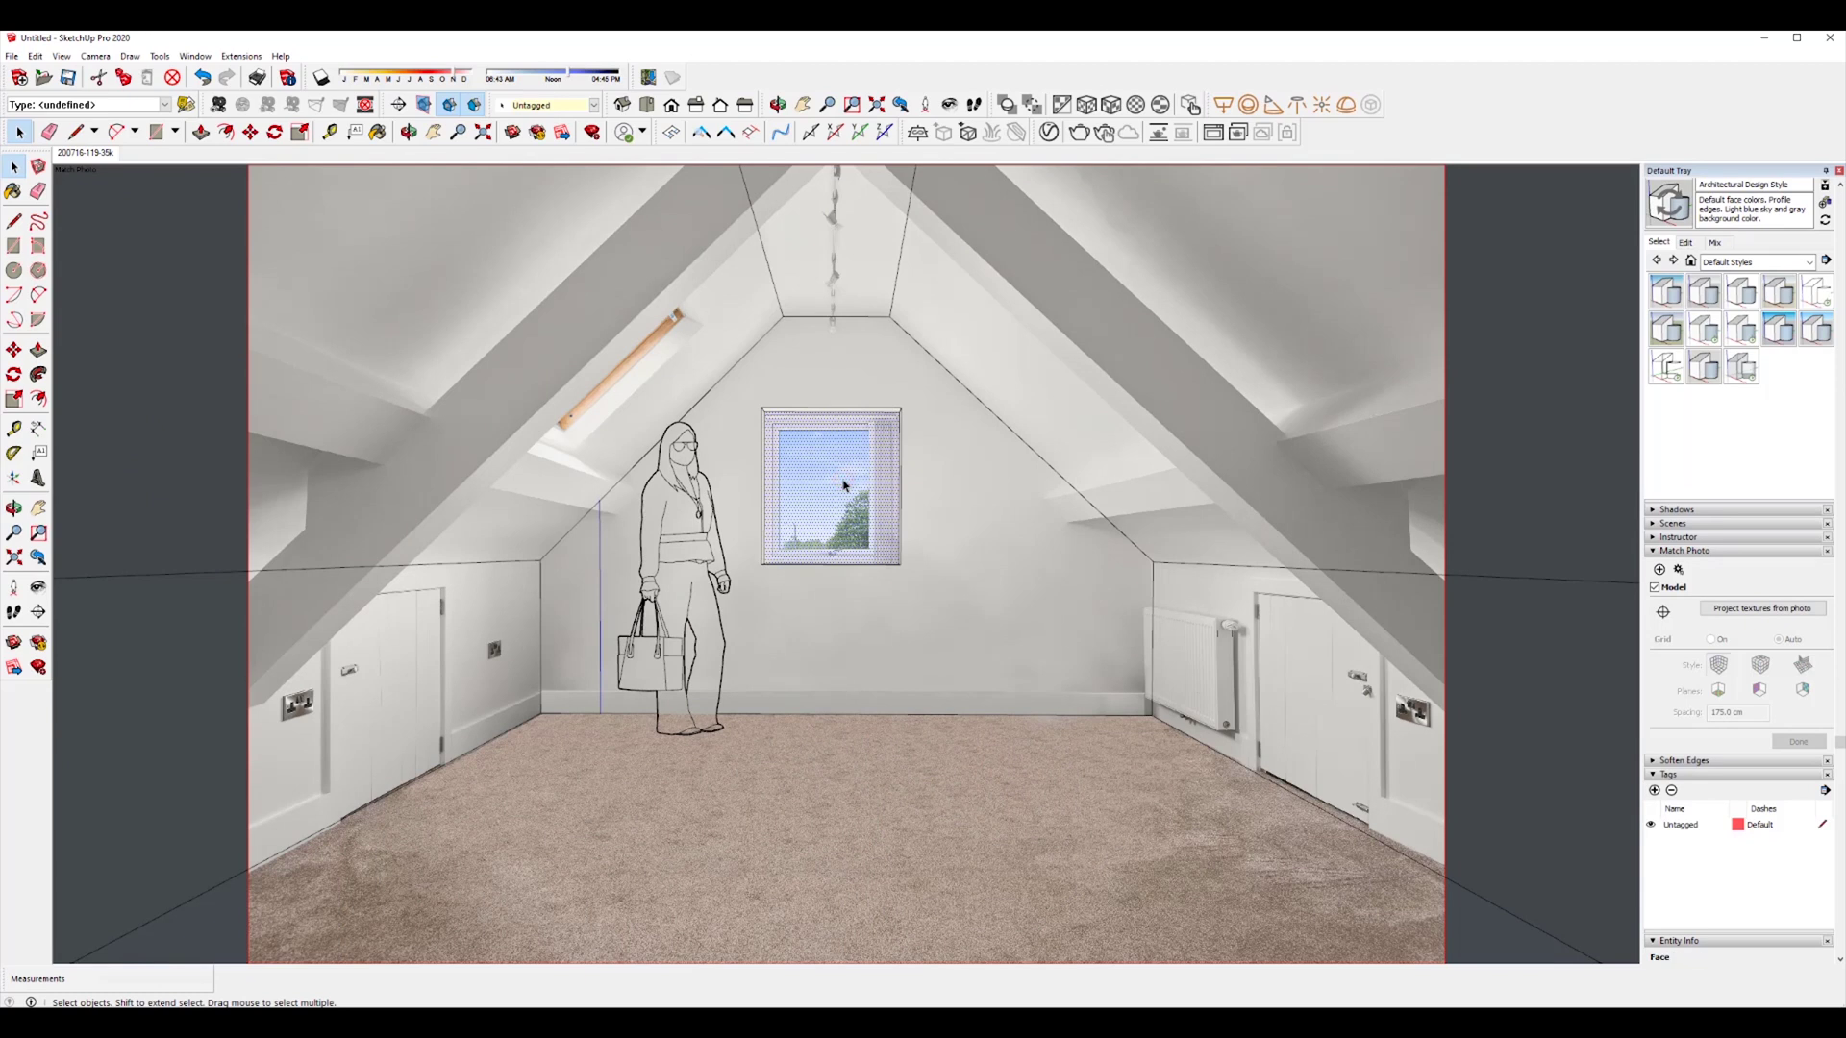
pyautogui.press('Delete')
# Step: Project the photo's textures onto all connected room geometry, trimming partially visible faces, and inspect the textured room
pyautogui.tripleClick(945, 495)
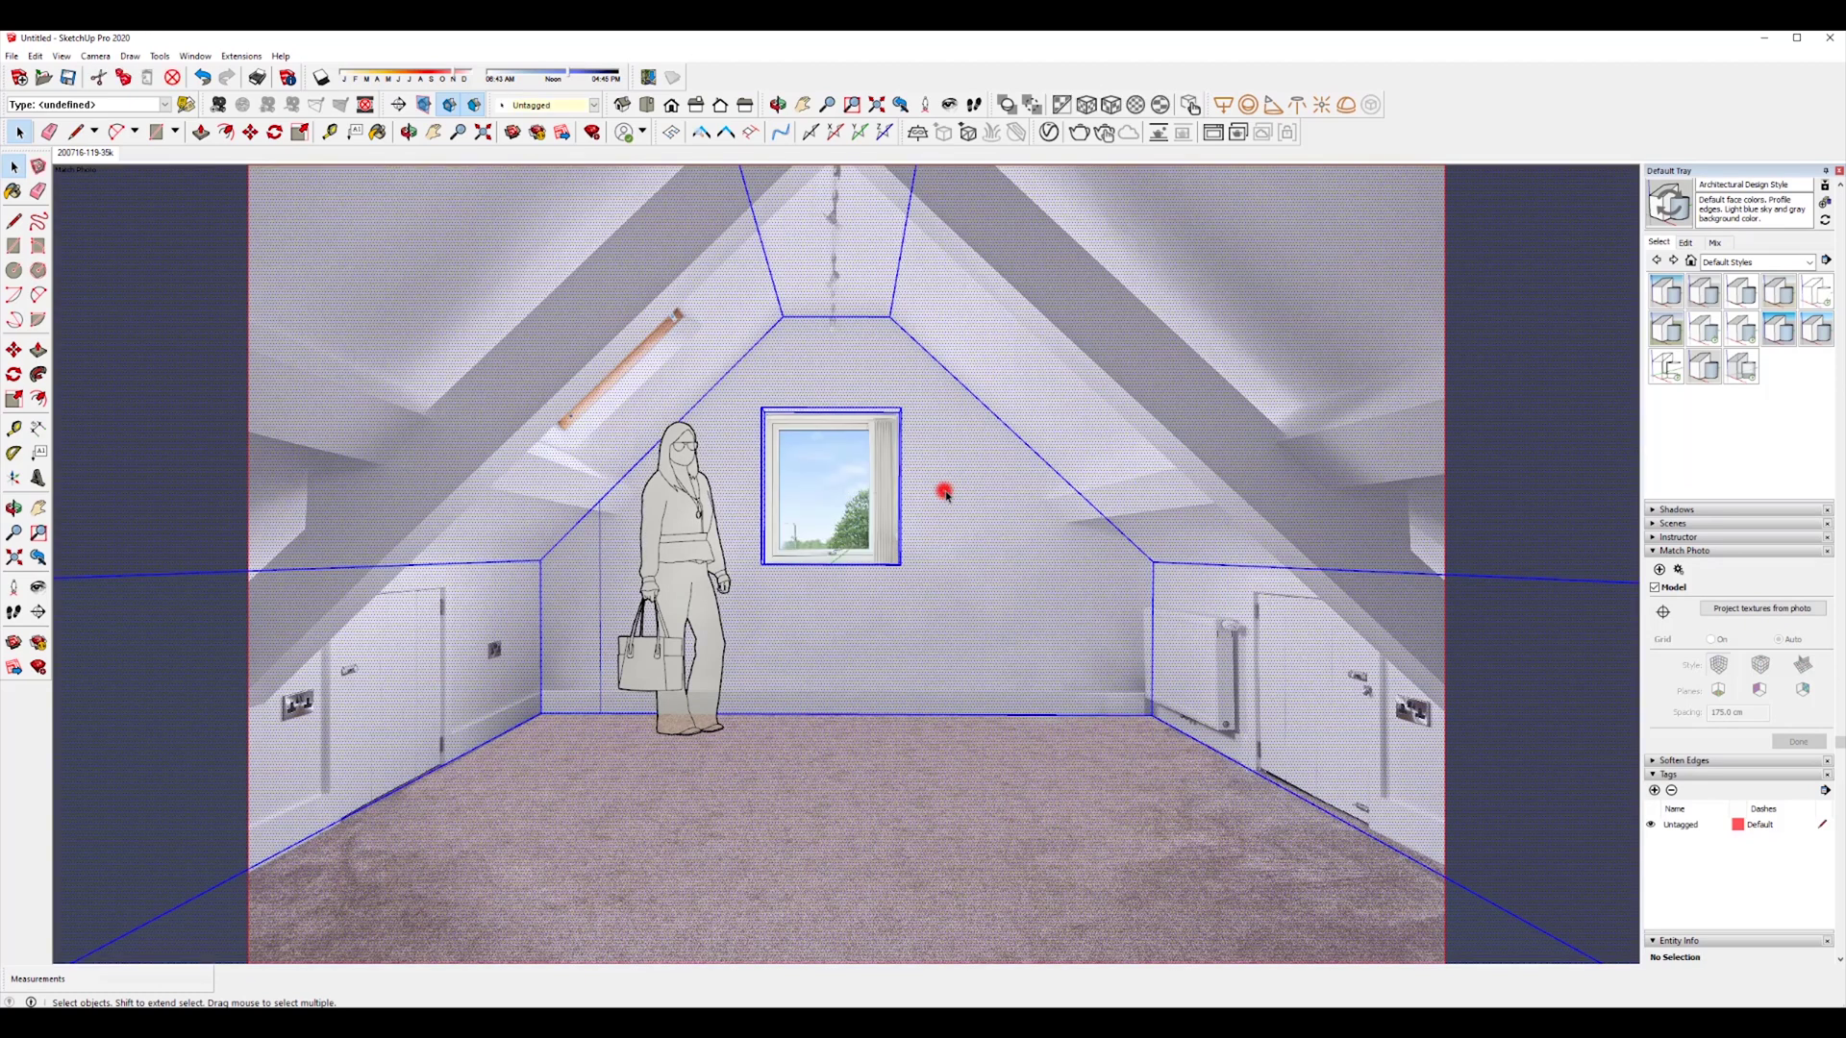
pyautogui.click(1740, 610)
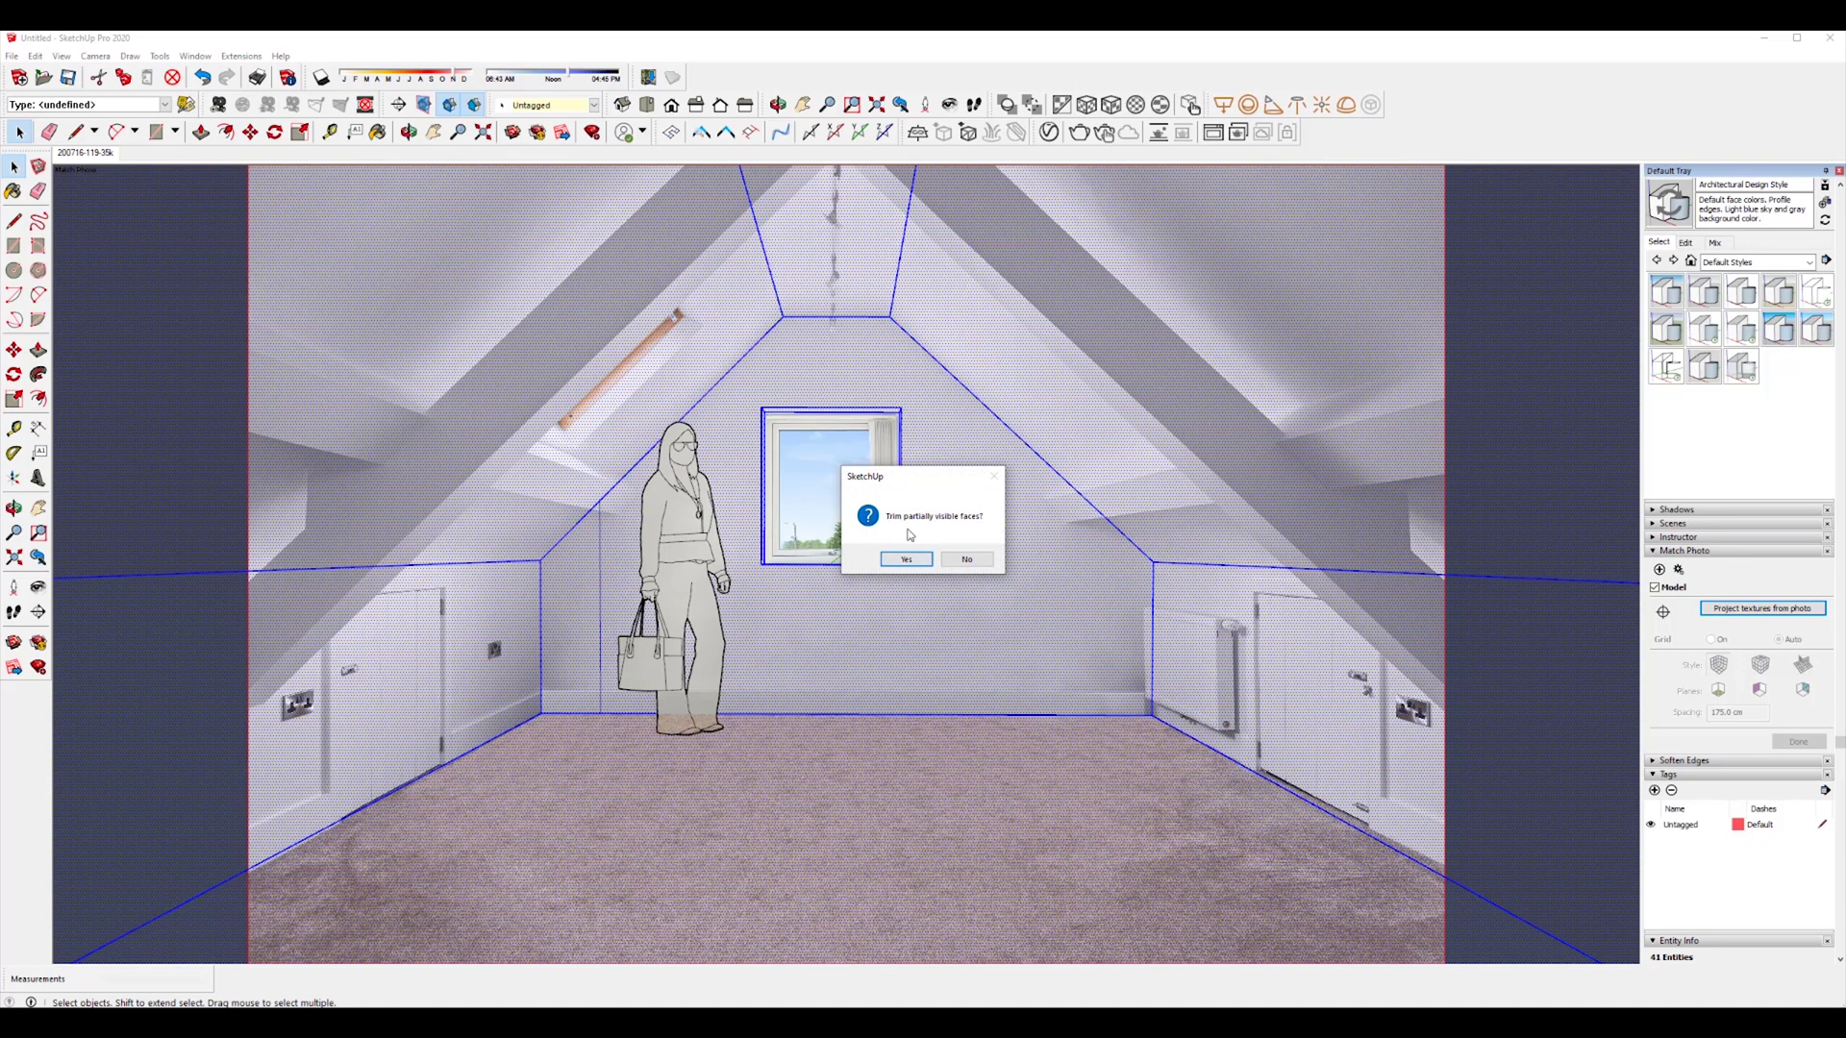
pyautogui.click(908, 560)
pyautogui.moveTo(702, 641); pyautogui.dragTo(577, 581, button='middle')
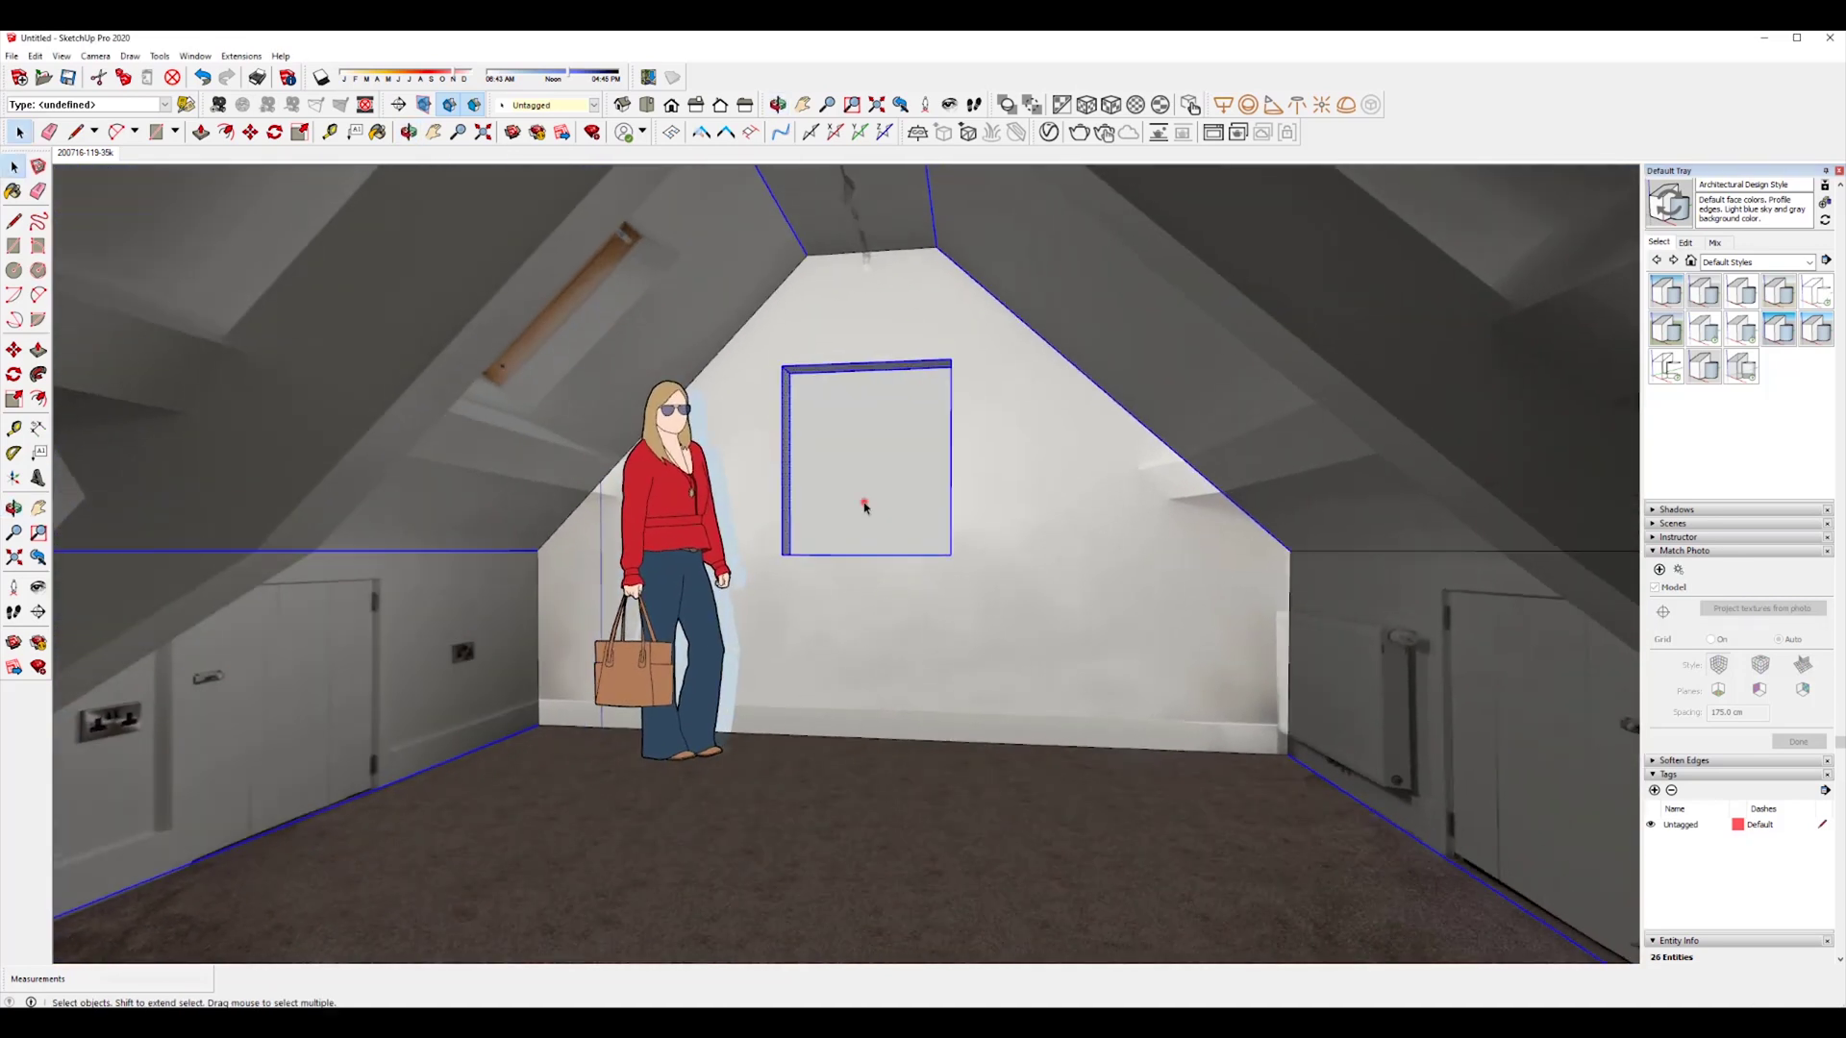
pyautogui.click(865, 502)
pyautogui.moveTo(865, 502); pyautogui.dragTo(718, 433, button='middle')
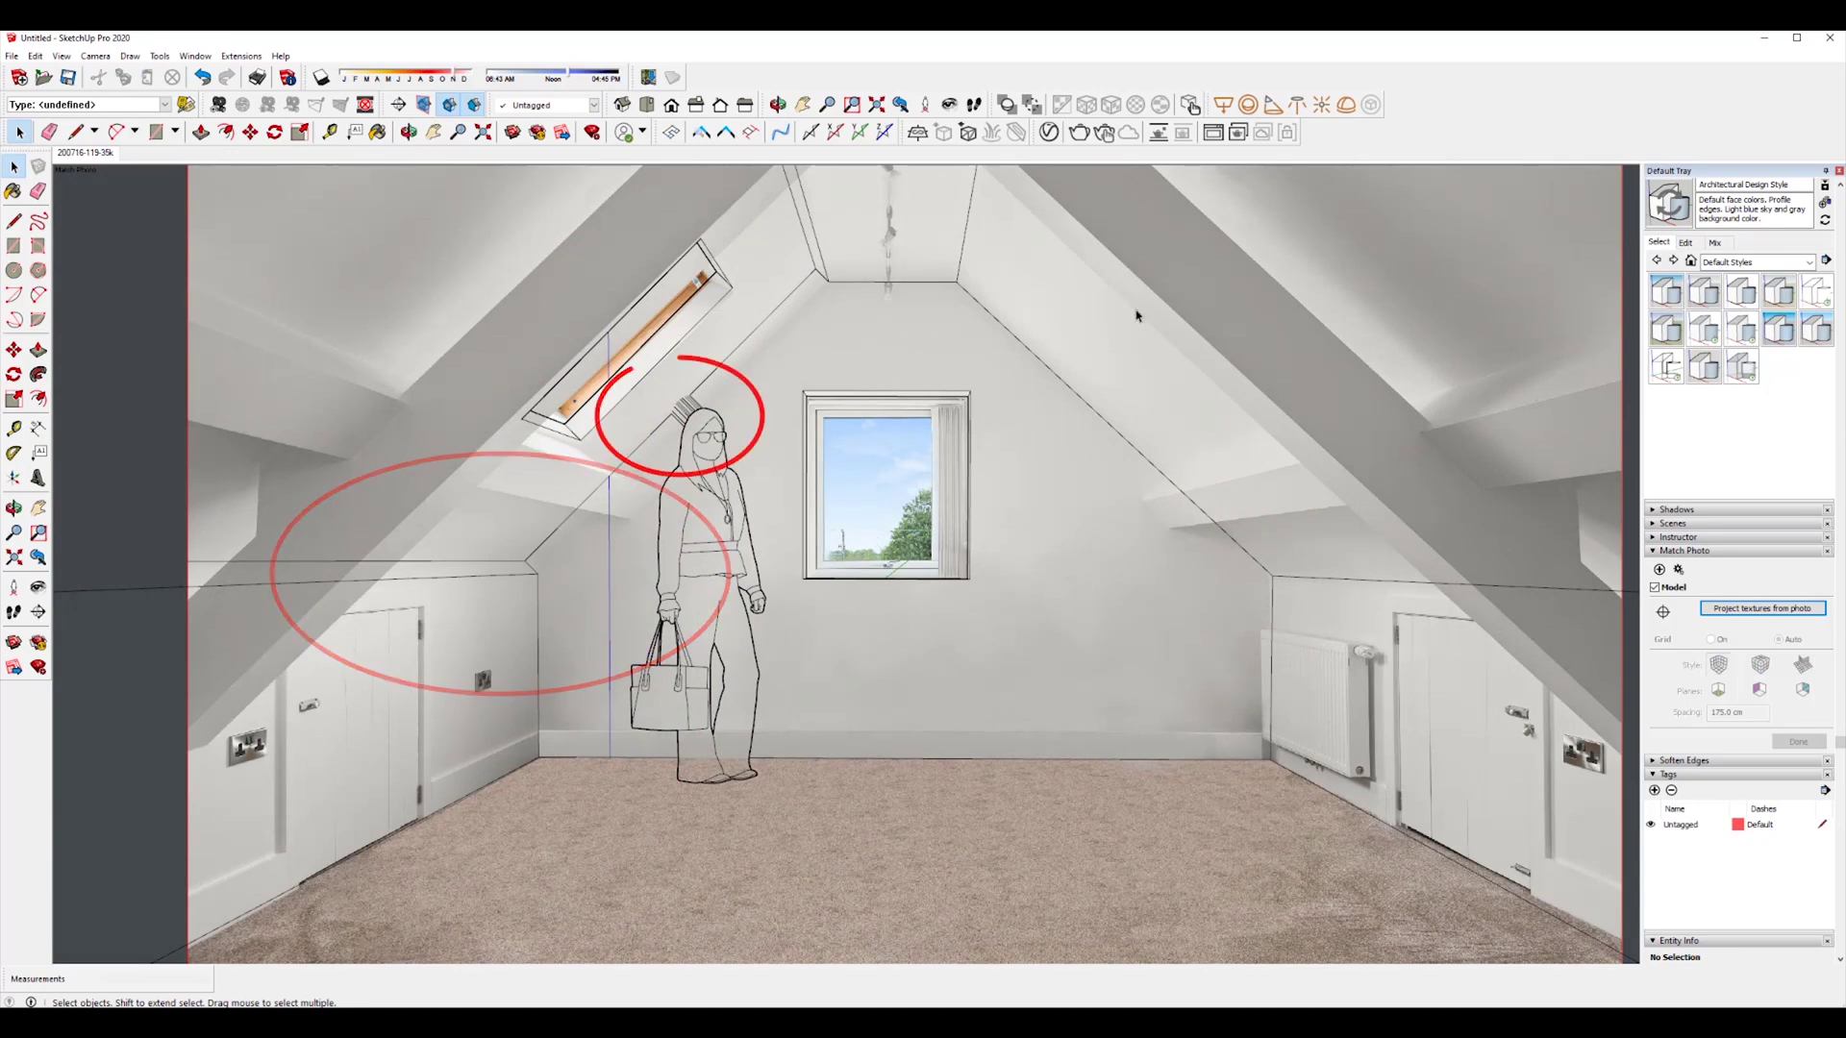
# Step: Select the complete room geometry, including the skylight opening, and group it
pyautogui.hotkey('ctrl', 'a')
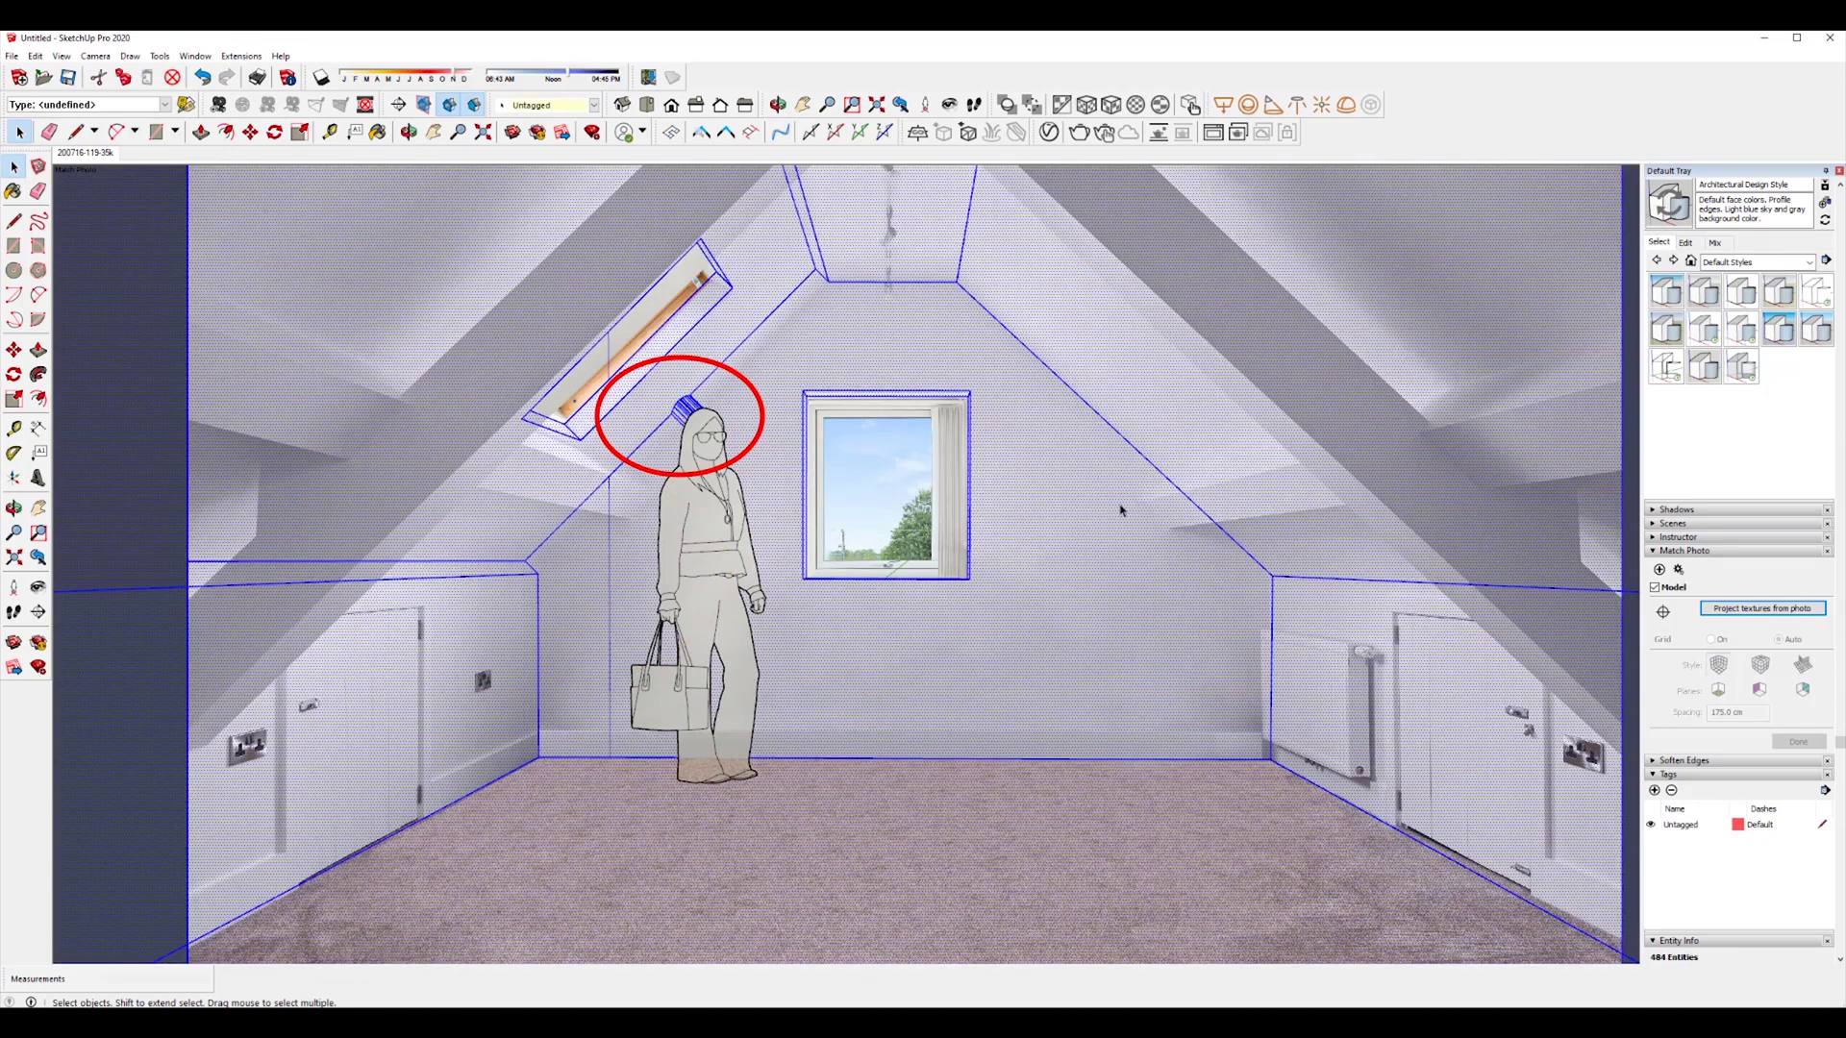
pyautogui.hotkey('shift', 'g')
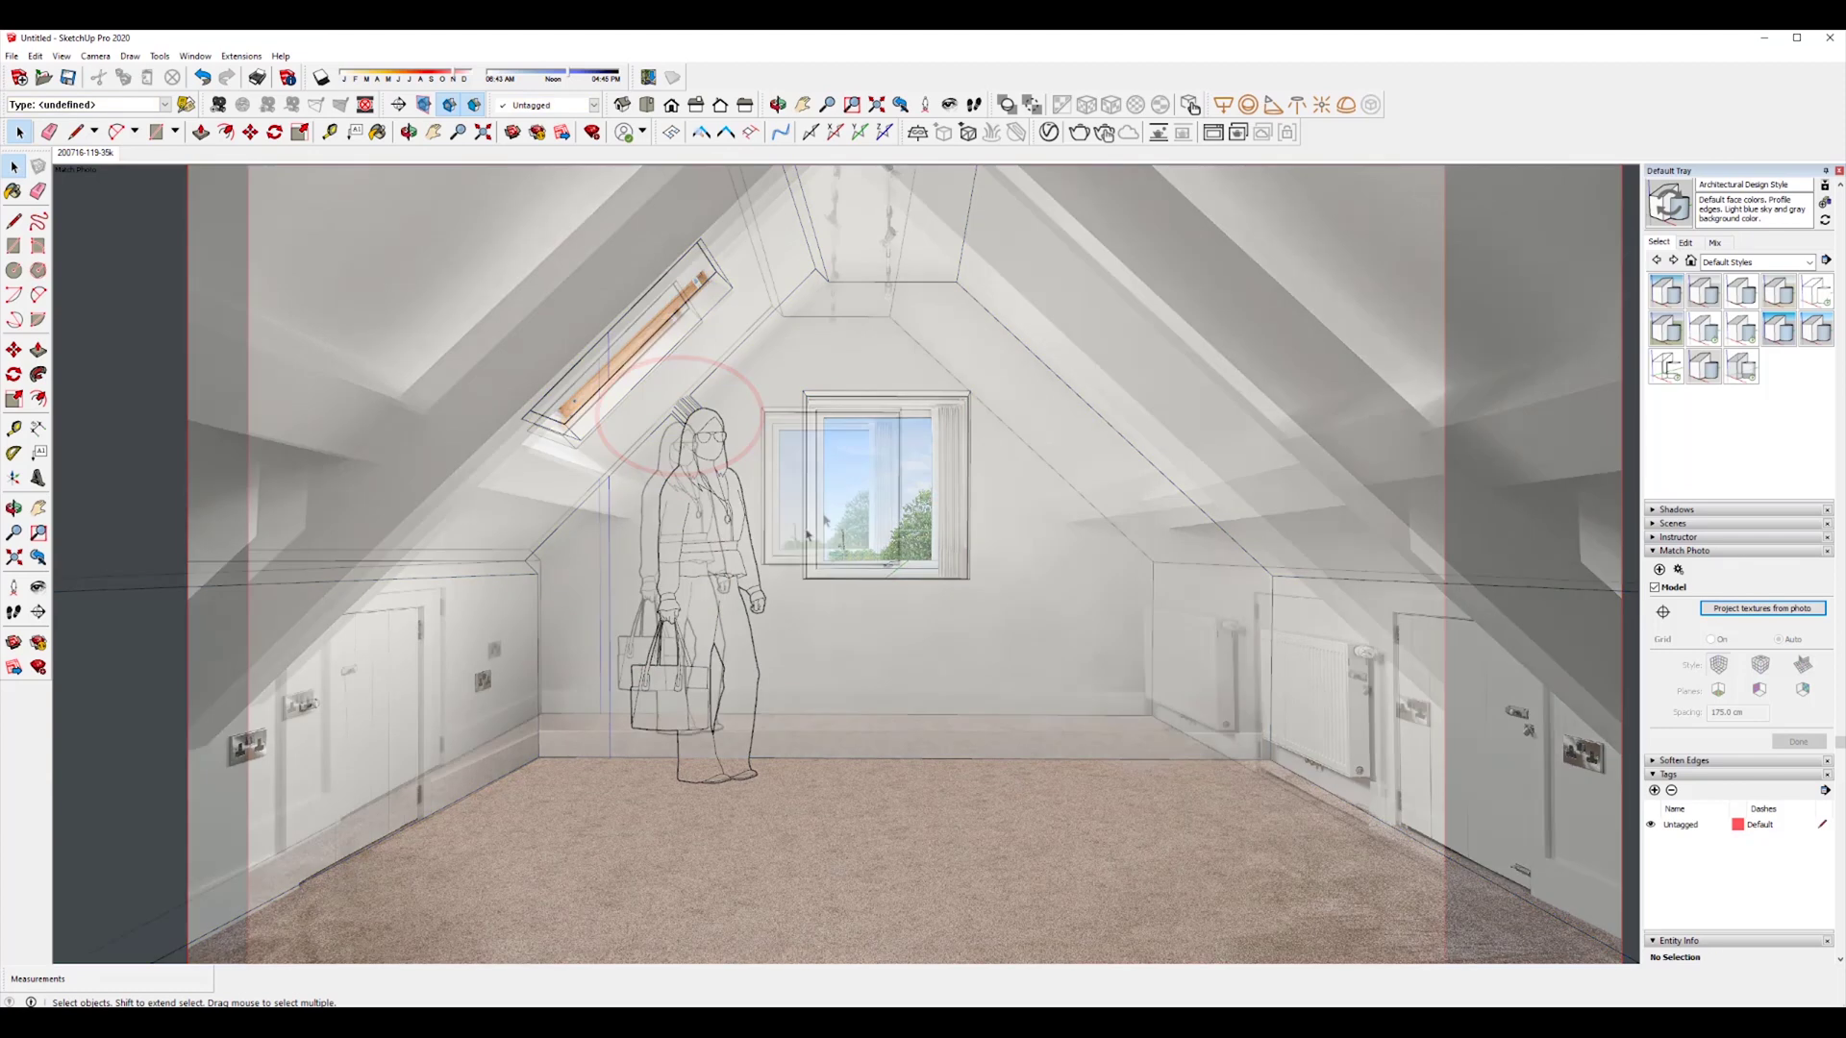
# Step: Draw a circle in the middle of the floor and rotate it upright as the profile for a sphere
pyautogui.press('c')
pyautogui.click(866, 777)
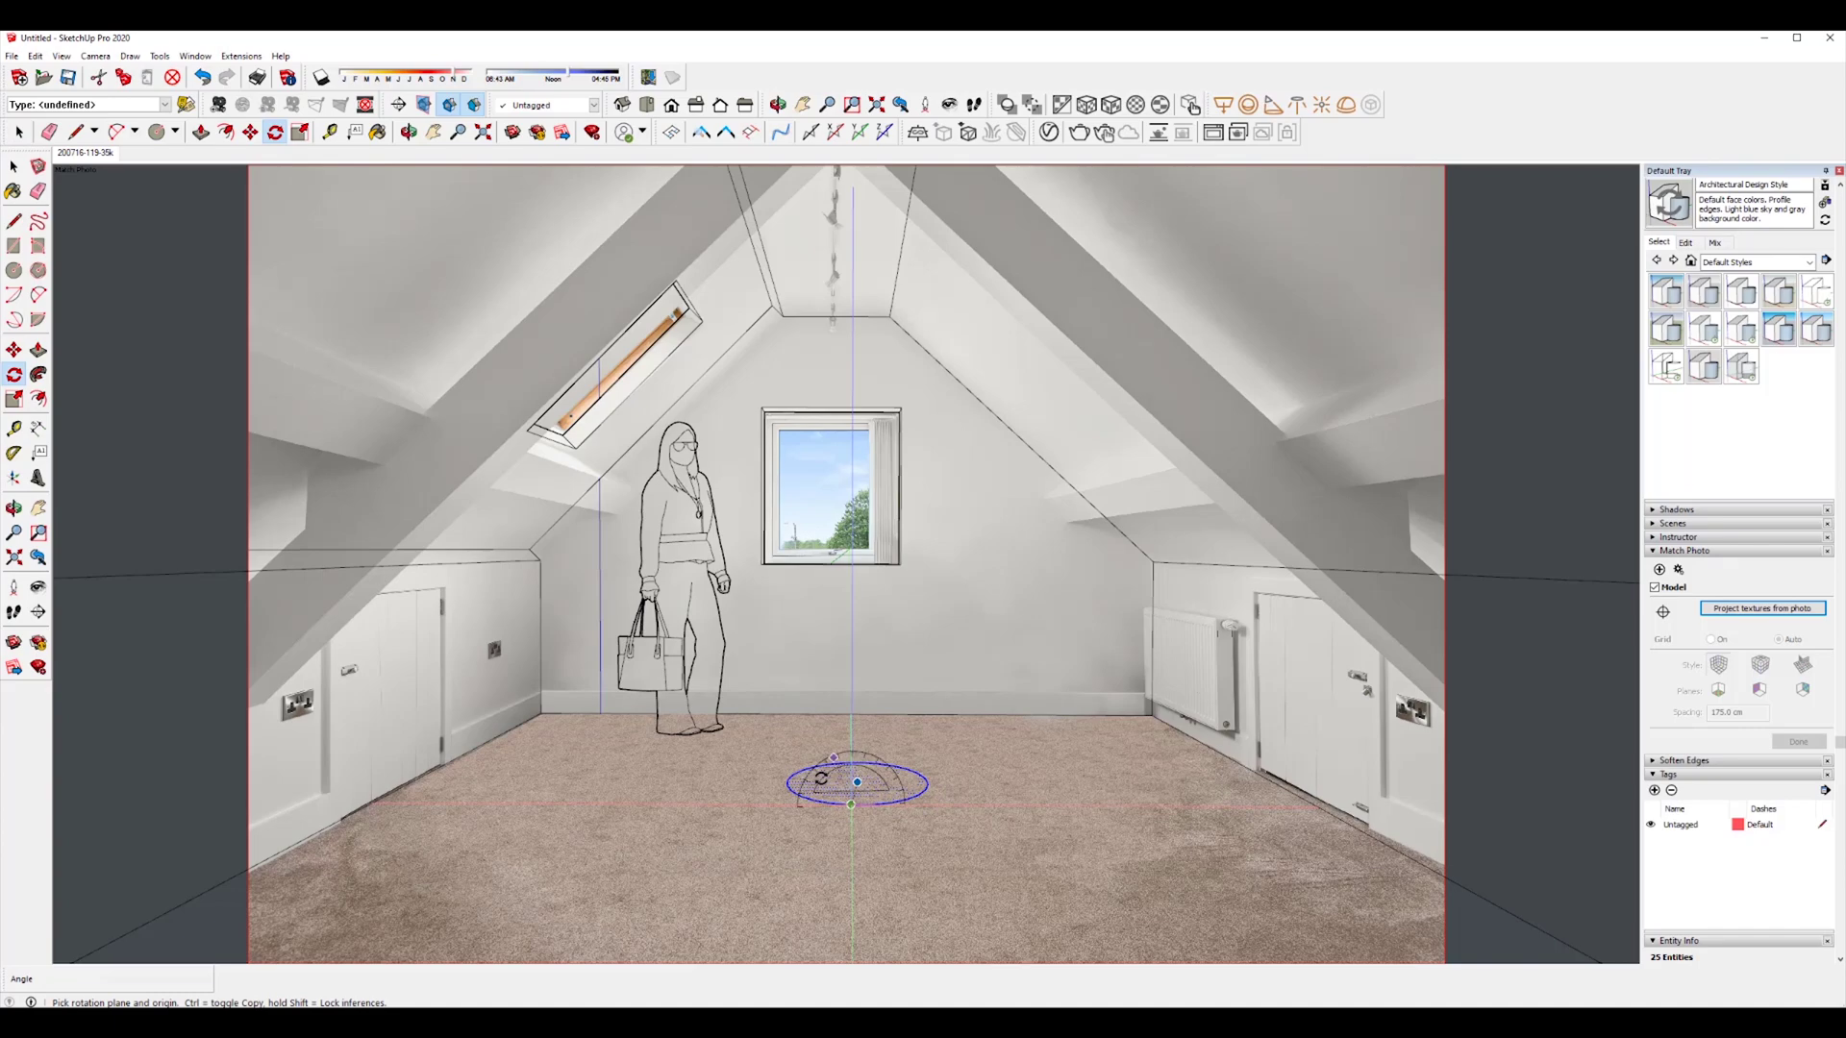
pyautogui.moveTo(821, 779); pyautogui.dragTo(841, 851)
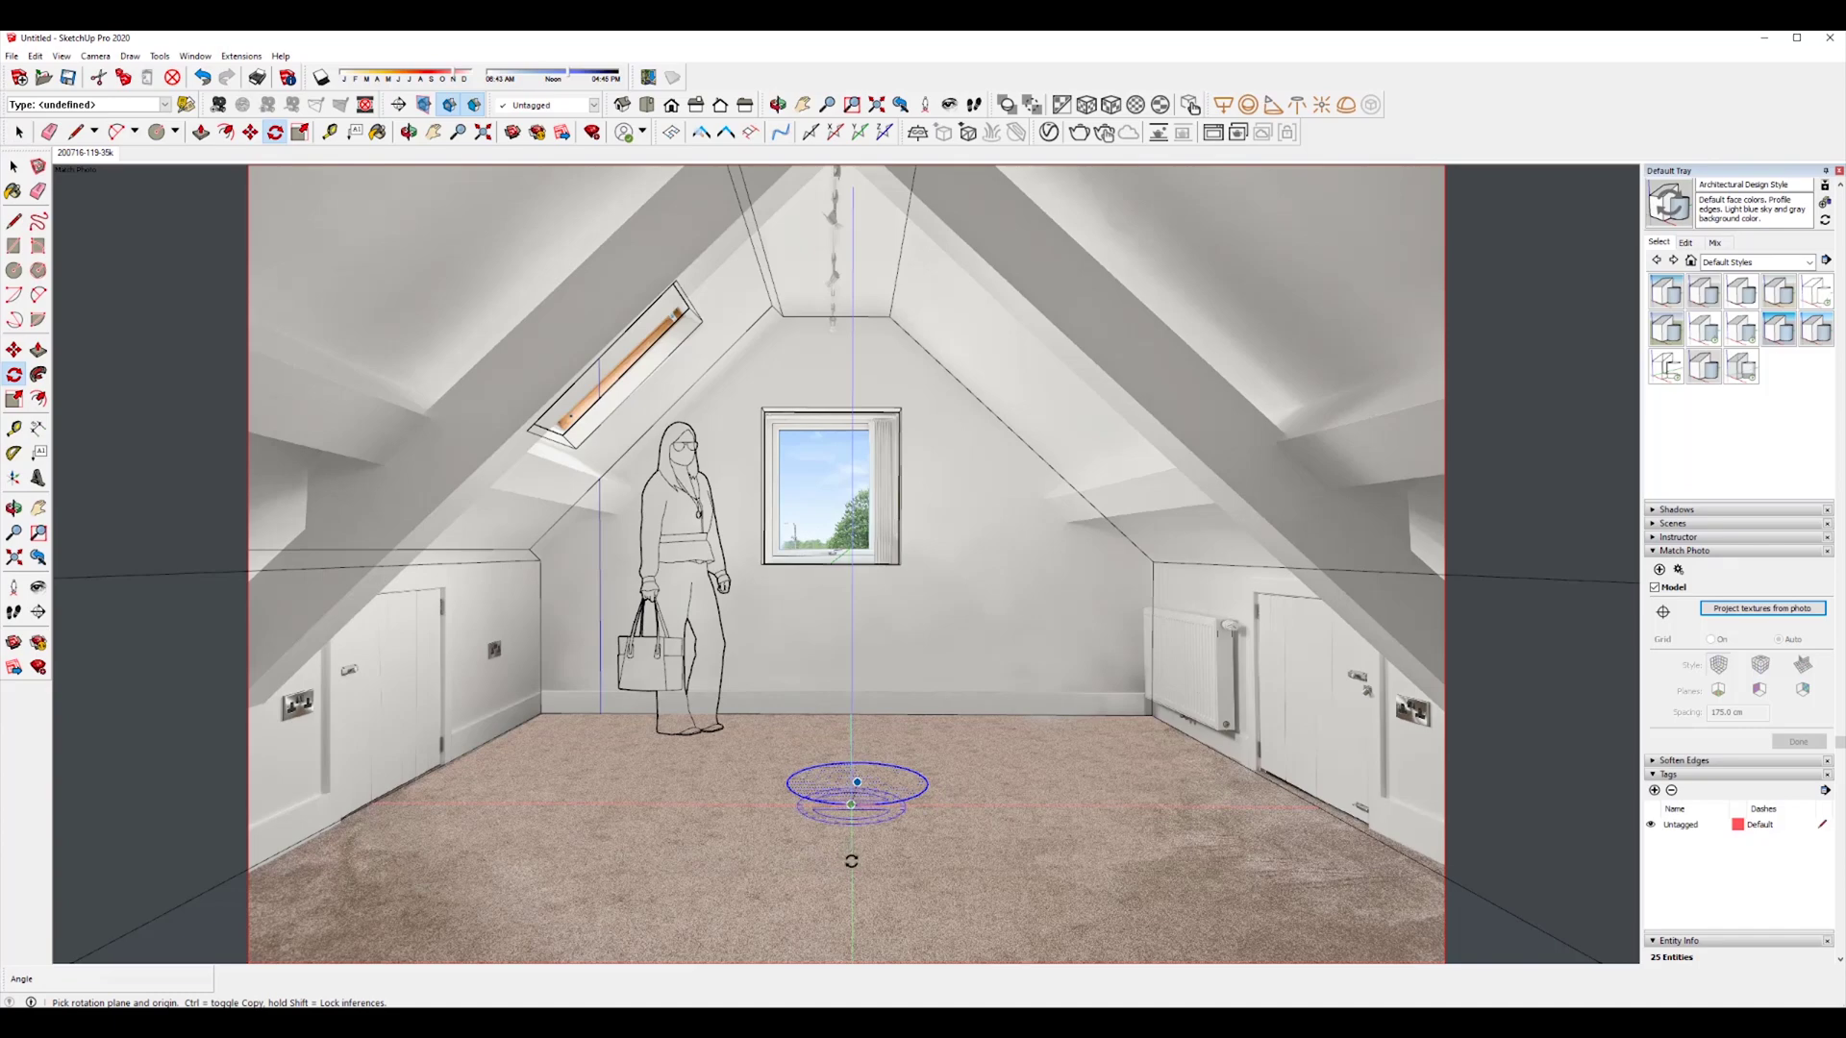
pyautogui.click(1035, 804)
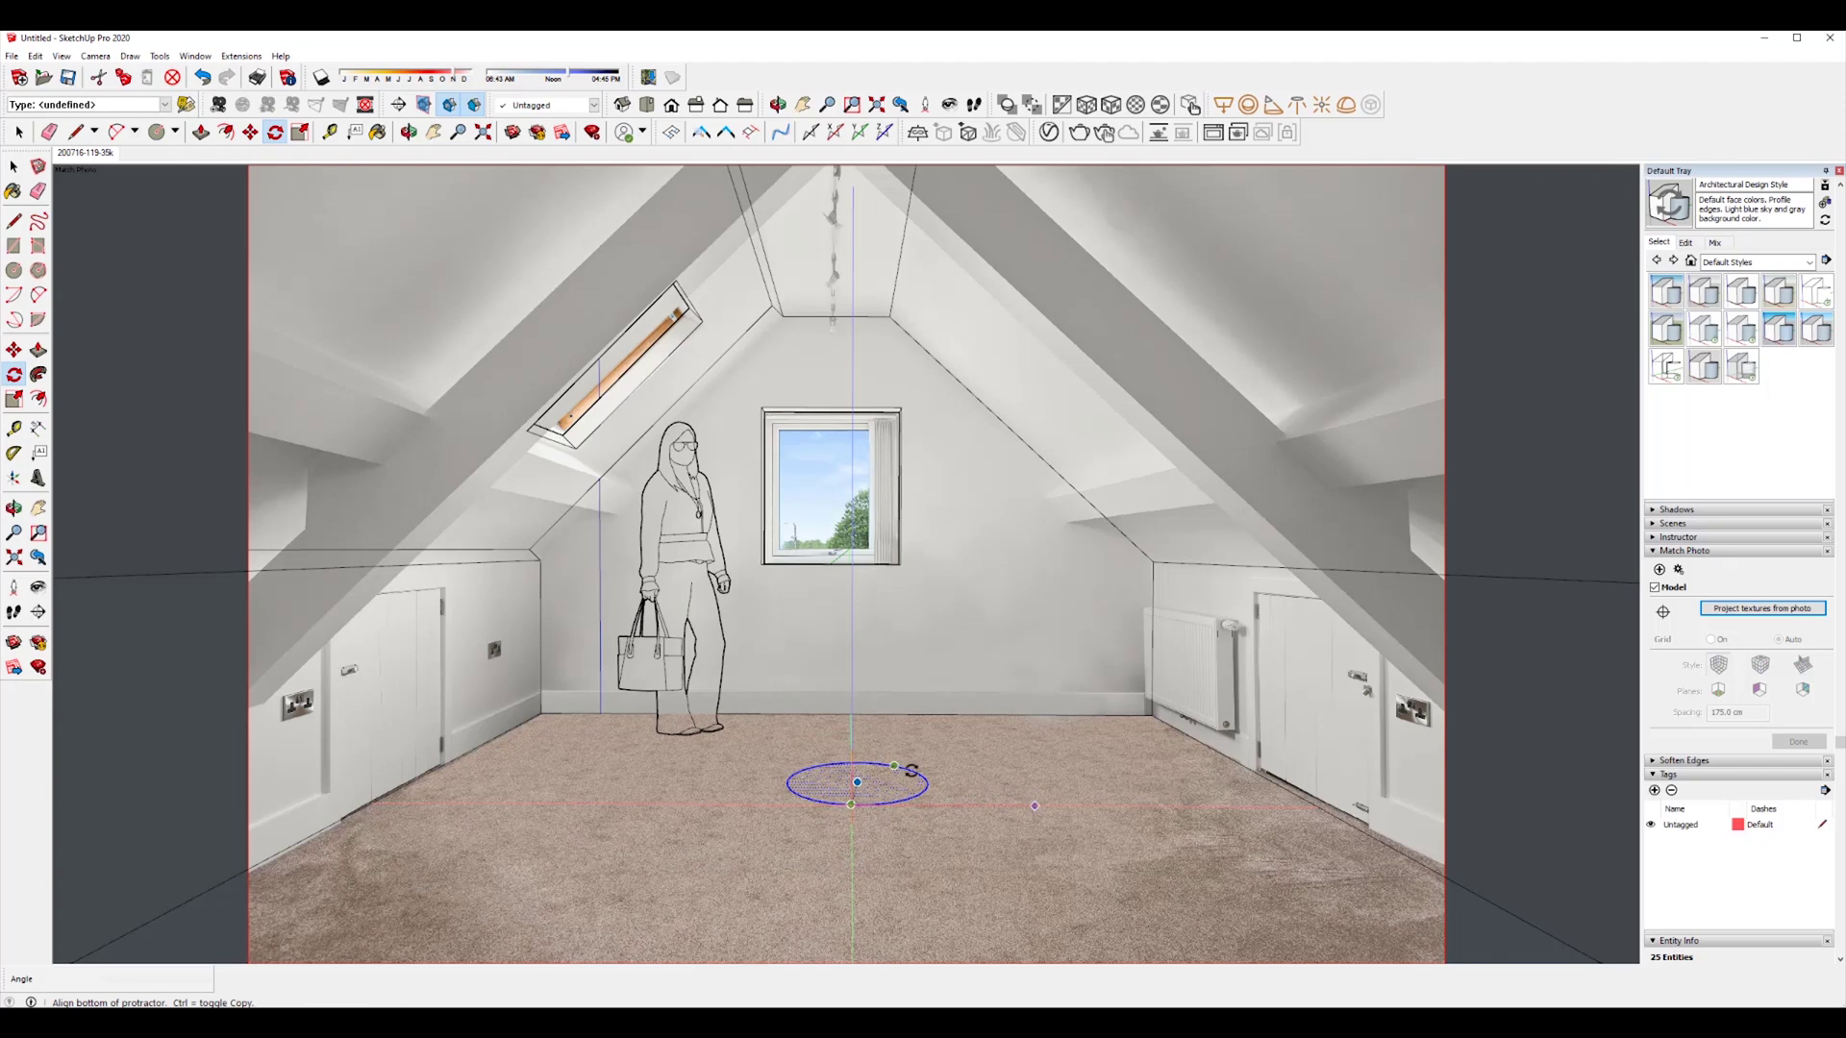
pyautogui.click(853, 758)
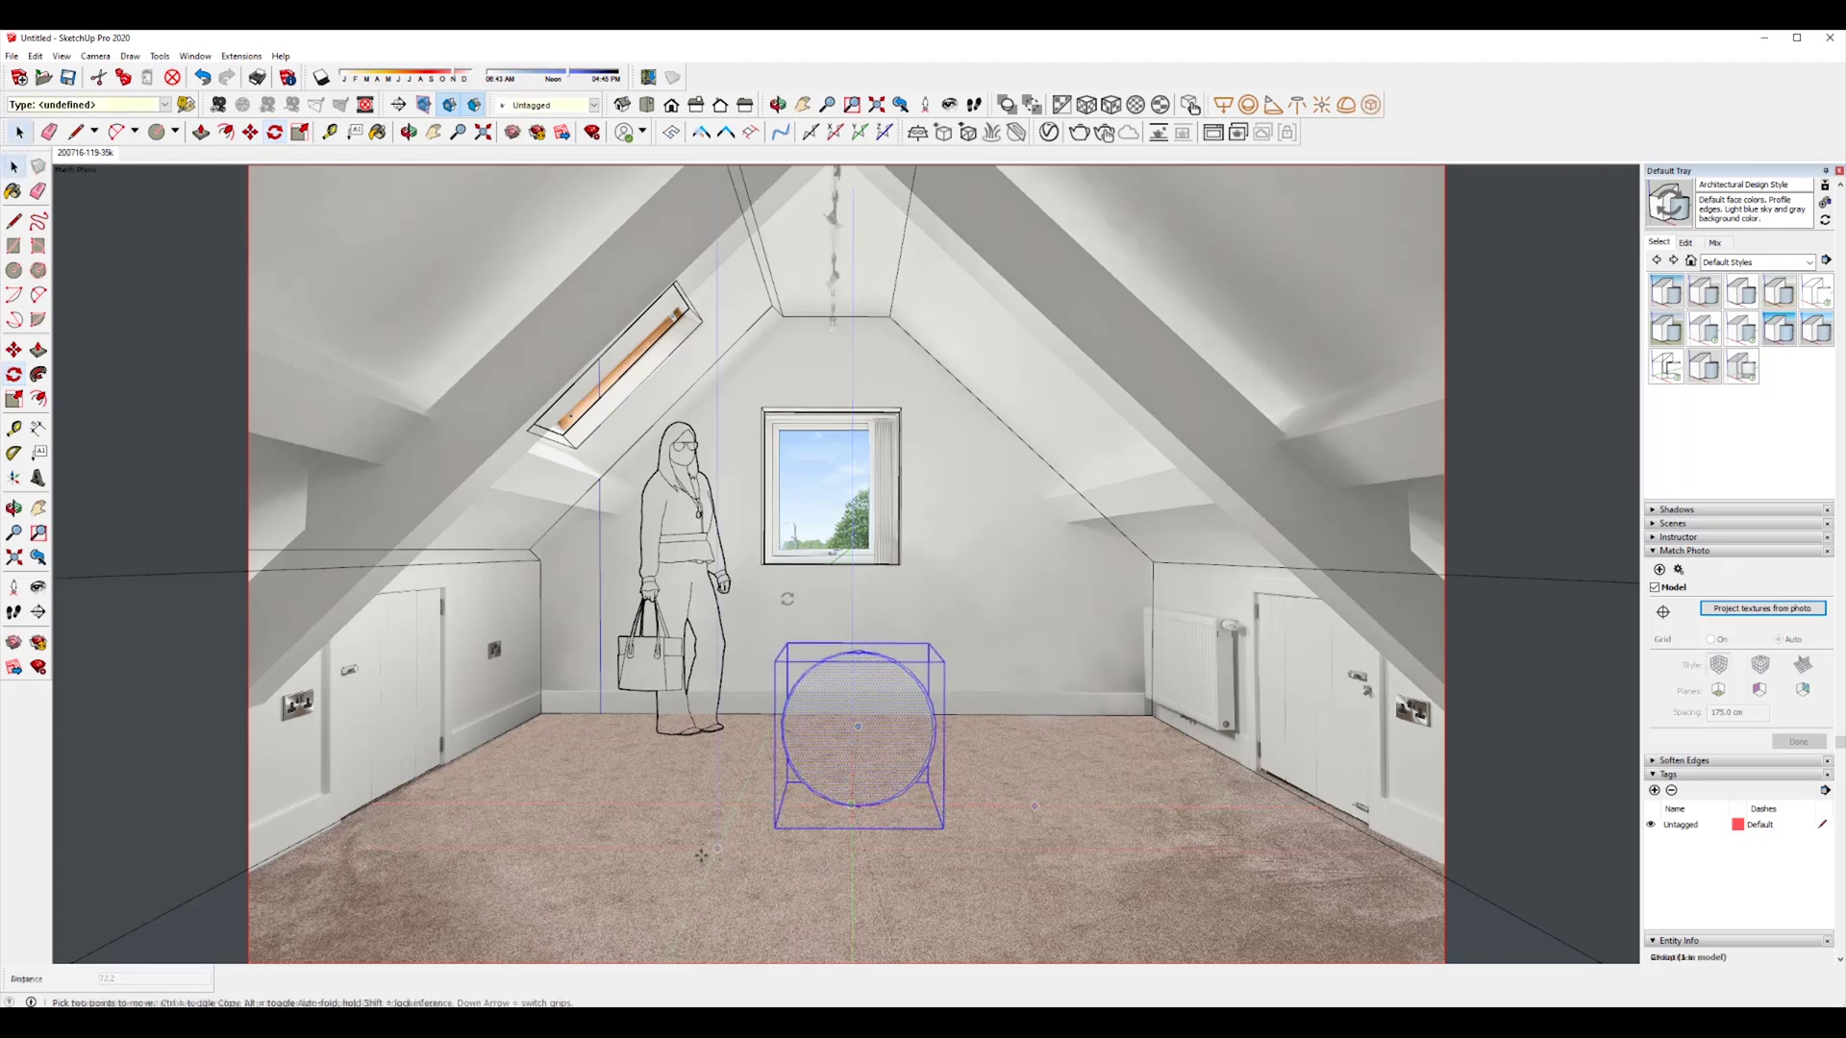
# Step: Move the sphere group across the floor towards the radiator, and delete the leftover flat circle
pyautogui.press('m')
pyautogui.click(683, 857)
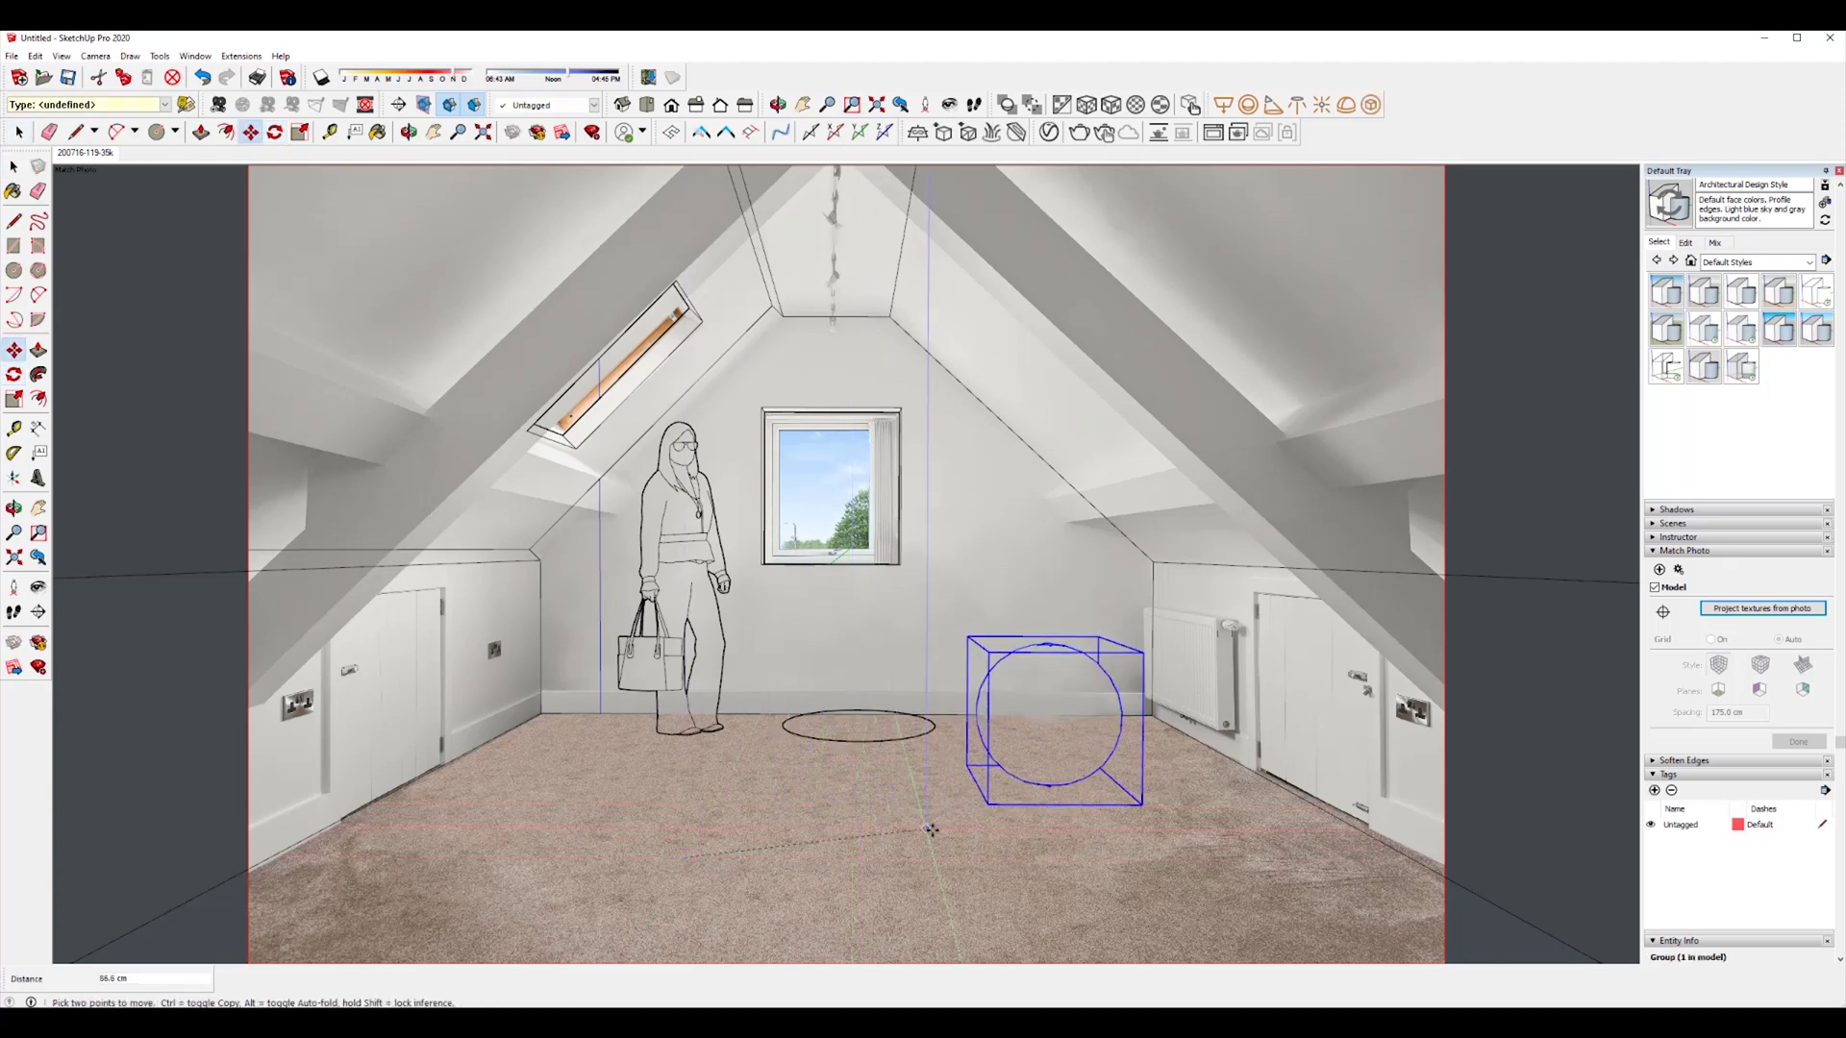
pyautogui.click(931, 829)
pyautogui.press('space')
pyautogui.click(911, 736)
pyautogui.press('Delete')
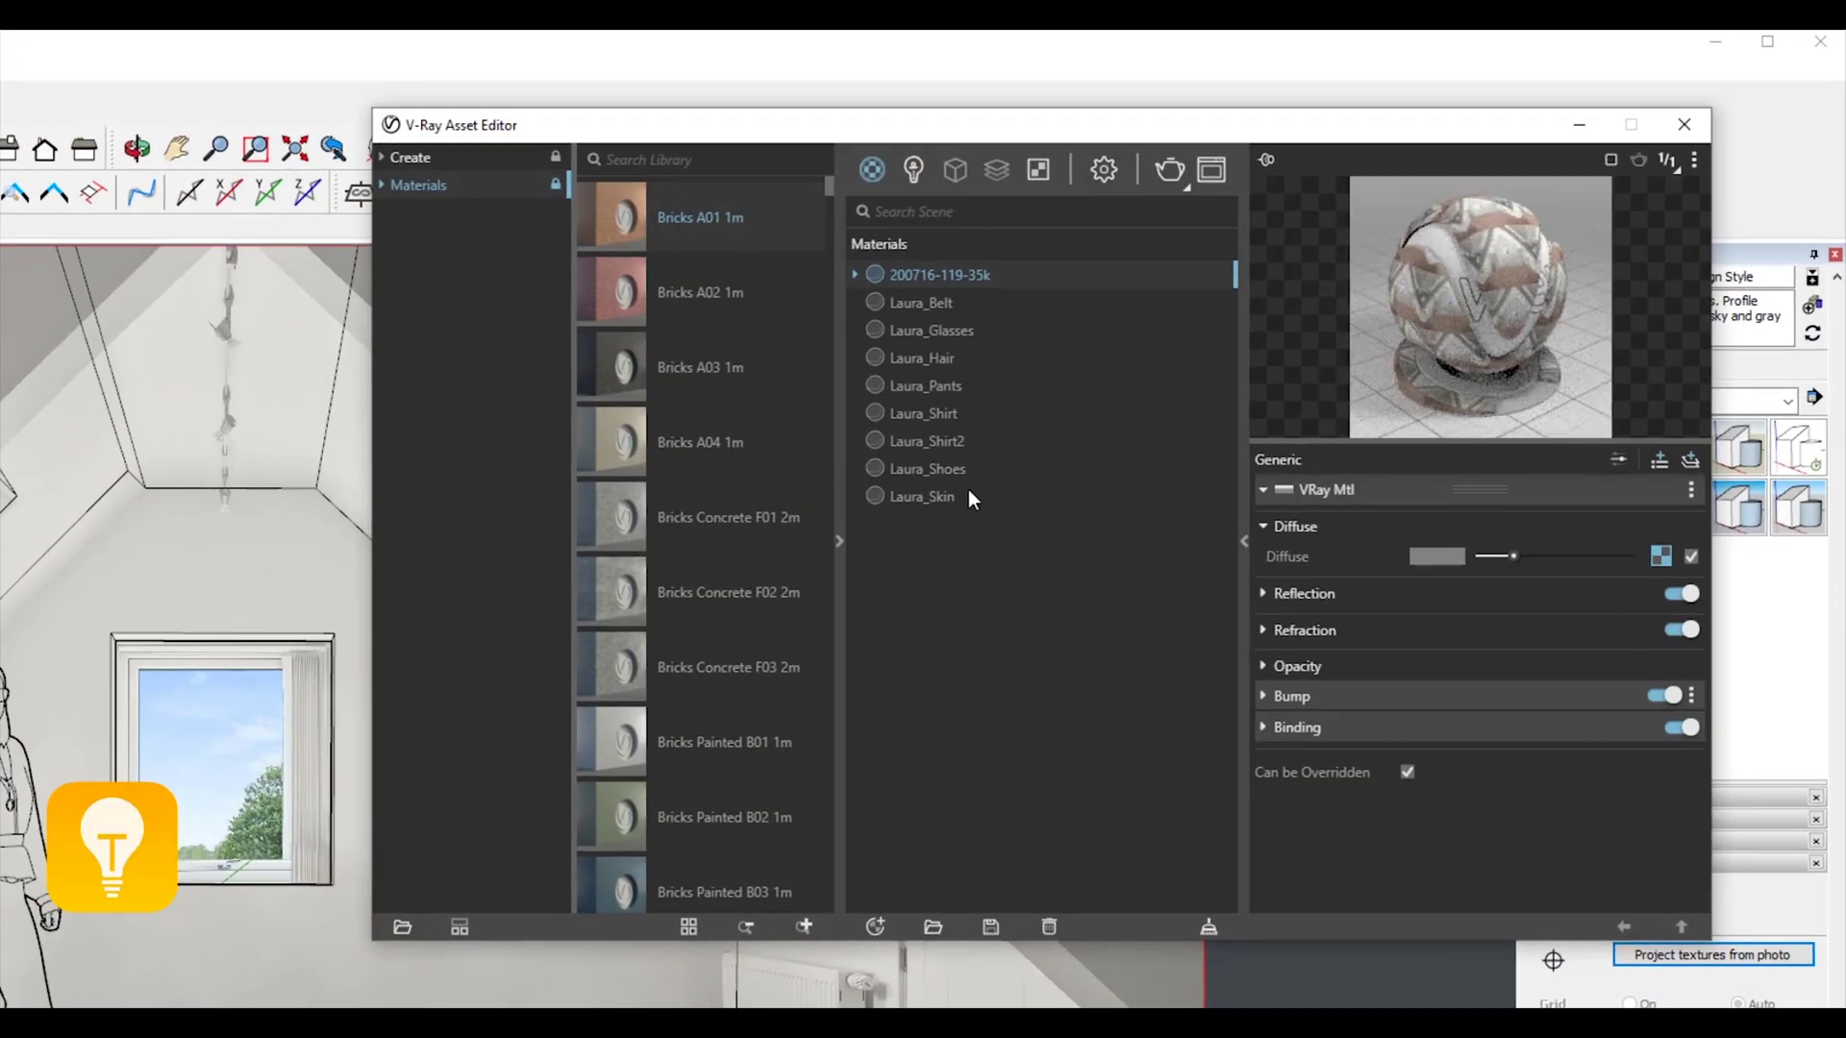
# Step: Create a Wrapper material and a Generic material in the V-Ray Asset Editor
pyautogui.click(882, 497)
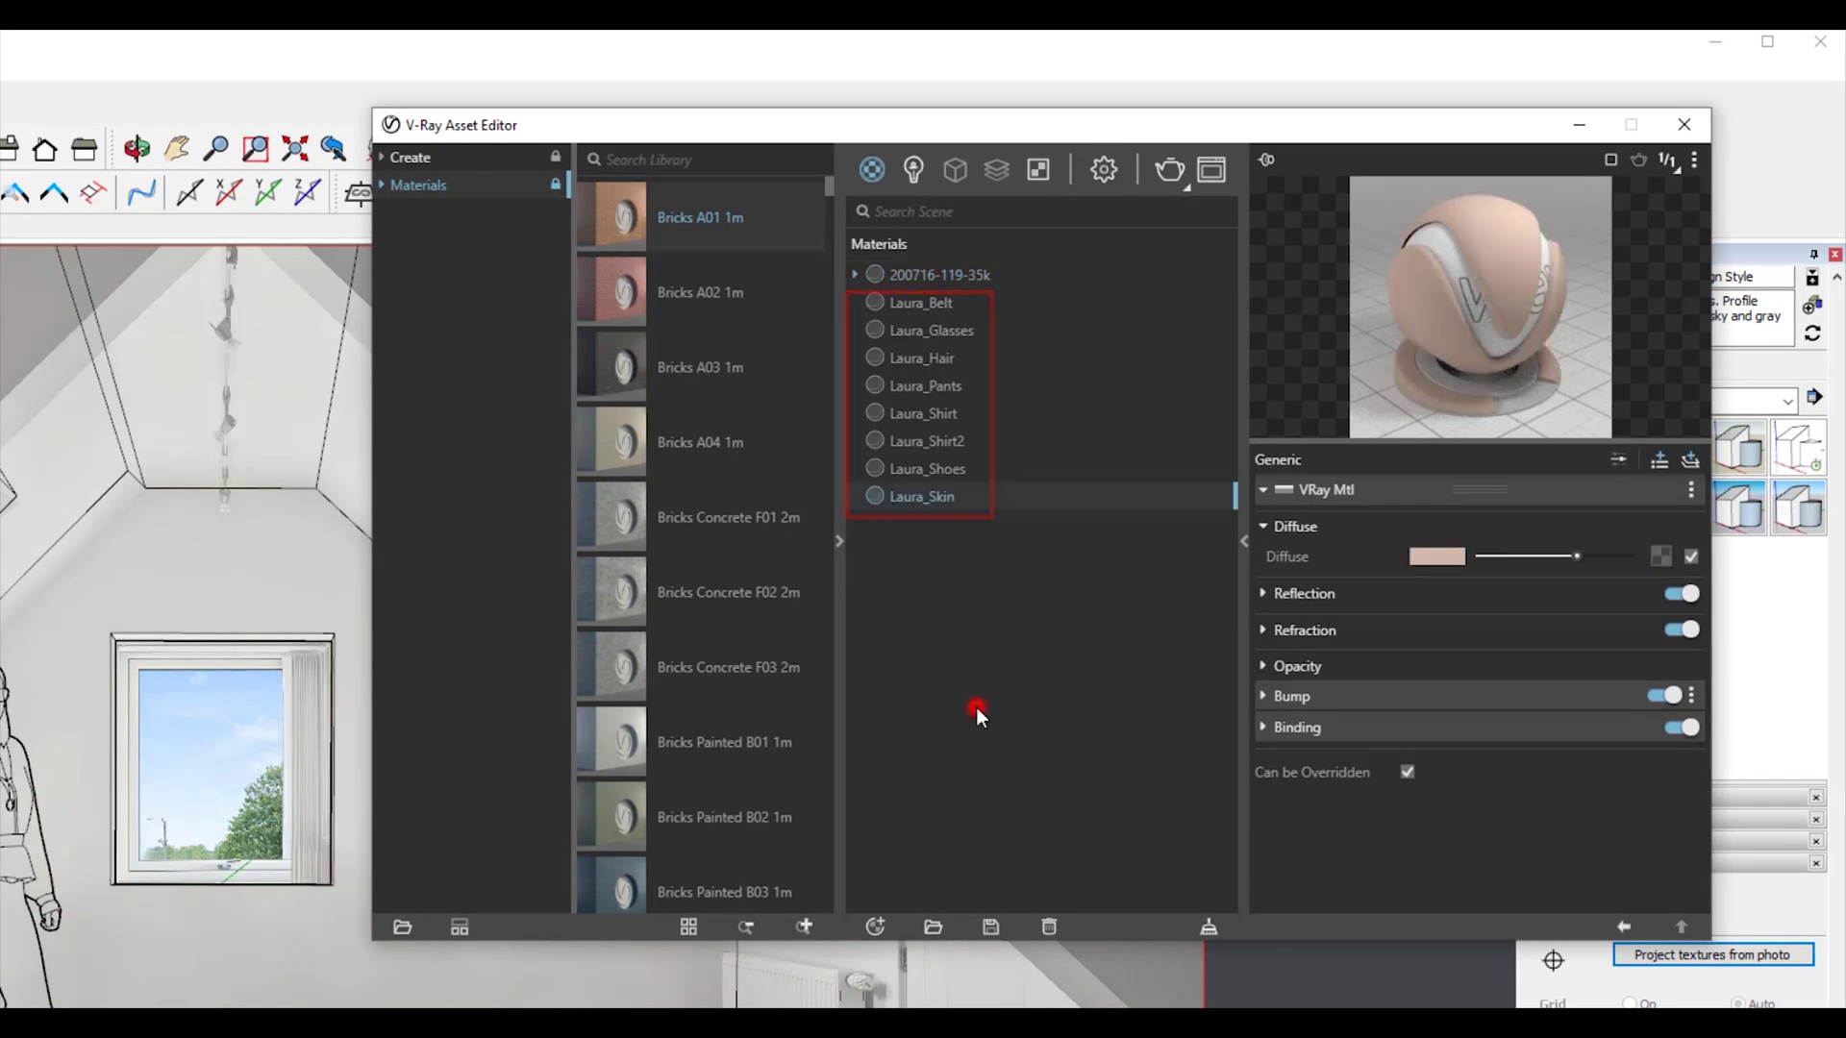
pyautogui.click(876, 926)
pyautogui.moveTo(957, 904)
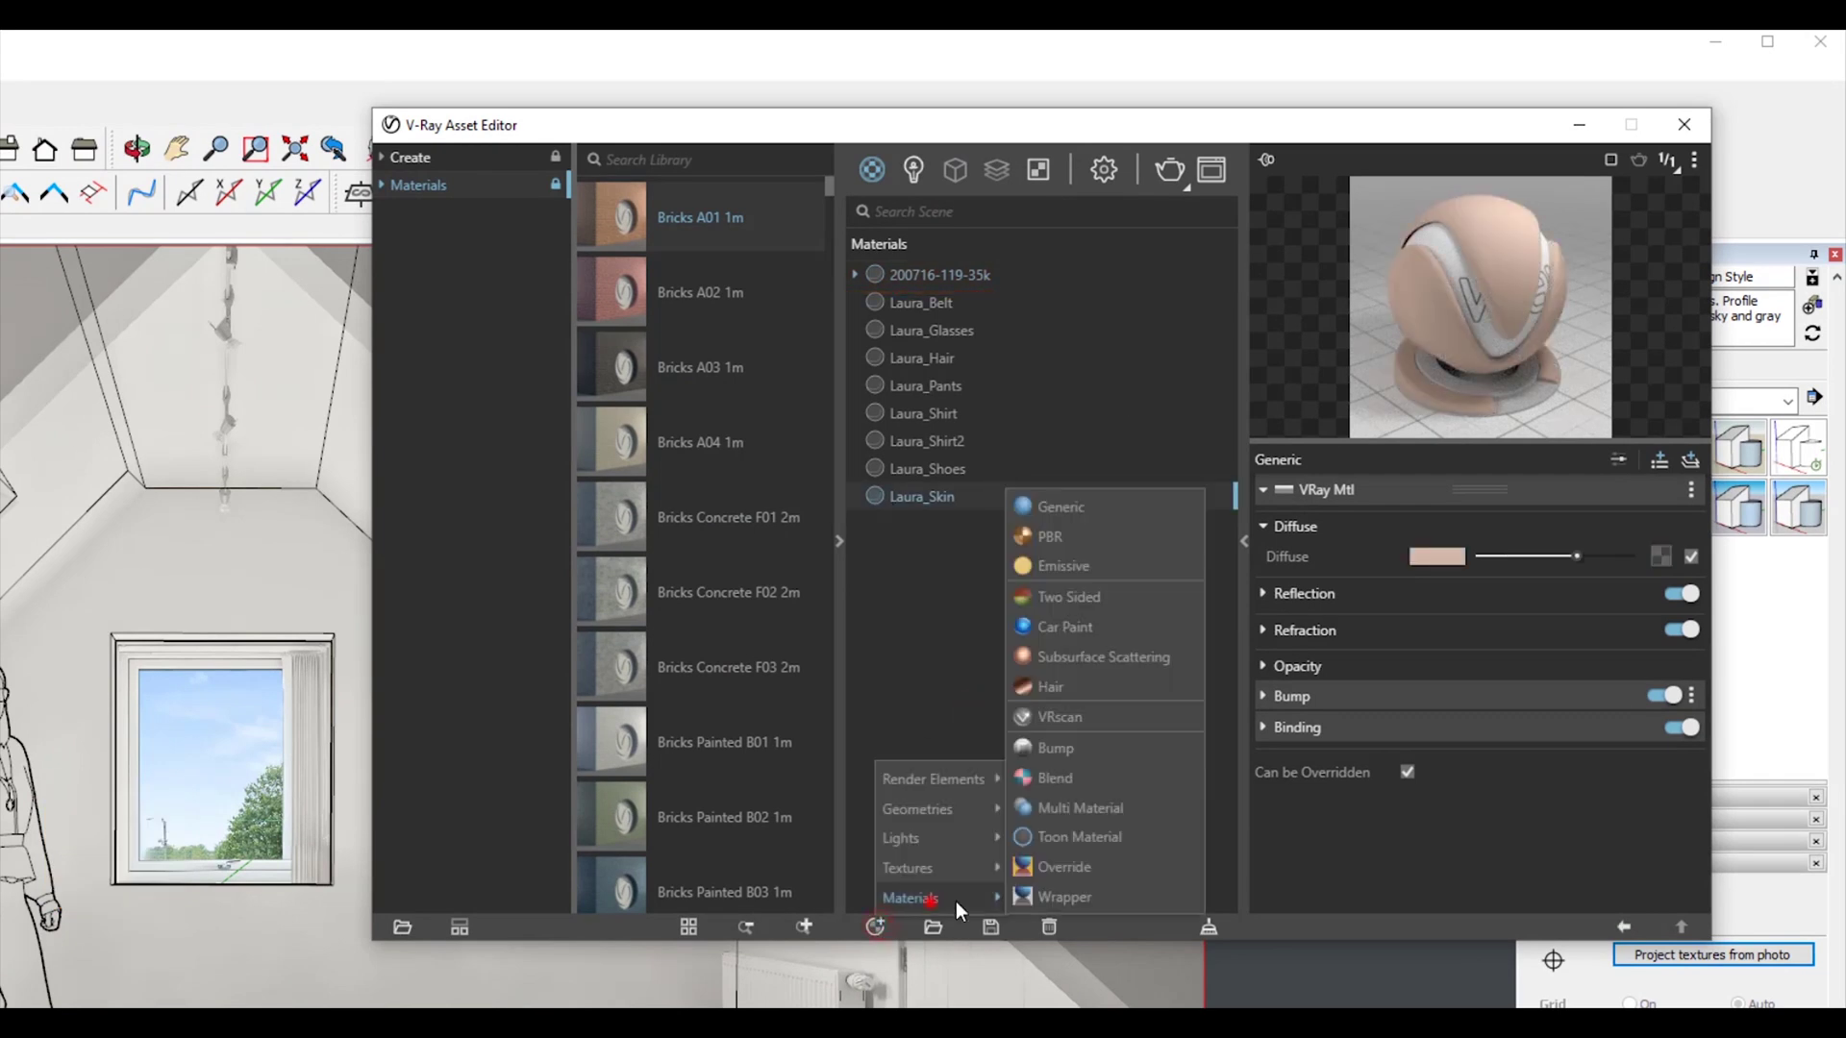
pyautogui.click(1106, 896)
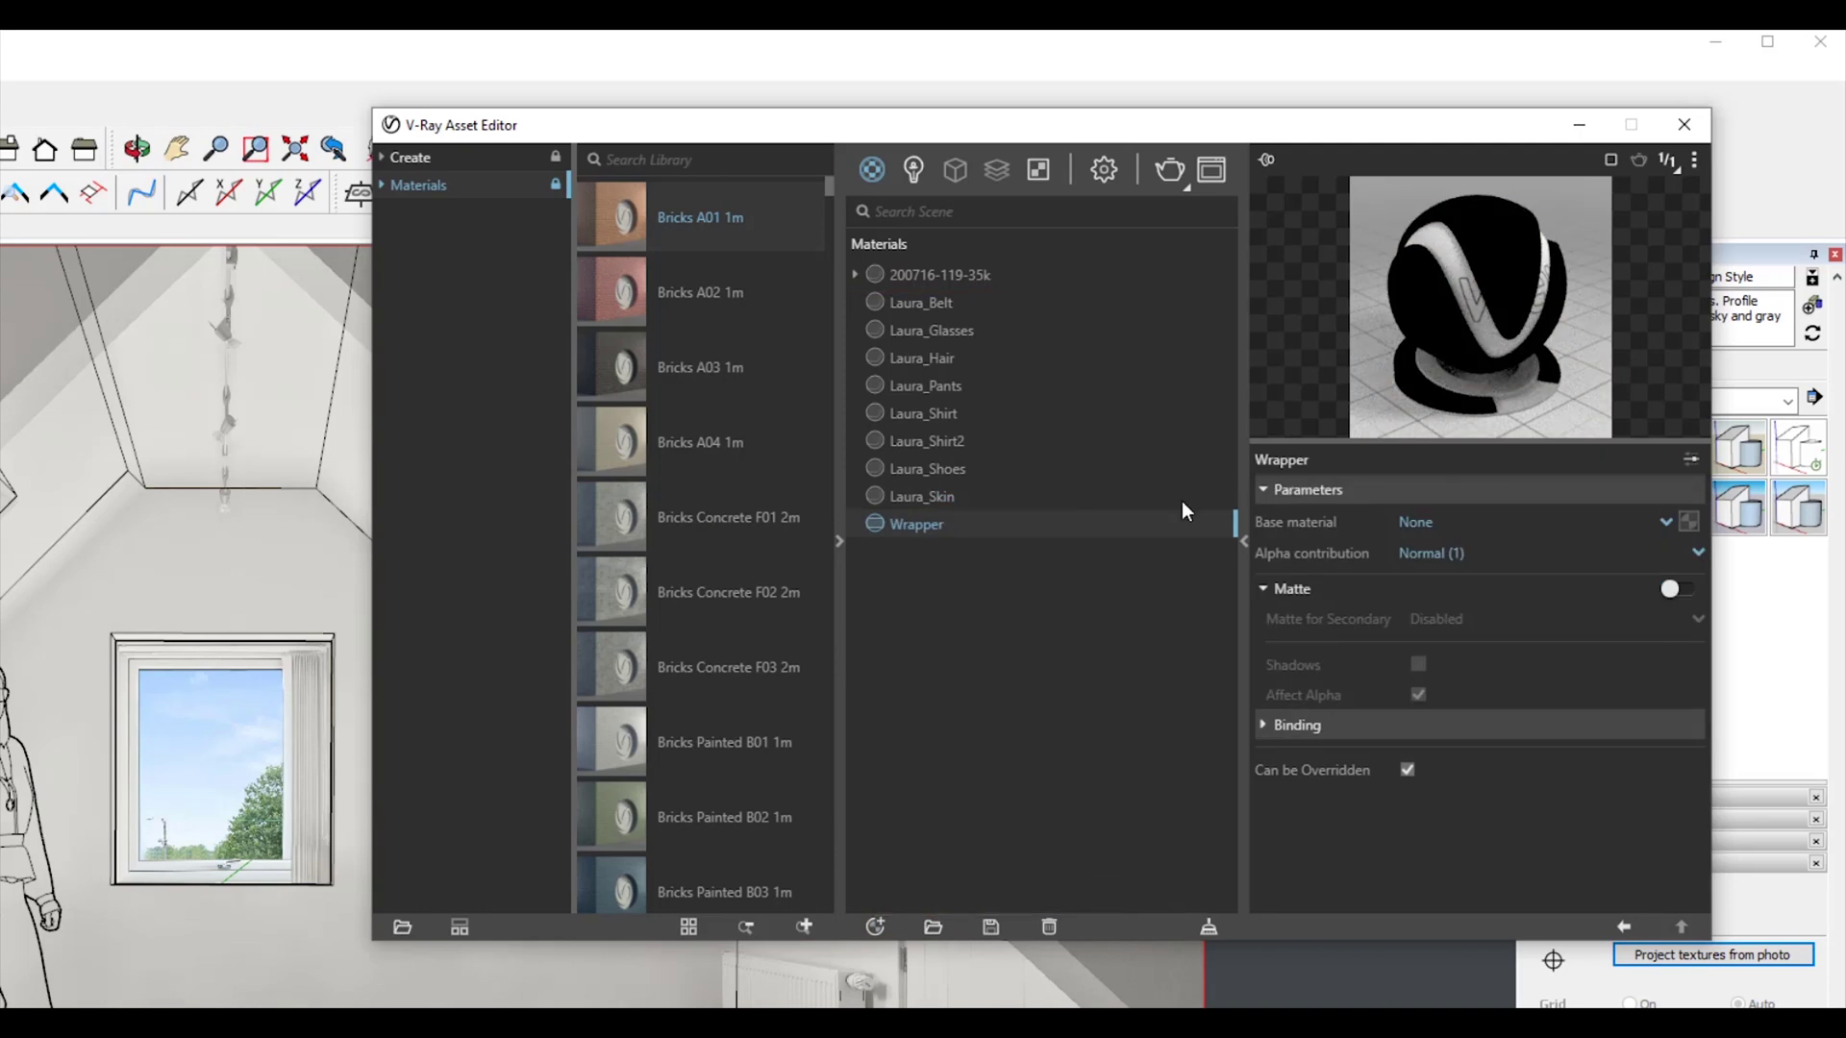
pyautogui.click(882, 926)
pyautogui.moveTo(950, 900)
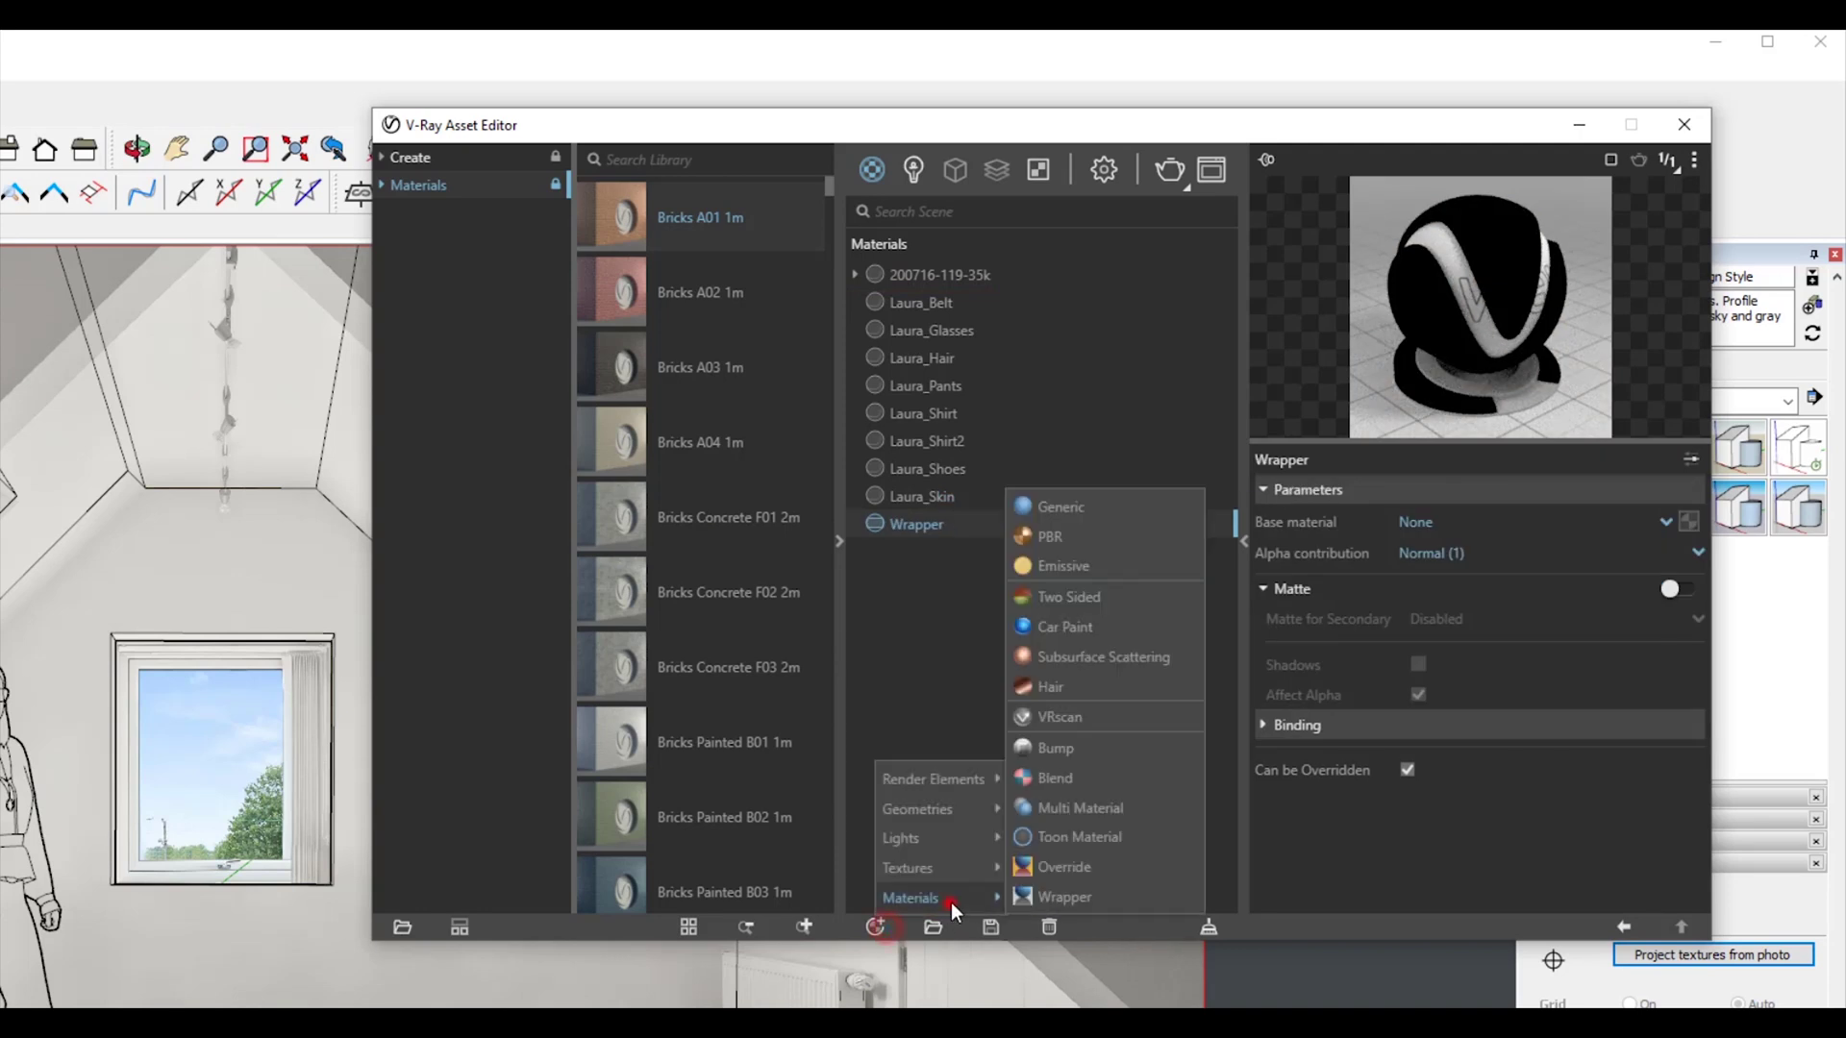
pyautogui.click(1117, 511)
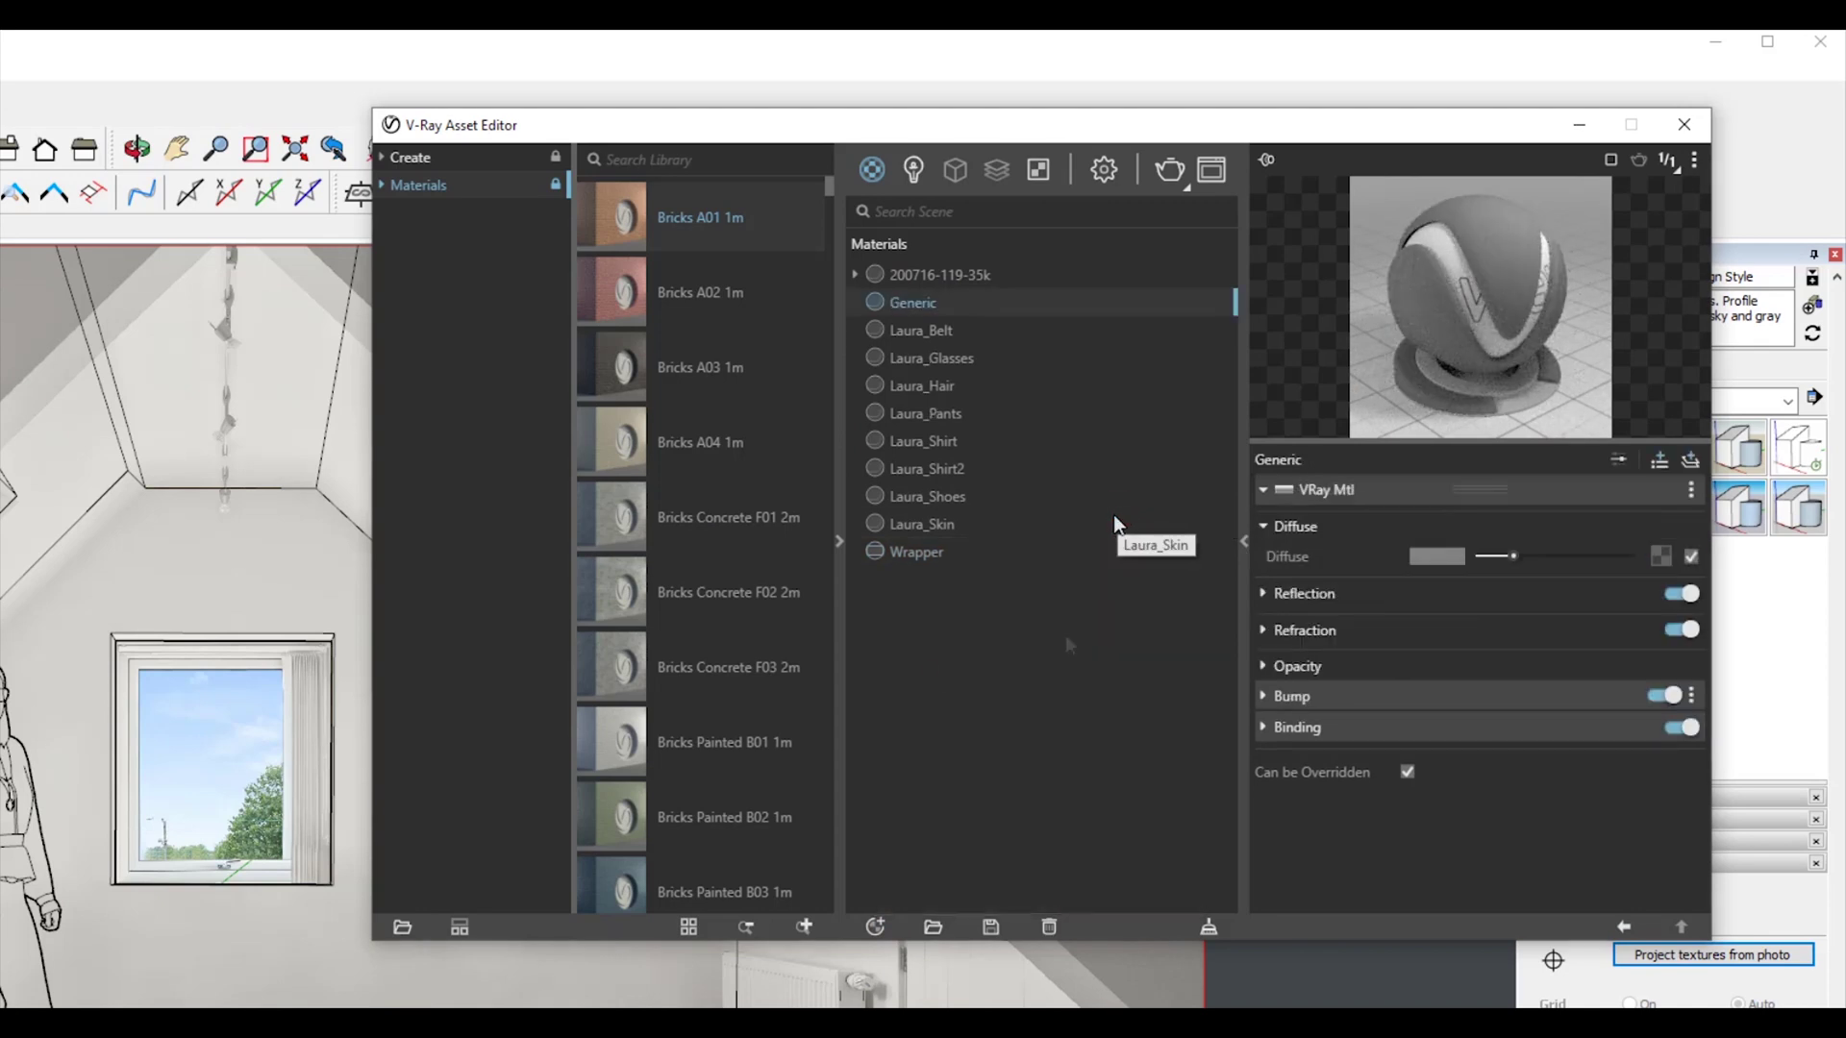
# Step: Assign Generic as the base material of the Wrapper material
pyautogui.click(908, 553)
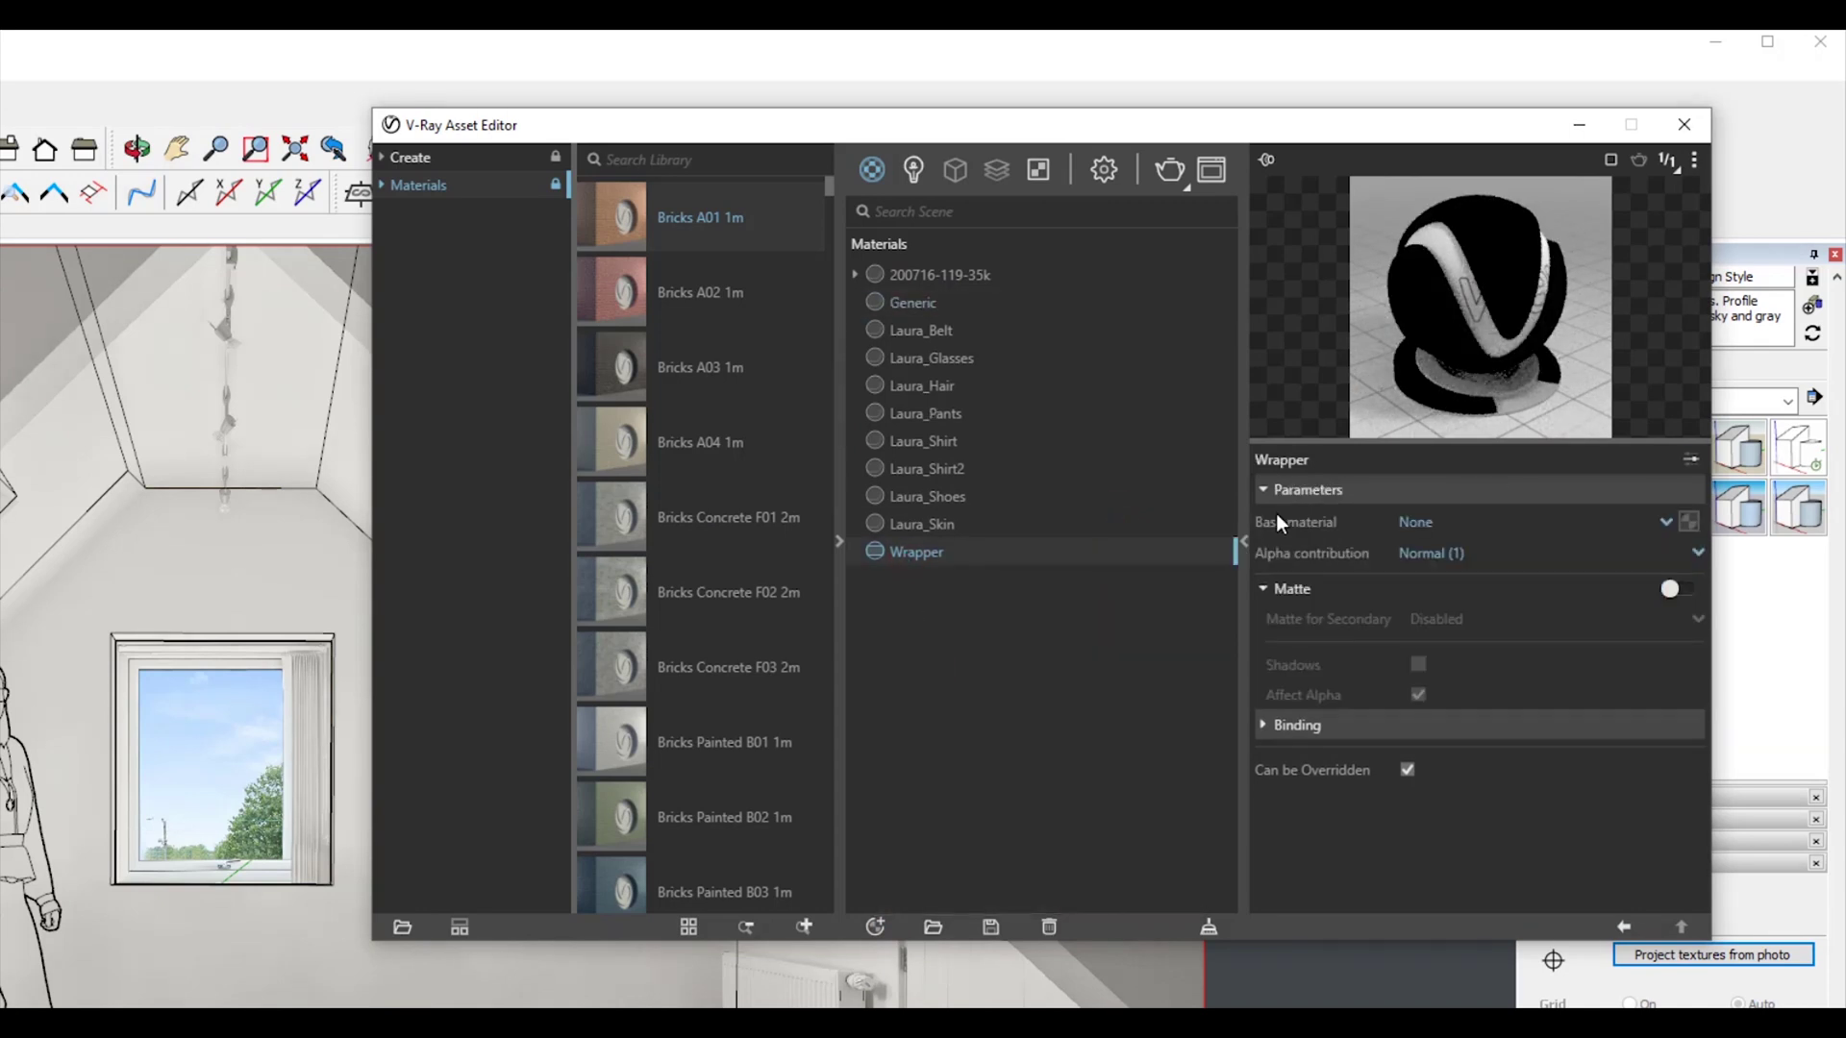
pyautogui.click(1417, 527)
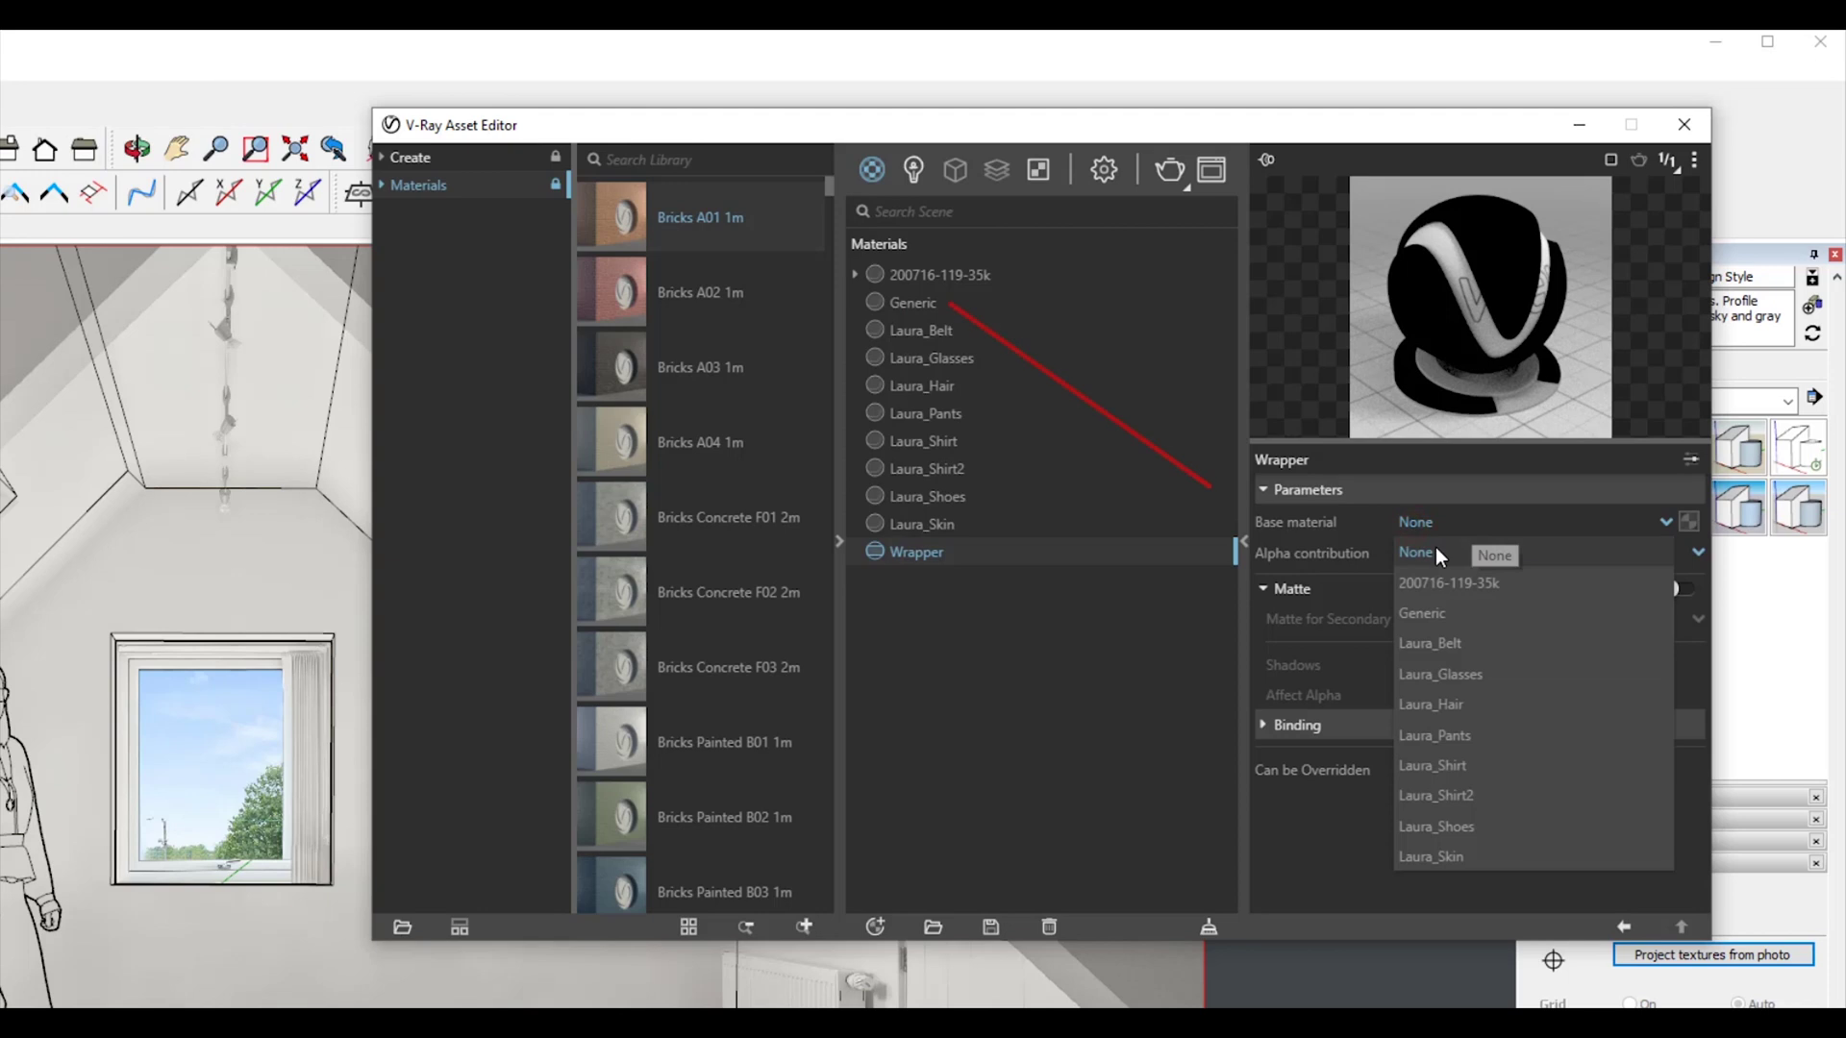
pyautogui.click(1442, 613)
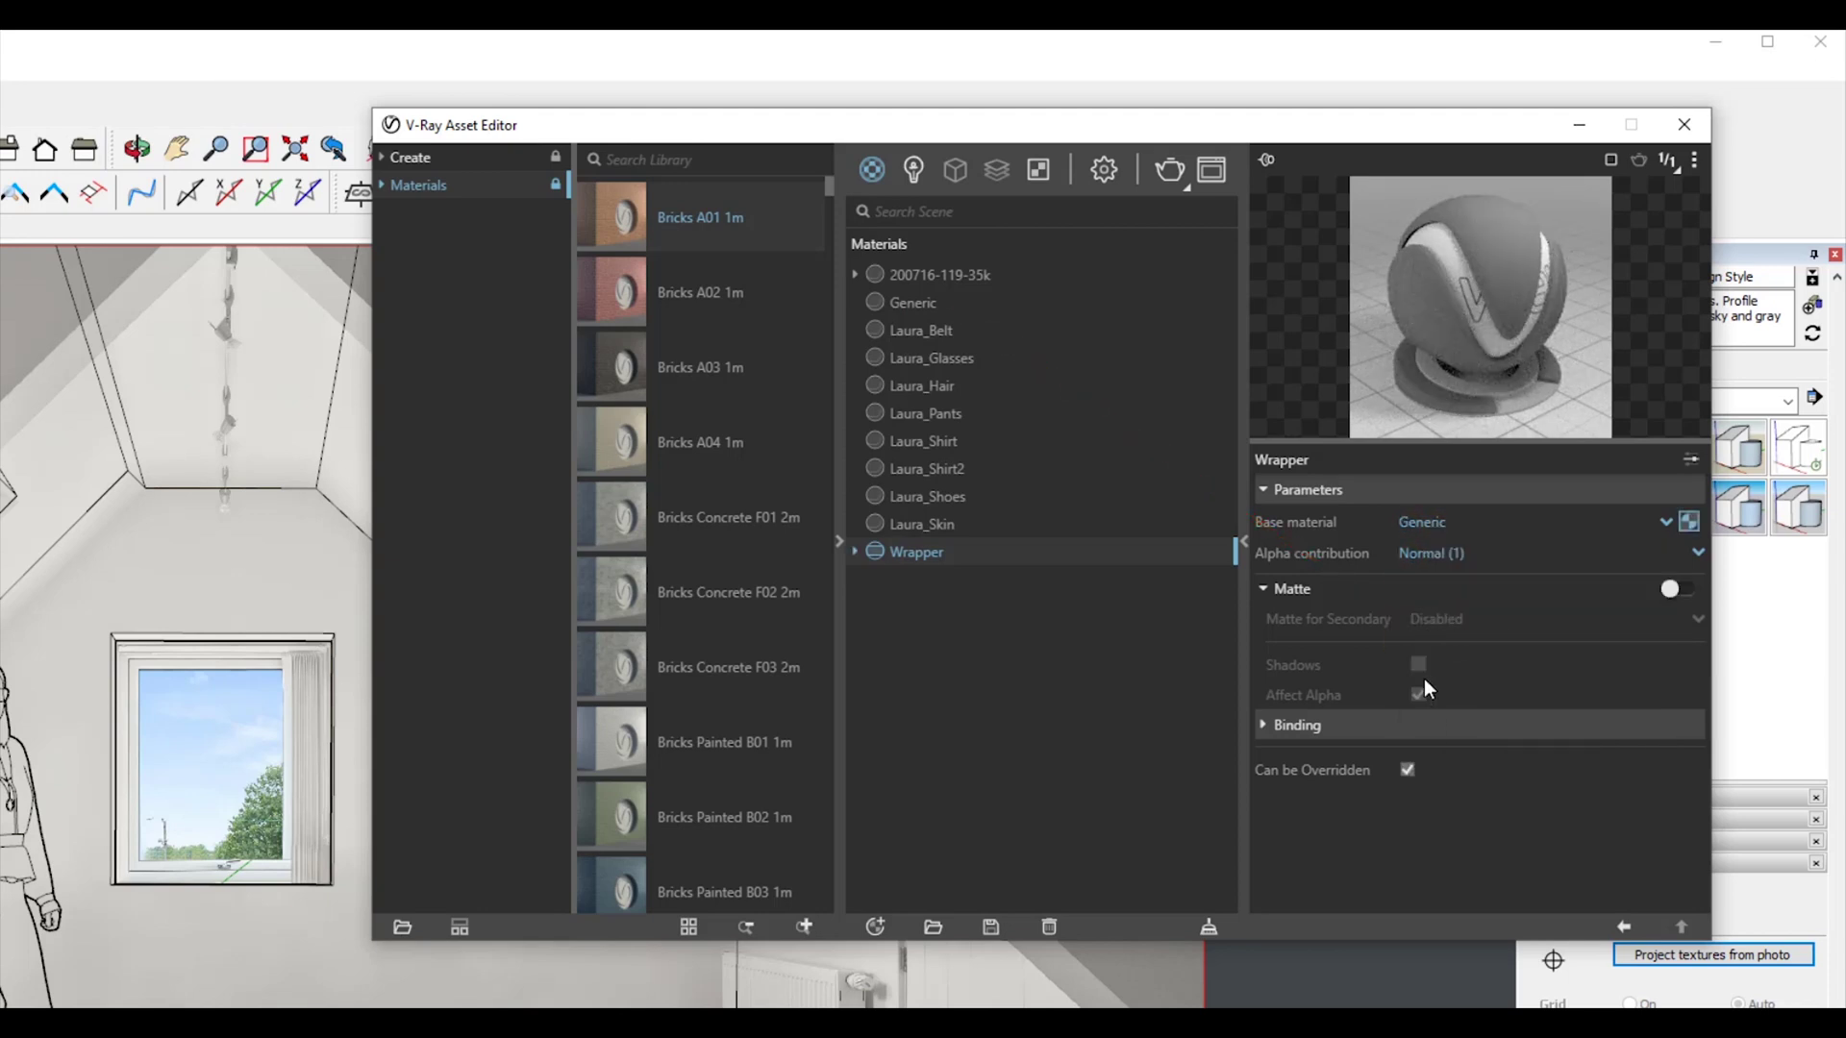
# Step: Enable Matte on the Wrapper with secondary matte on Environment Projection, turn on Shadows, and set Alpha contribution to Black Alpha (-1)
pyautogui.click(1678, 590)
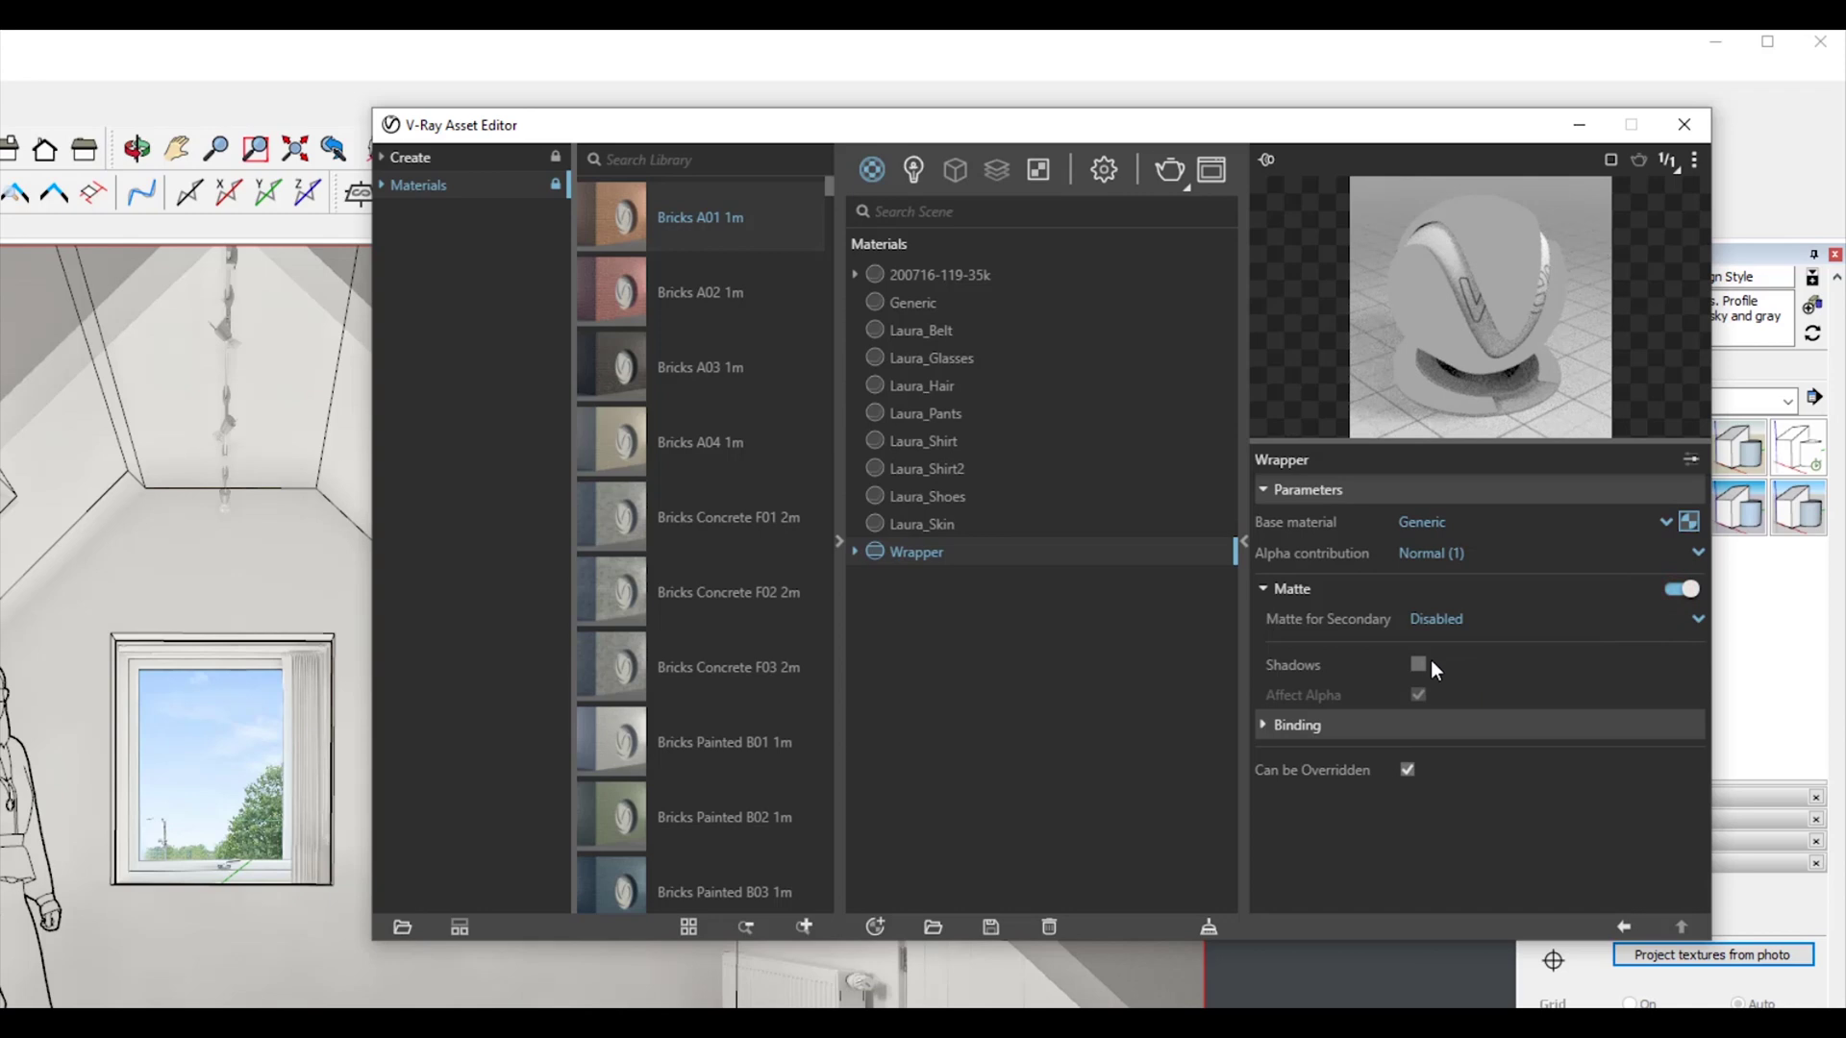
pyautogui.click(1434, 619)
pyautogui.click(1448, 717)
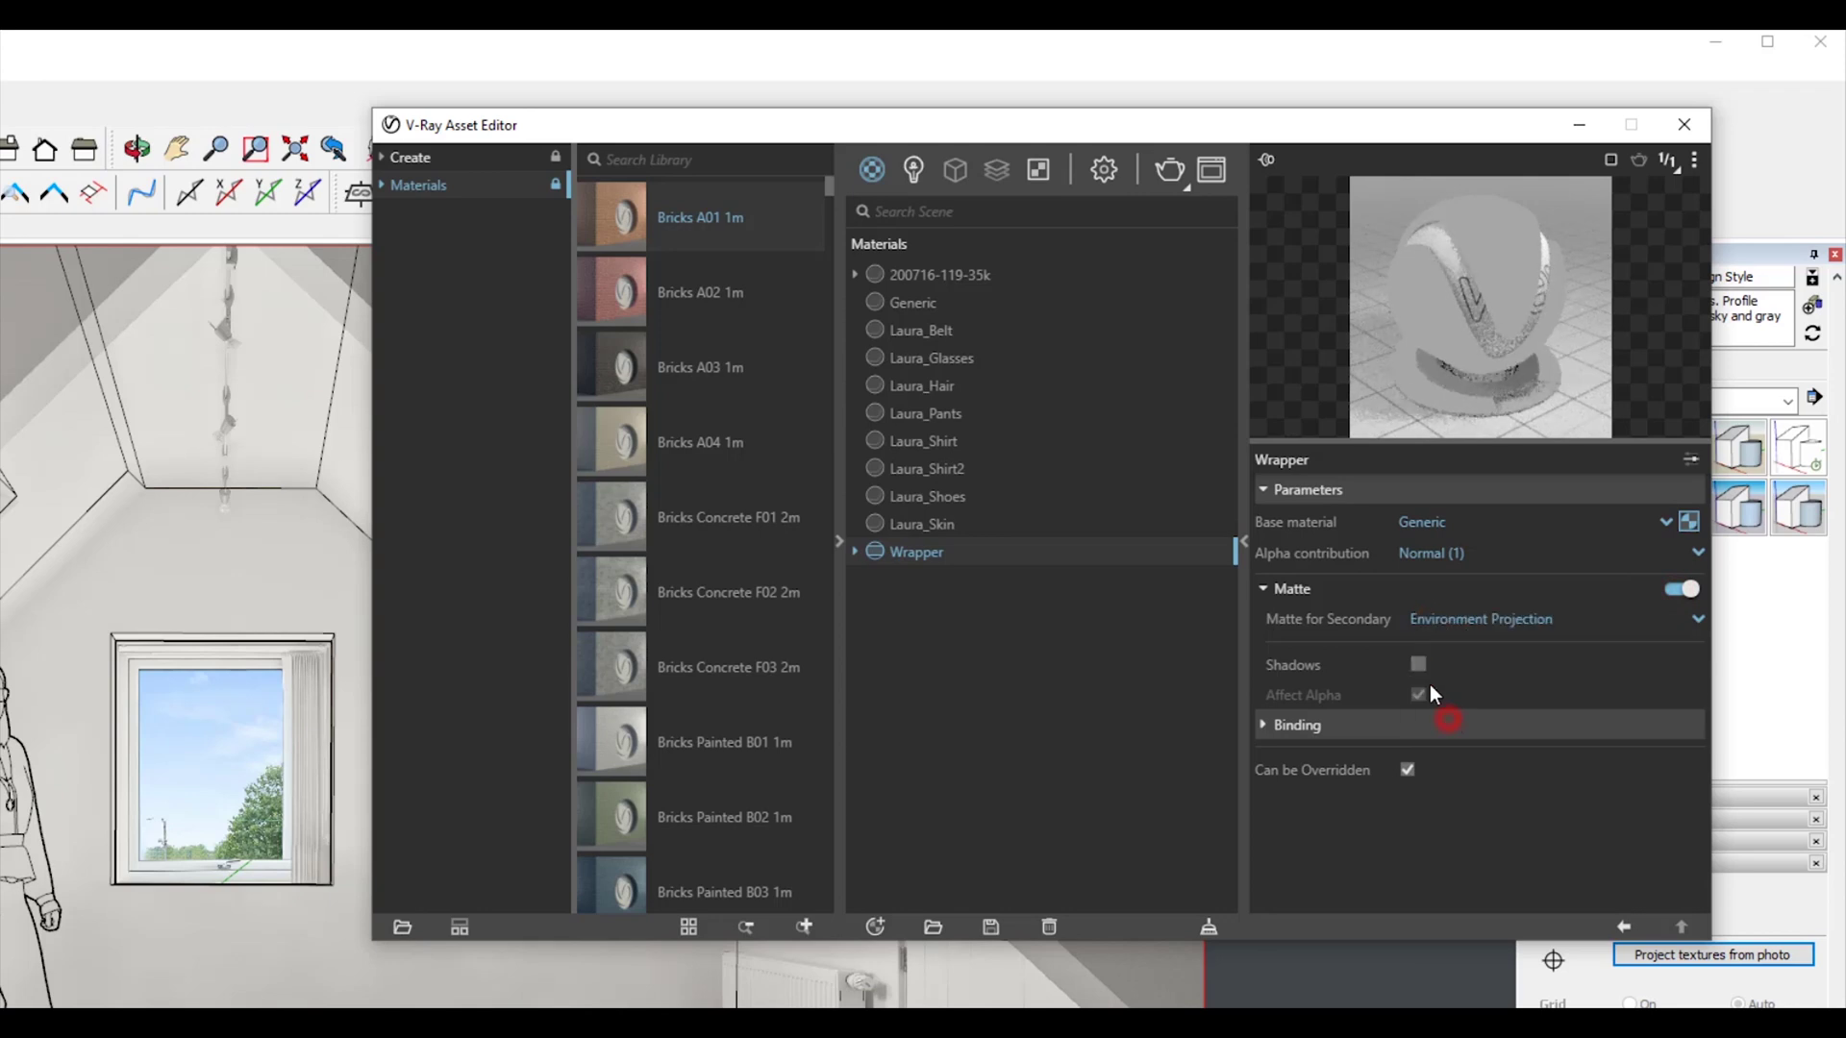
pyautogui.click(1418, 665)
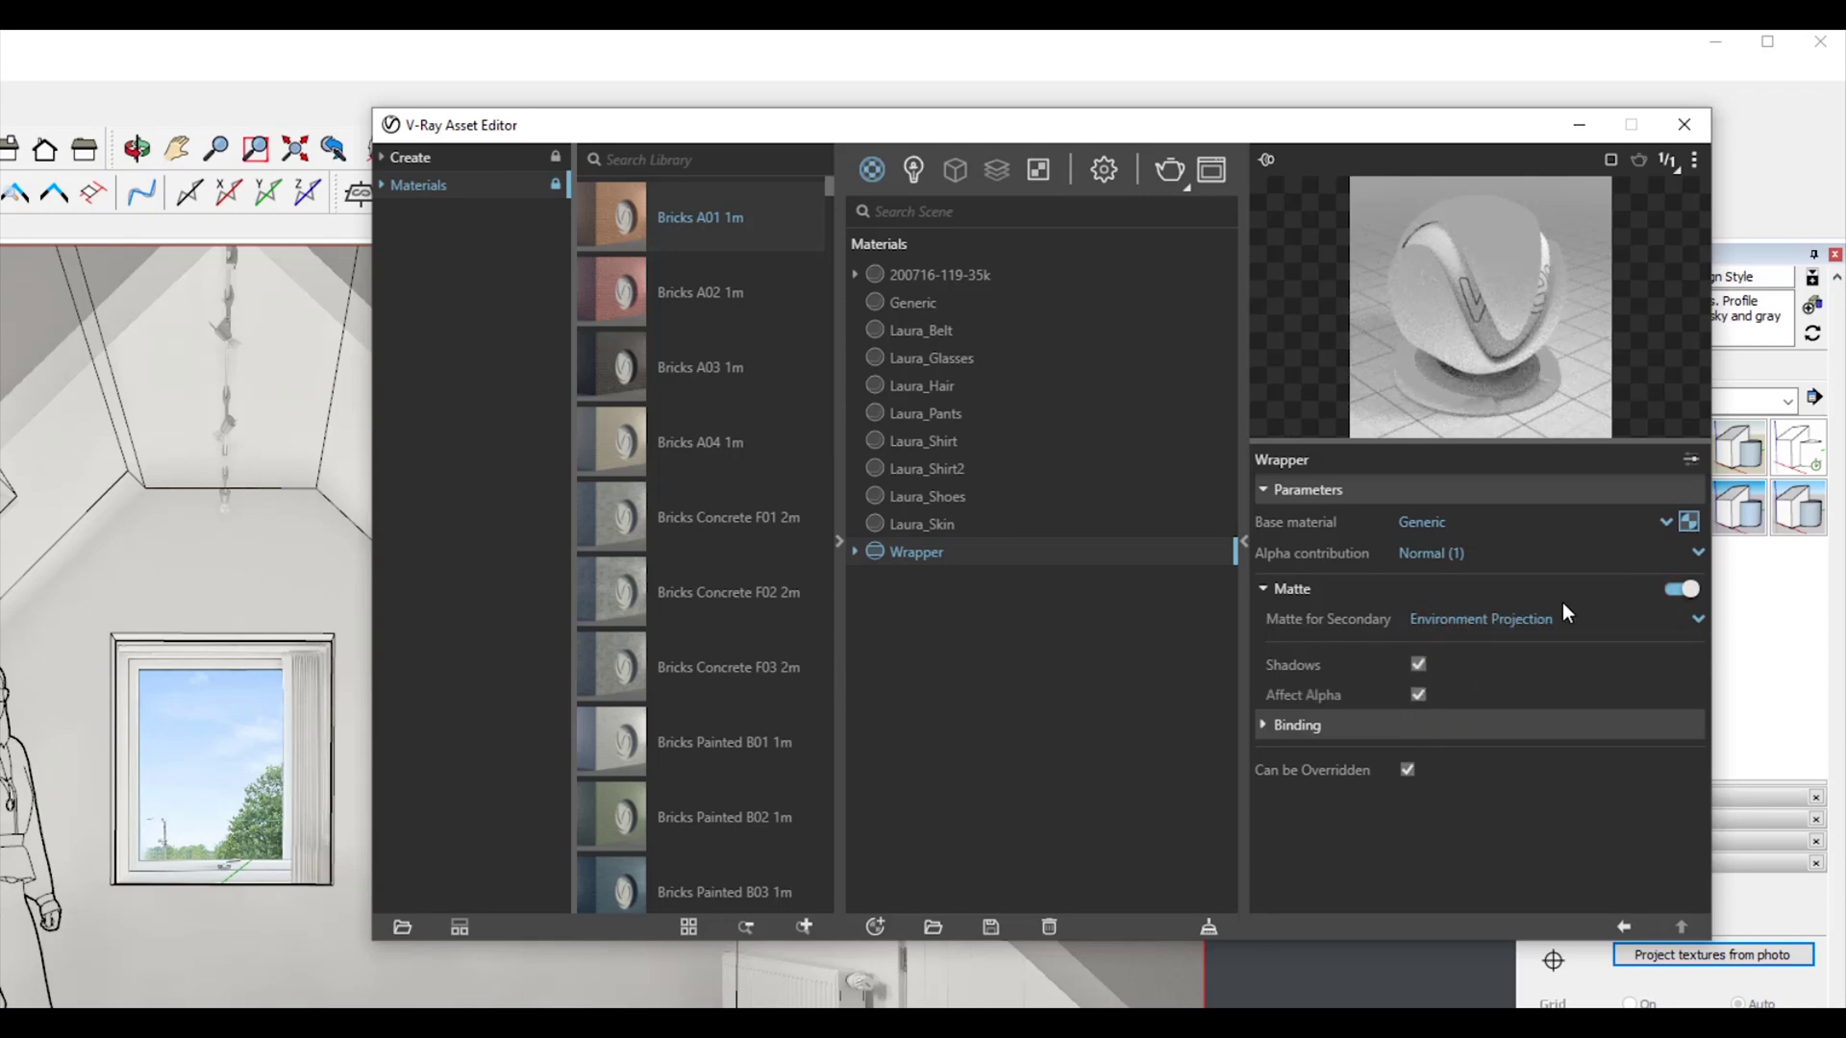
pyautogui.click(1429, 553)
pyautogui.click(1473, 638)
# Step: Apply the Wrapper material to the room group, including the window, and close the V-Ray Asset Editor
pyautogui.click(309, 623)
pyautogui.rightClick(912, 555)
pyautogui.click(938, 592)
pyautogui.click(214, 735)
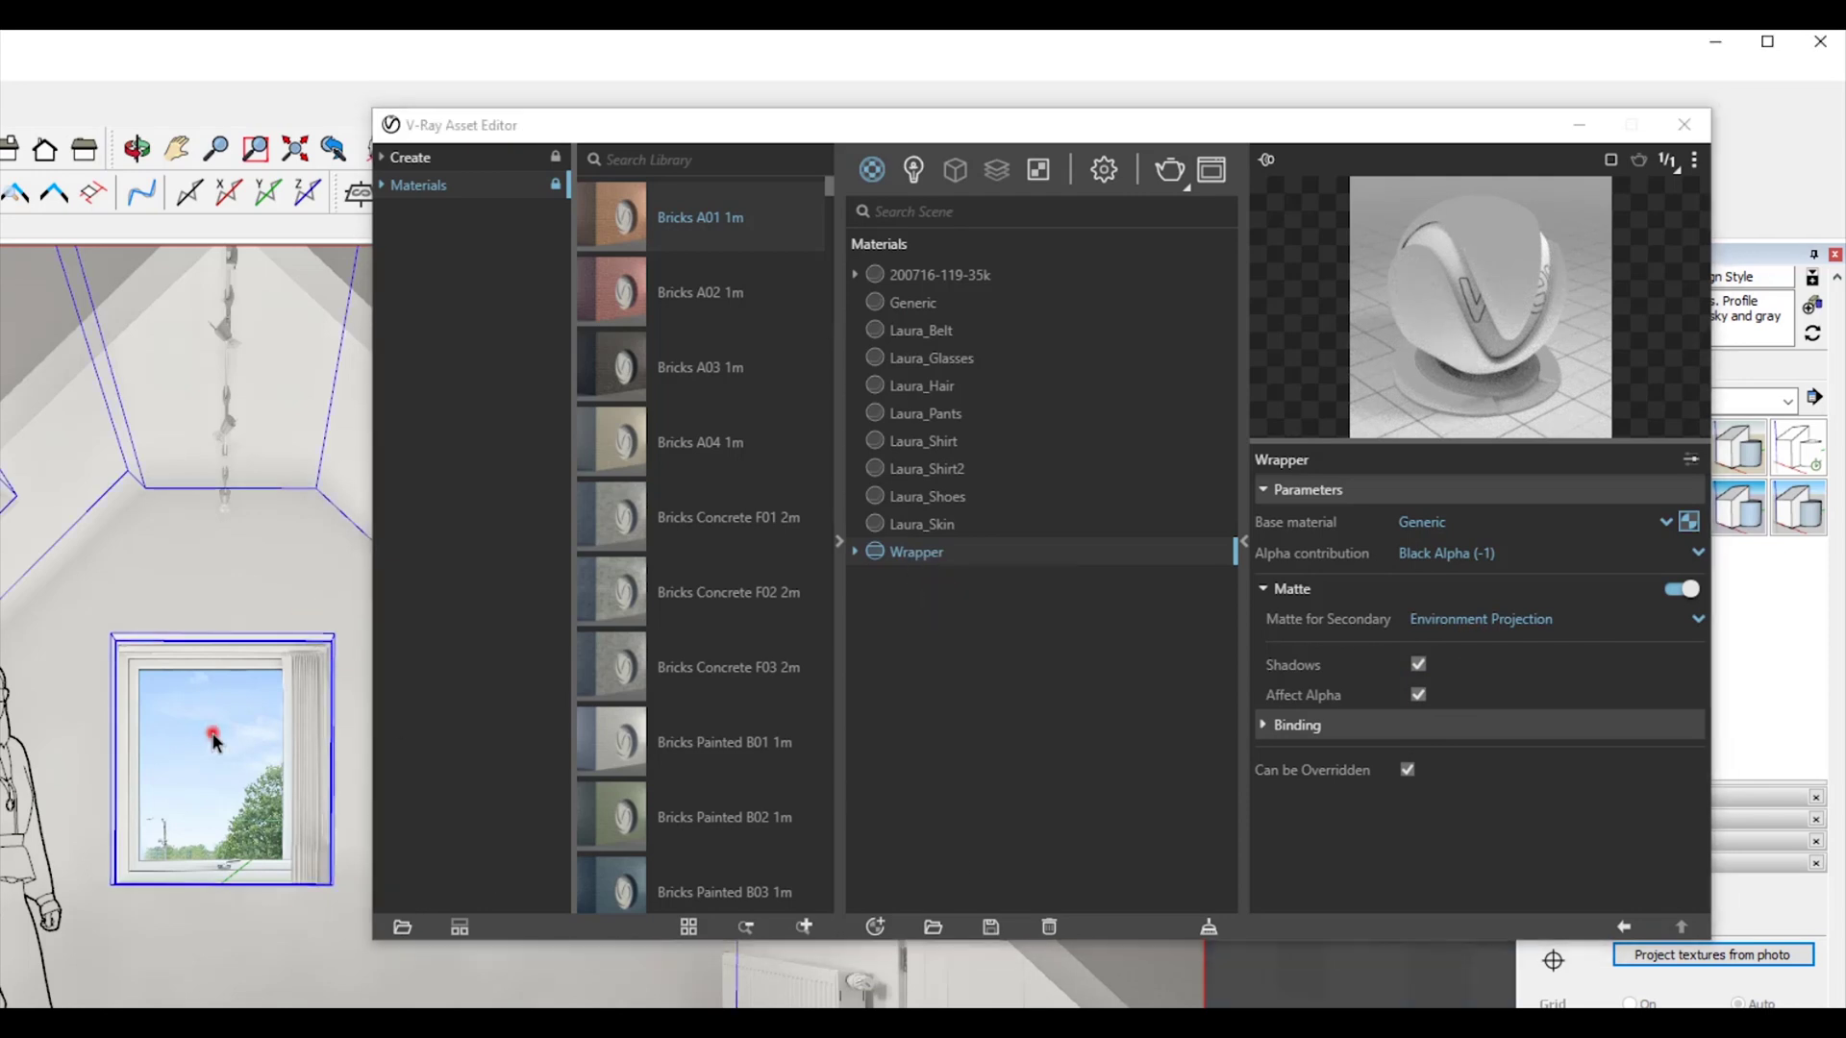
pyautogui.click(608, 125)
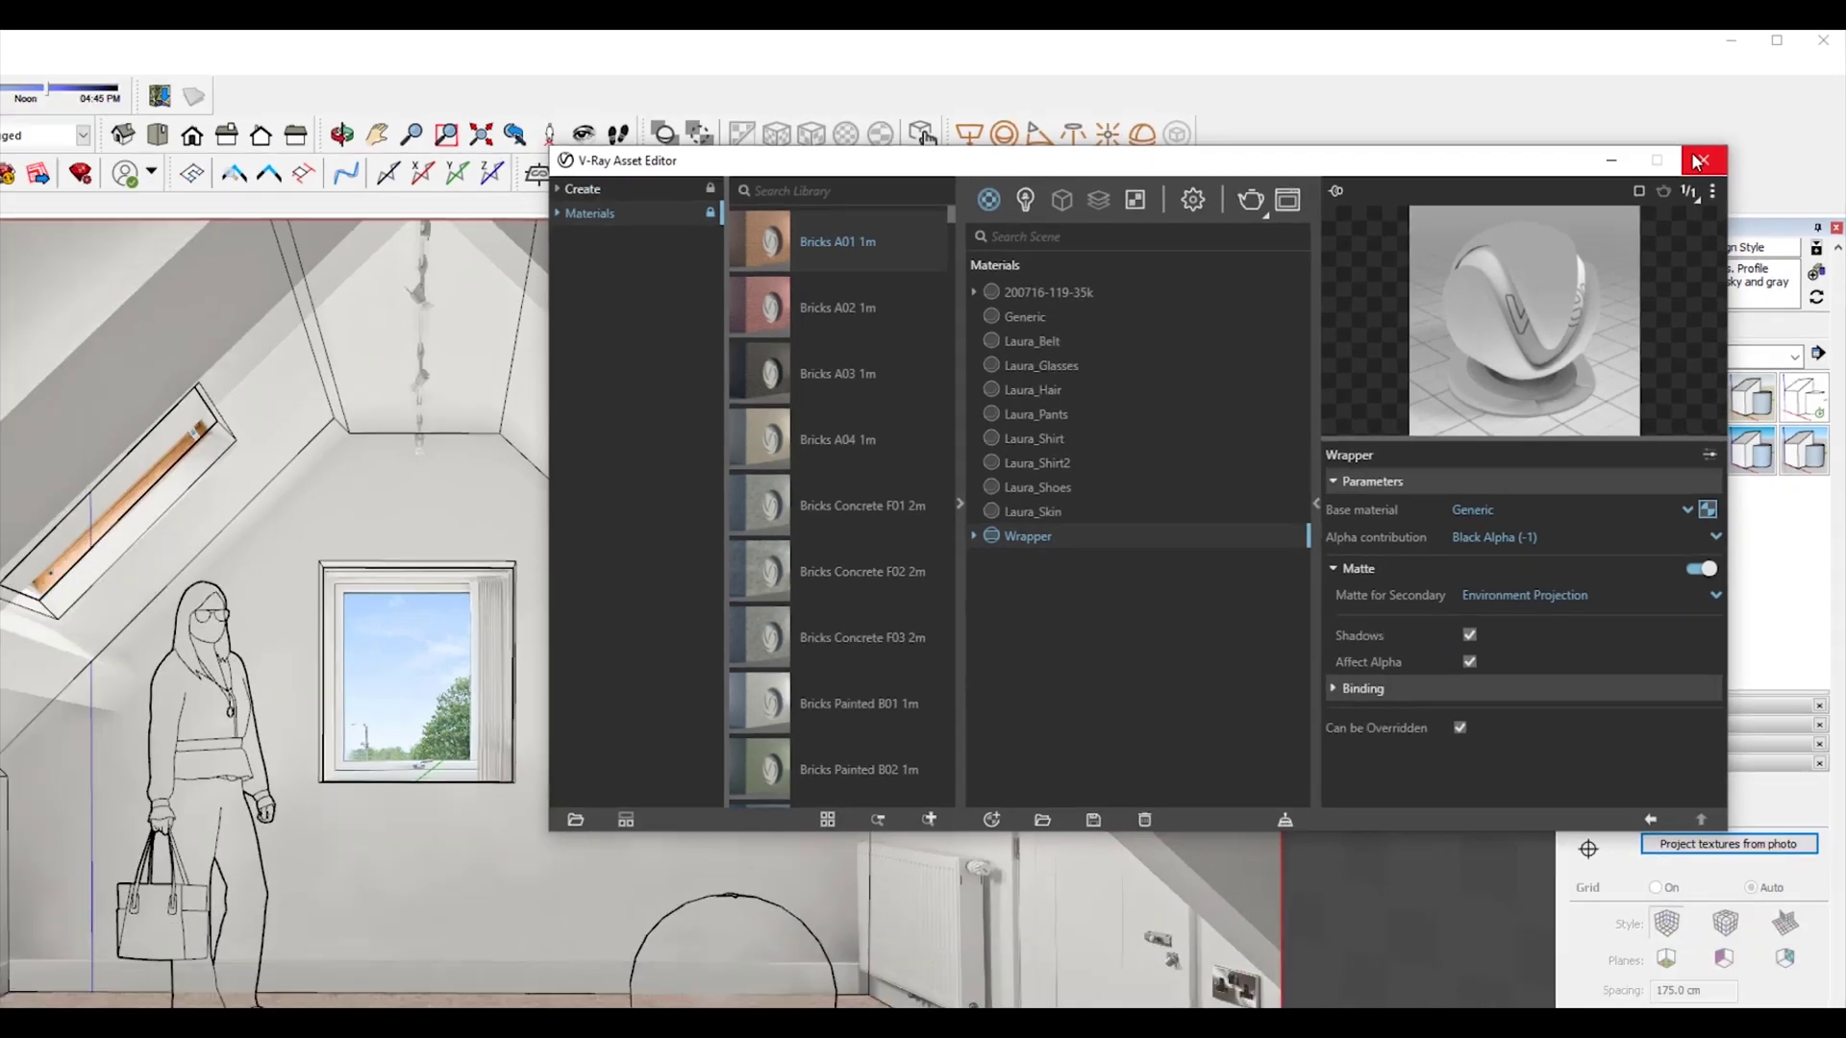
pyautogui.click(1699, 161)
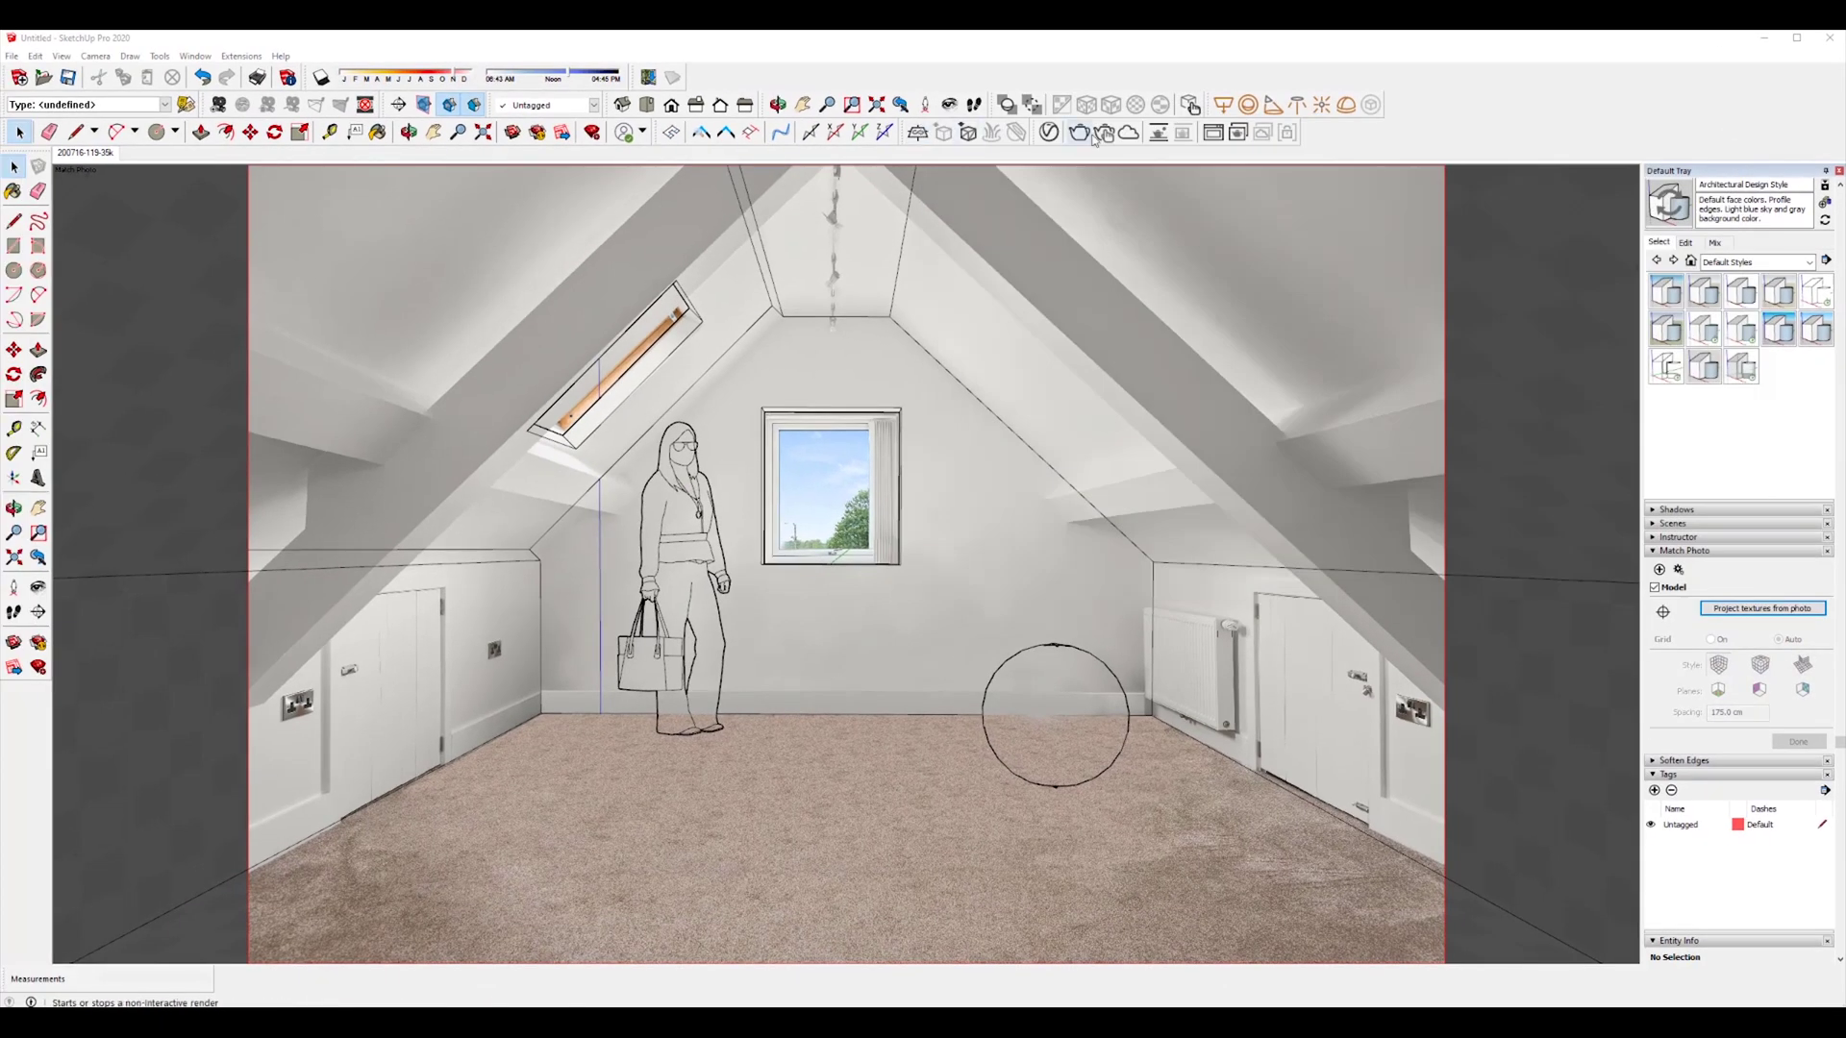
# Step: Start an interactive V-Ray render and set the SunLight intensity to 0
pyautogui.click(1096, 135)
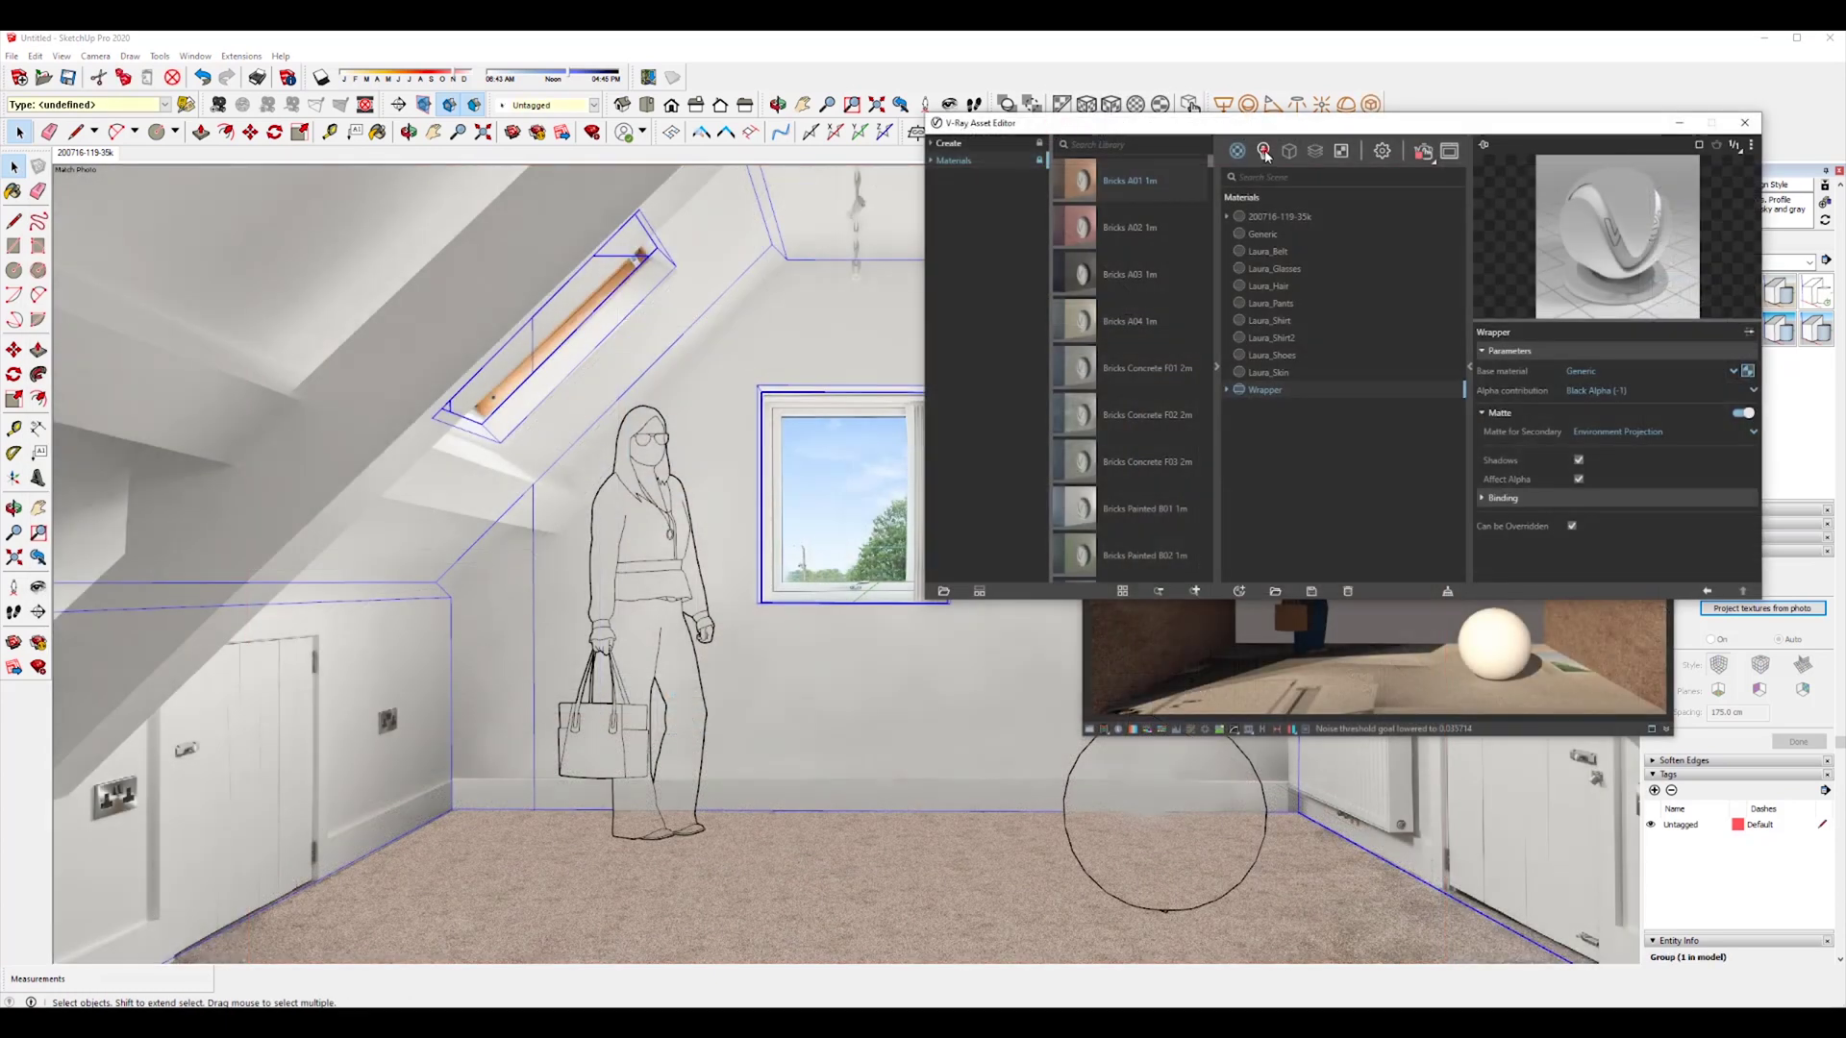
pyautogui.click(1264, 152)
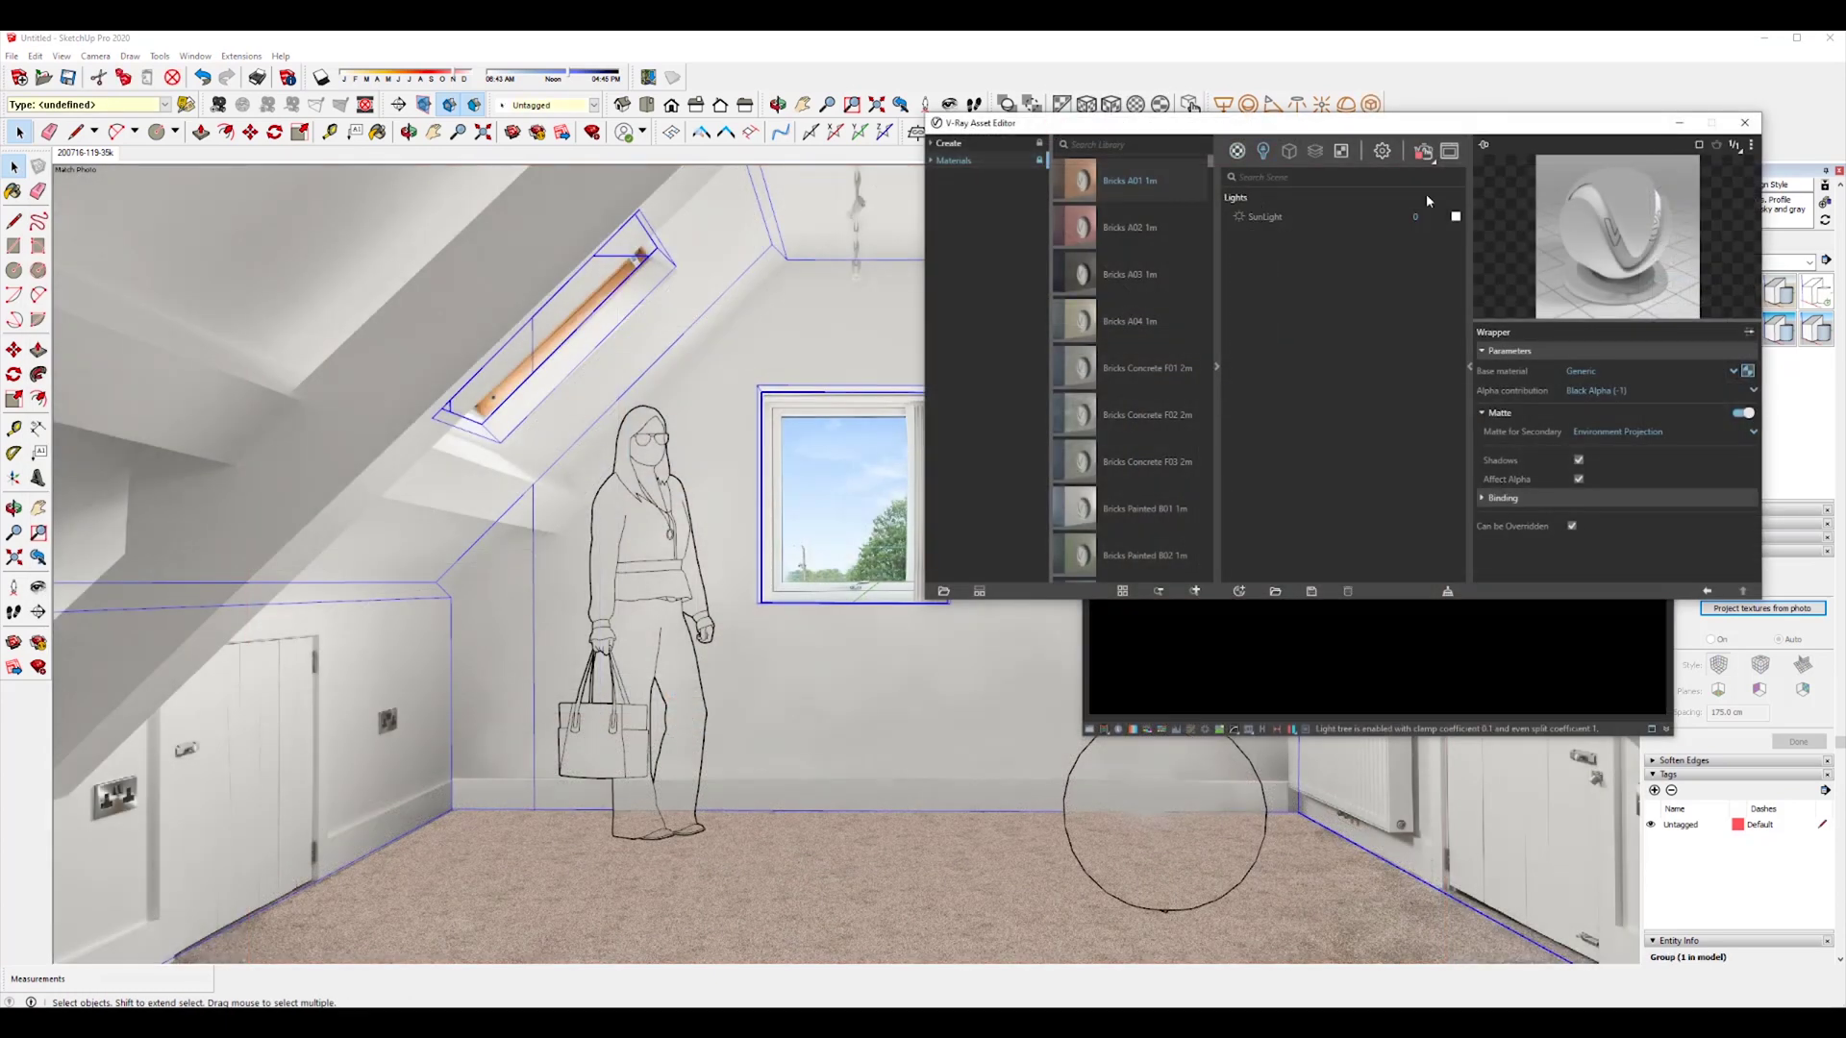
pyautogui.moveTo(1425, 123); pyautogui.dragTo(695, 369)
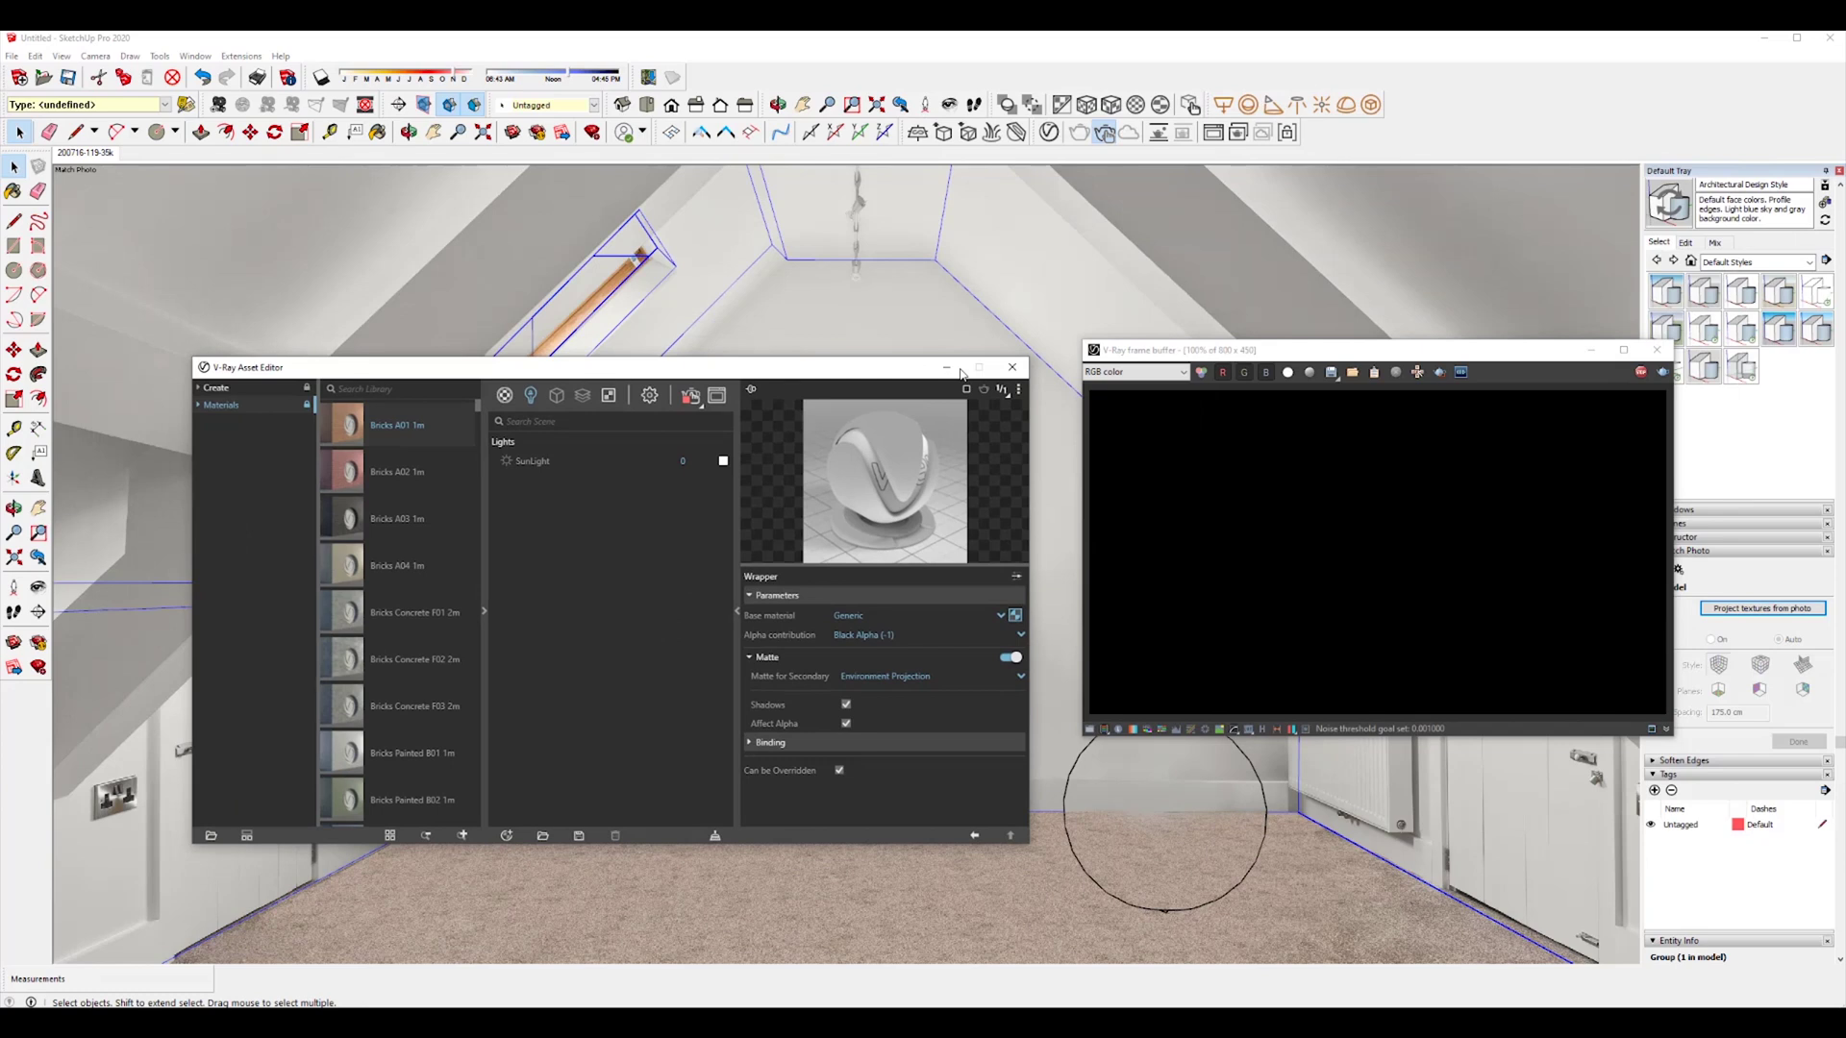
pyautogui.click(1013, 368)
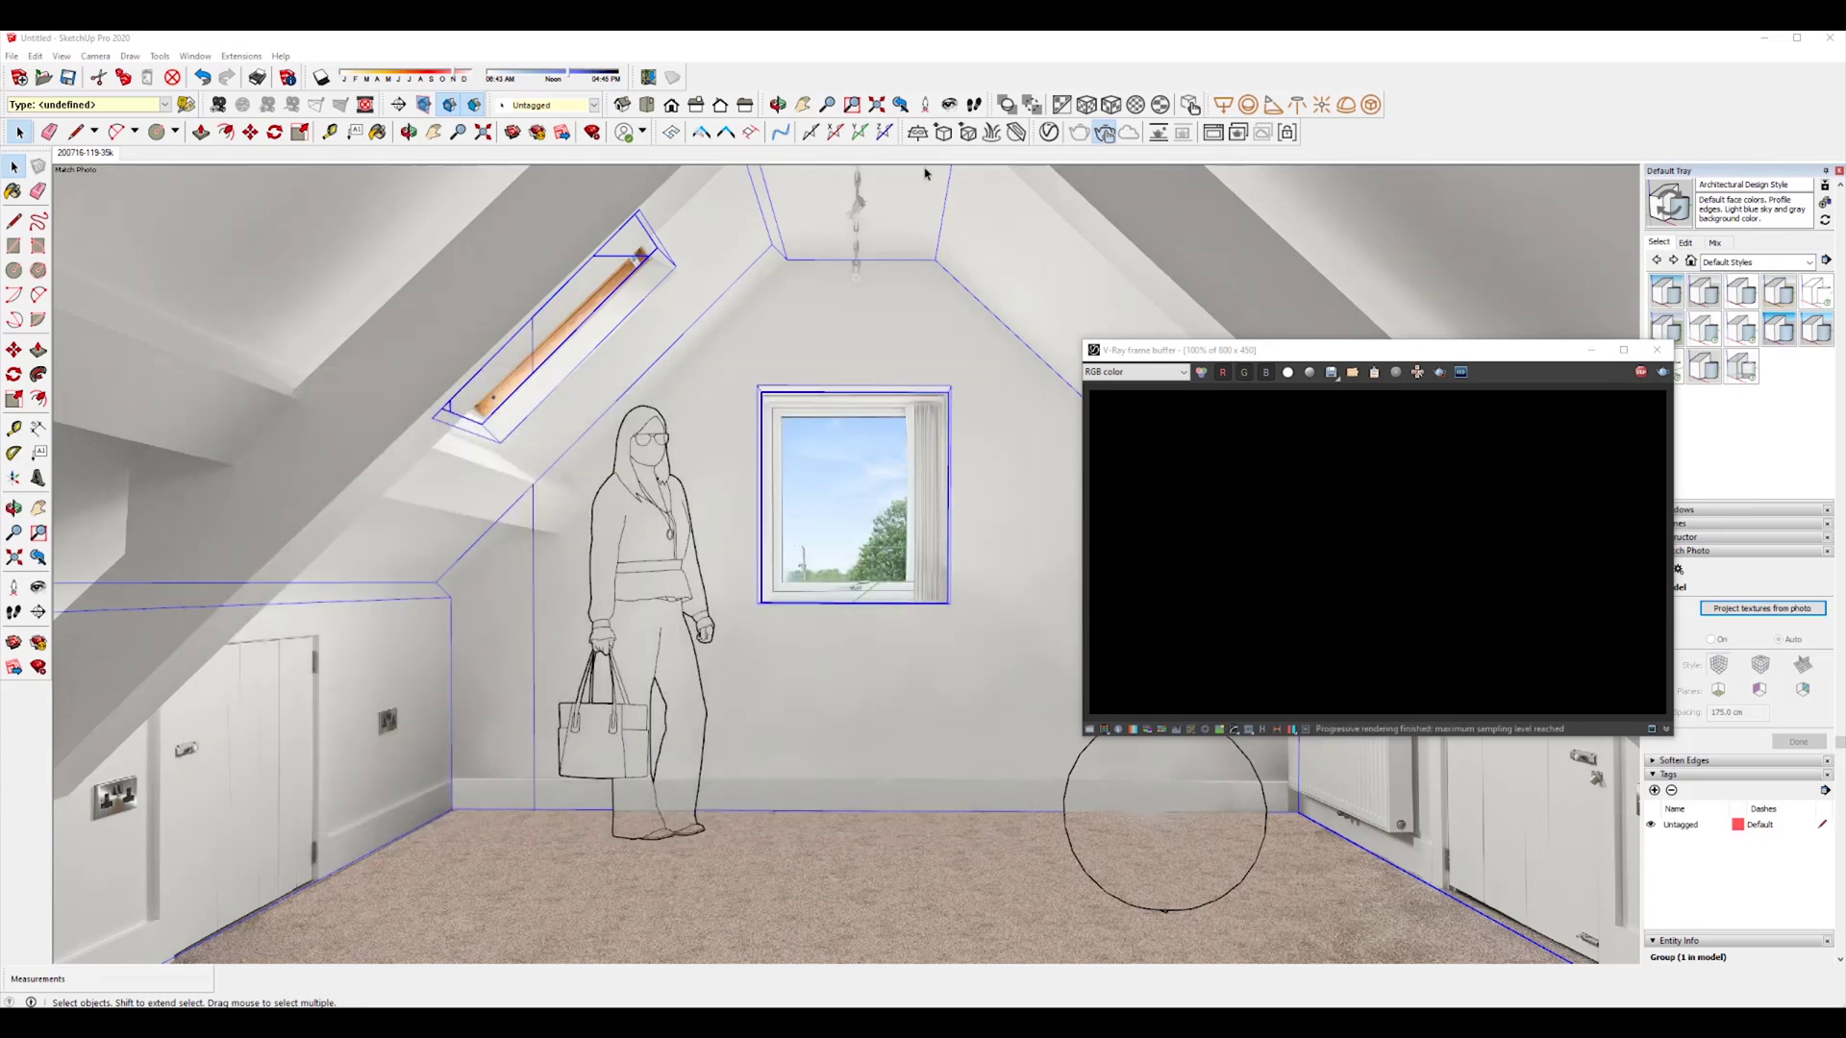
# Step: Draw a V-Ray rectangle light covering the end wall's window and select it
pyautogui.click(786, 479)
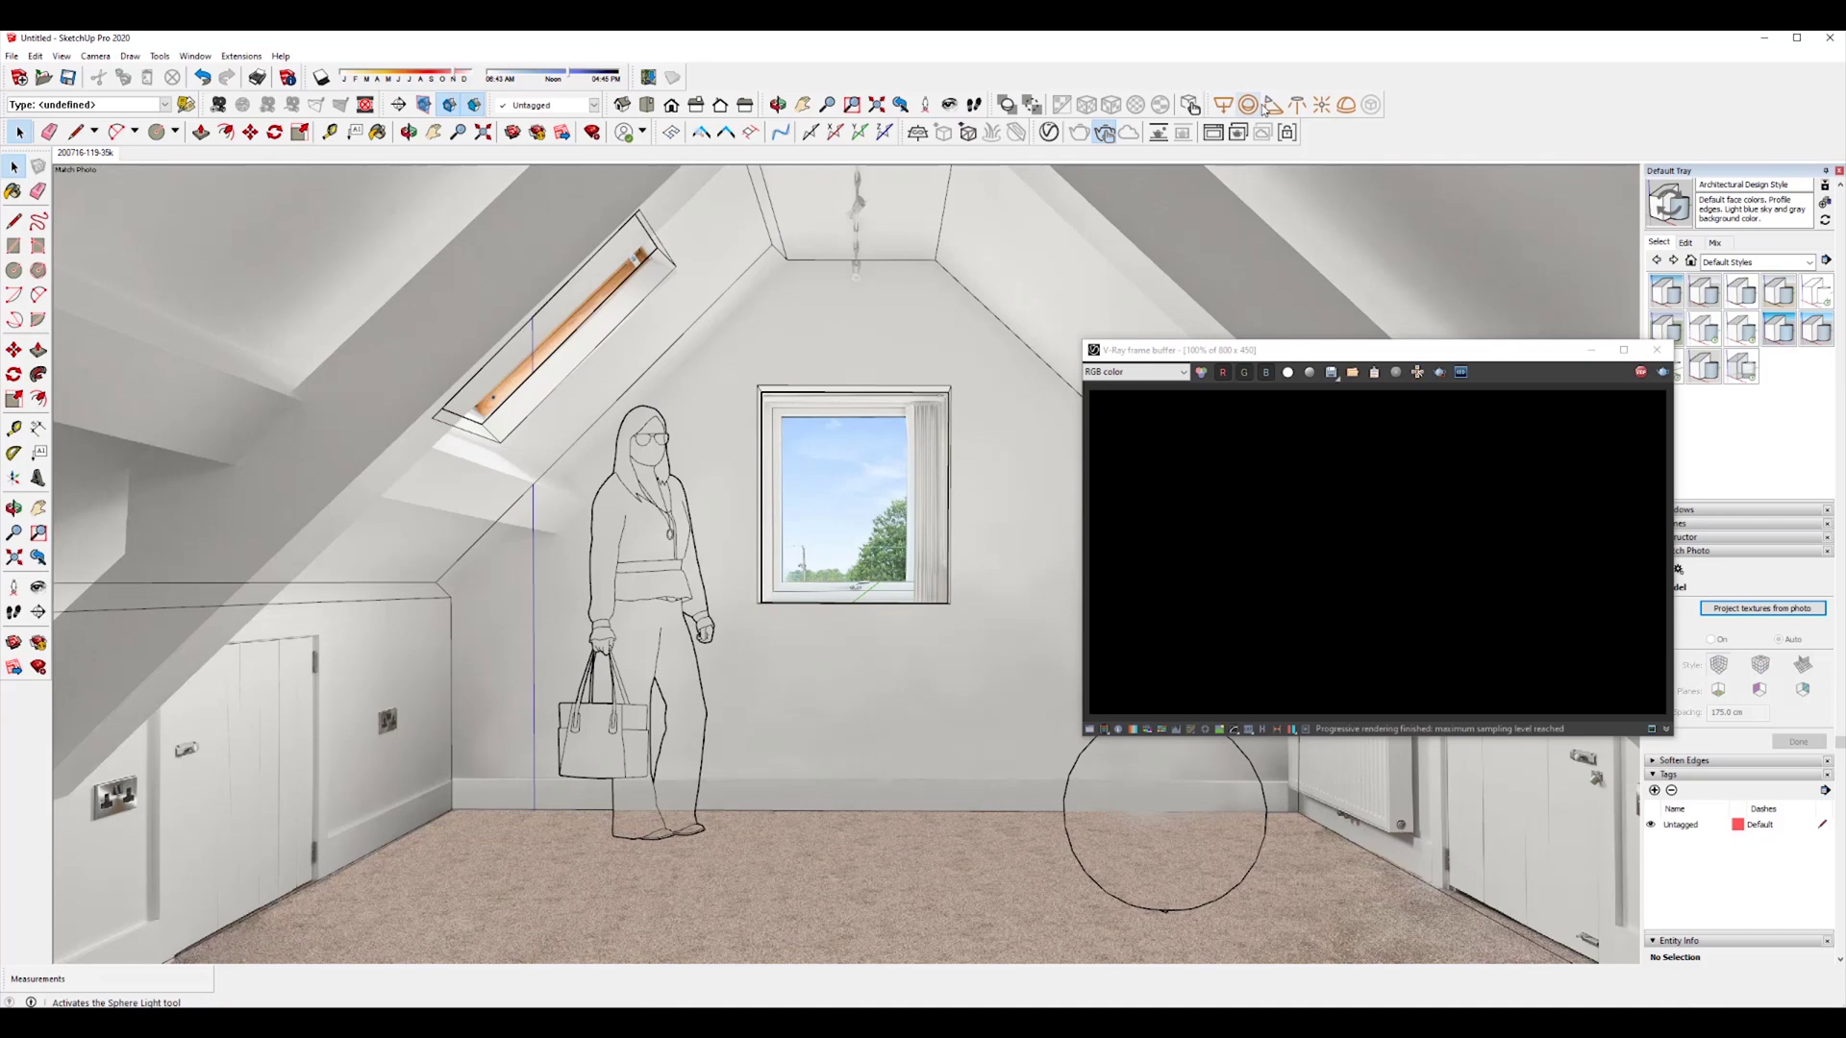
pyautogui.click(1221, 108)
pyautogui.click(755, 382)
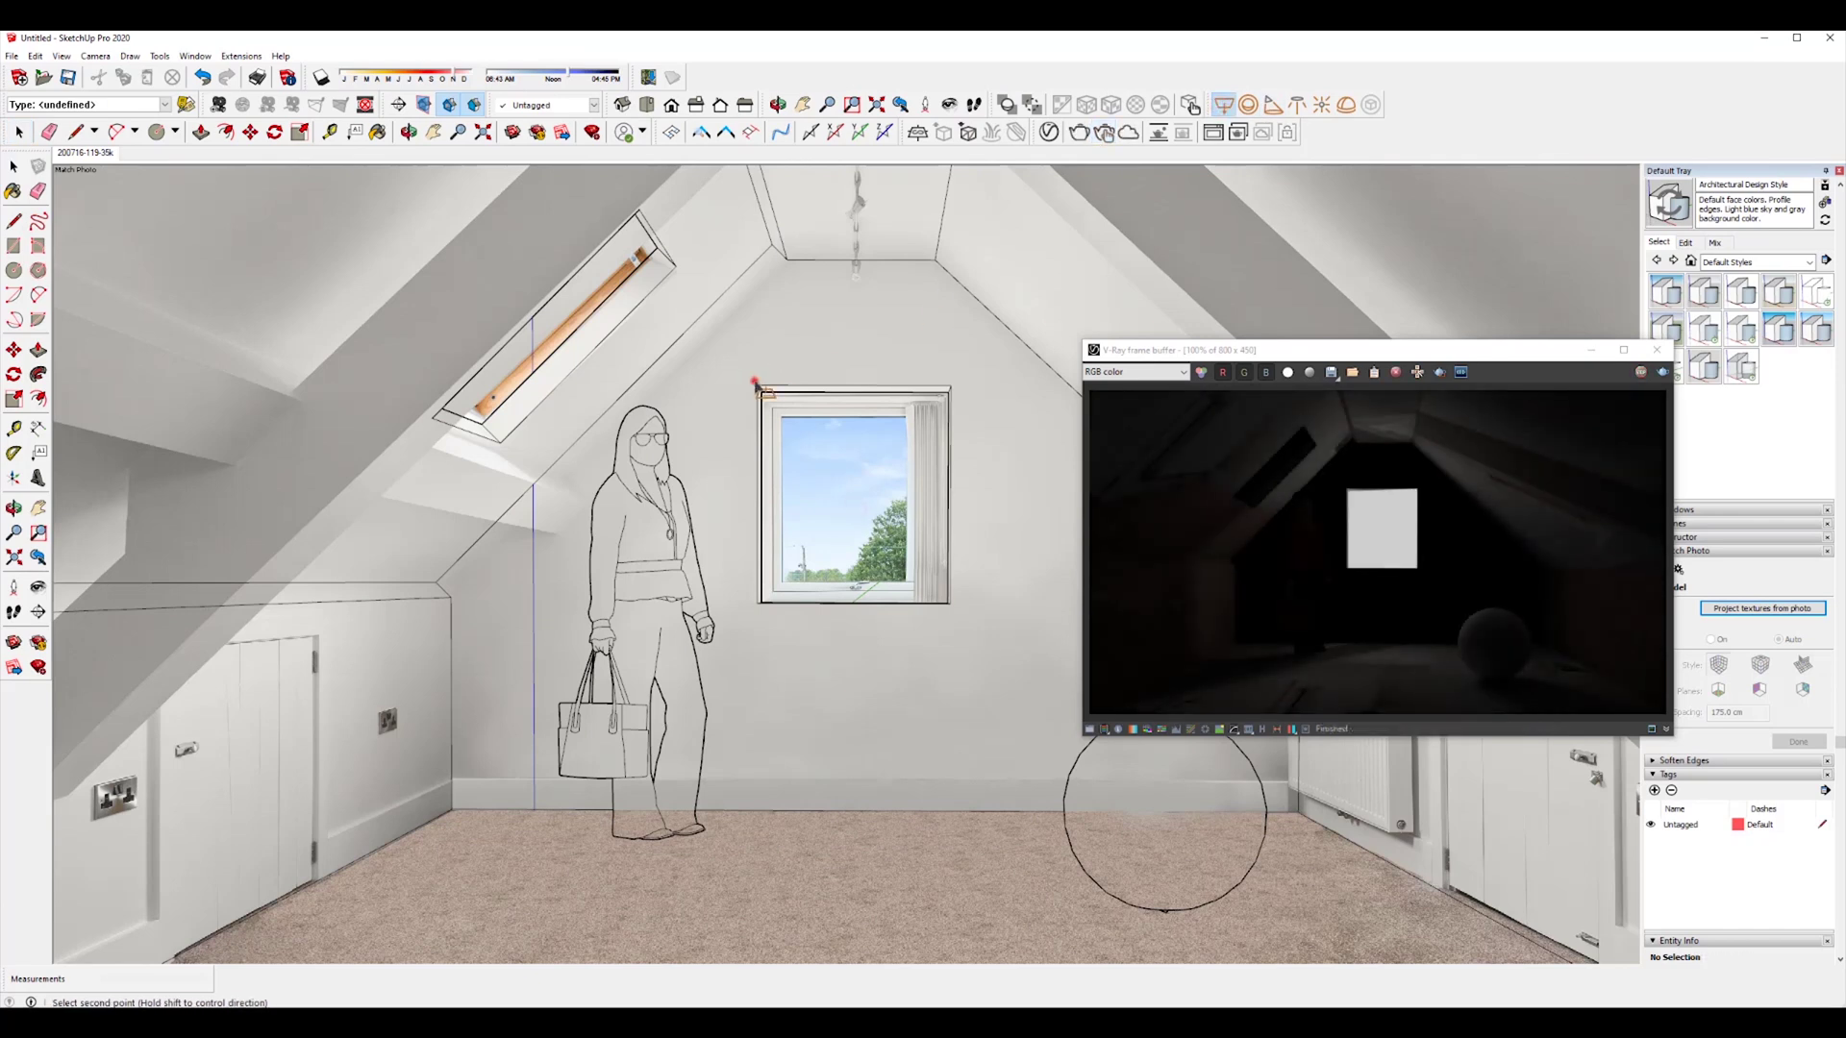
pyautogui.rightClick(903, 561)
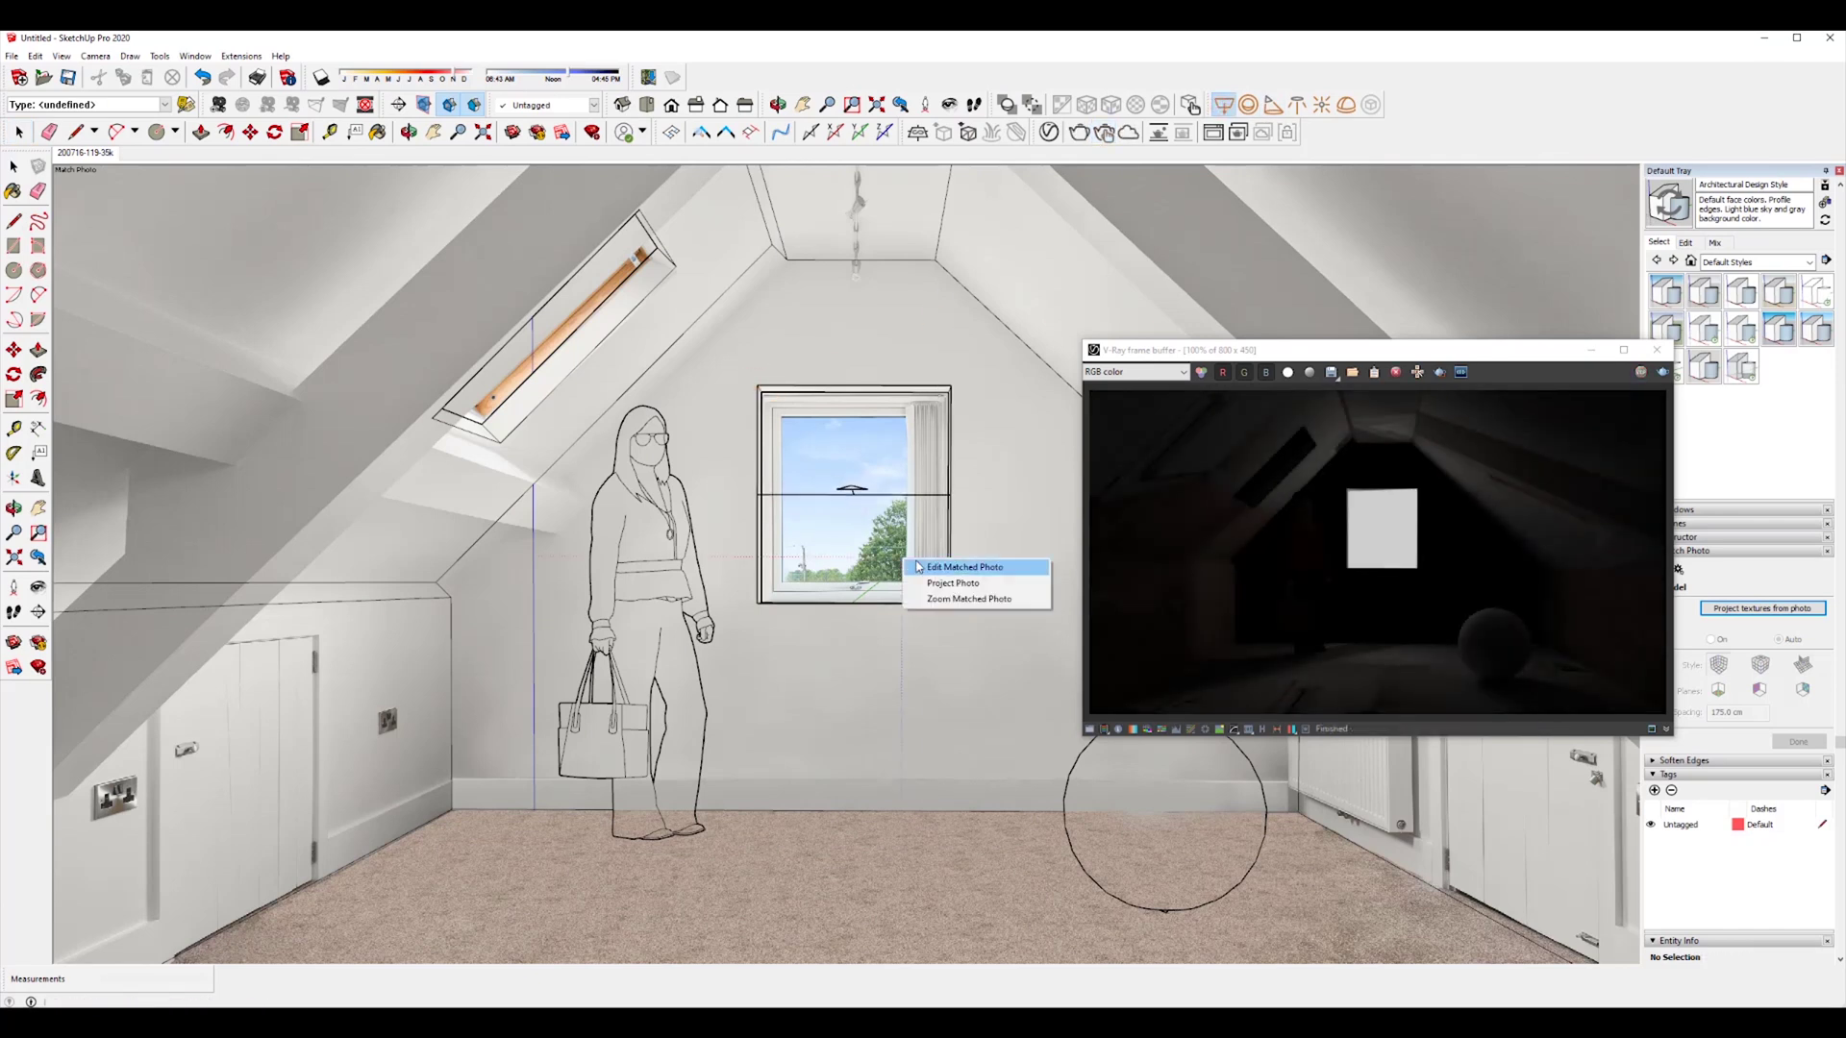
pyautogui.press('space')
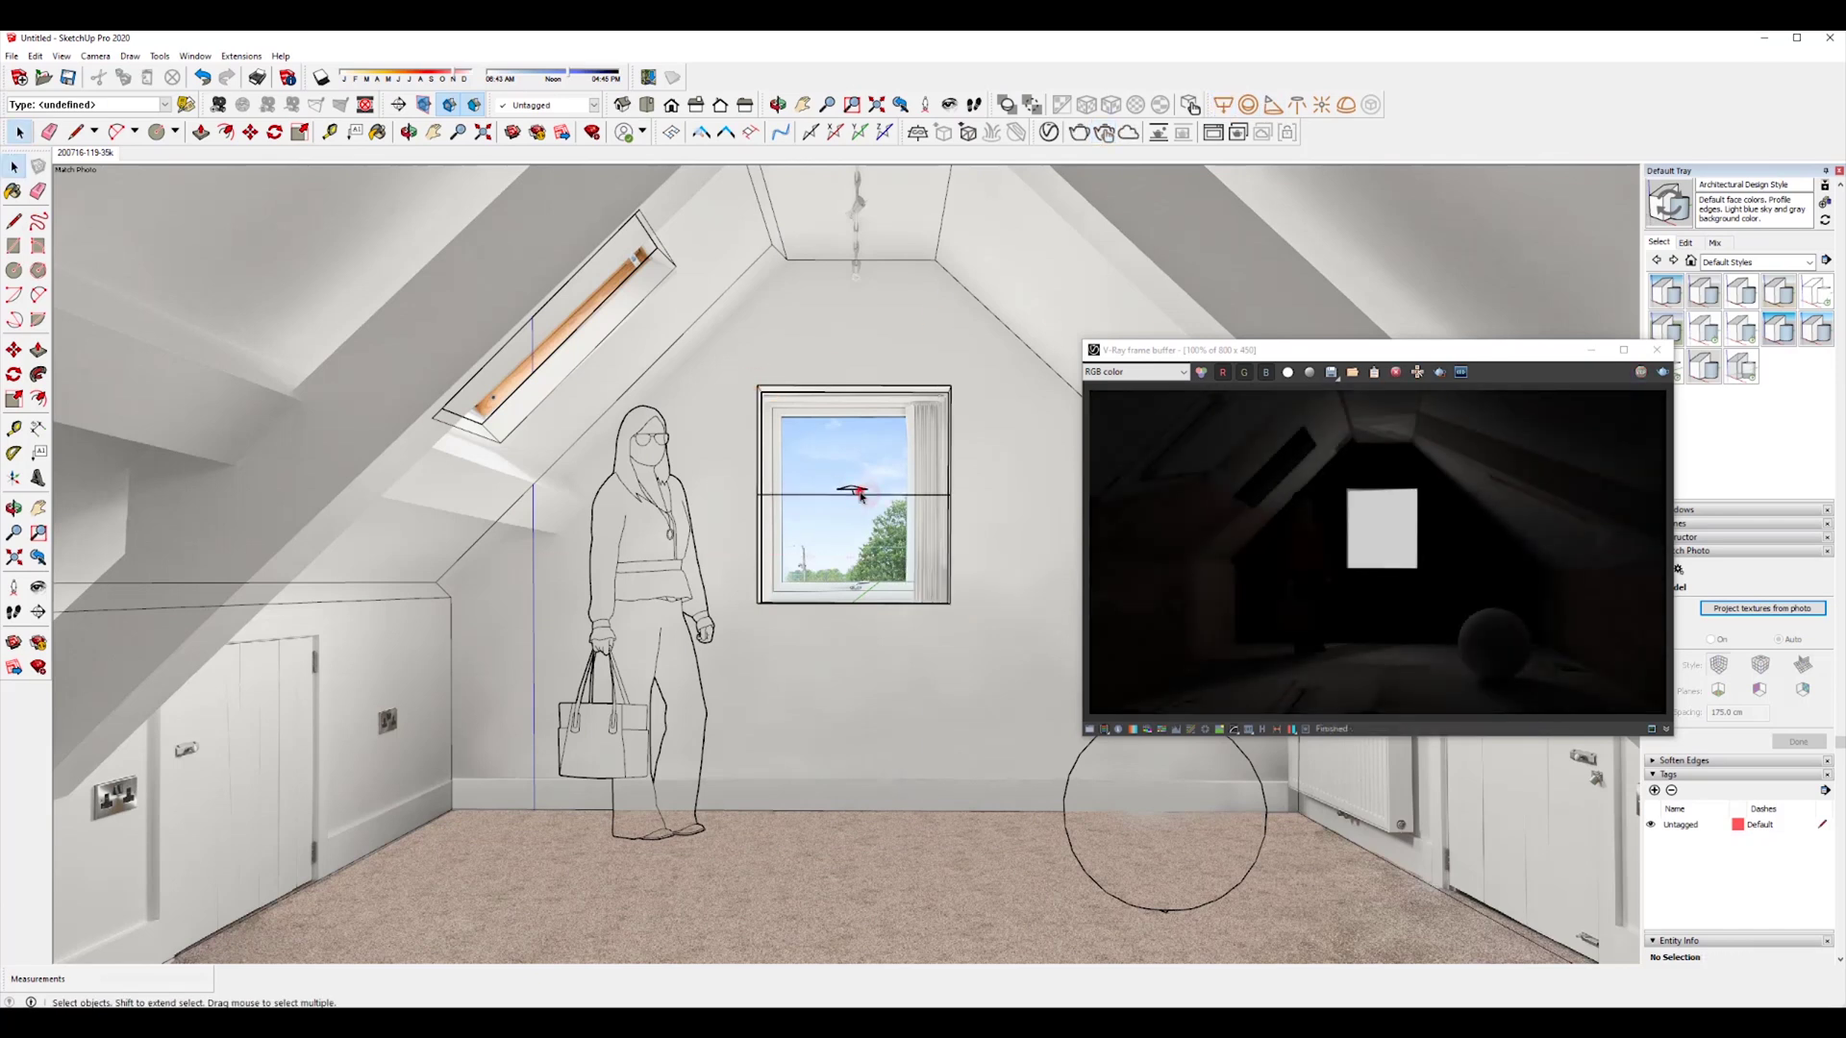
pyautogui.click(861, 492)
# Step: Set the window's rectangle light directionality to about 0.14 and make the light invisible in renders
pyautogui.moveTo(1428, 352); pyautogui.dragTo(986, 315)
pyautogui.click(1049, 132)
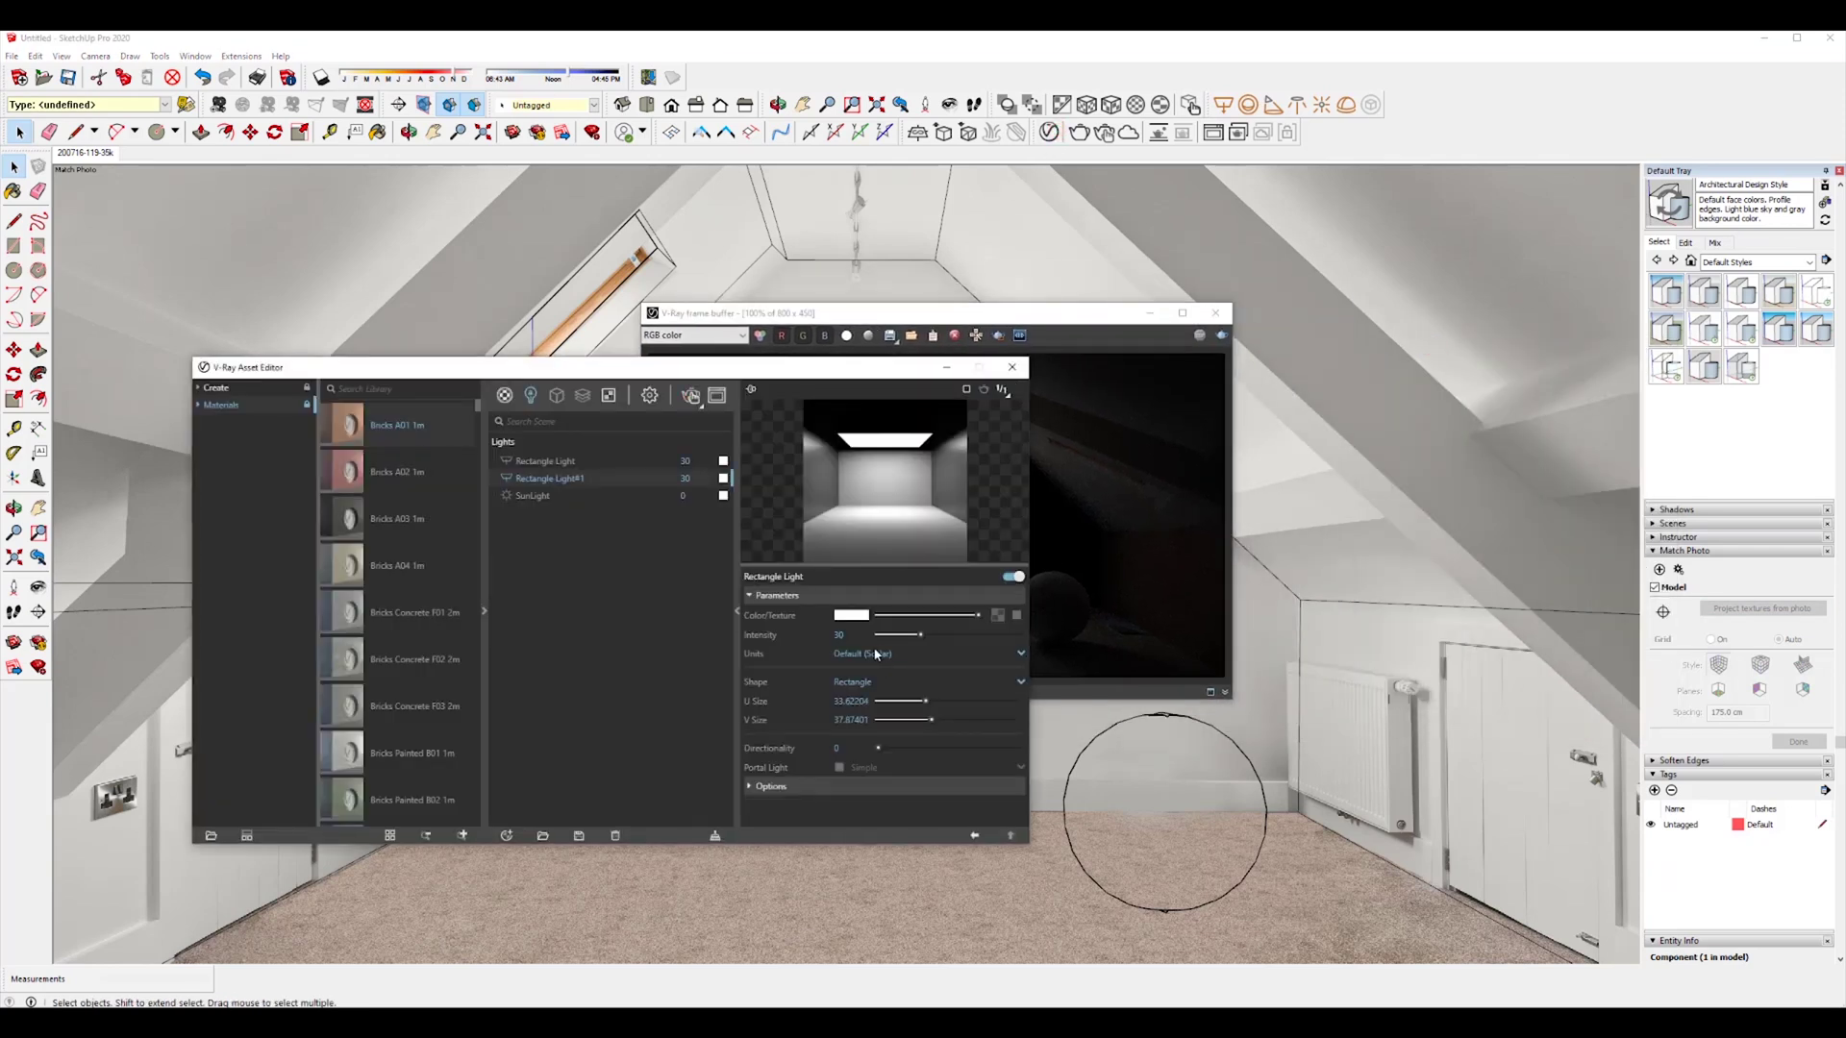
pyautogui.click(893, 748)
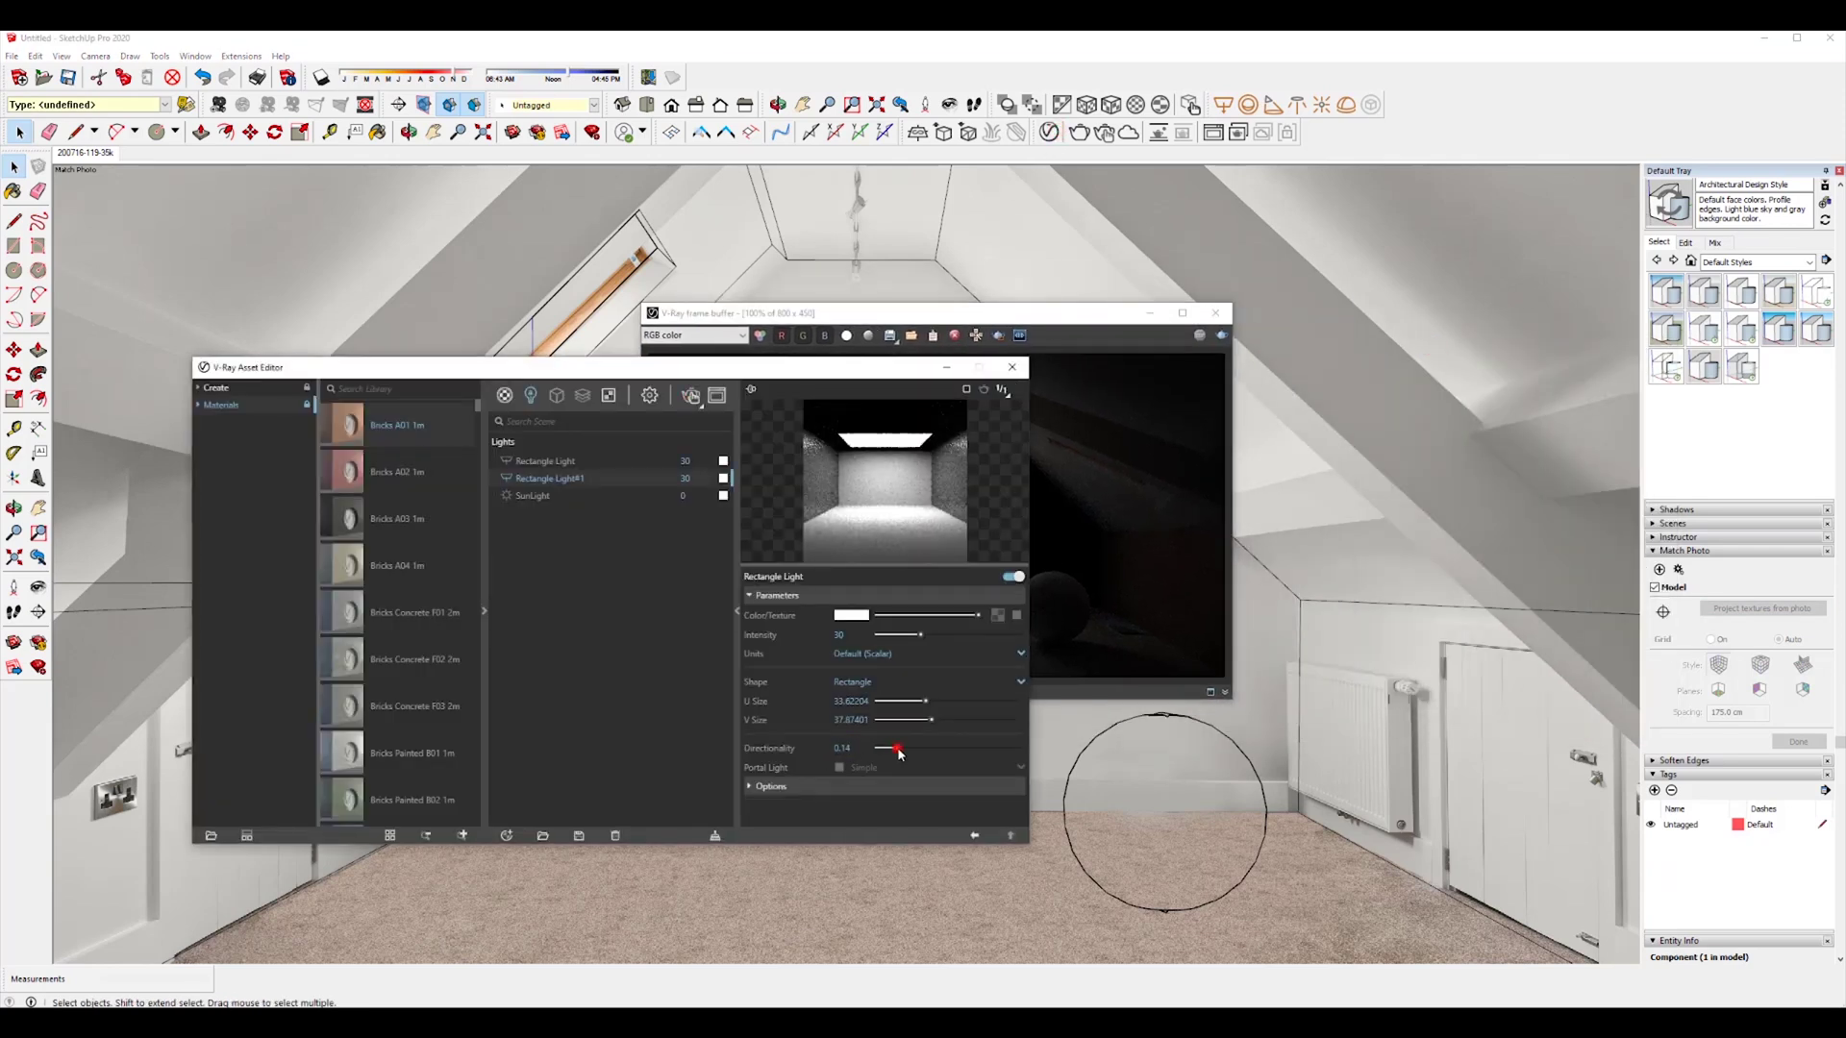
pyautogui.click(760, 790)
pyautogui.click(838, 805)
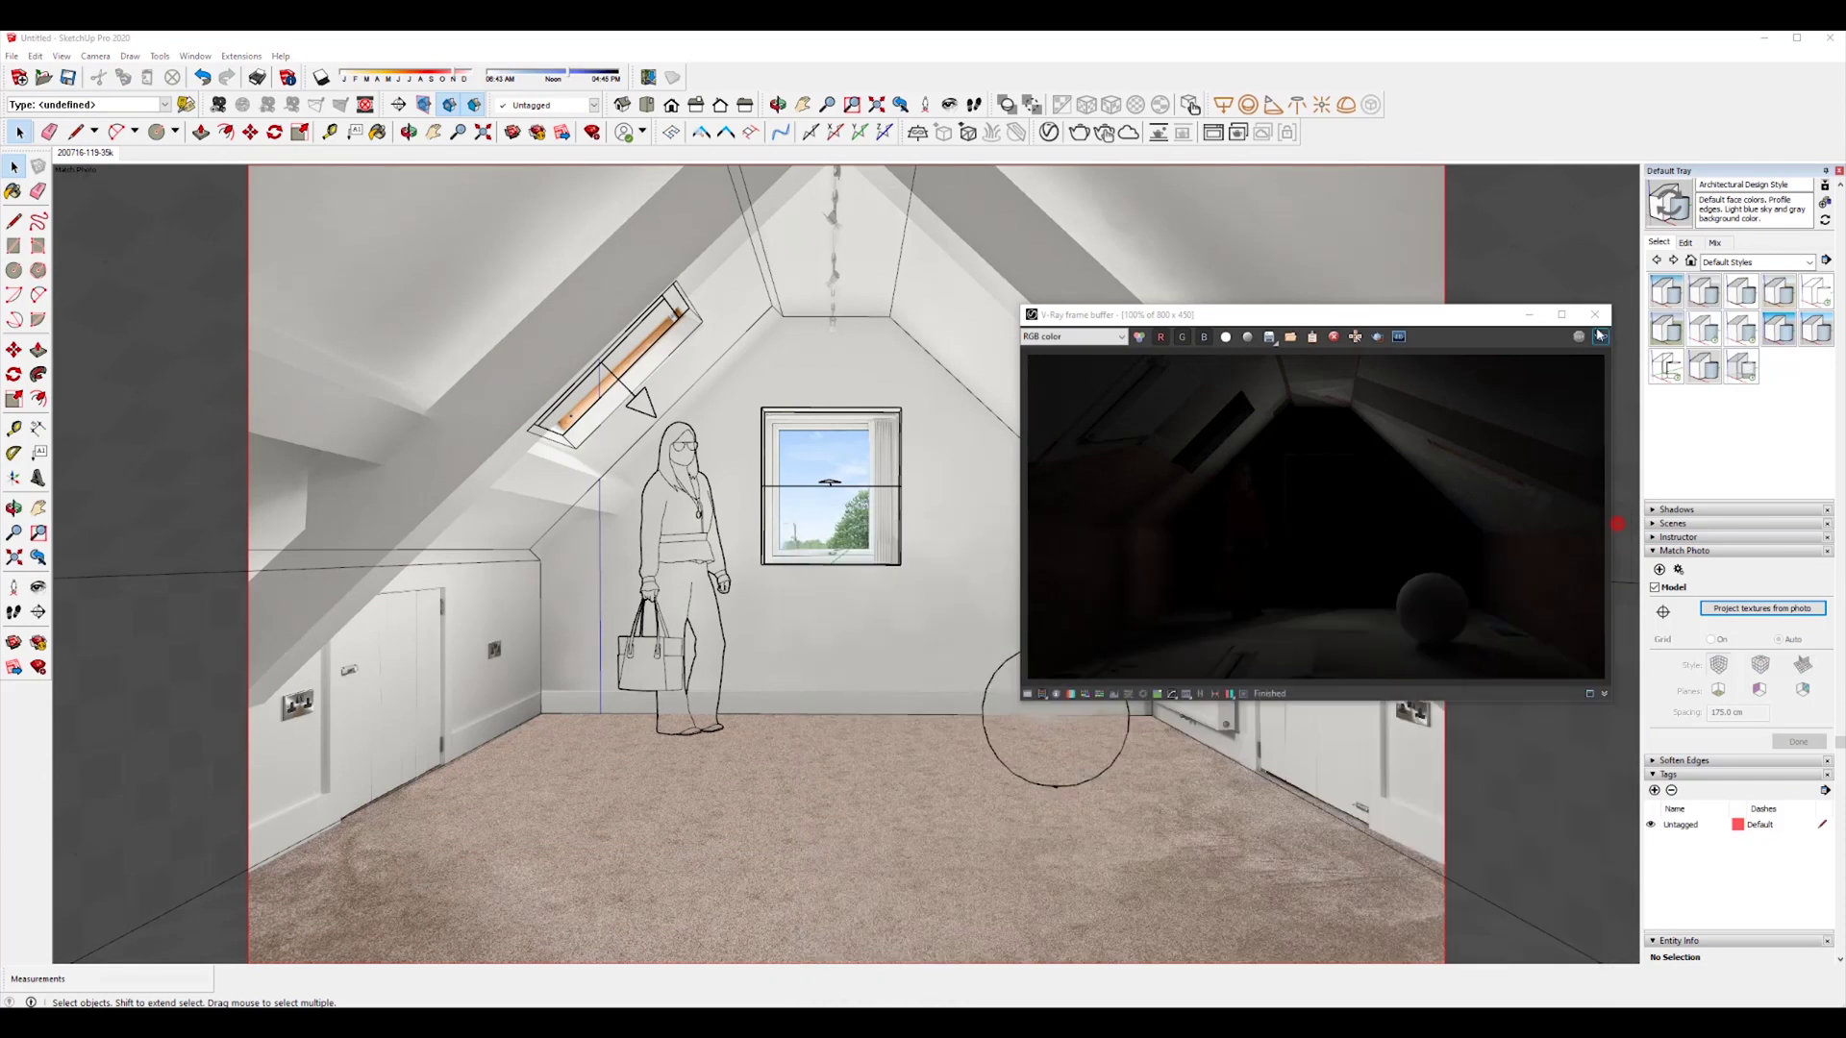
# Step: Run the render again to check the lighting from the window and skylight
pyautogui.click(1600, 336)
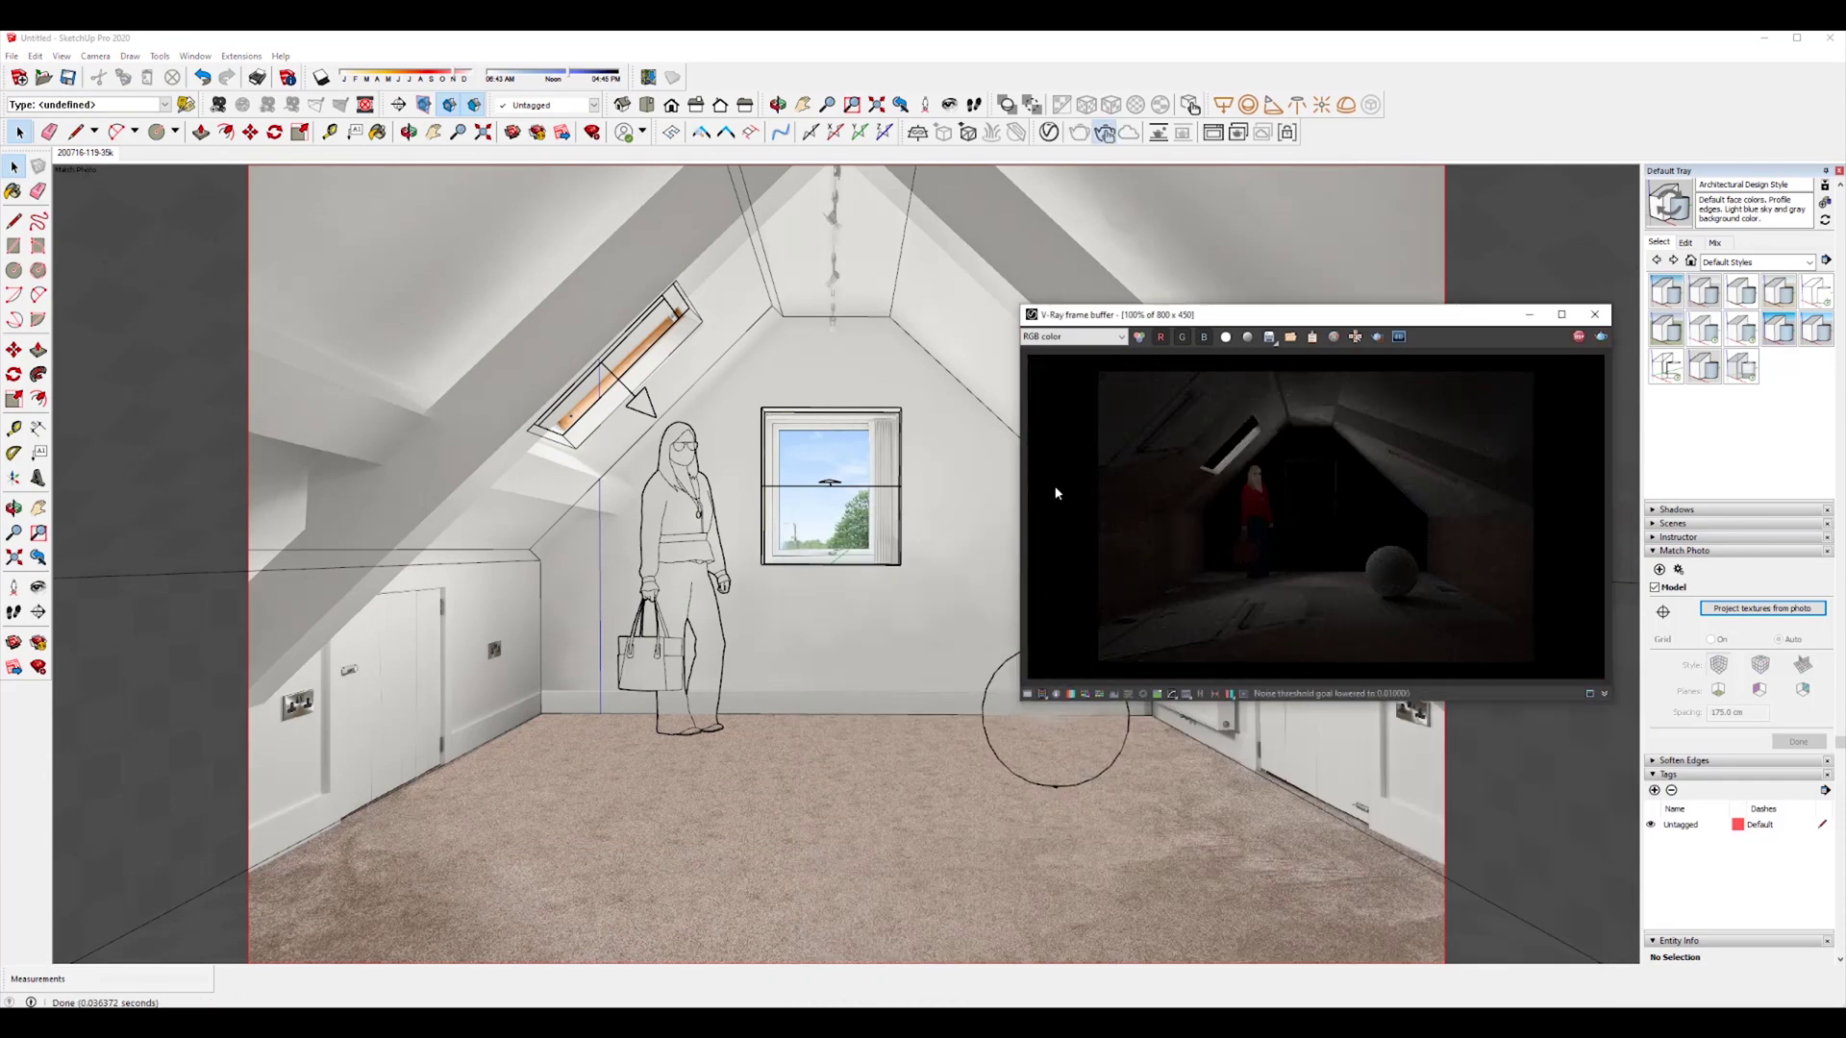
pyautogui.click(829, 491)
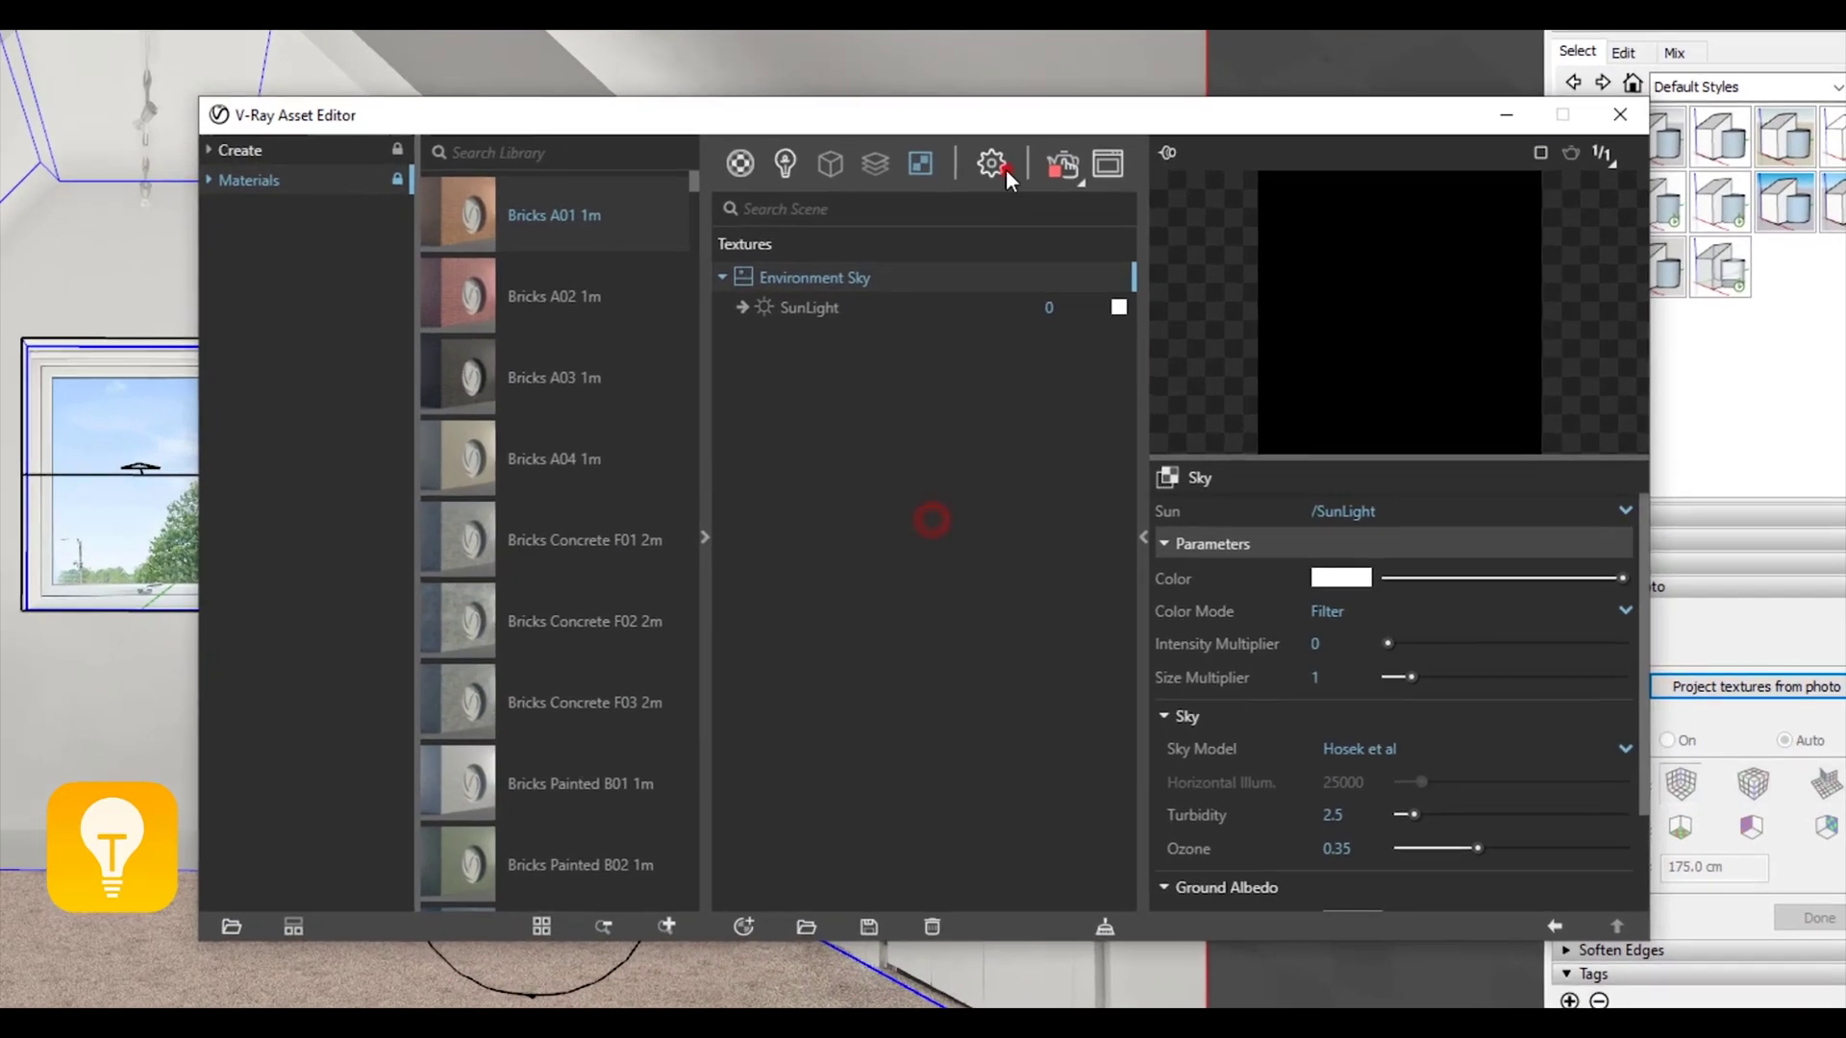
# Step: Enable the Safe Frame in the render output settings and change the aspect ratio to Custom
pyautogui.click(1321, 308)
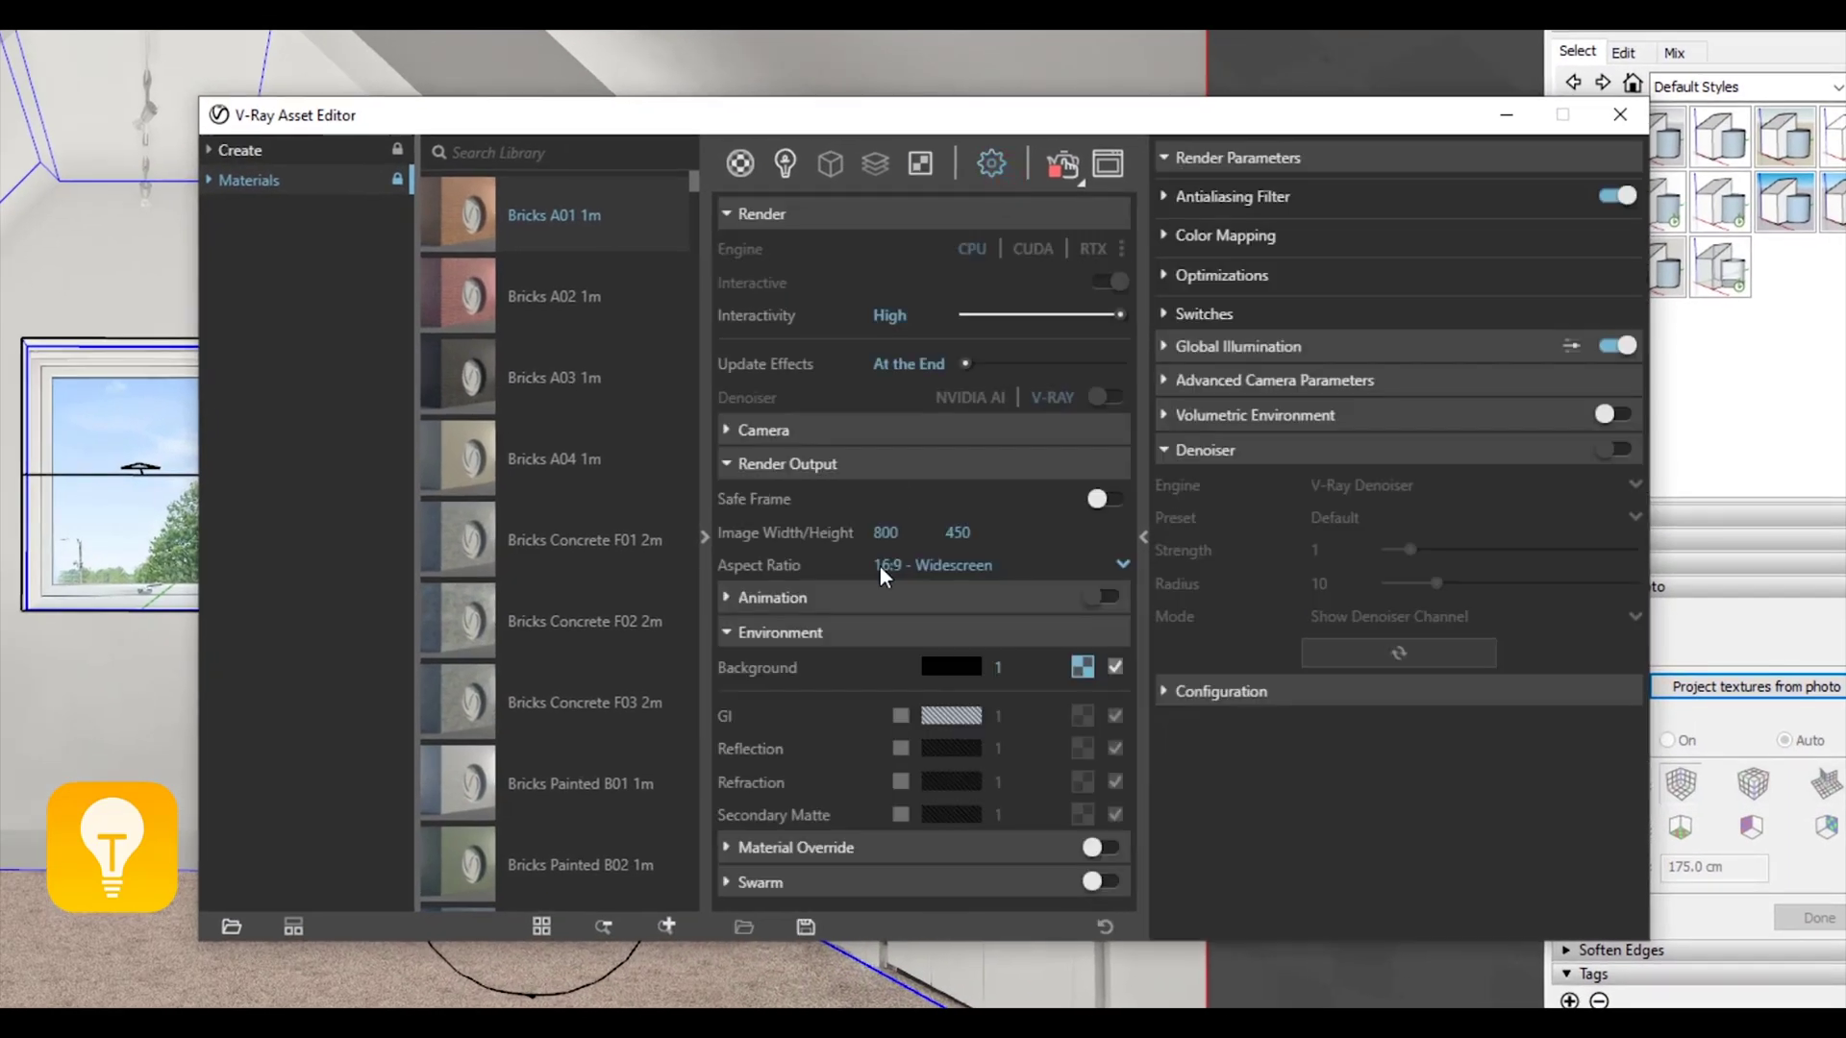
pyautogui.click(1100, 502)
pyautogui.click(1119, 564)
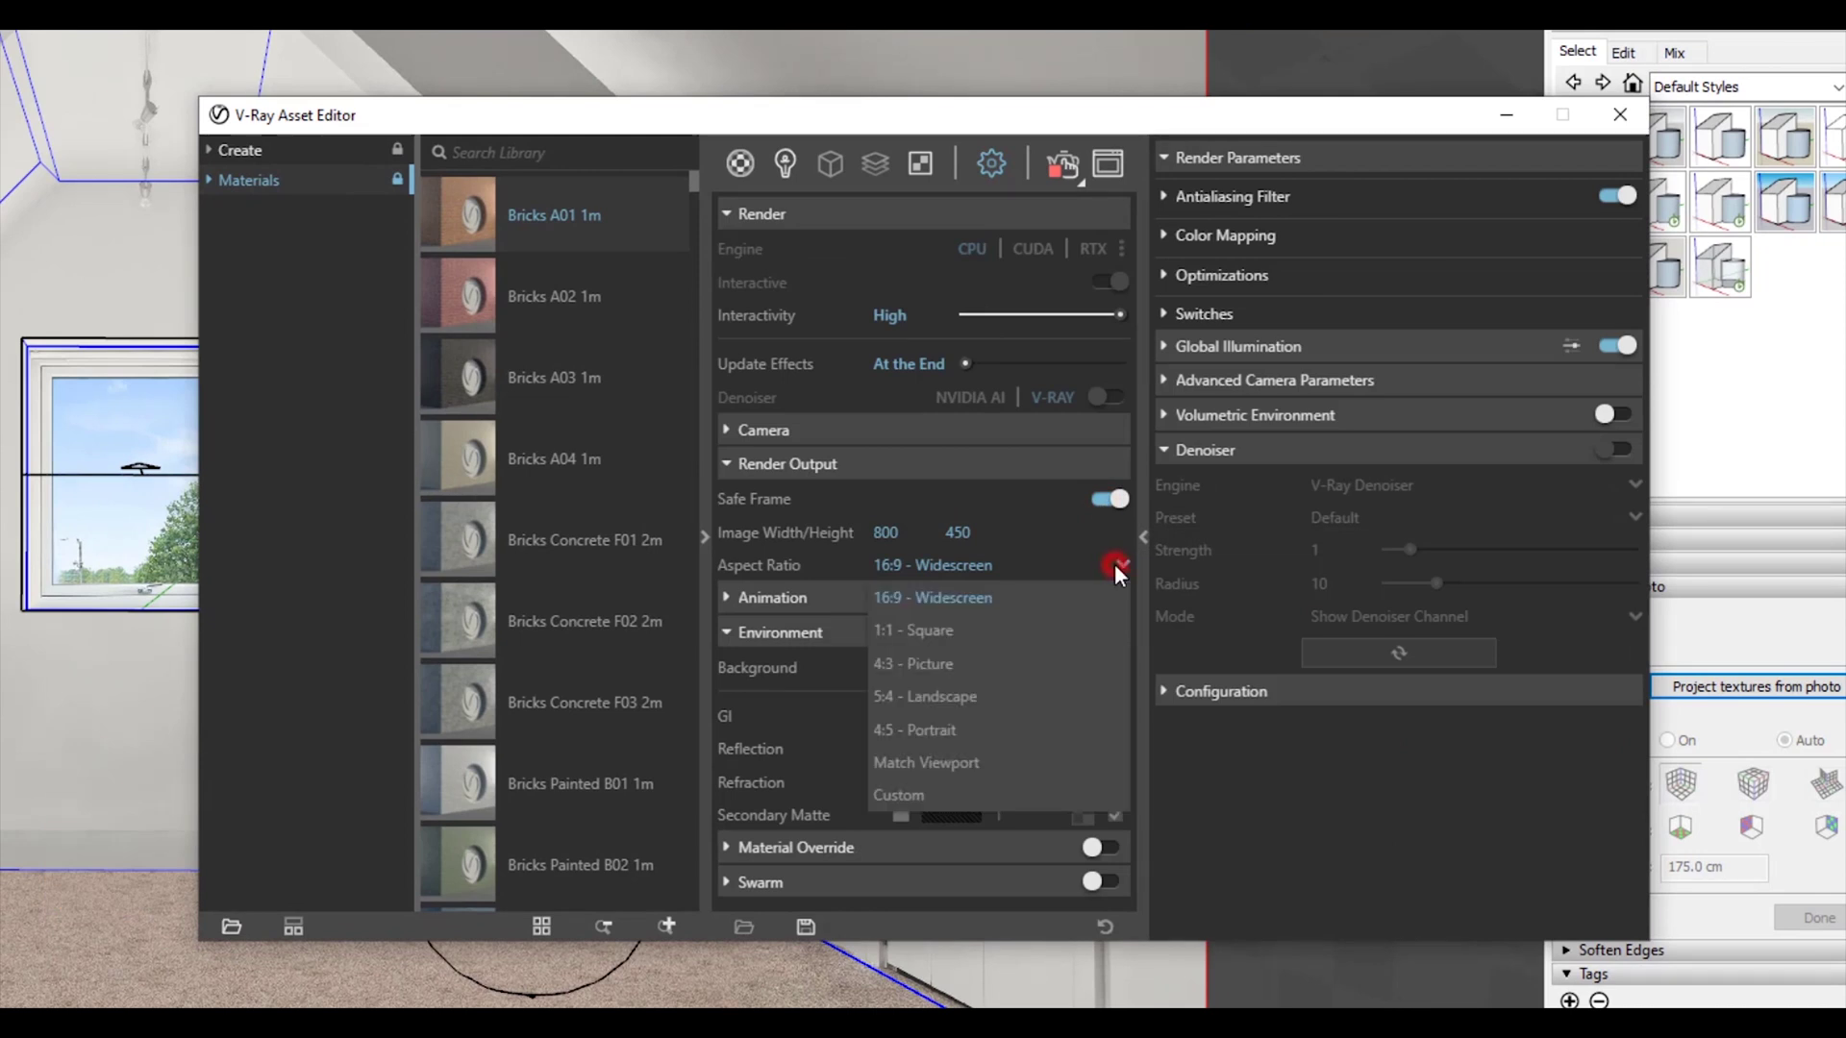
pyautogui.click(913, 796)
# Step: Set the render output size to 3500 by 2336 and lock its aspect ratio
pyautogui.click(885, 531)
pyautogui.write('3500')
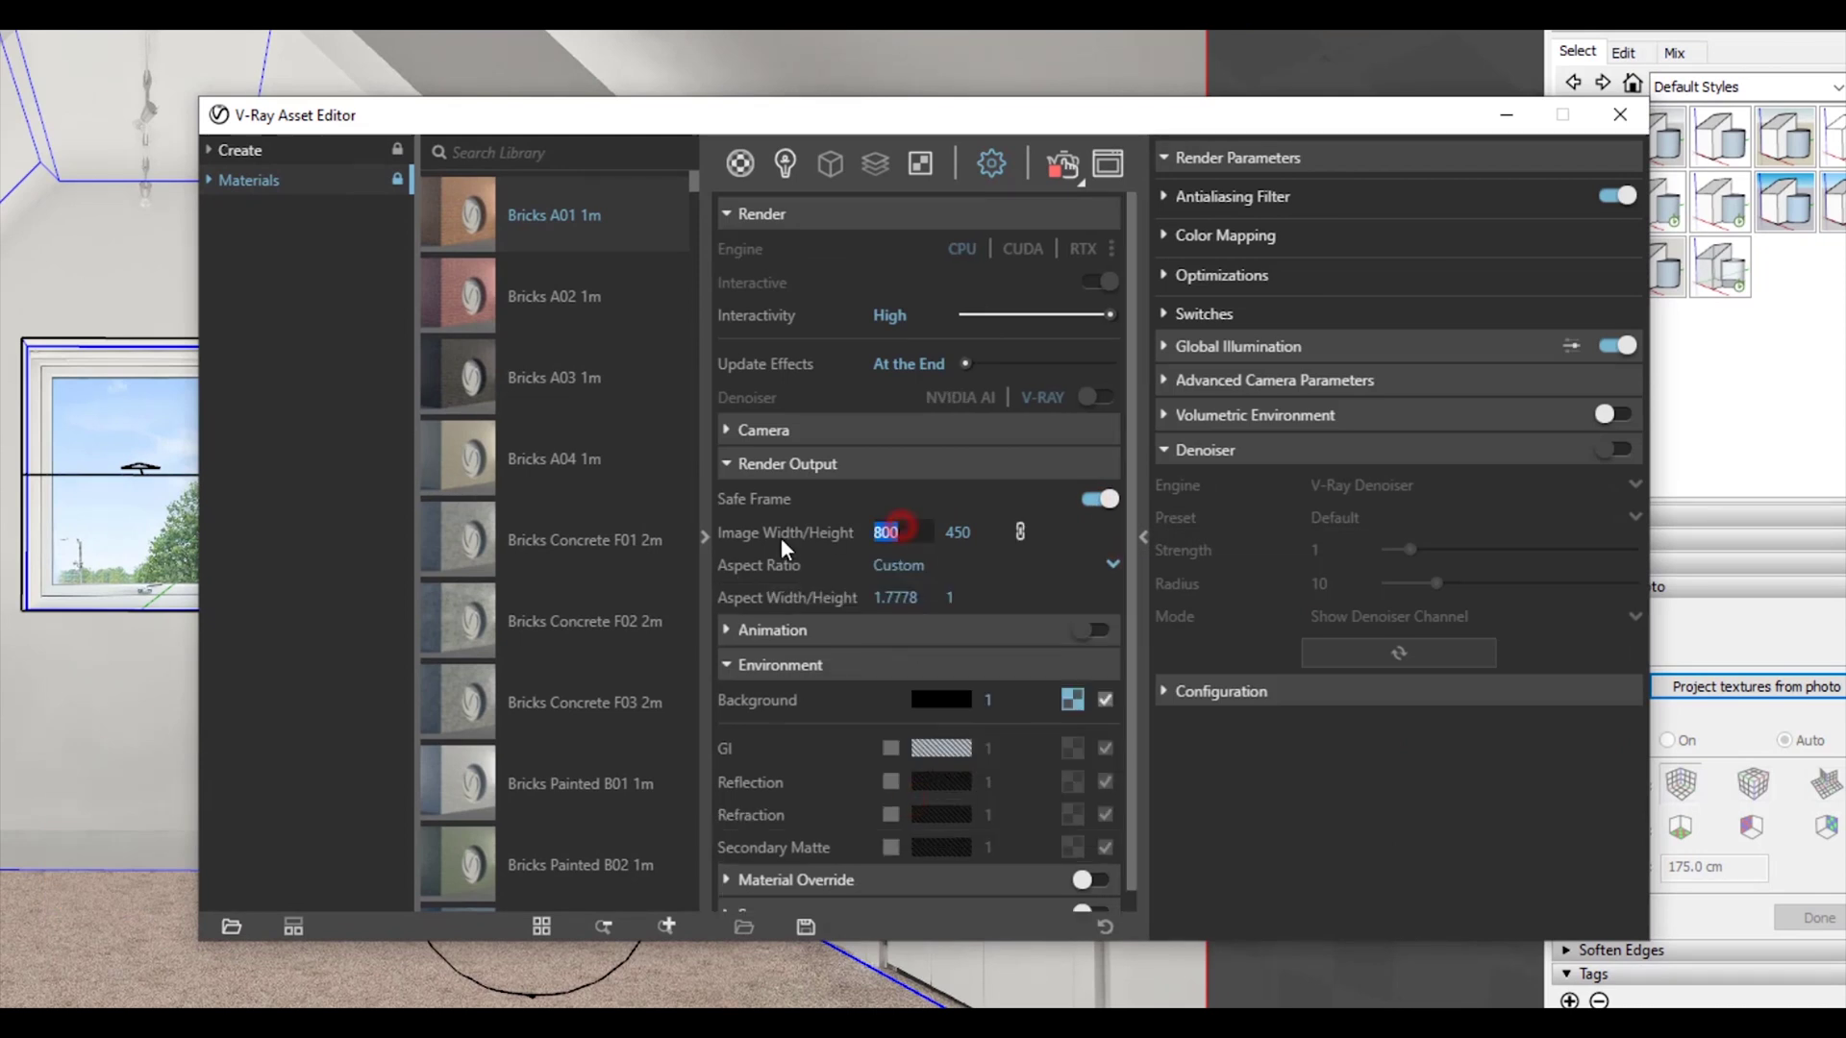
pyautogui.press('Return')
pyautogui.click(1021, 532)
pyautogui.doubleClick(960, 535)
pyautogui.write('2336')
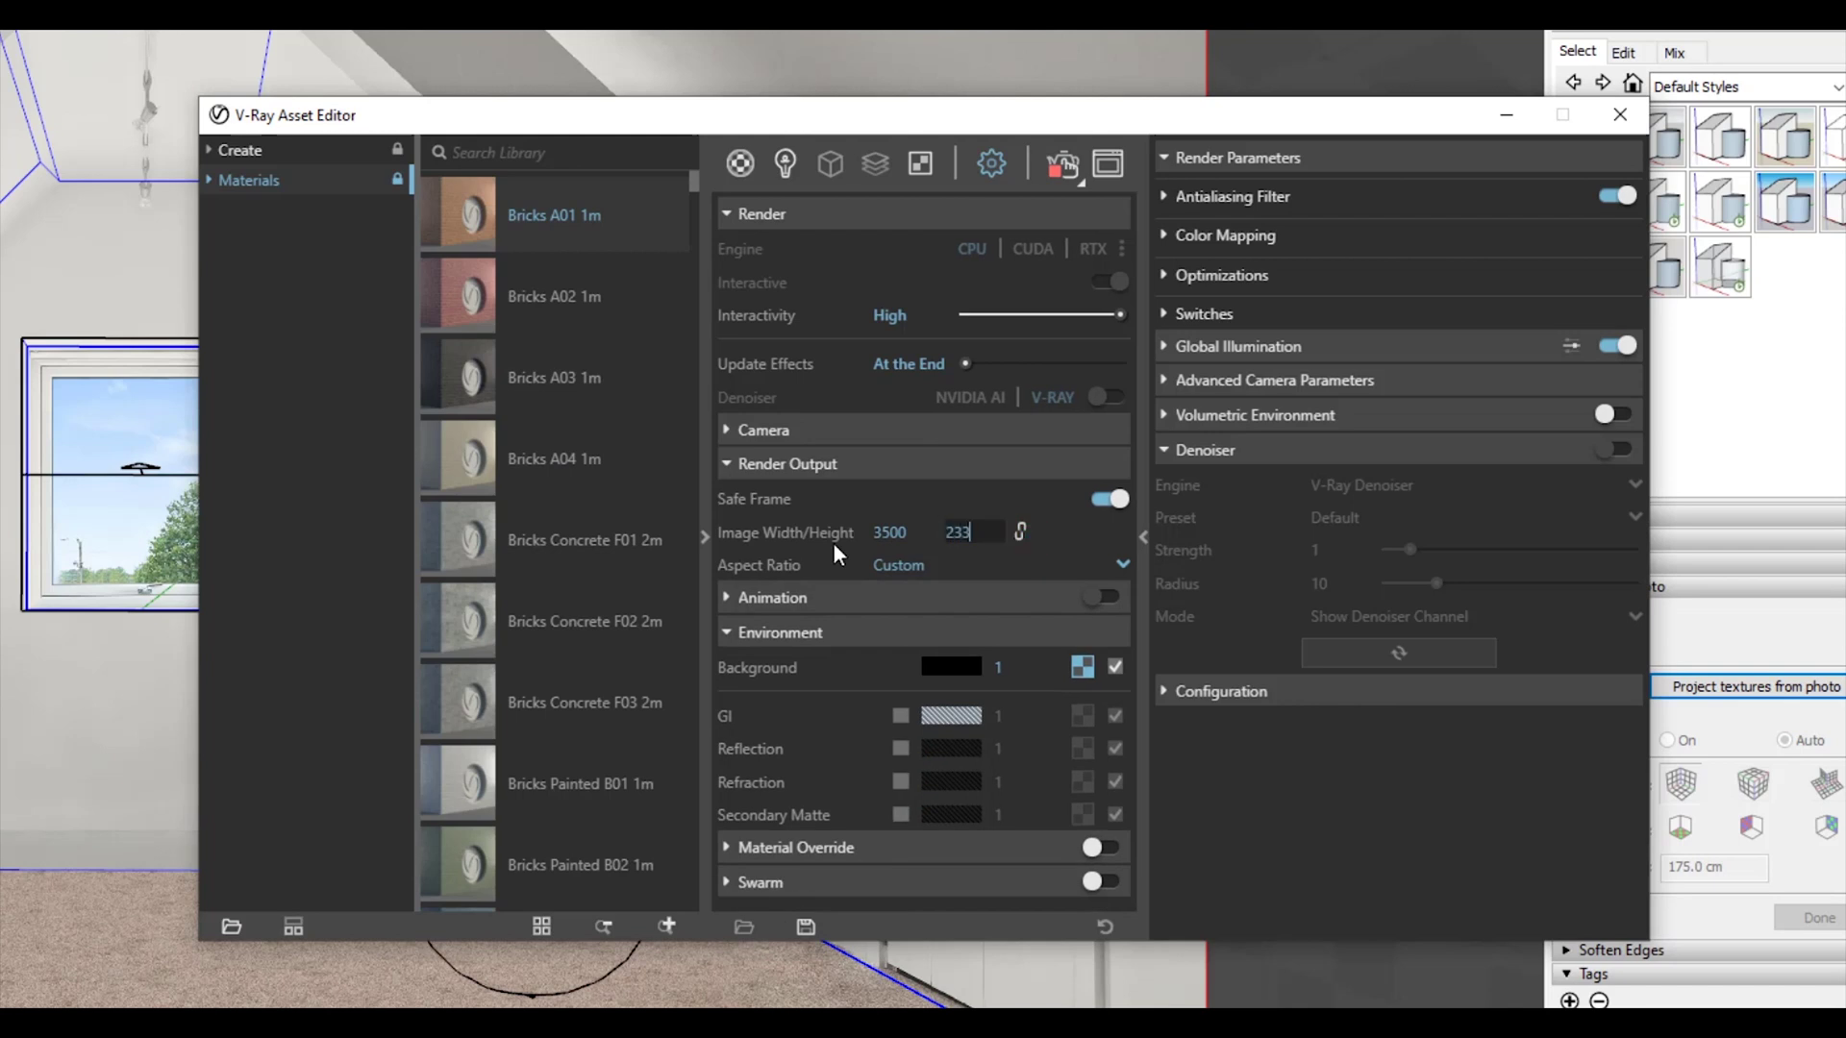
pyautogui.click(1020, 535)
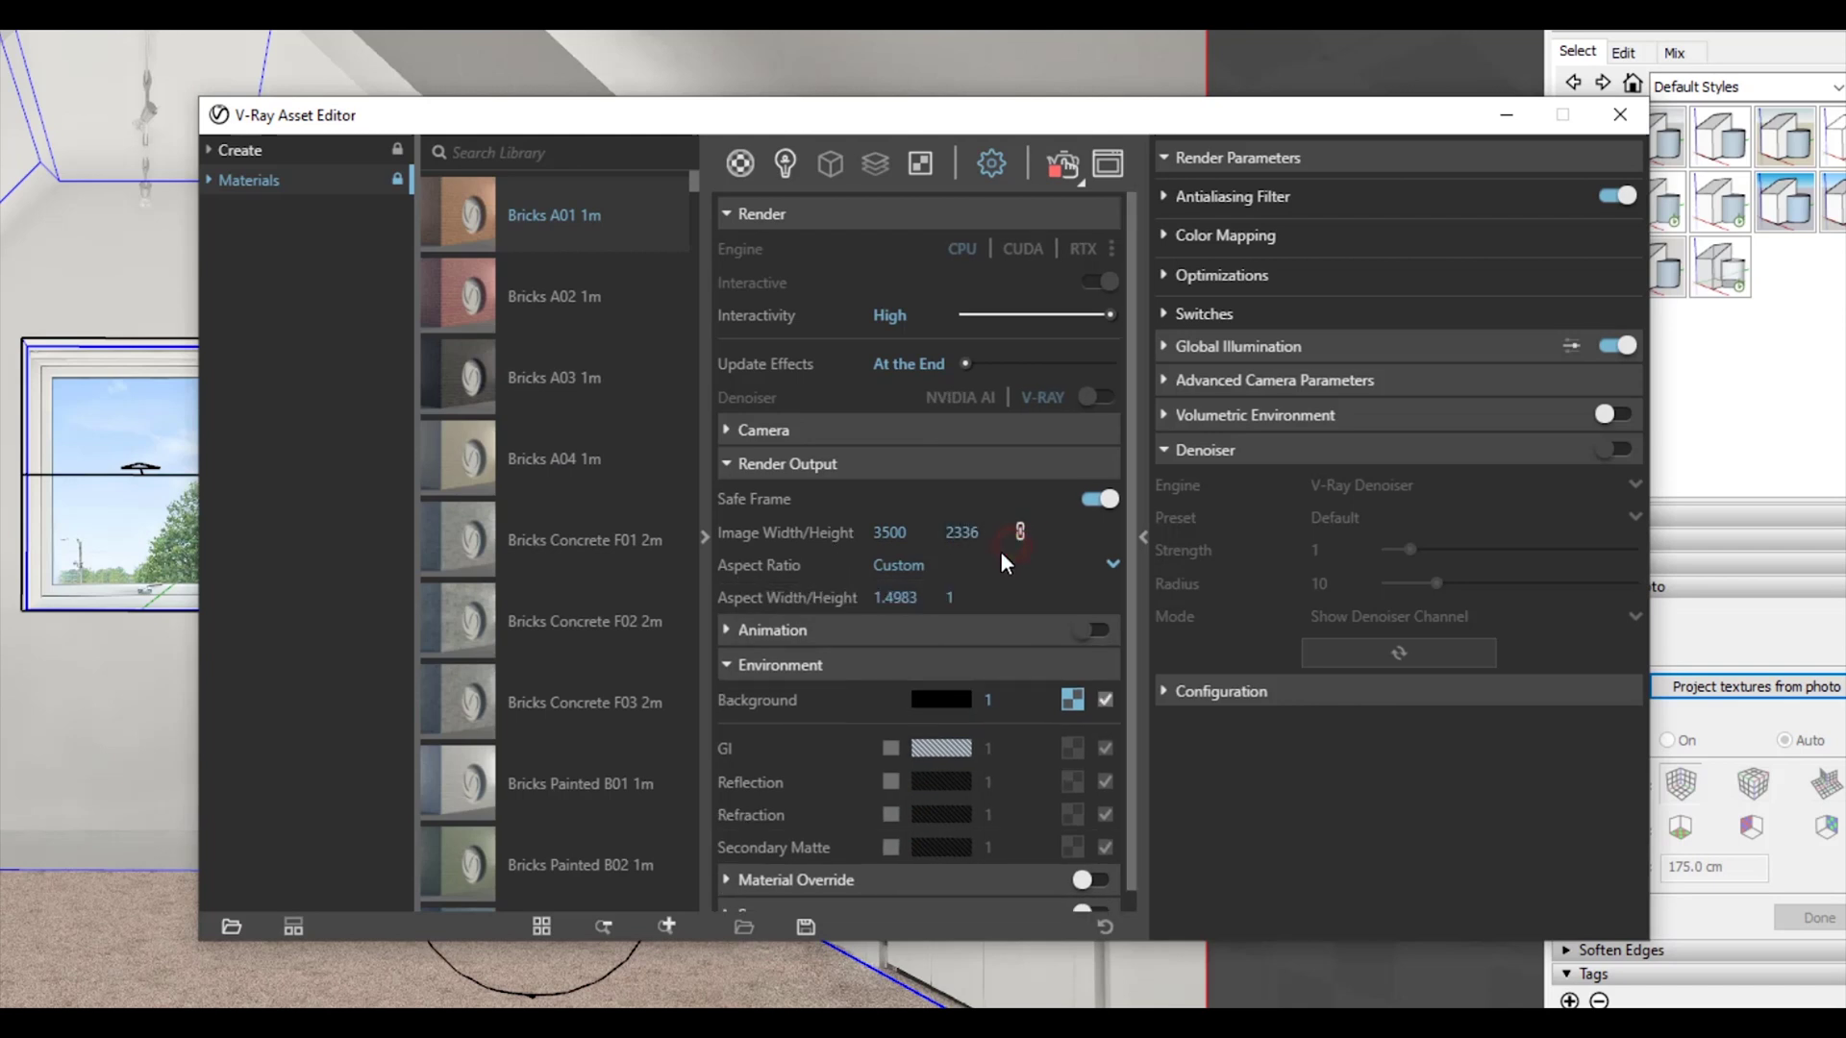
# Step: Replace the environment background texture with a bitmap of the attic photo and set its mapping to Screen
pyautogui.scroll(-1, 888, 729)
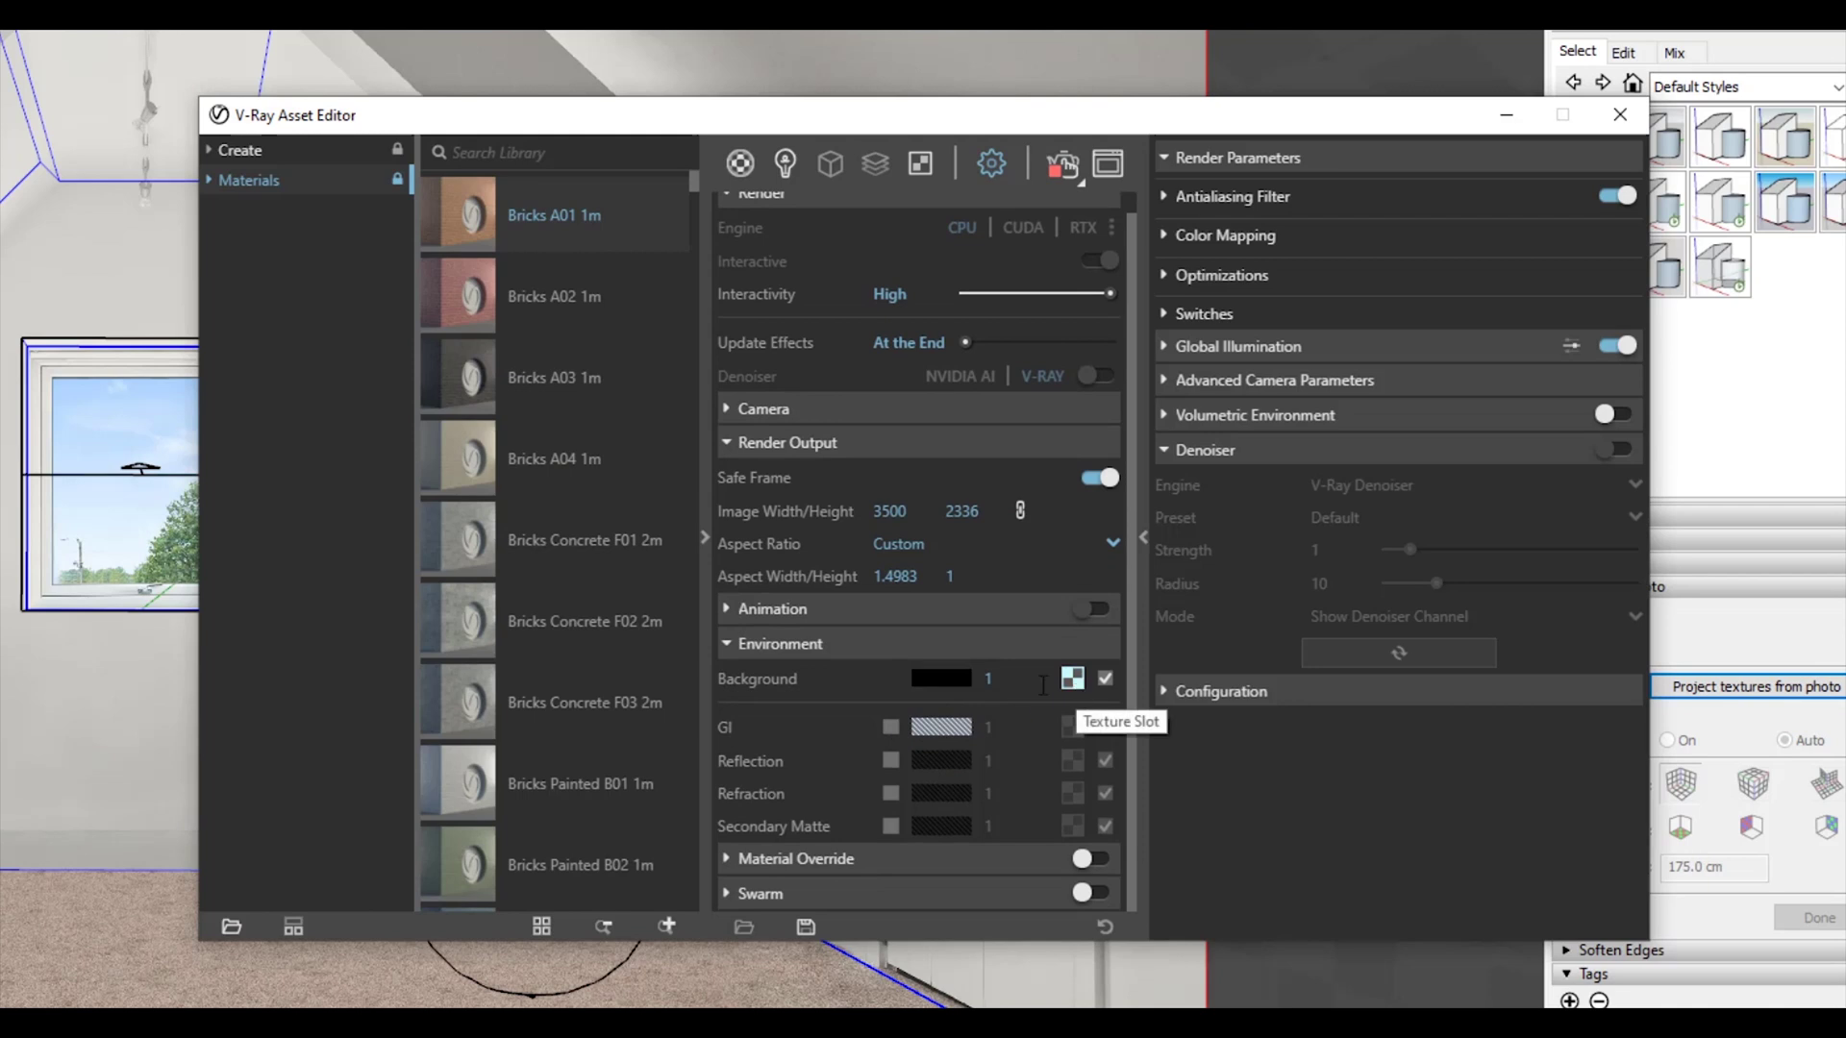
pyautogui.click(1081, 676)
pyautogui.click(1169, 472)
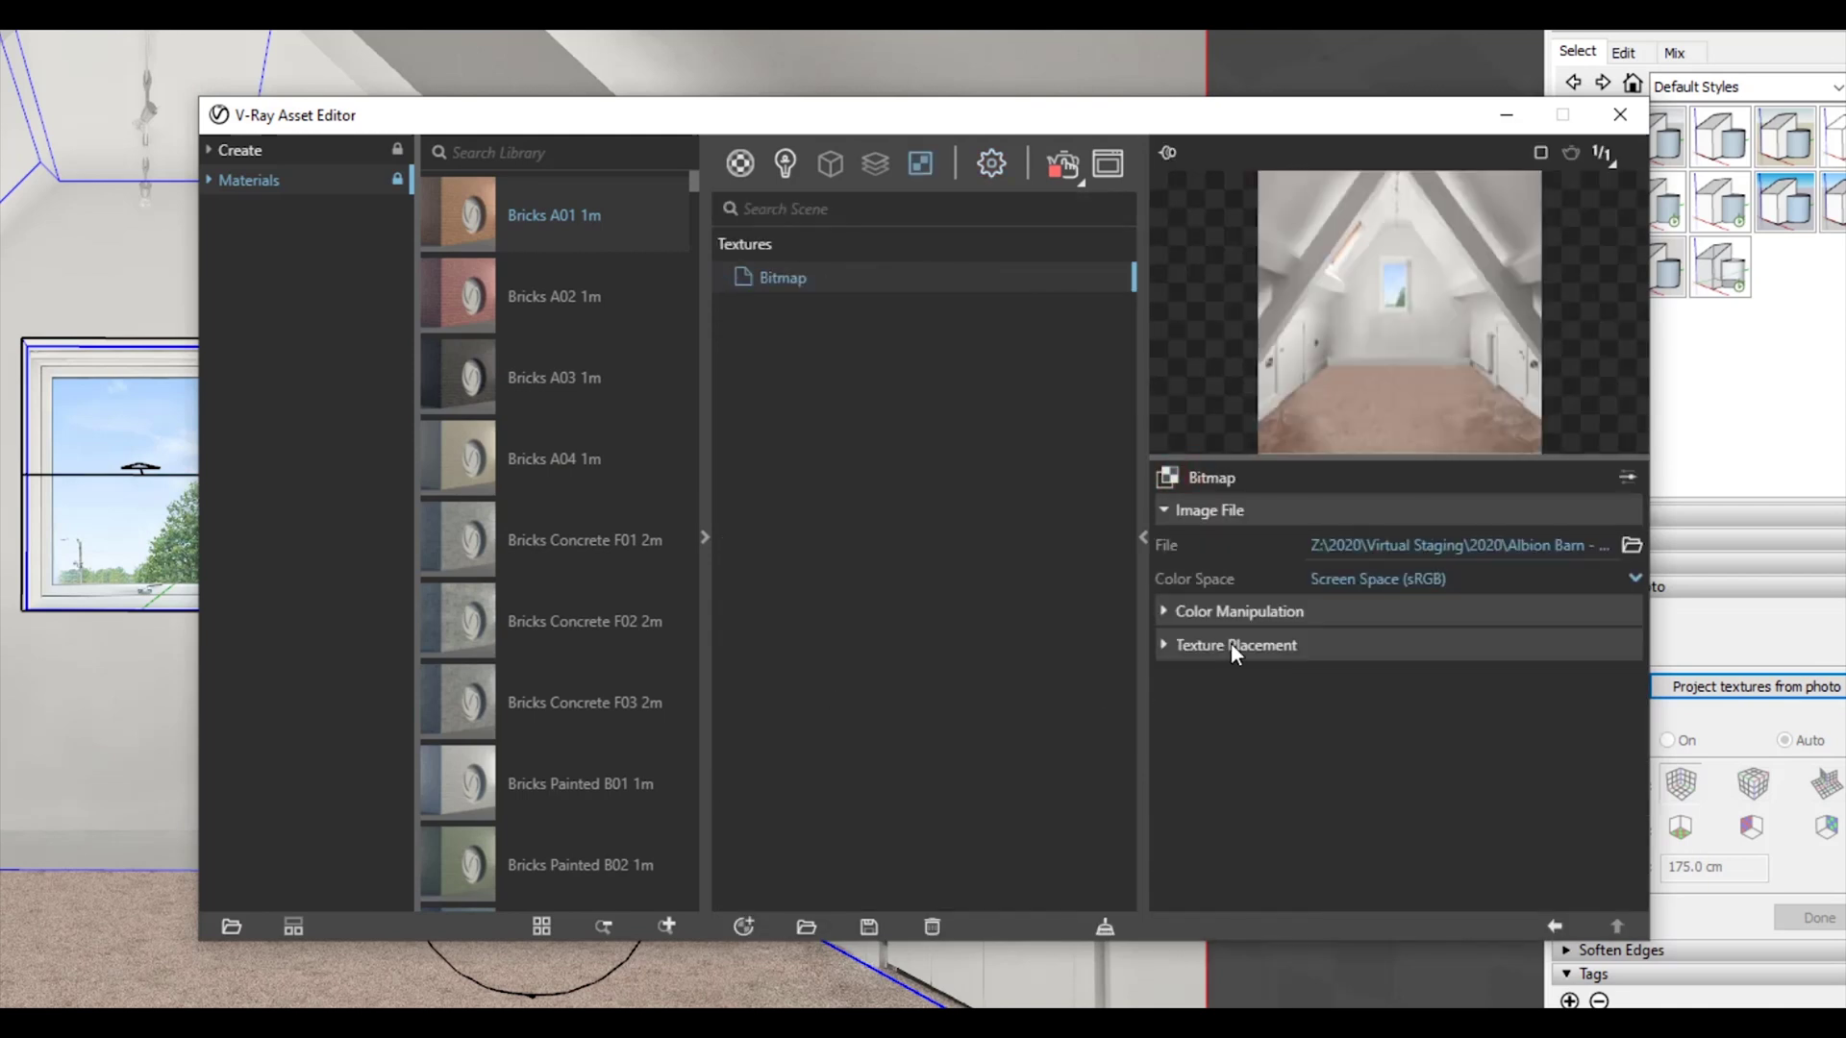
pyautogui.click(1231, 644)
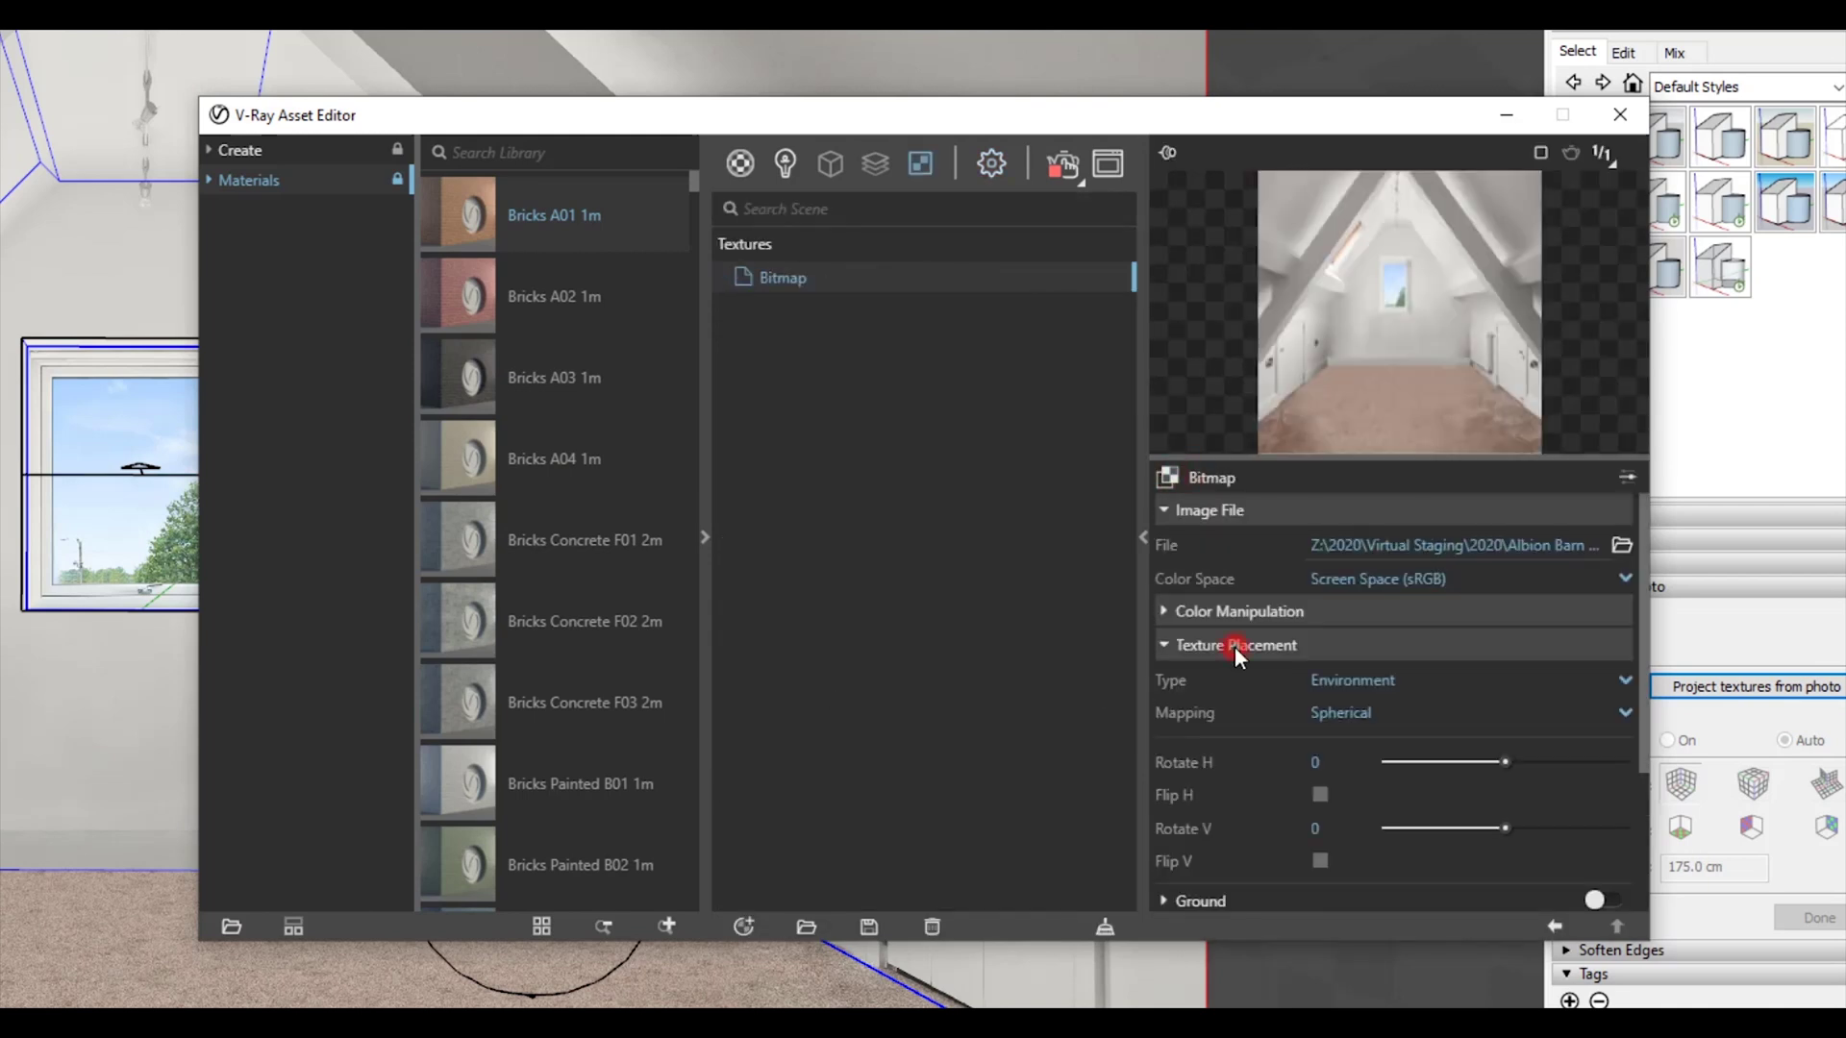
pyautogui.click(1326, 713)
pyautogui.click(1330, 876)
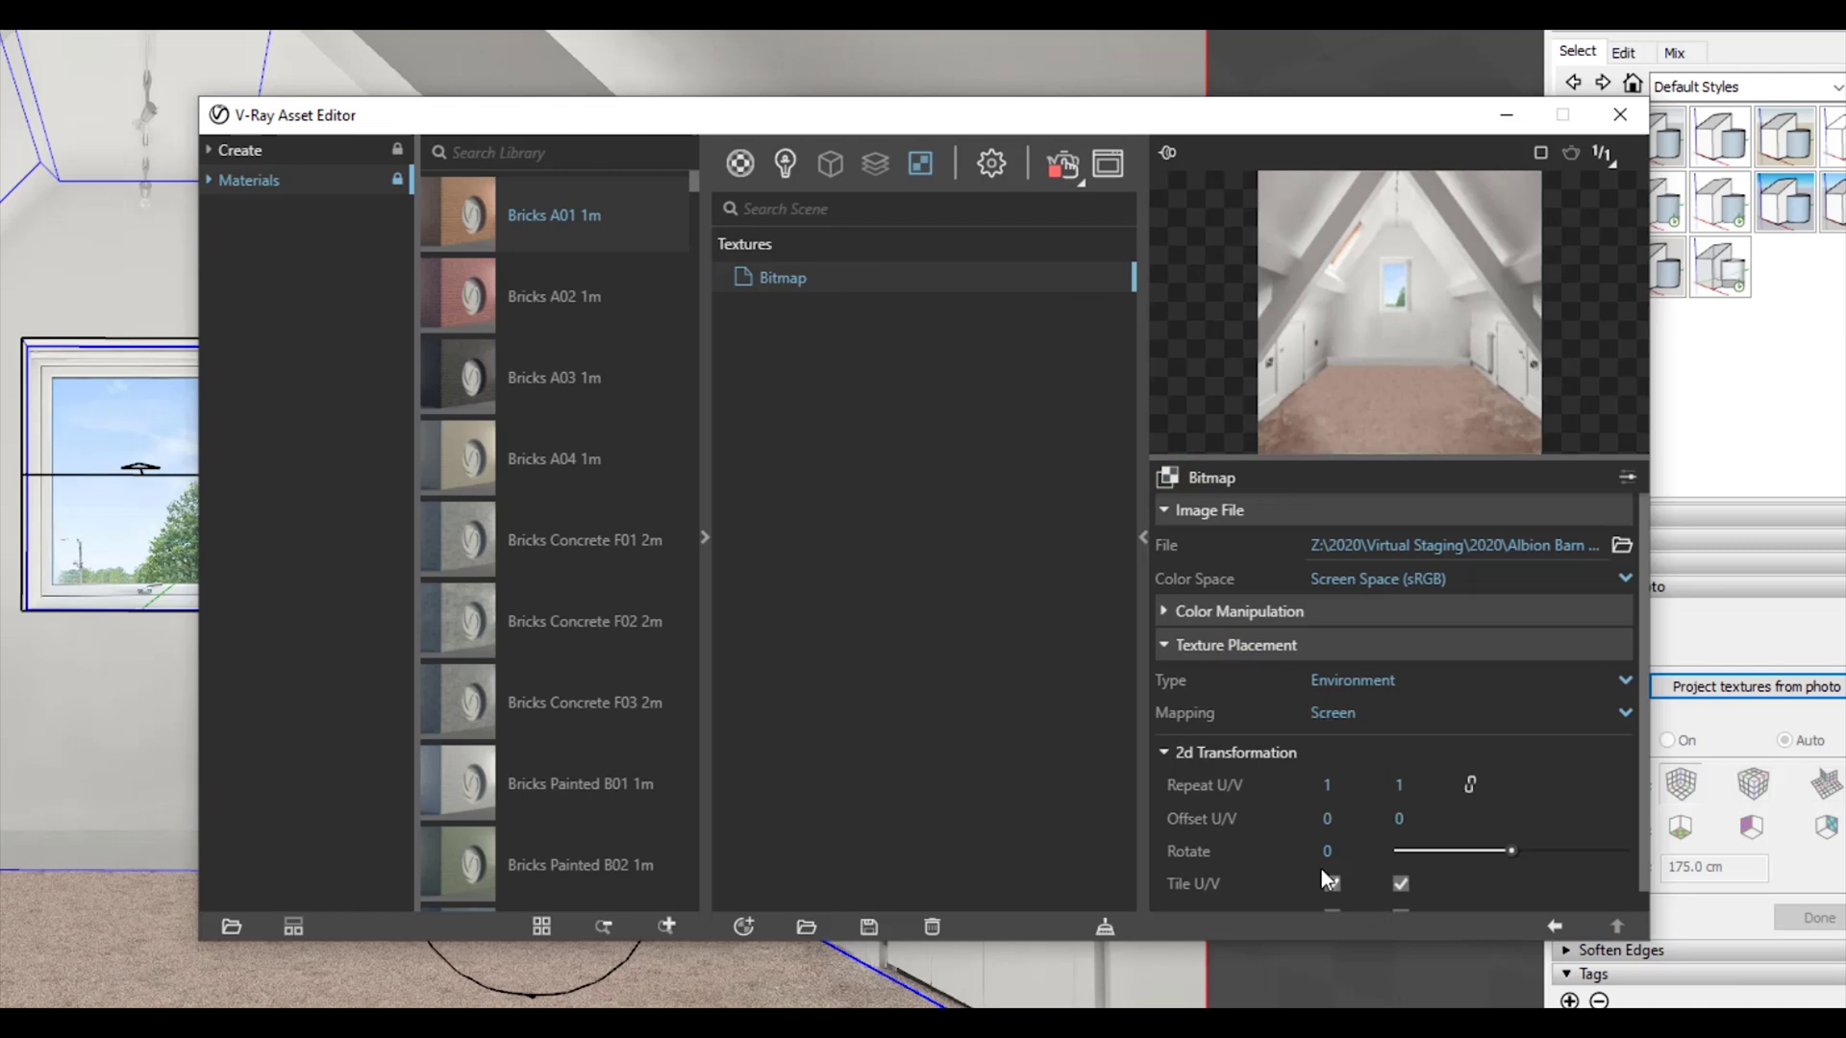
# Step: Set the environment background intensity to 50 and restart the interactive render
pyautogui.click(982, 151)
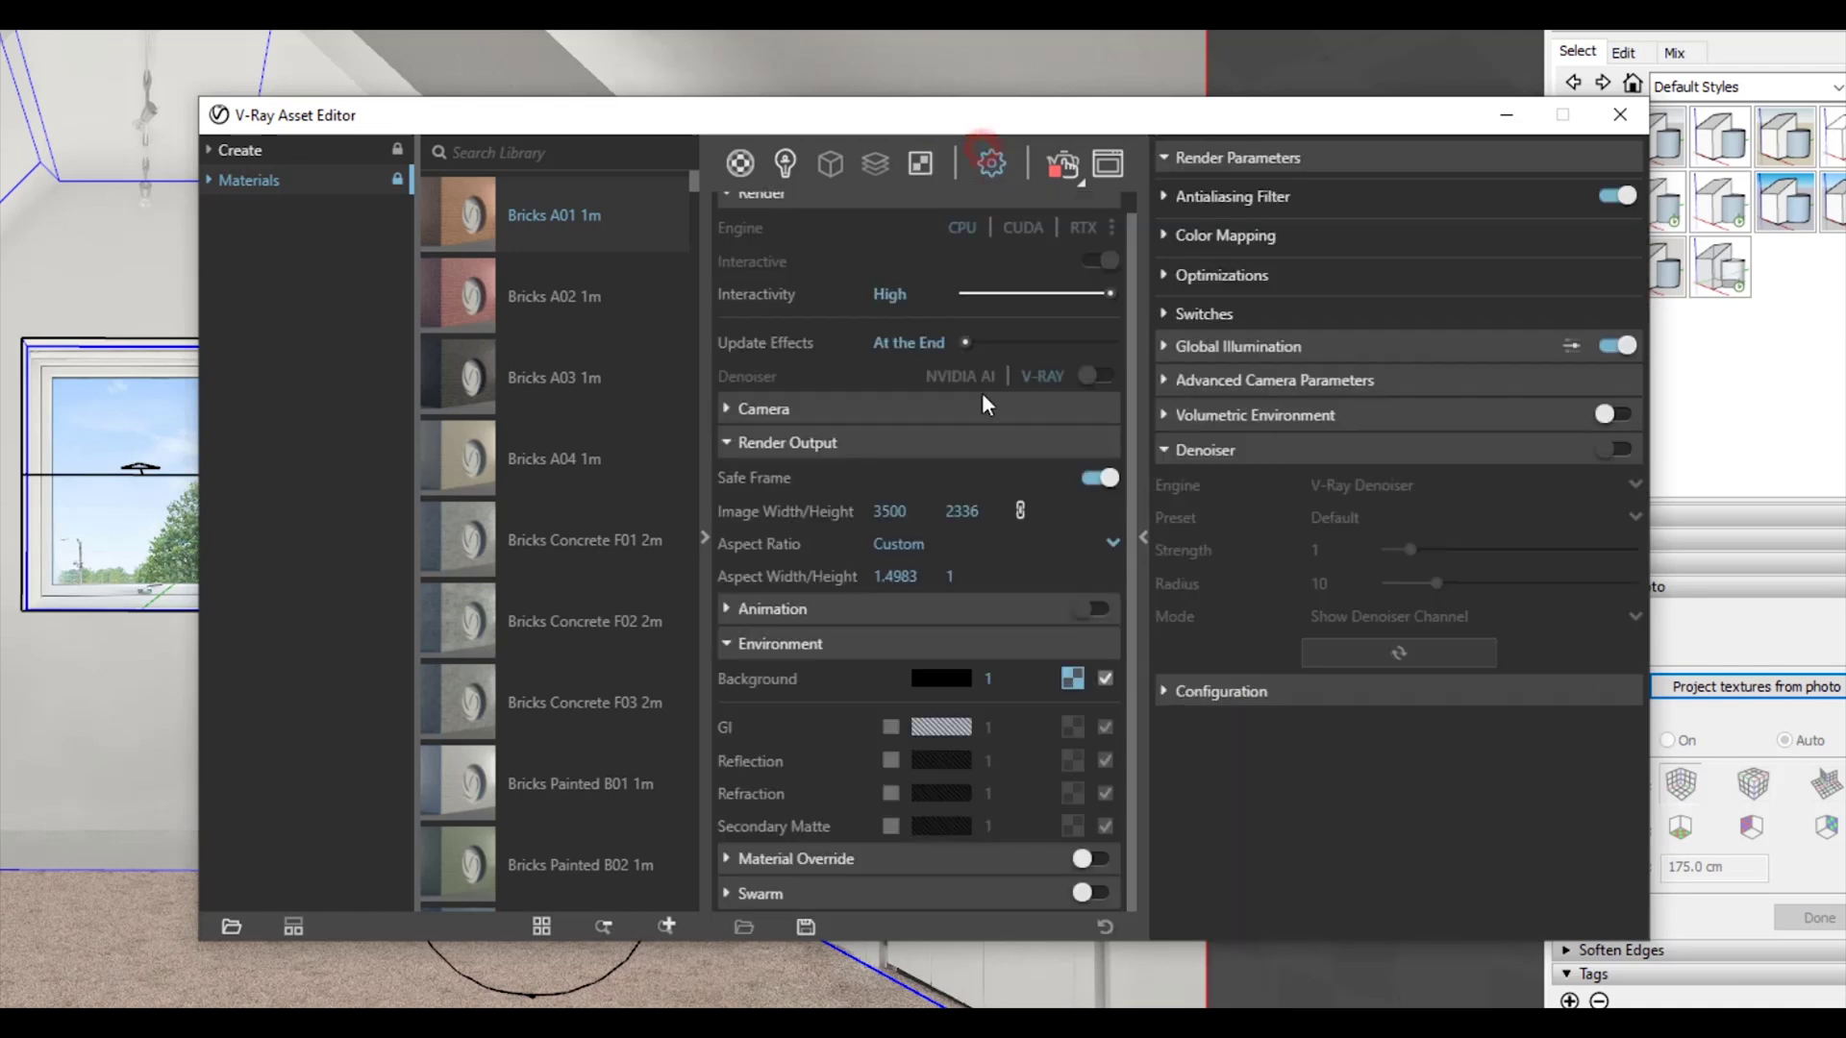
pyautogui.moveTo(990, 679); pyautogui.dragTo(880, 678)
pyautogui.write('50')
pyautogui.press('Return')
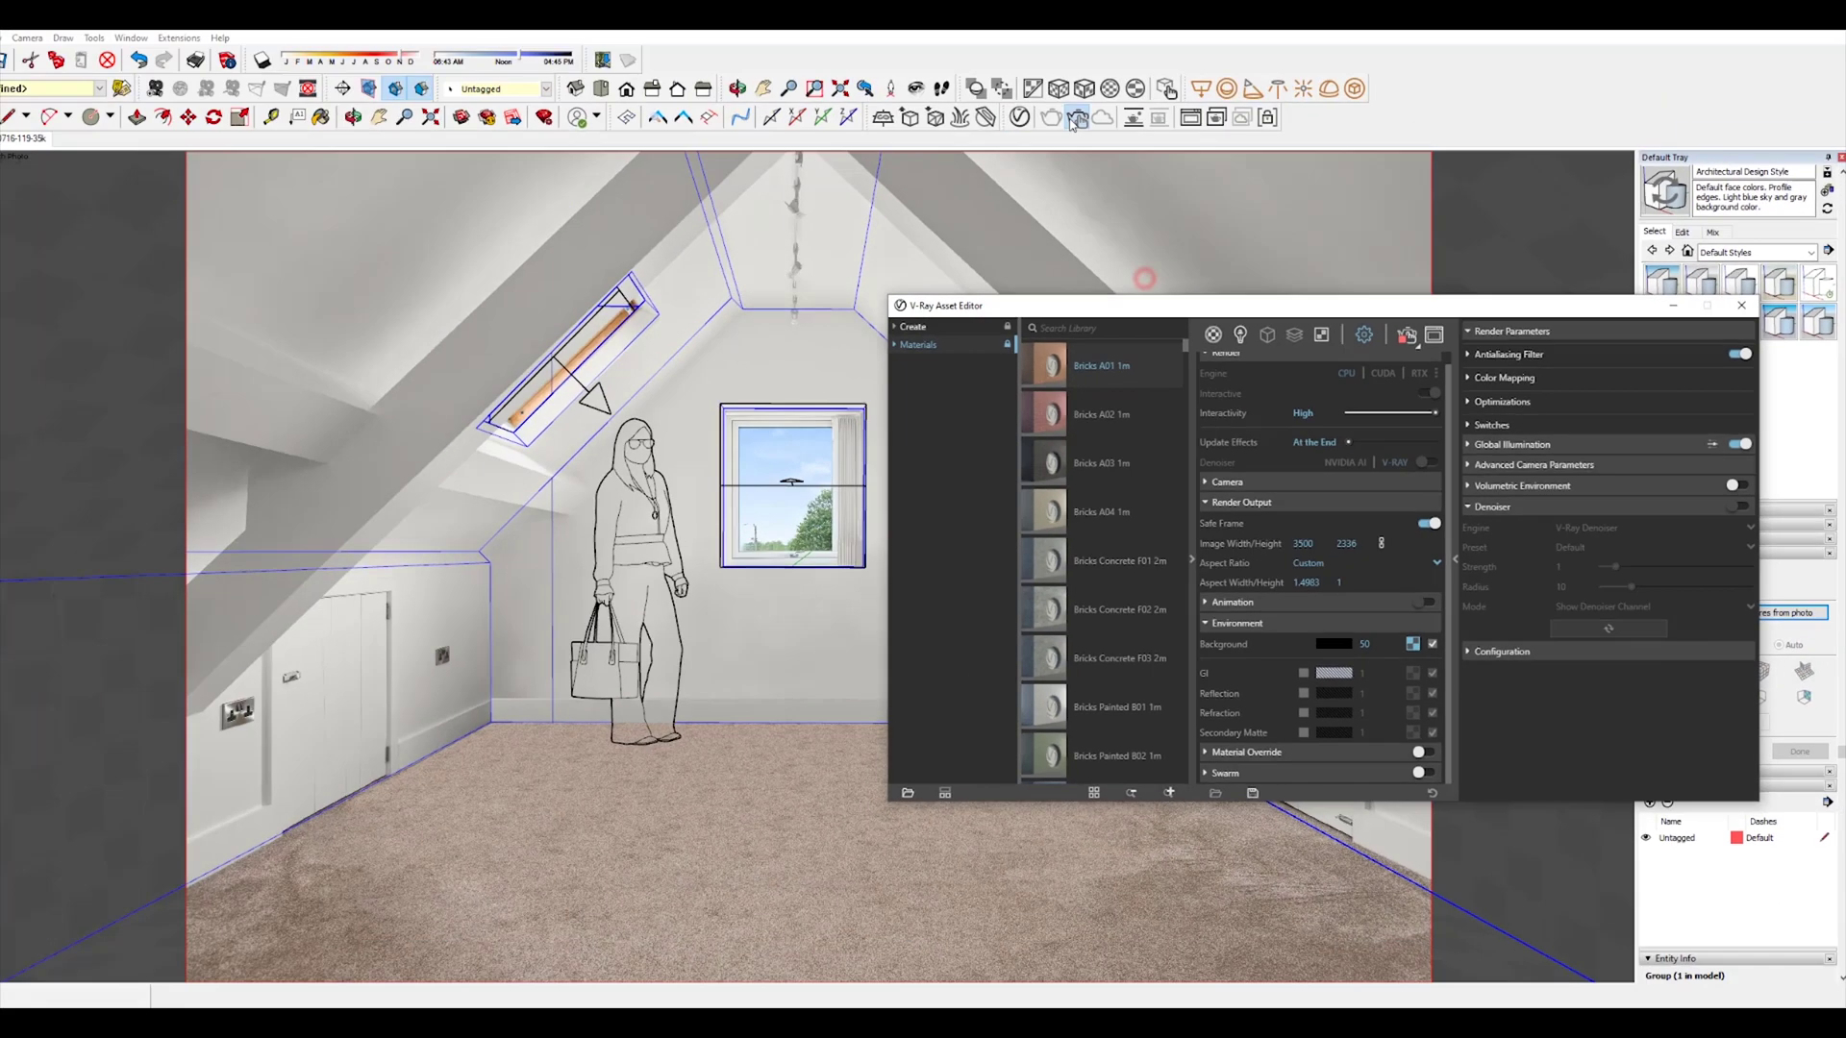
pyautogui.click(1103, 133)
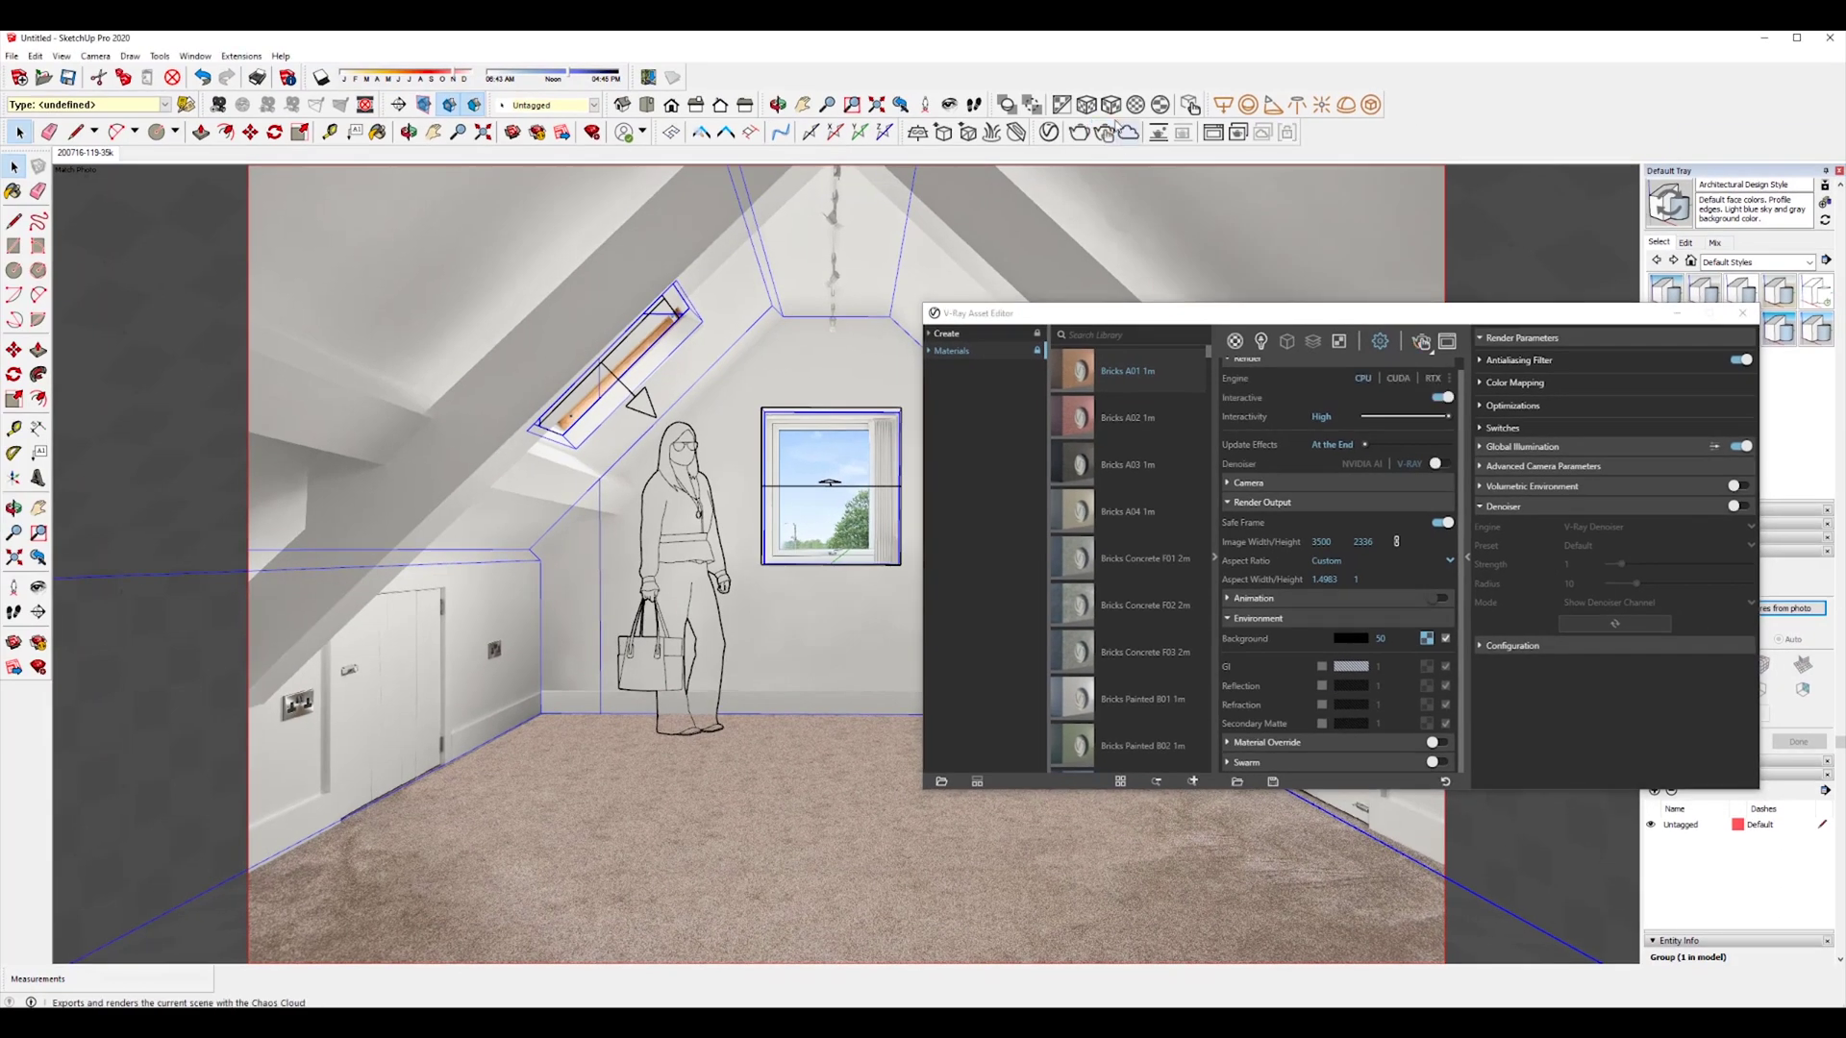
pyautogui.scroll(-2, 550, 468)
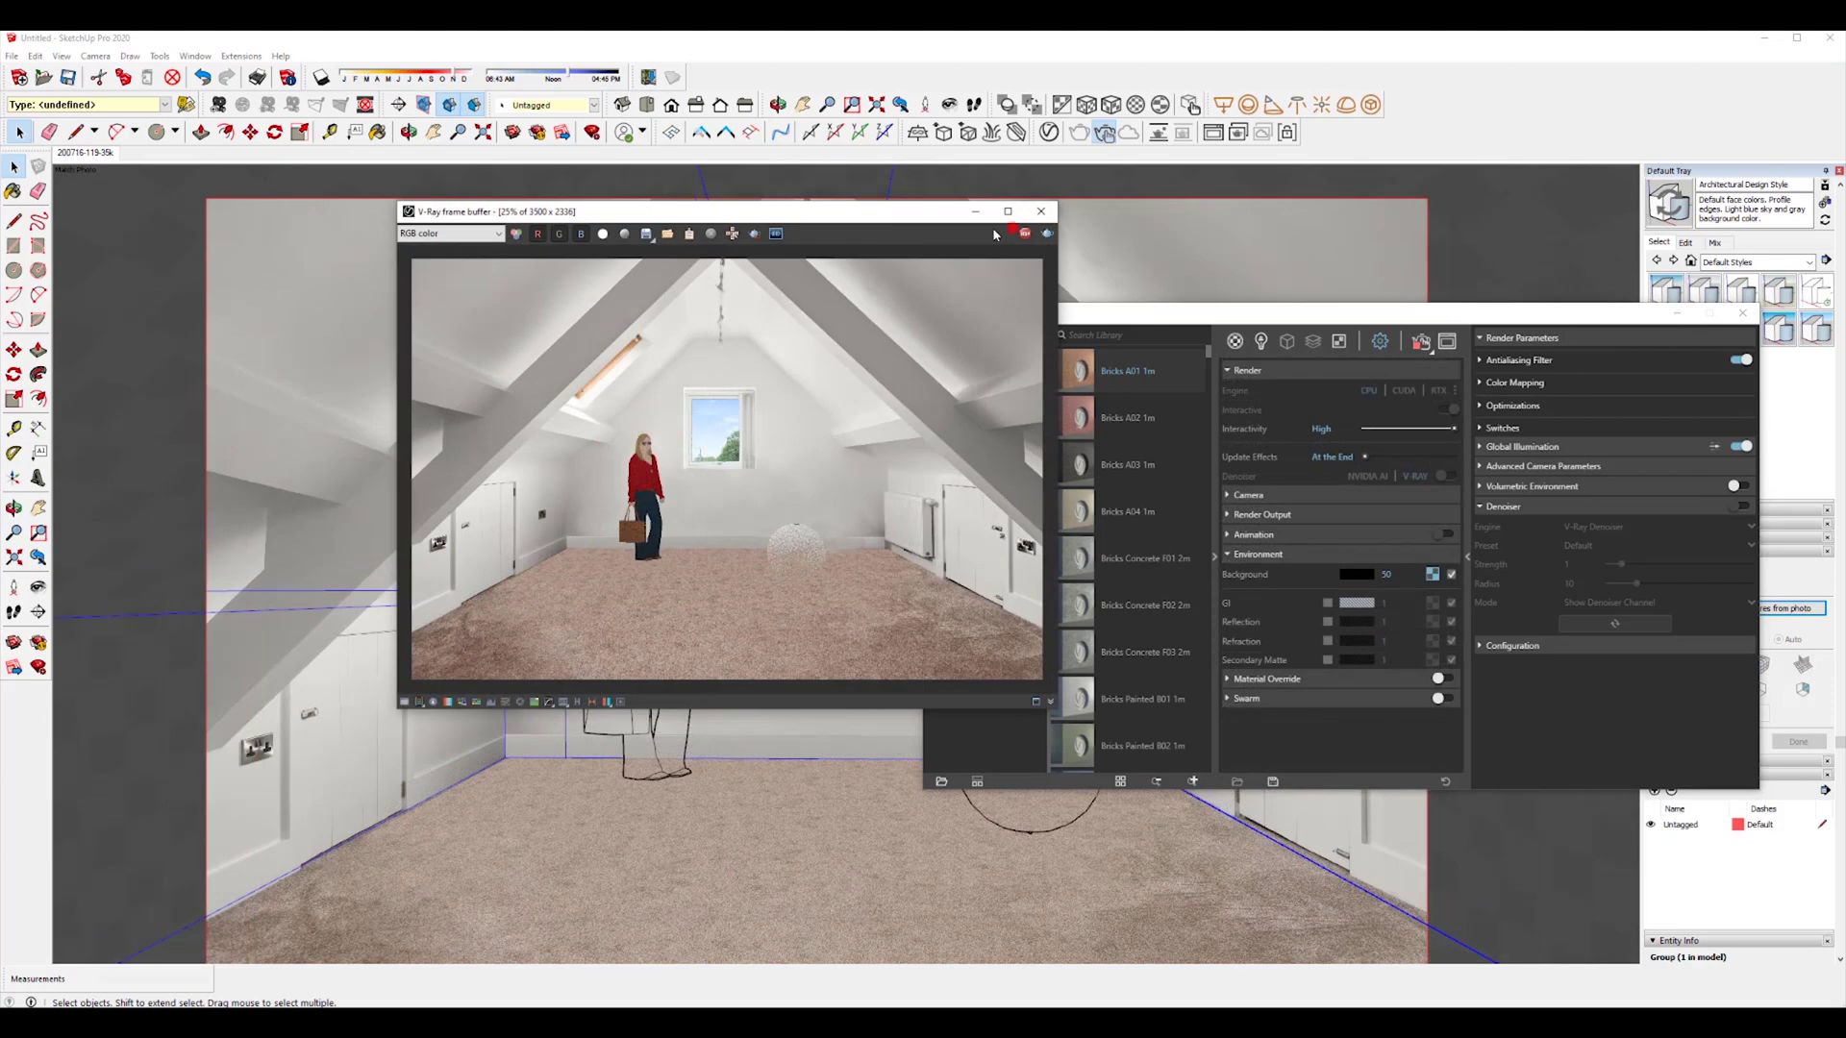
# Step: Stop the interactive render, then override the environment GI with a bitmap of the attic photo and open its texture placement settings
pyautogui.moveTo(935, 214); pyautogui.dragTo(687, 272)
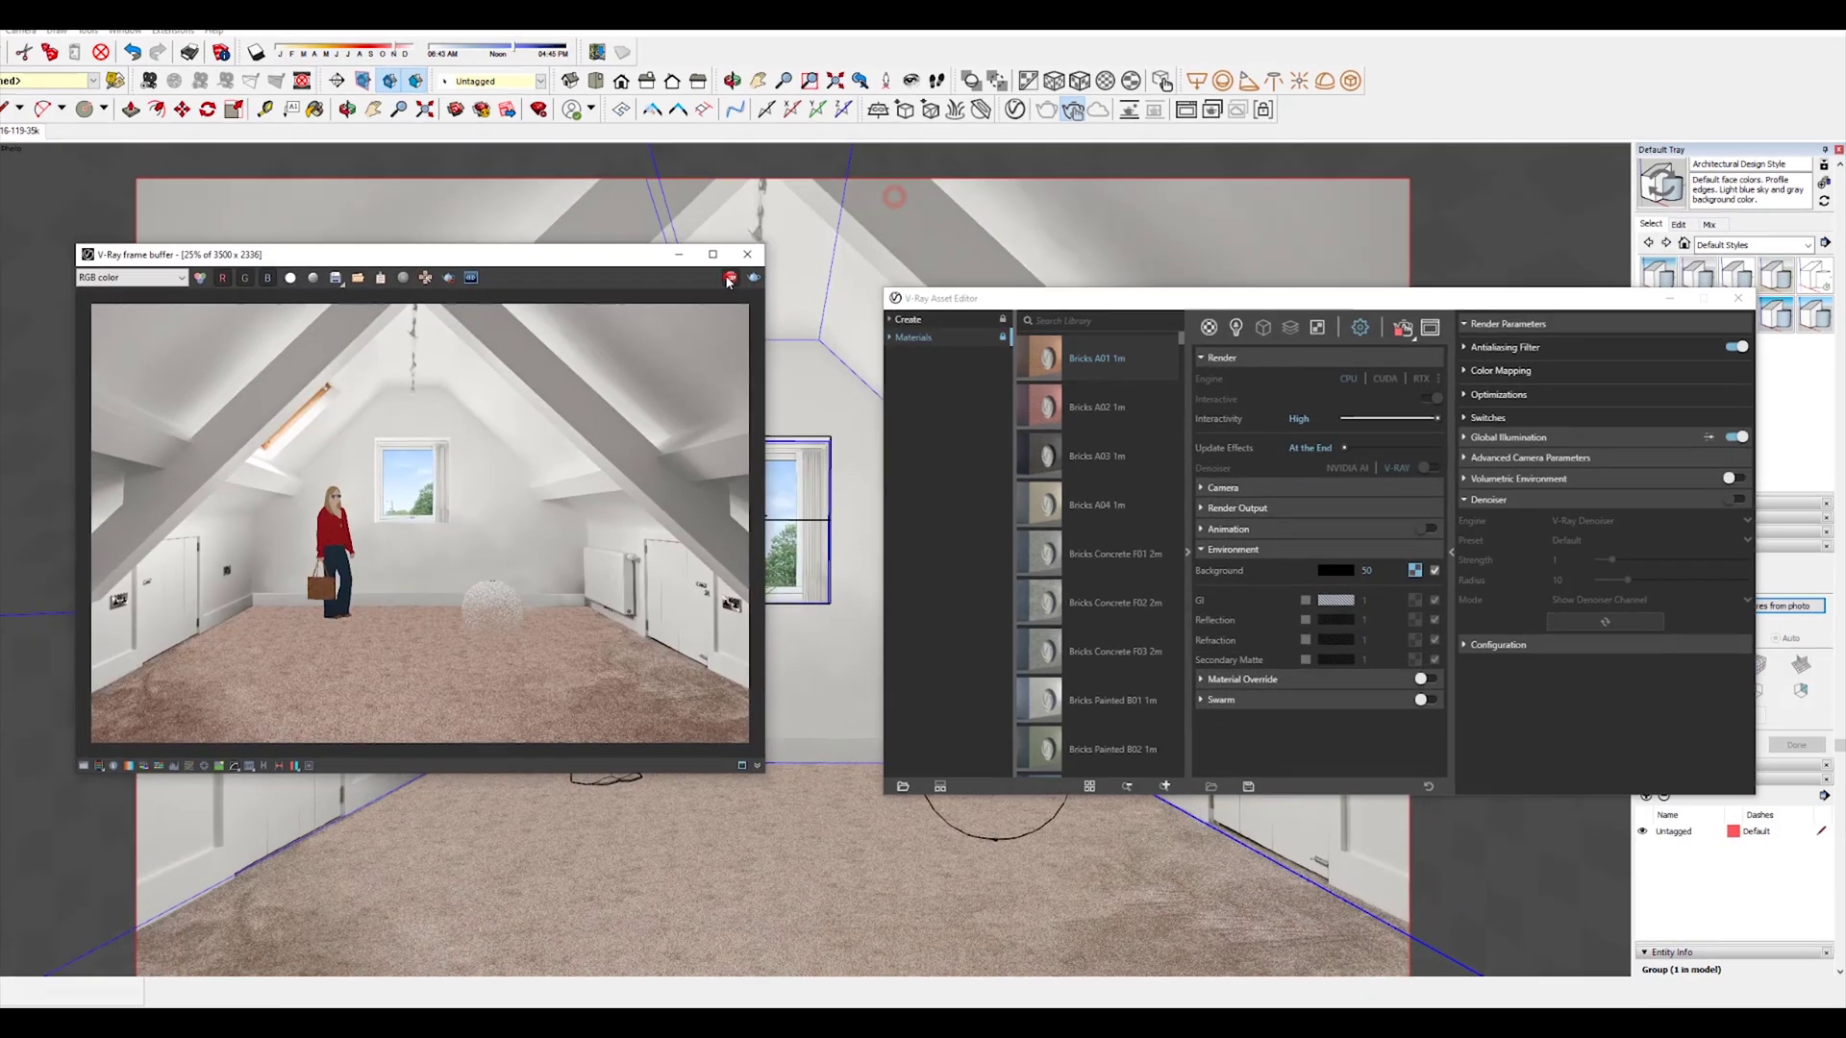
pyautogui.click(776, 291)
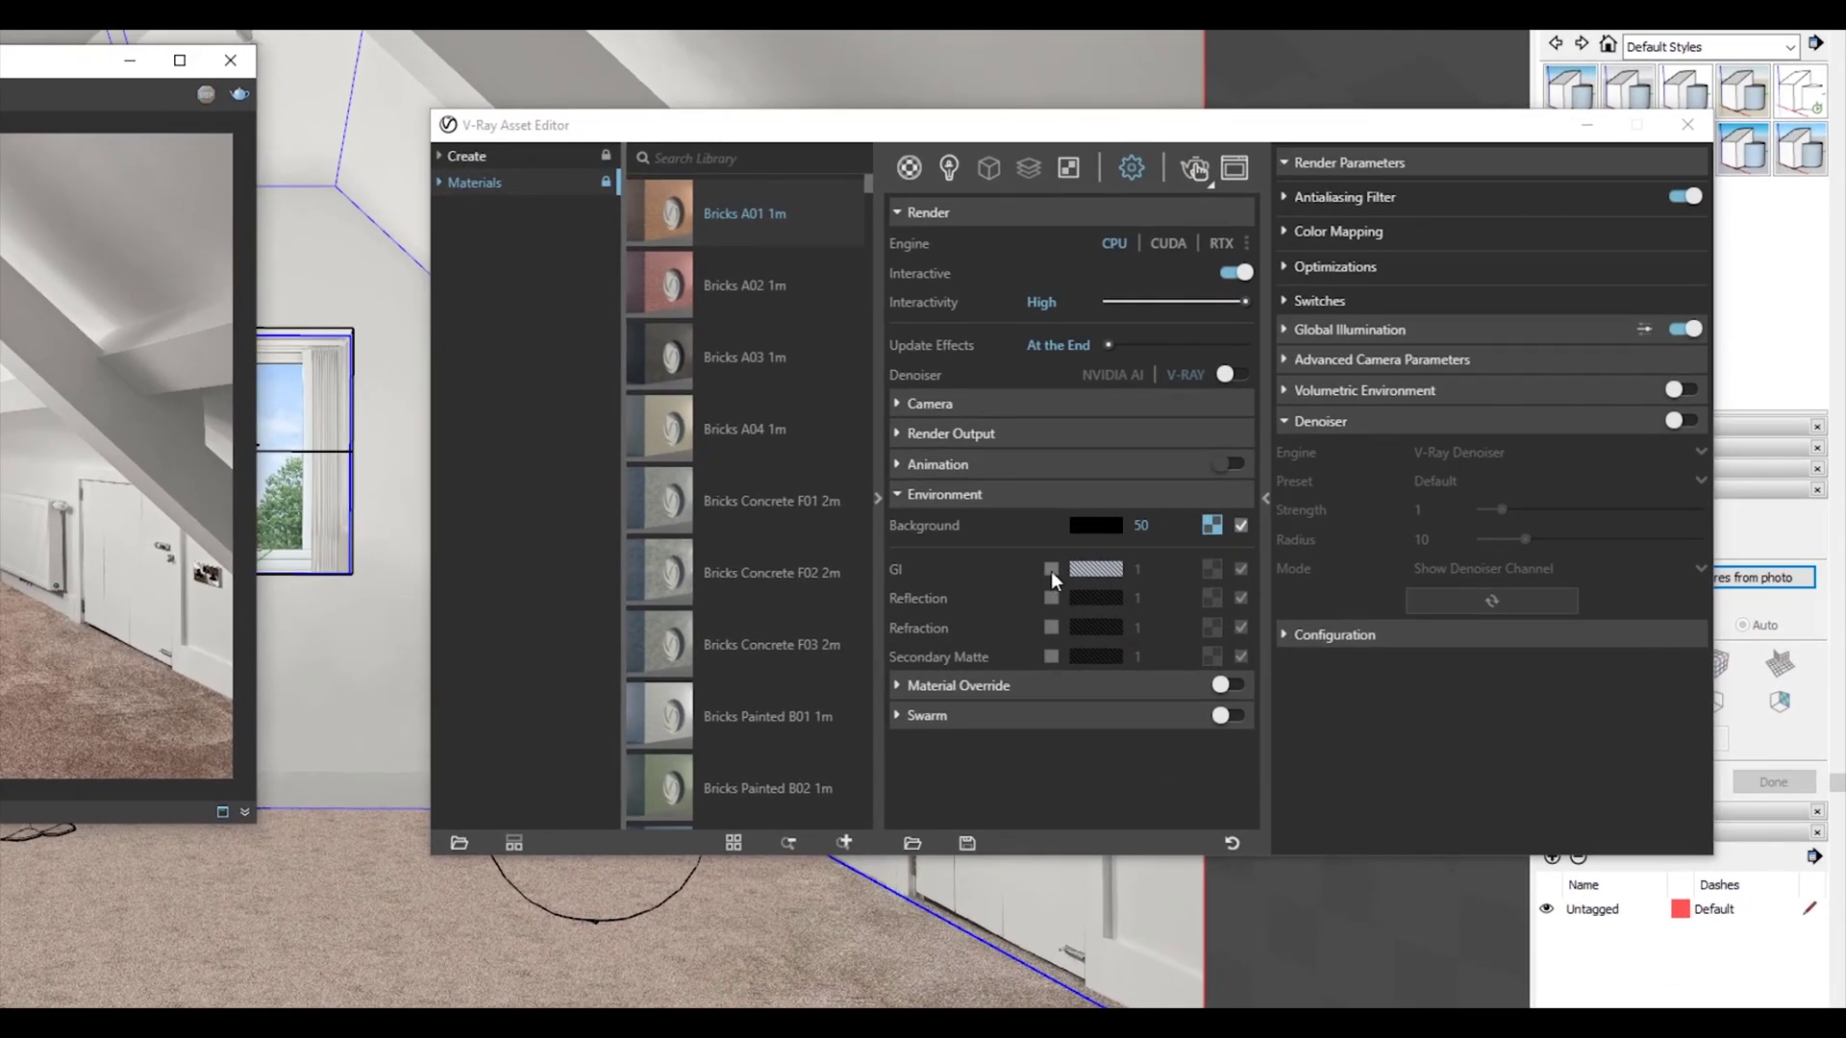
pyautogui.click(1052, 569)
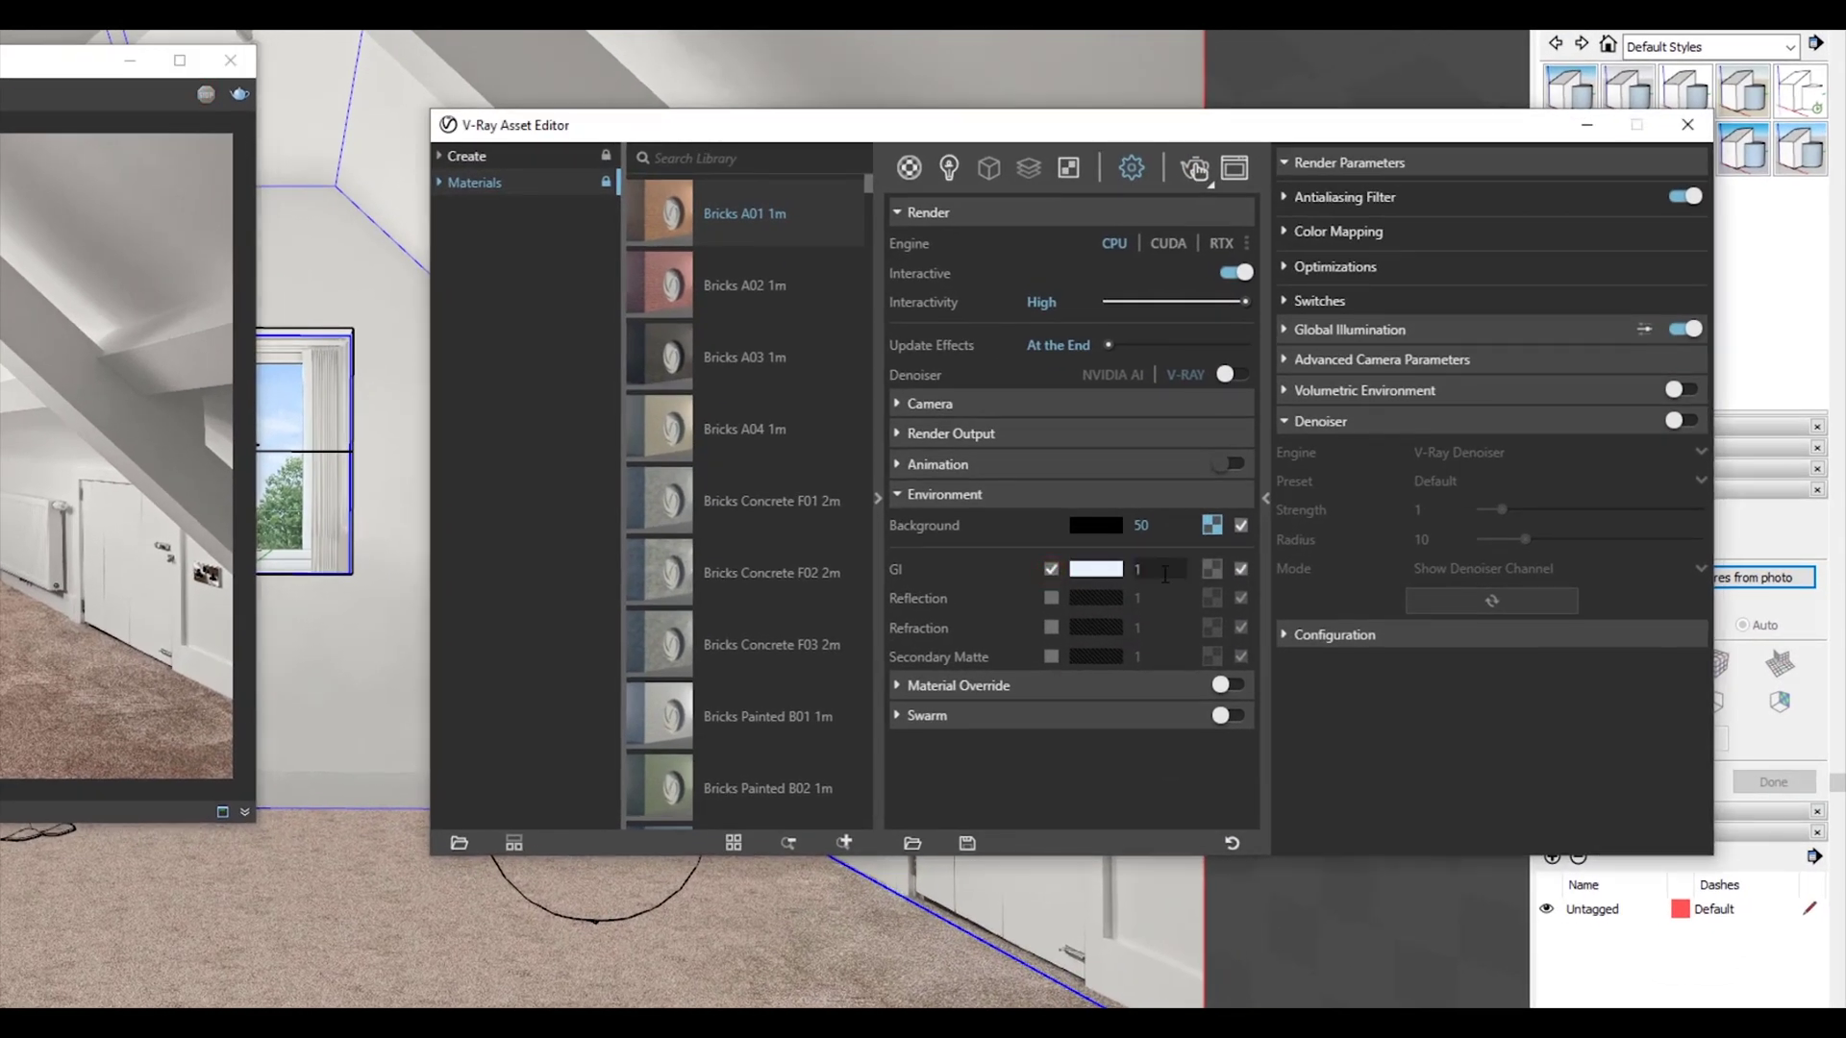
pyautogui.click(1211, 571)
pyautogui.click(1278, 352)
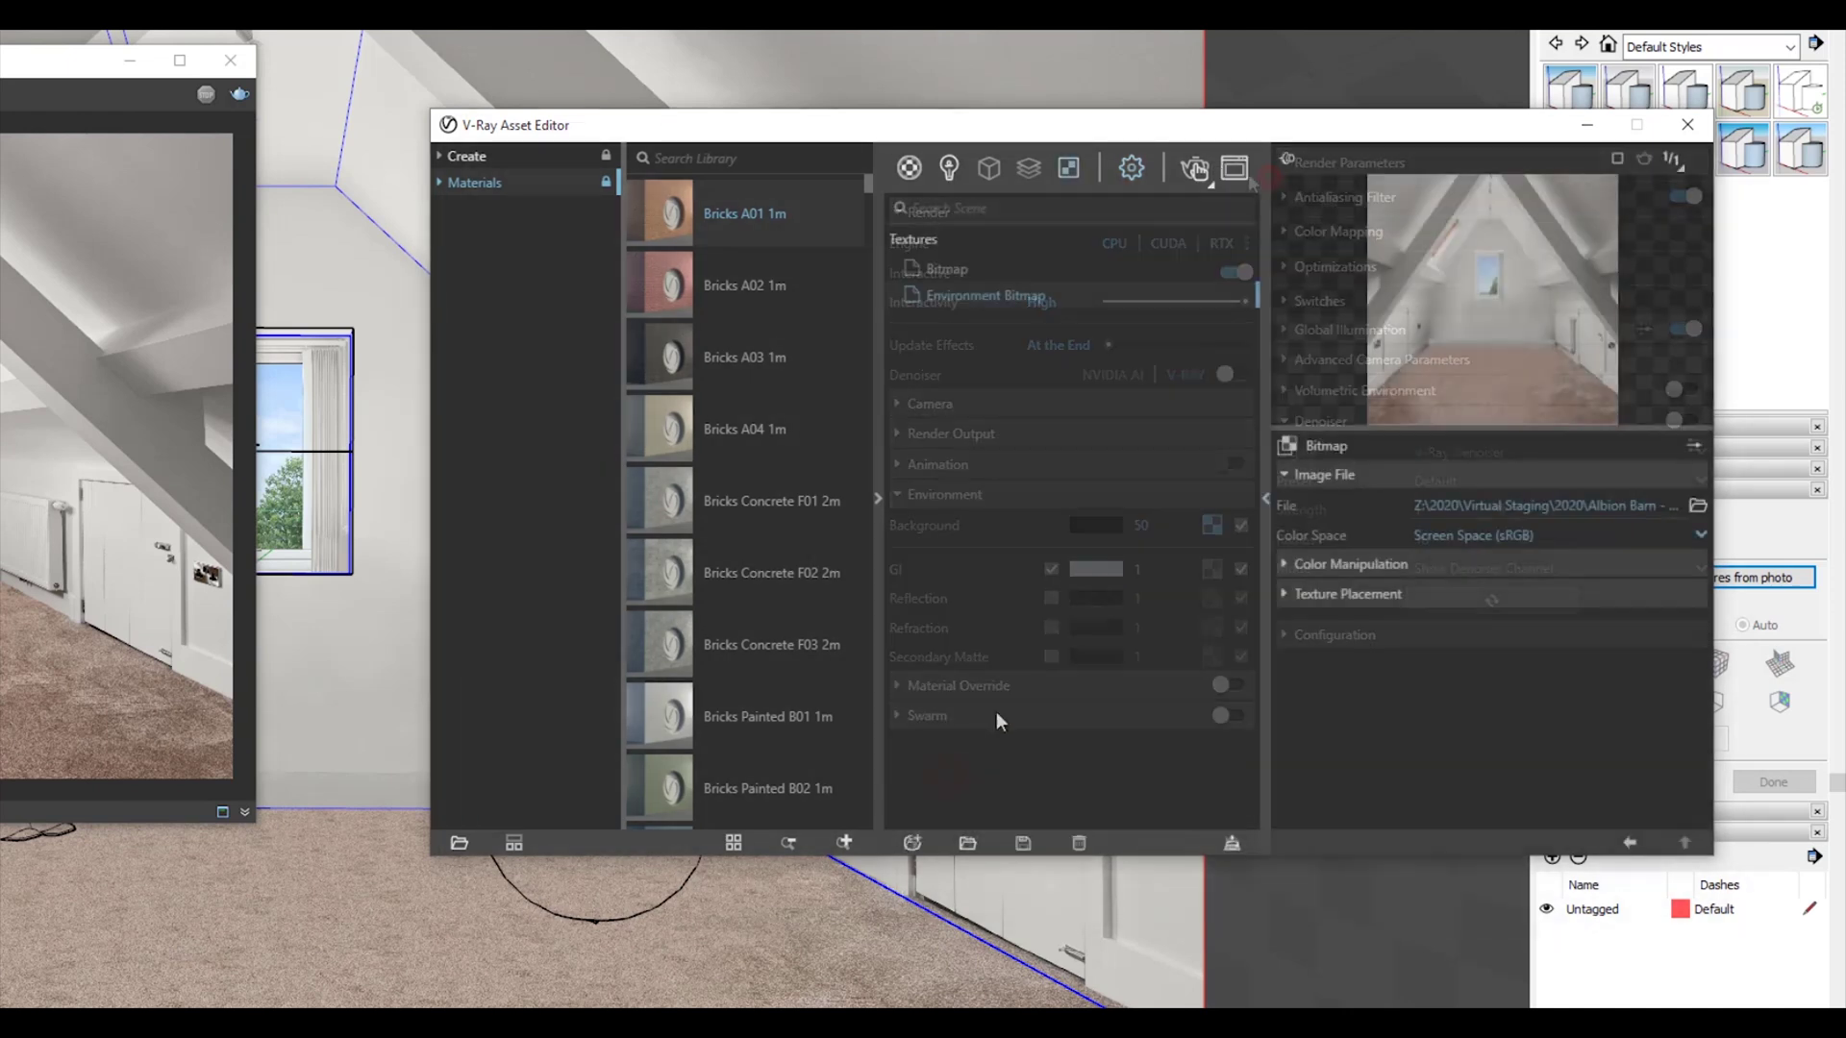
pyautogui.click(1314, 594)
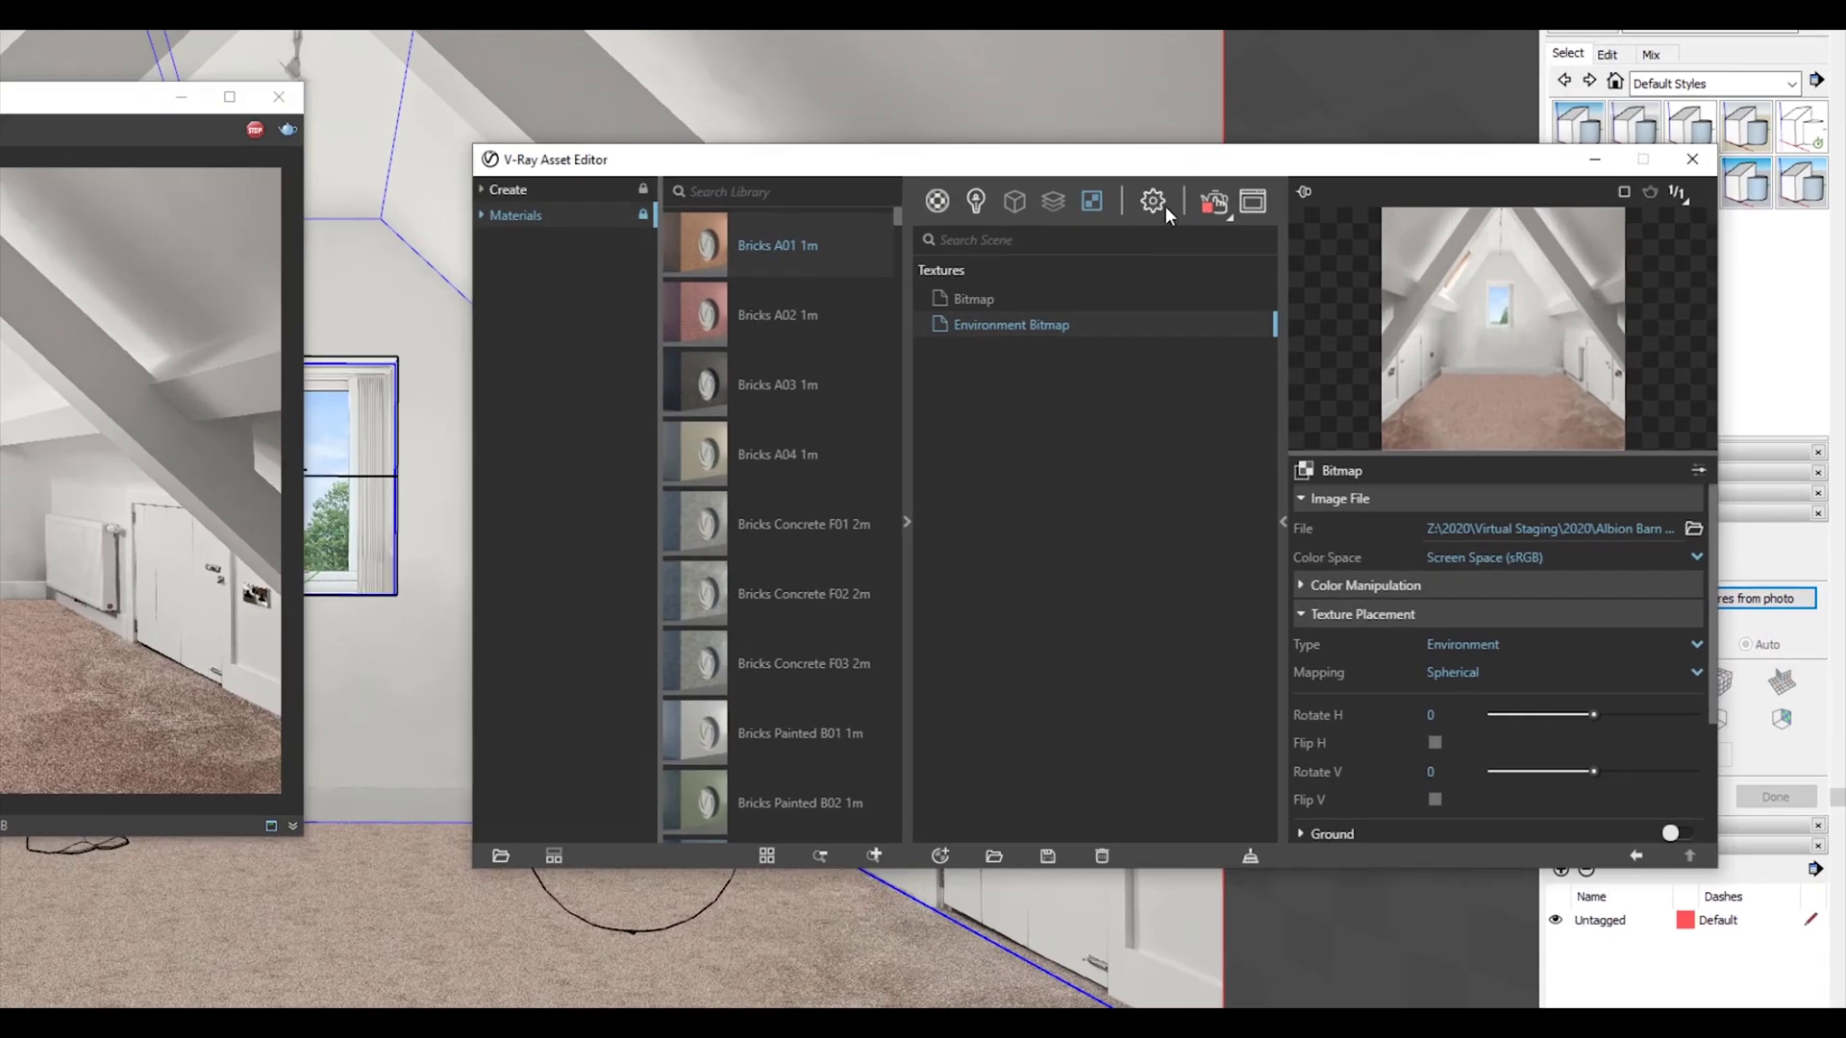
# Step: Enable the Secondary Matte environment override with a bitmap of the attic photo and set its mapping to Screen
pyautogui.click(1381, 342)
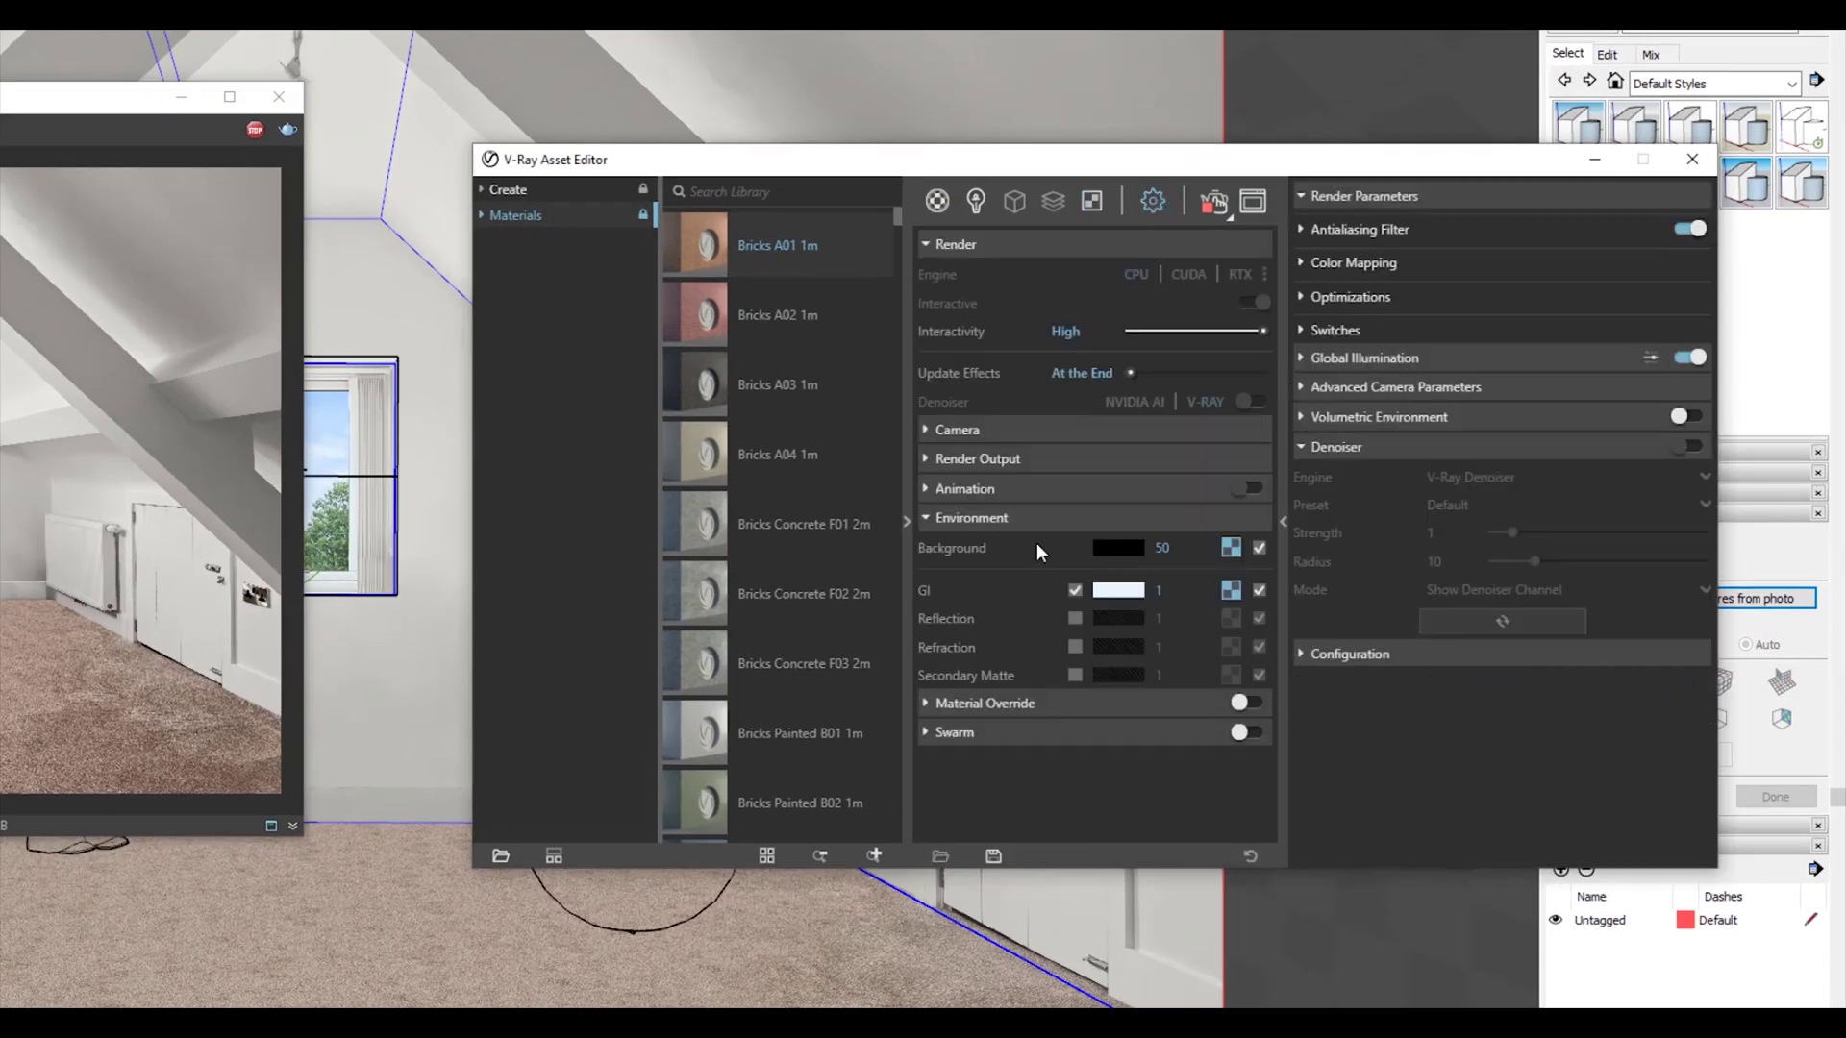
pyautogui.click(1074, 674)
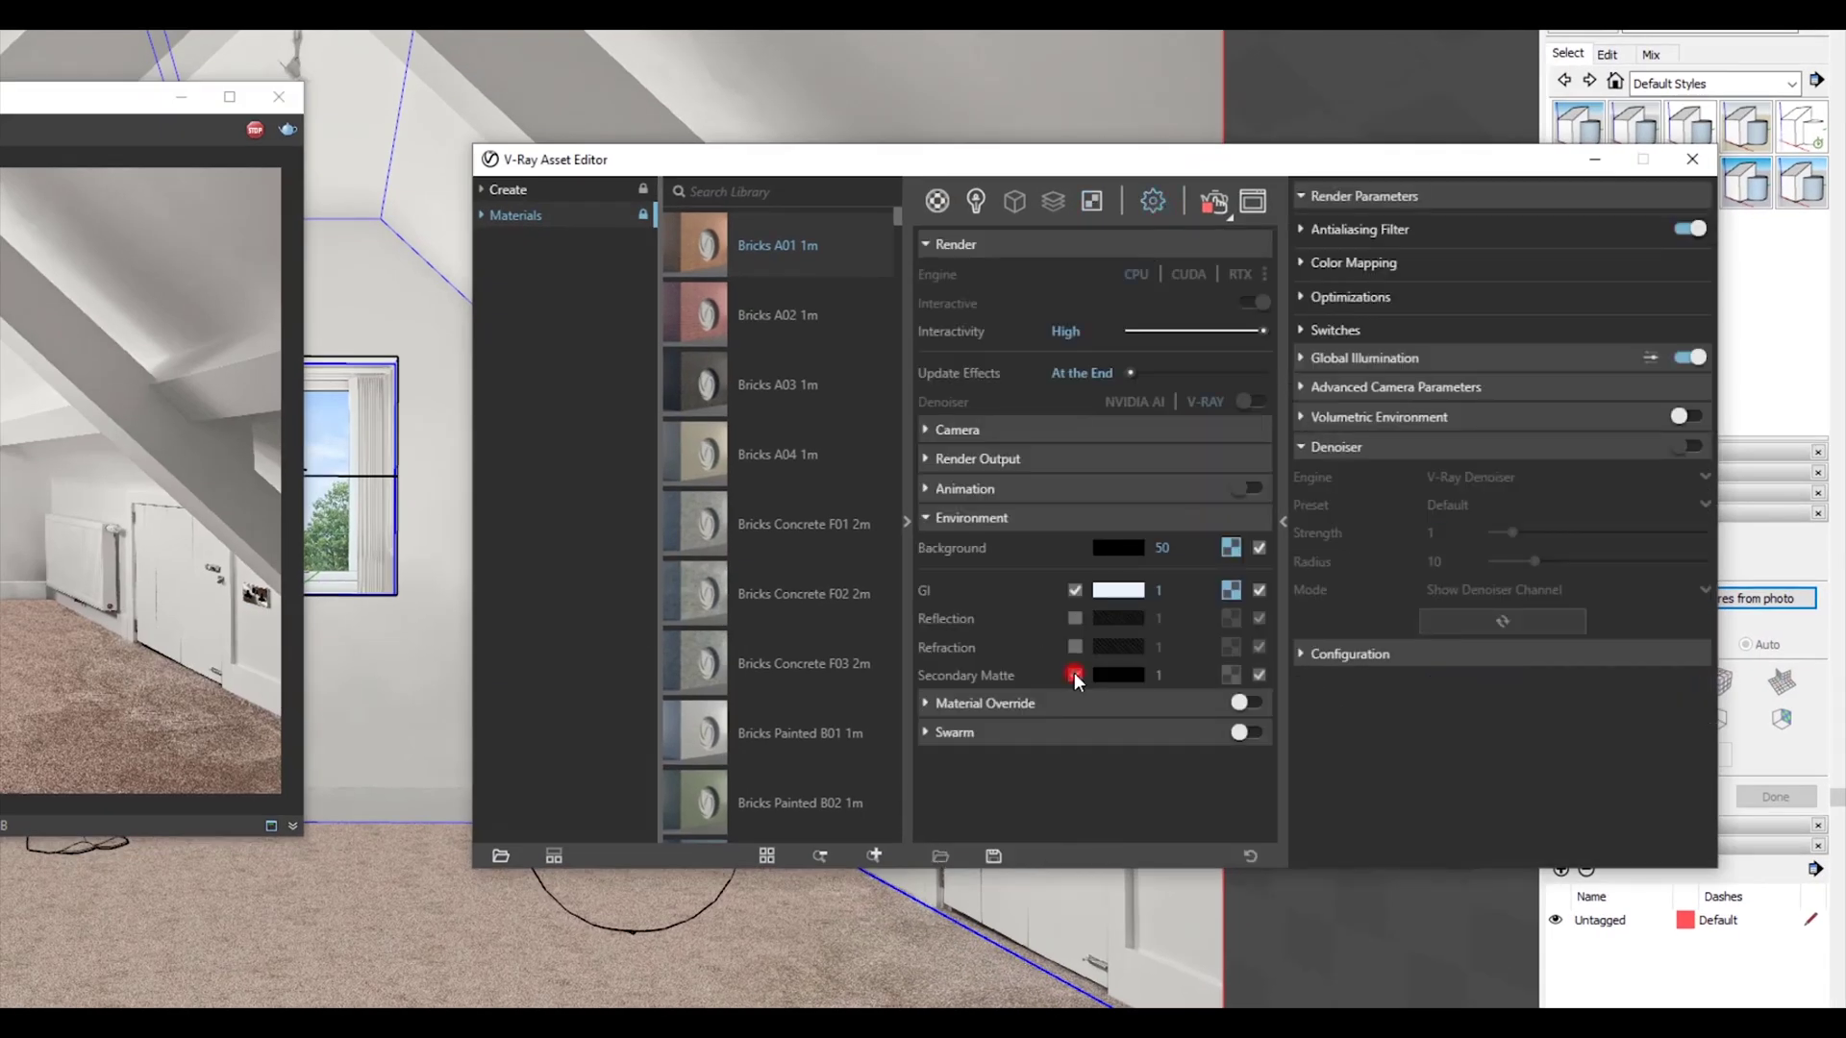
pyautogui.click(1238, 679)
pyautogui.click(1283, 215)
pyautogui.doubleClick(997, 795)
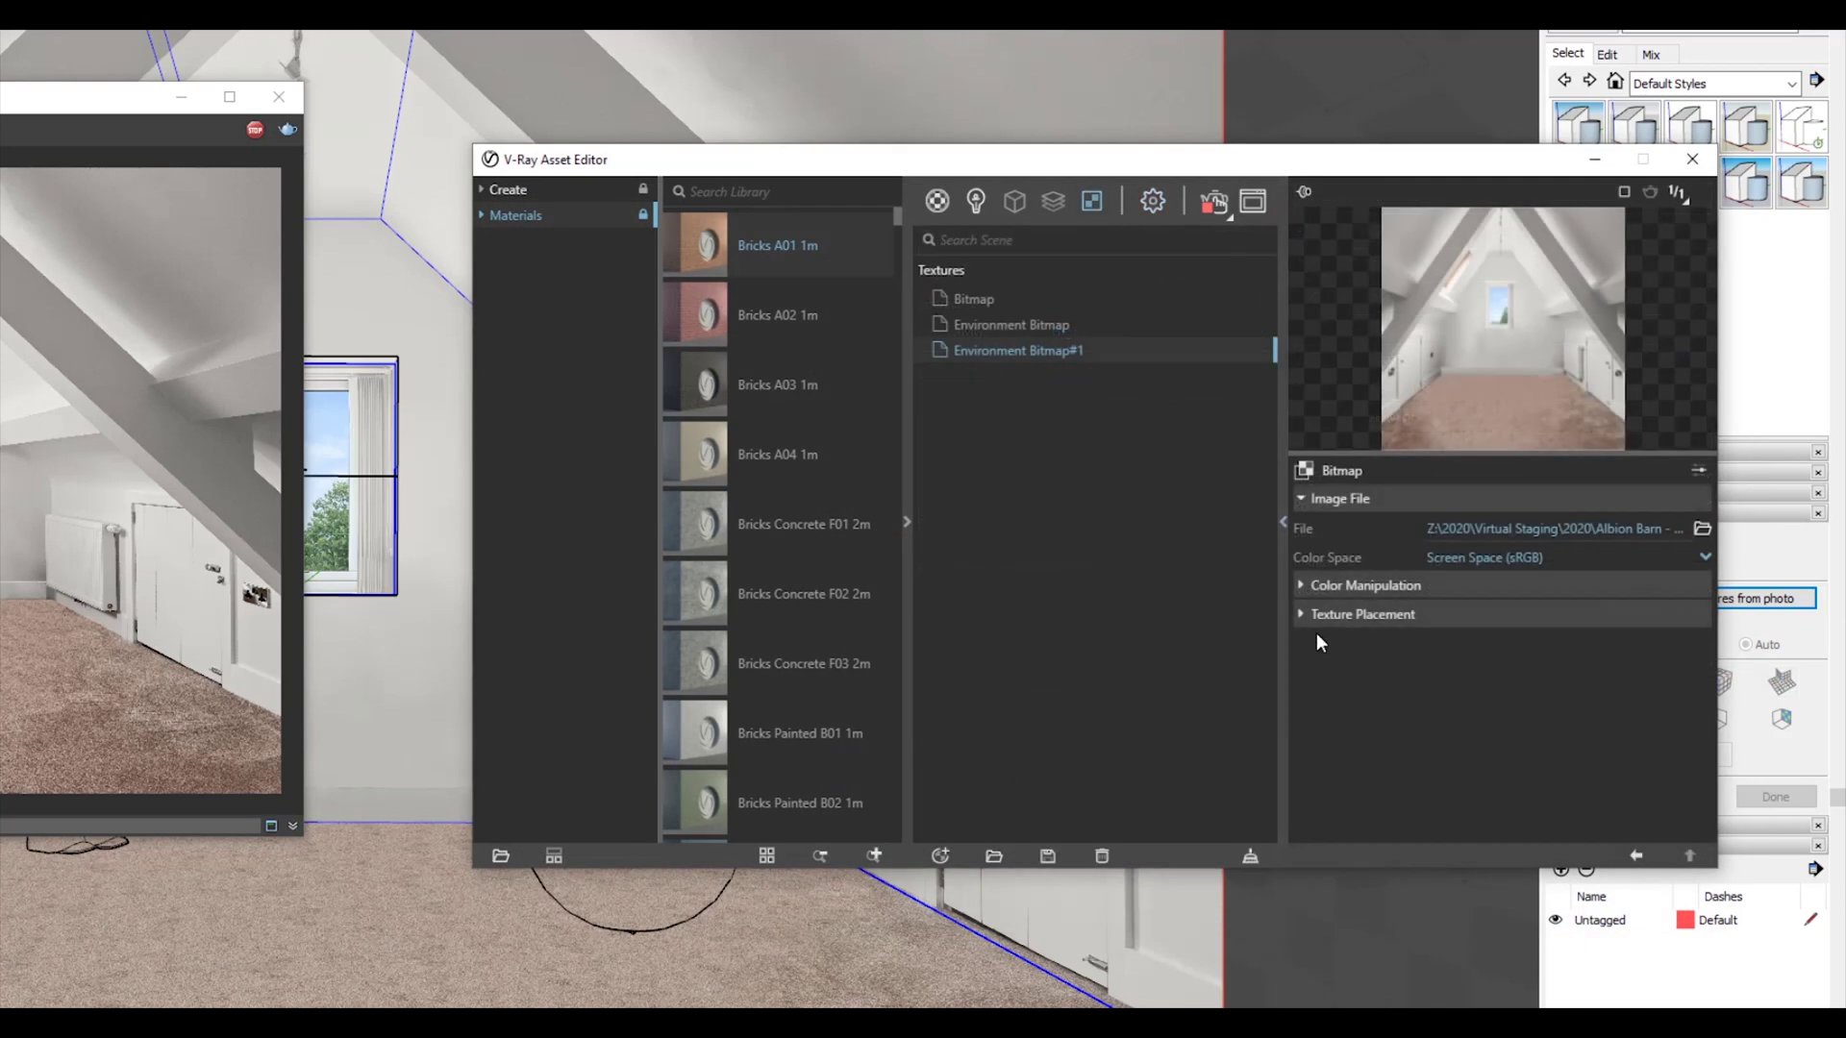
pyautogui.click(1373, 615)
pyautogui.click(1457, 672)
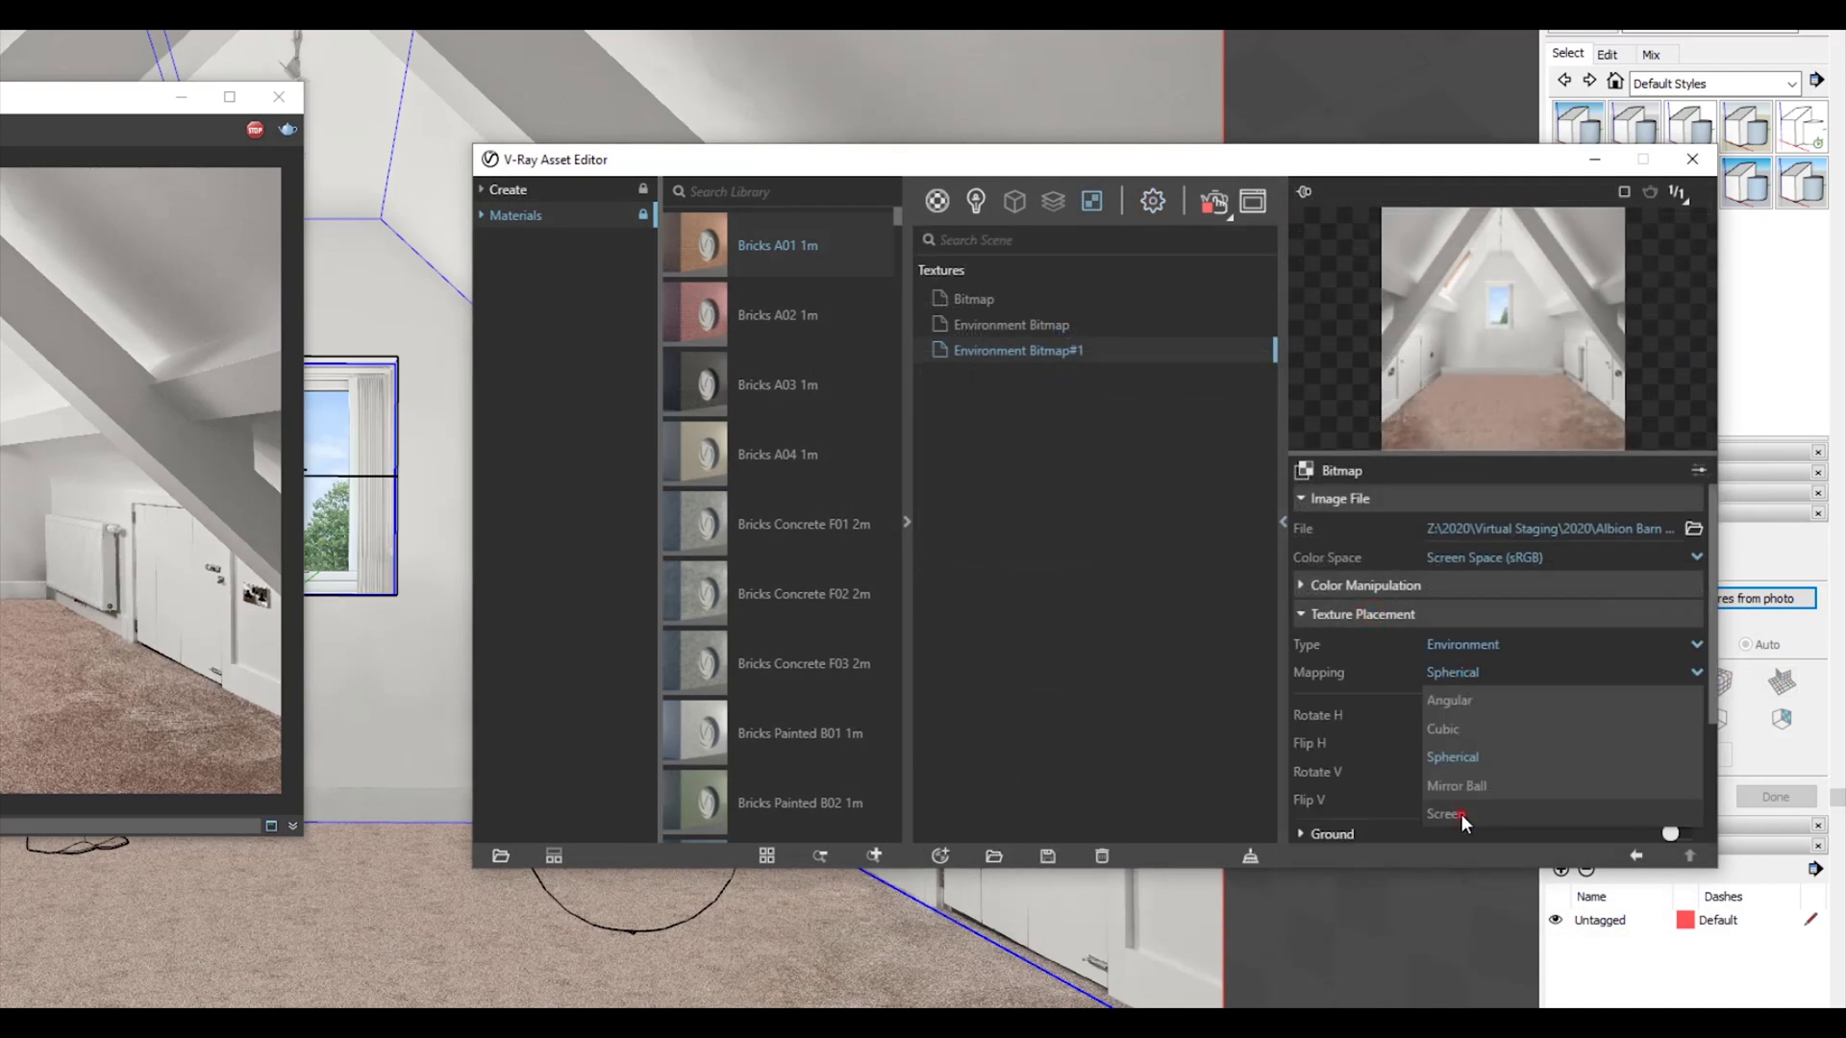
pyautogui.click(1461, 815)
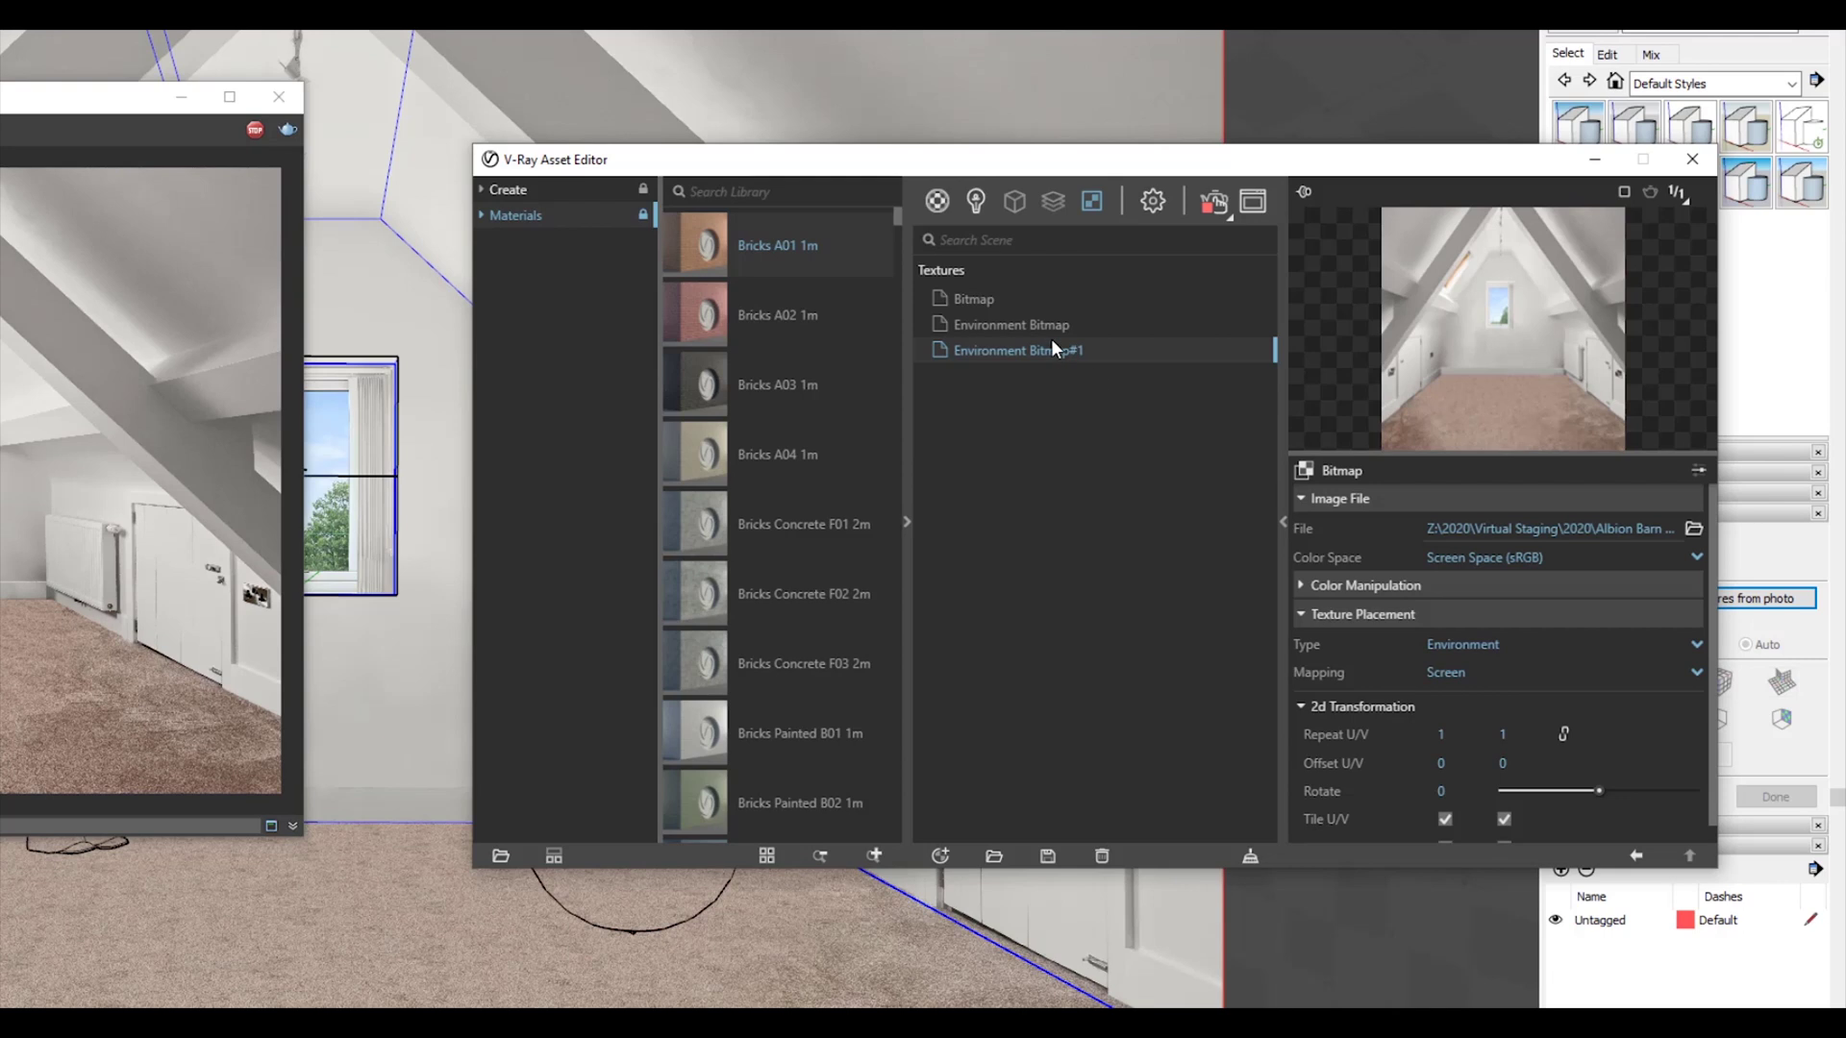
# Step: Set the environment GI intensity to 50 and switch its override off and on to compare the render
pyautogui.click(938, 200)
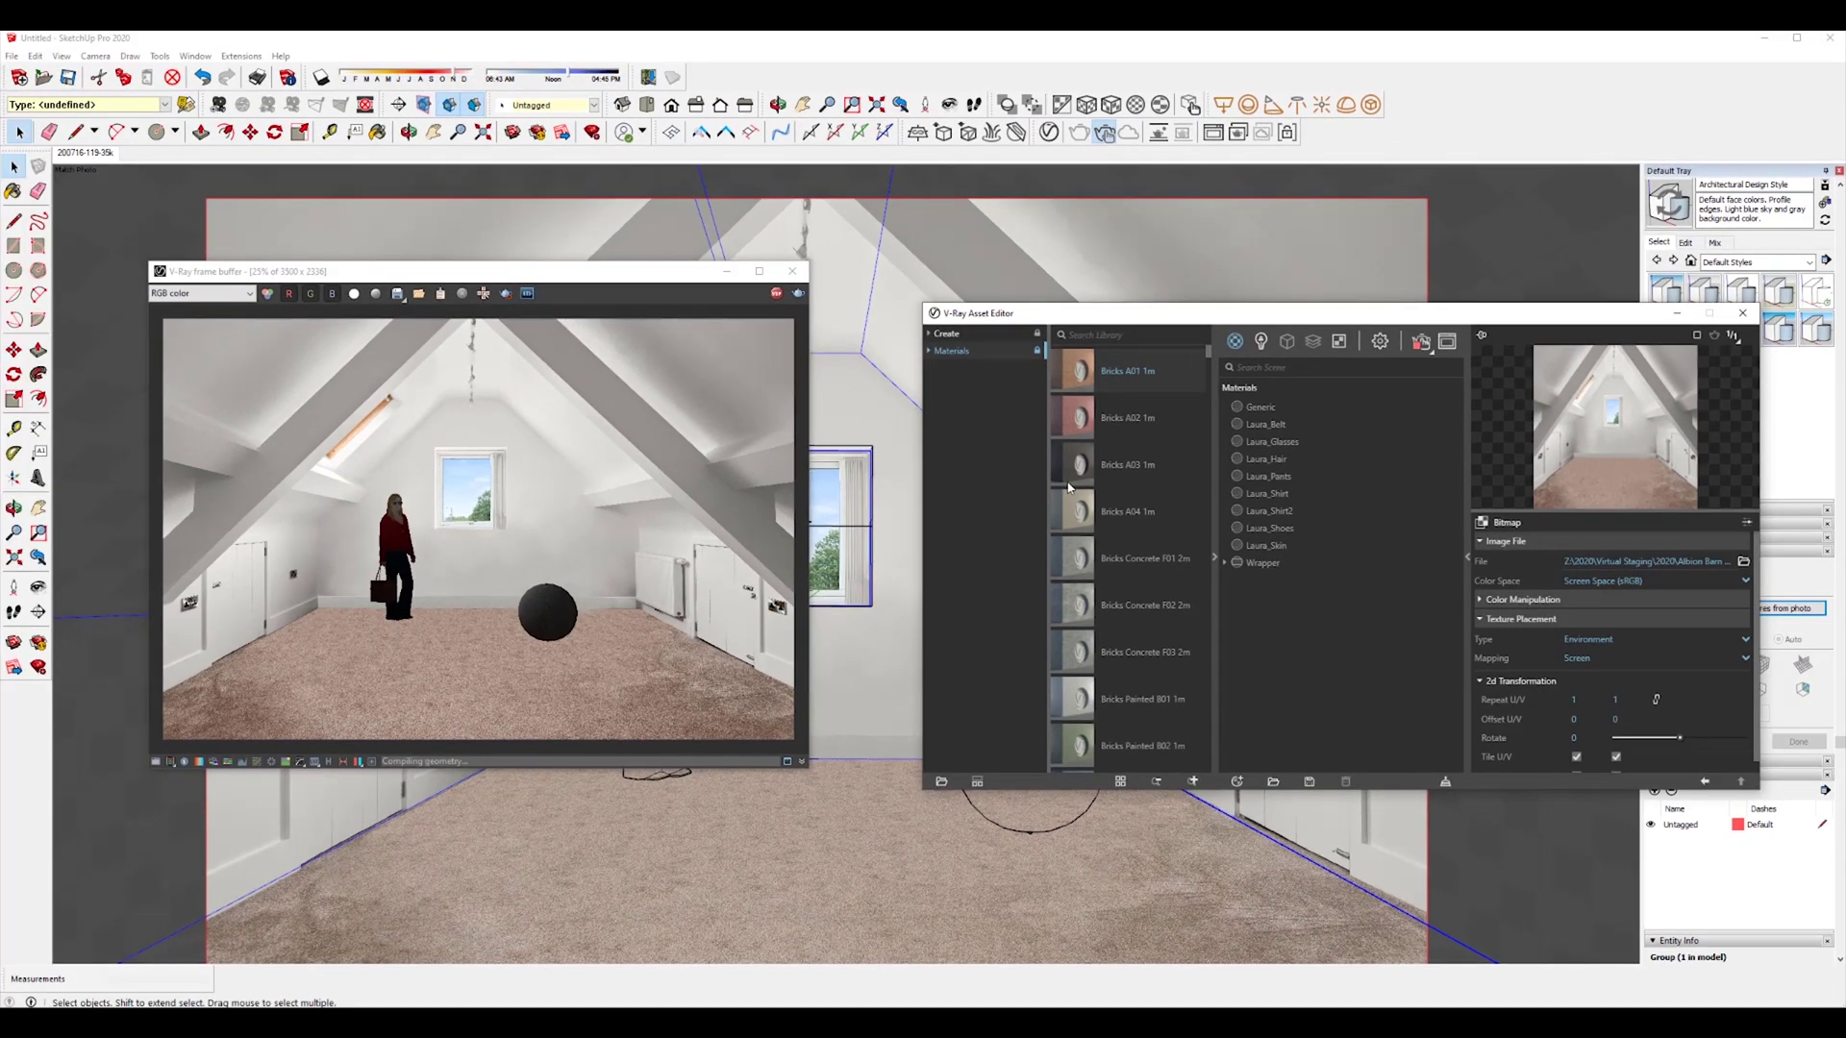
pyautogui.click(1380, 342)
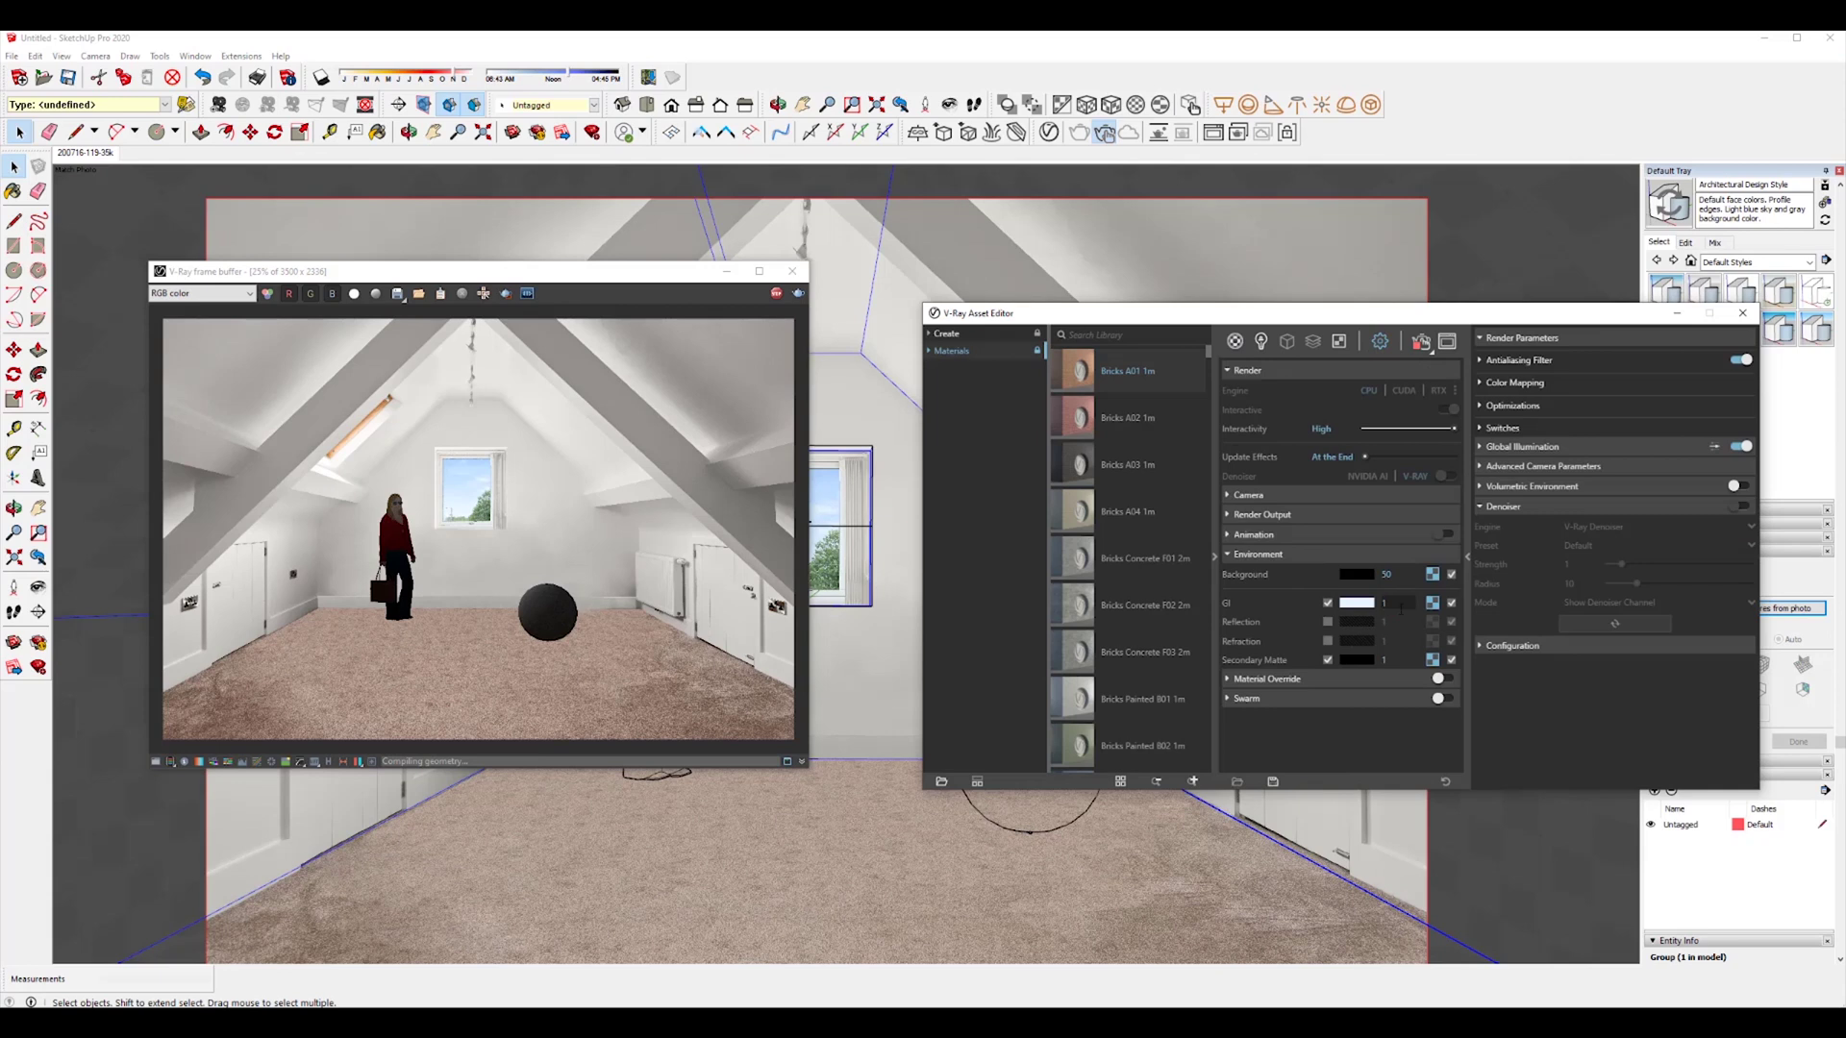
pyautogui.write('50')
pyautogui.press('Return')
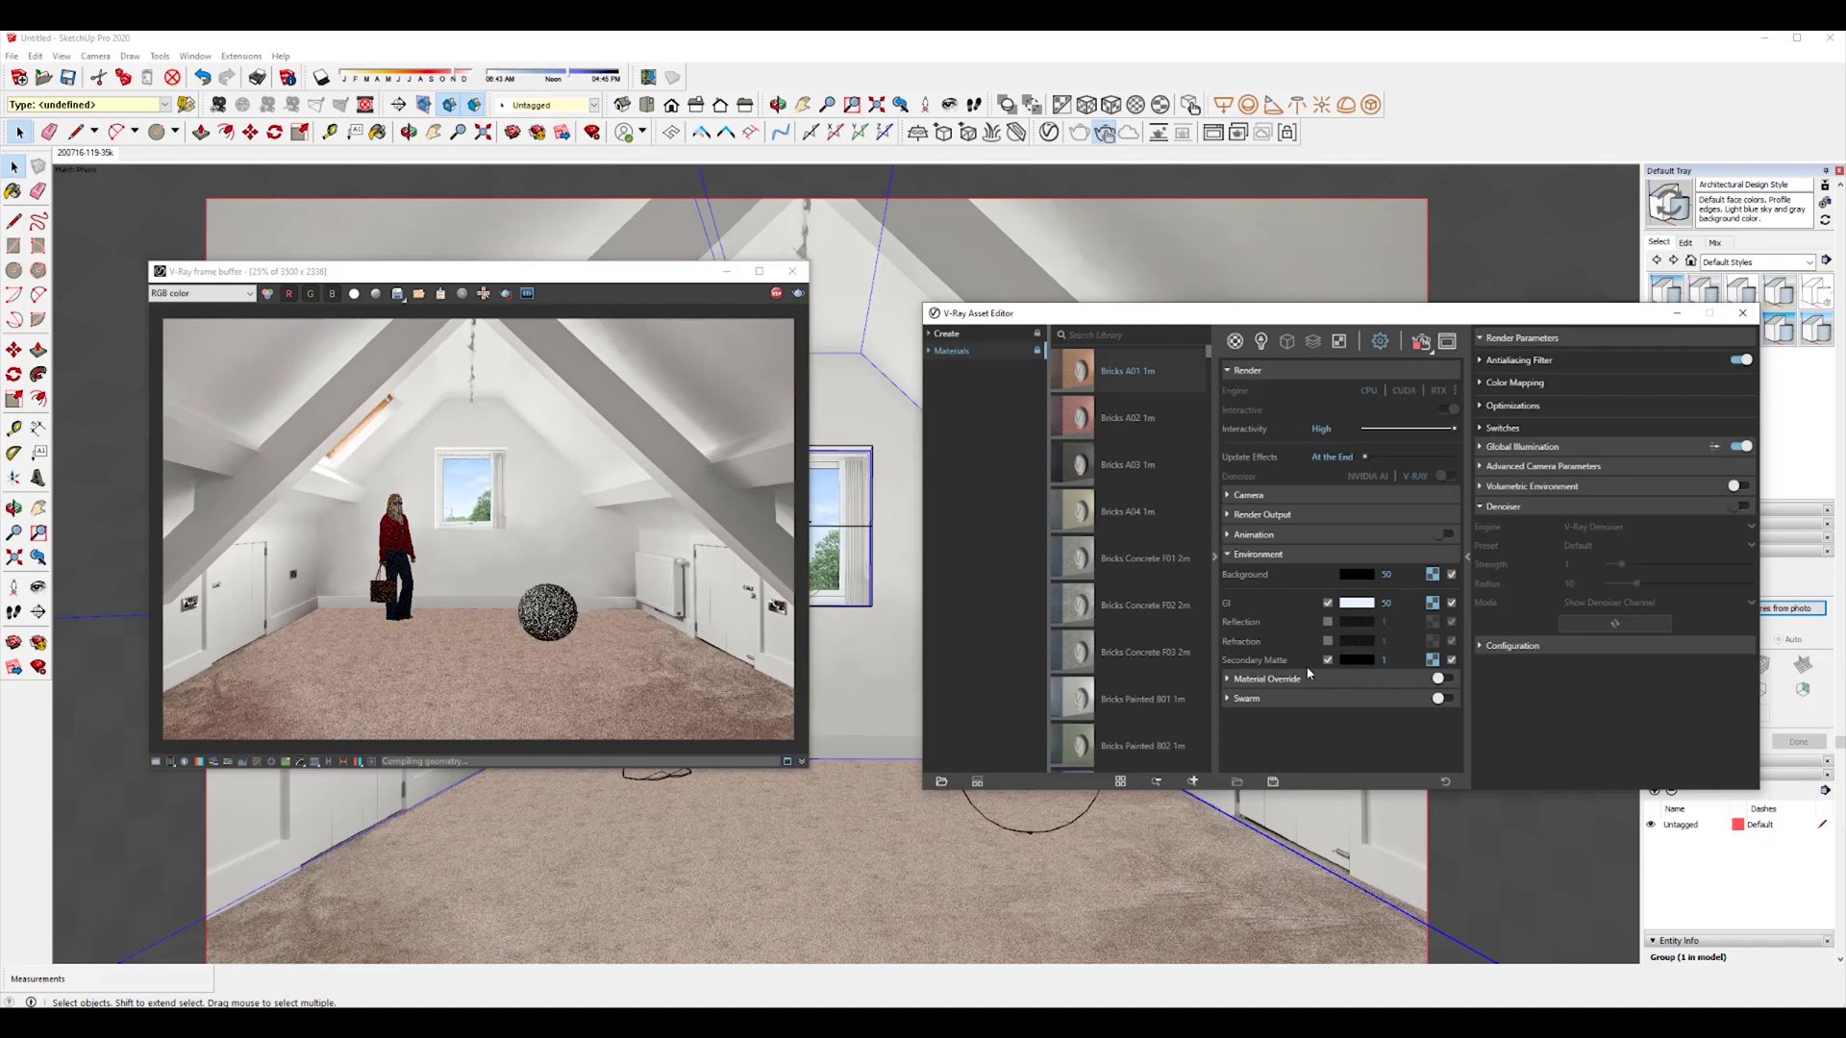
pyautogui.click(1328, 604)
pyautogui.click(1329, 604)
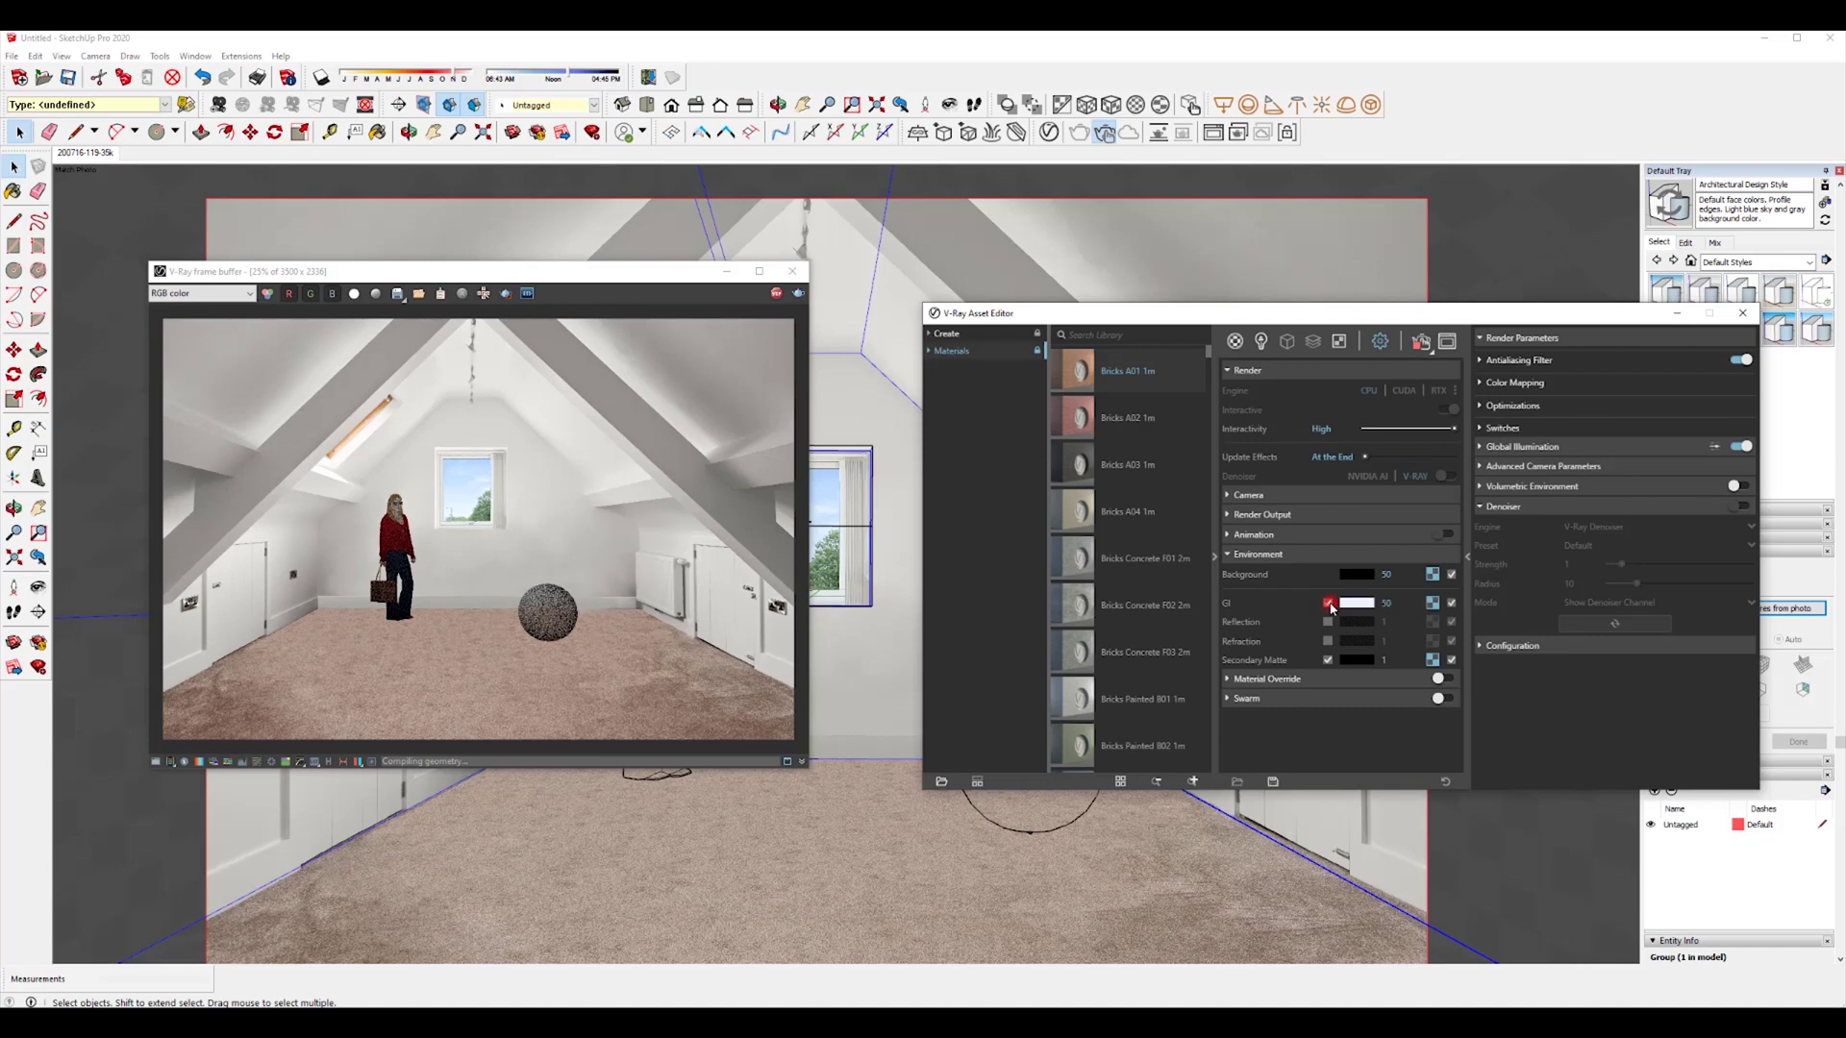
# Step: Restrict the interactive render to a region around the sphere and inspect its shading up close
pyautogui.scroll(1, 507, 607)
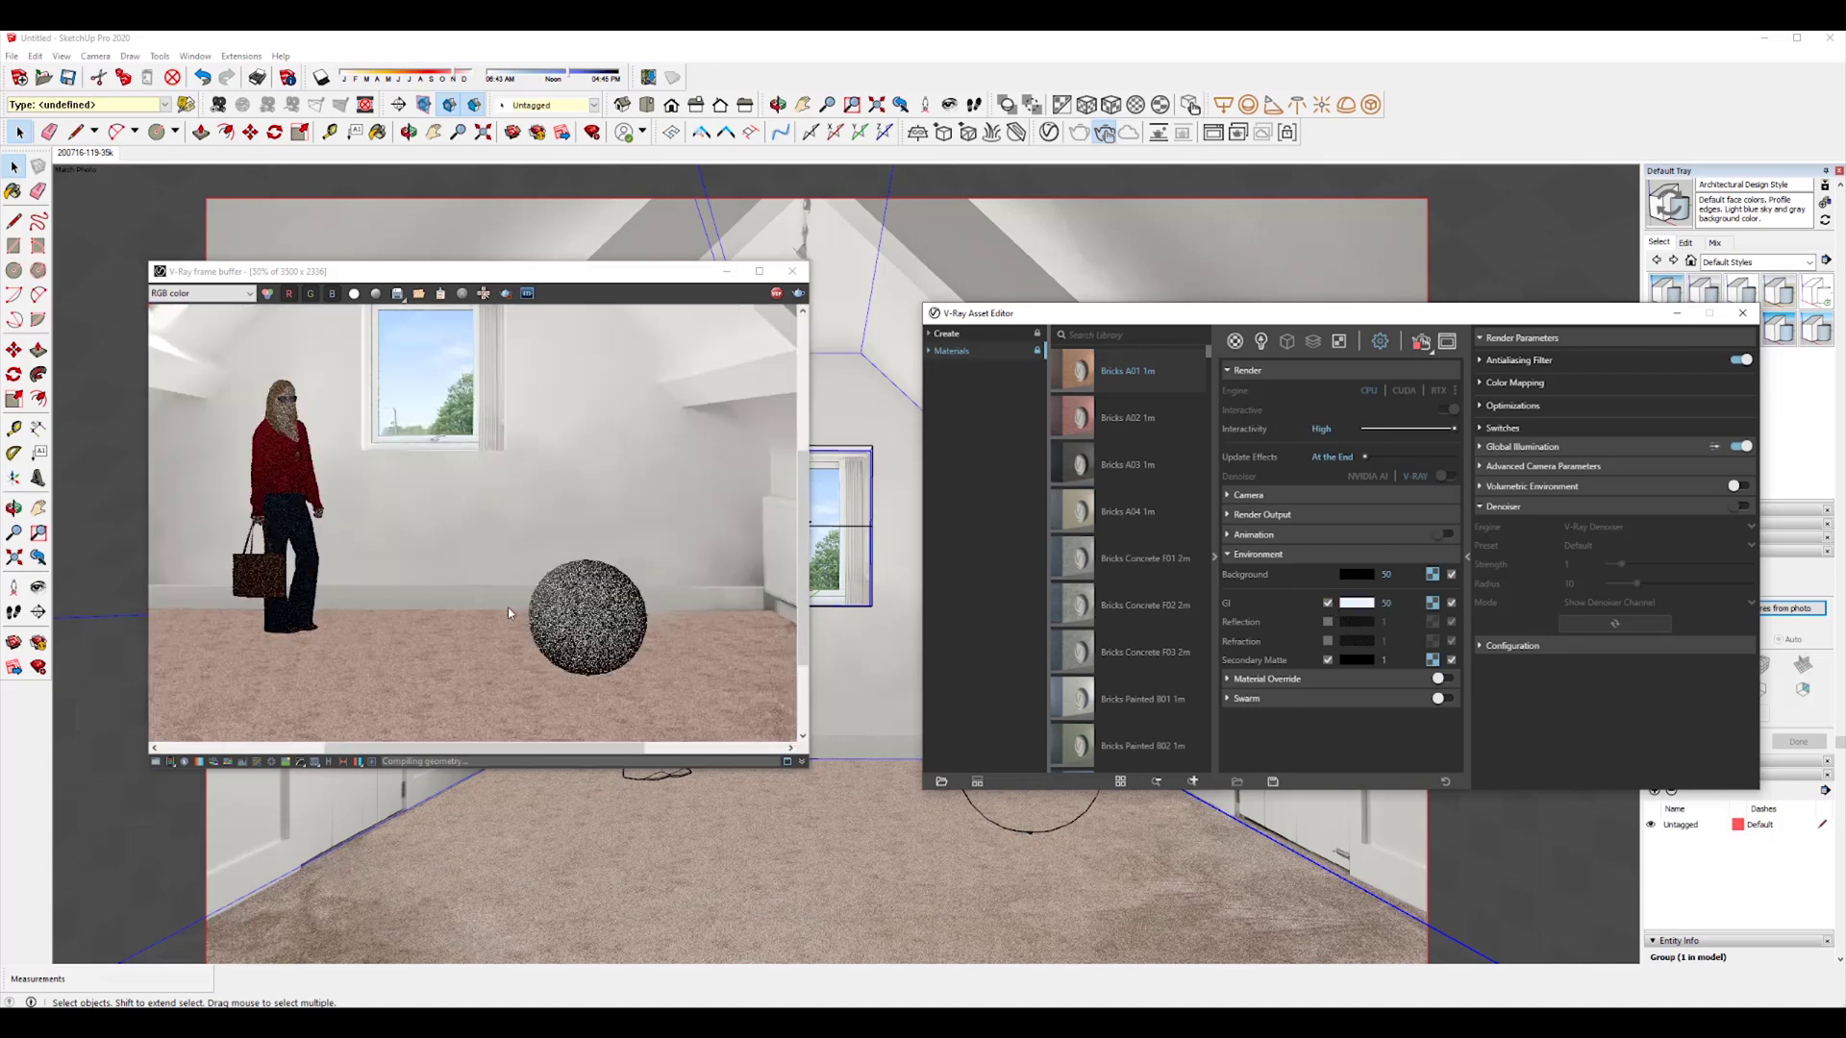
pyautogui.scroll(1, 509, 612)
pyautogui.click(505, 294)
pyautogui.moveTo(507, 469); pyautogui.dragTo(724, 722)
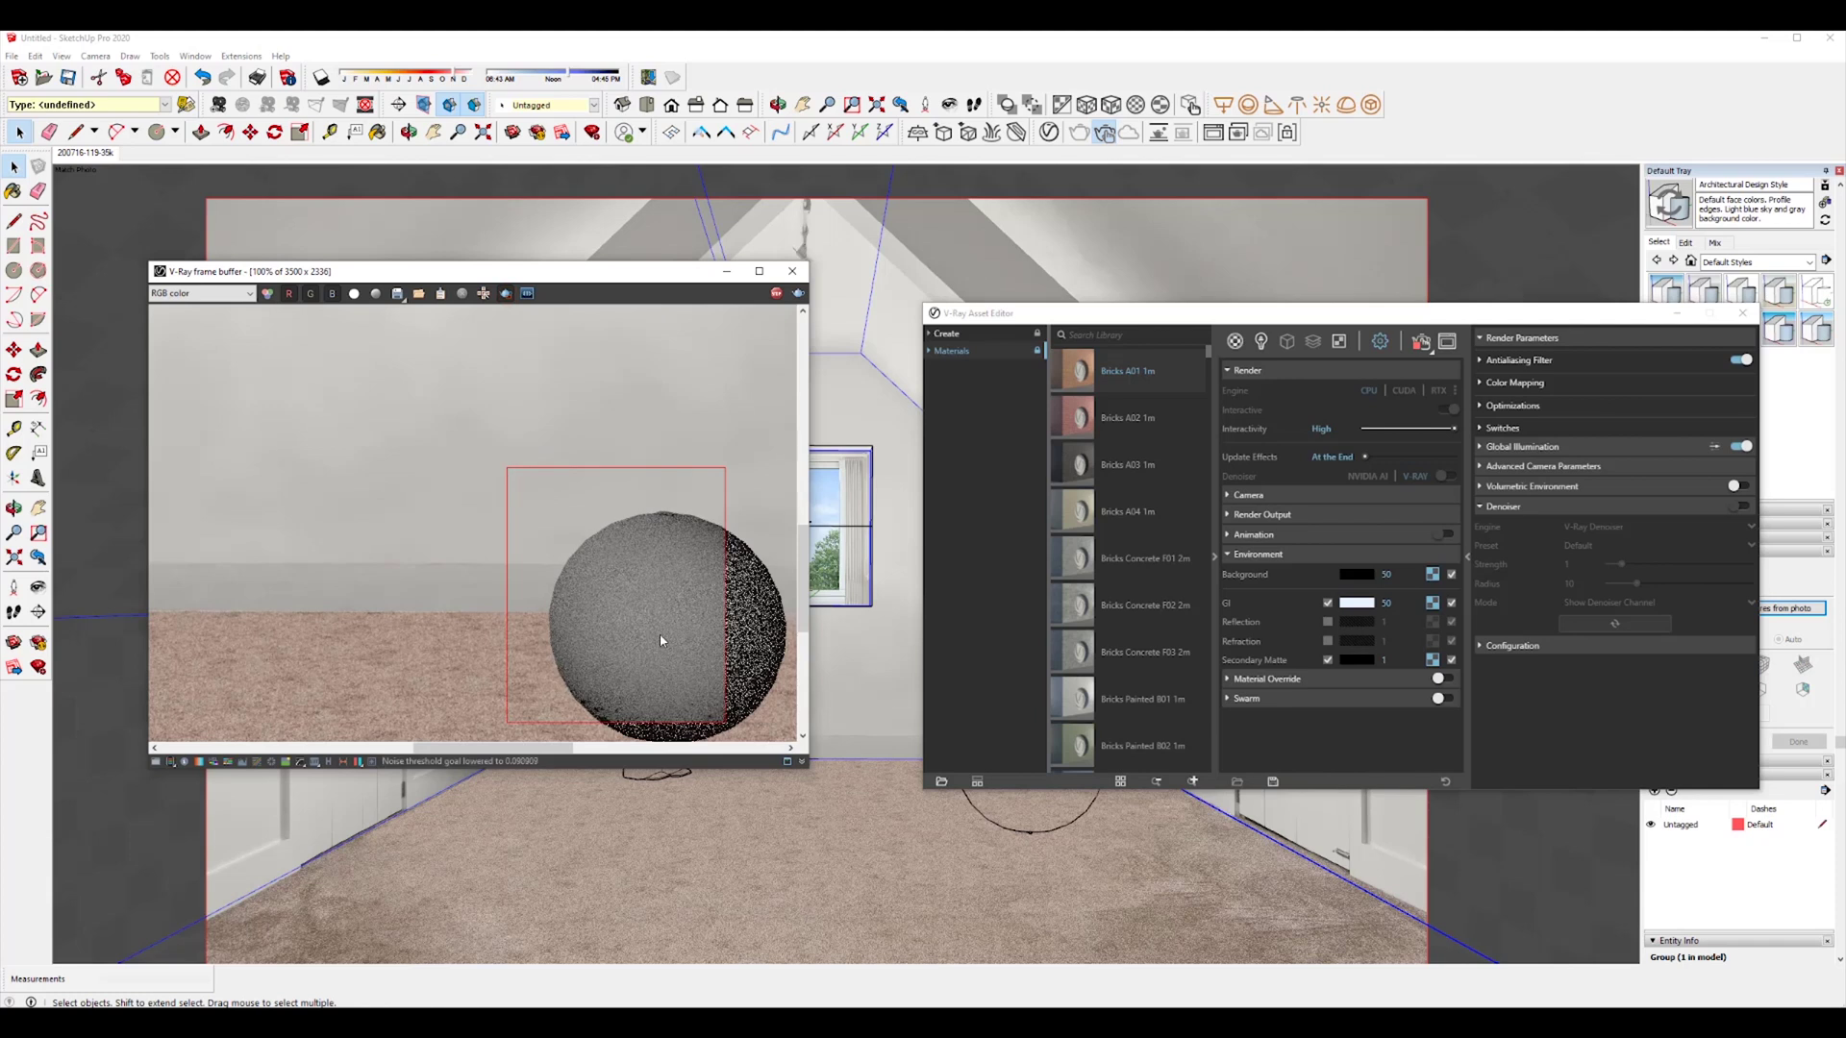
pyautogui.scroll(-1, 662, 640)
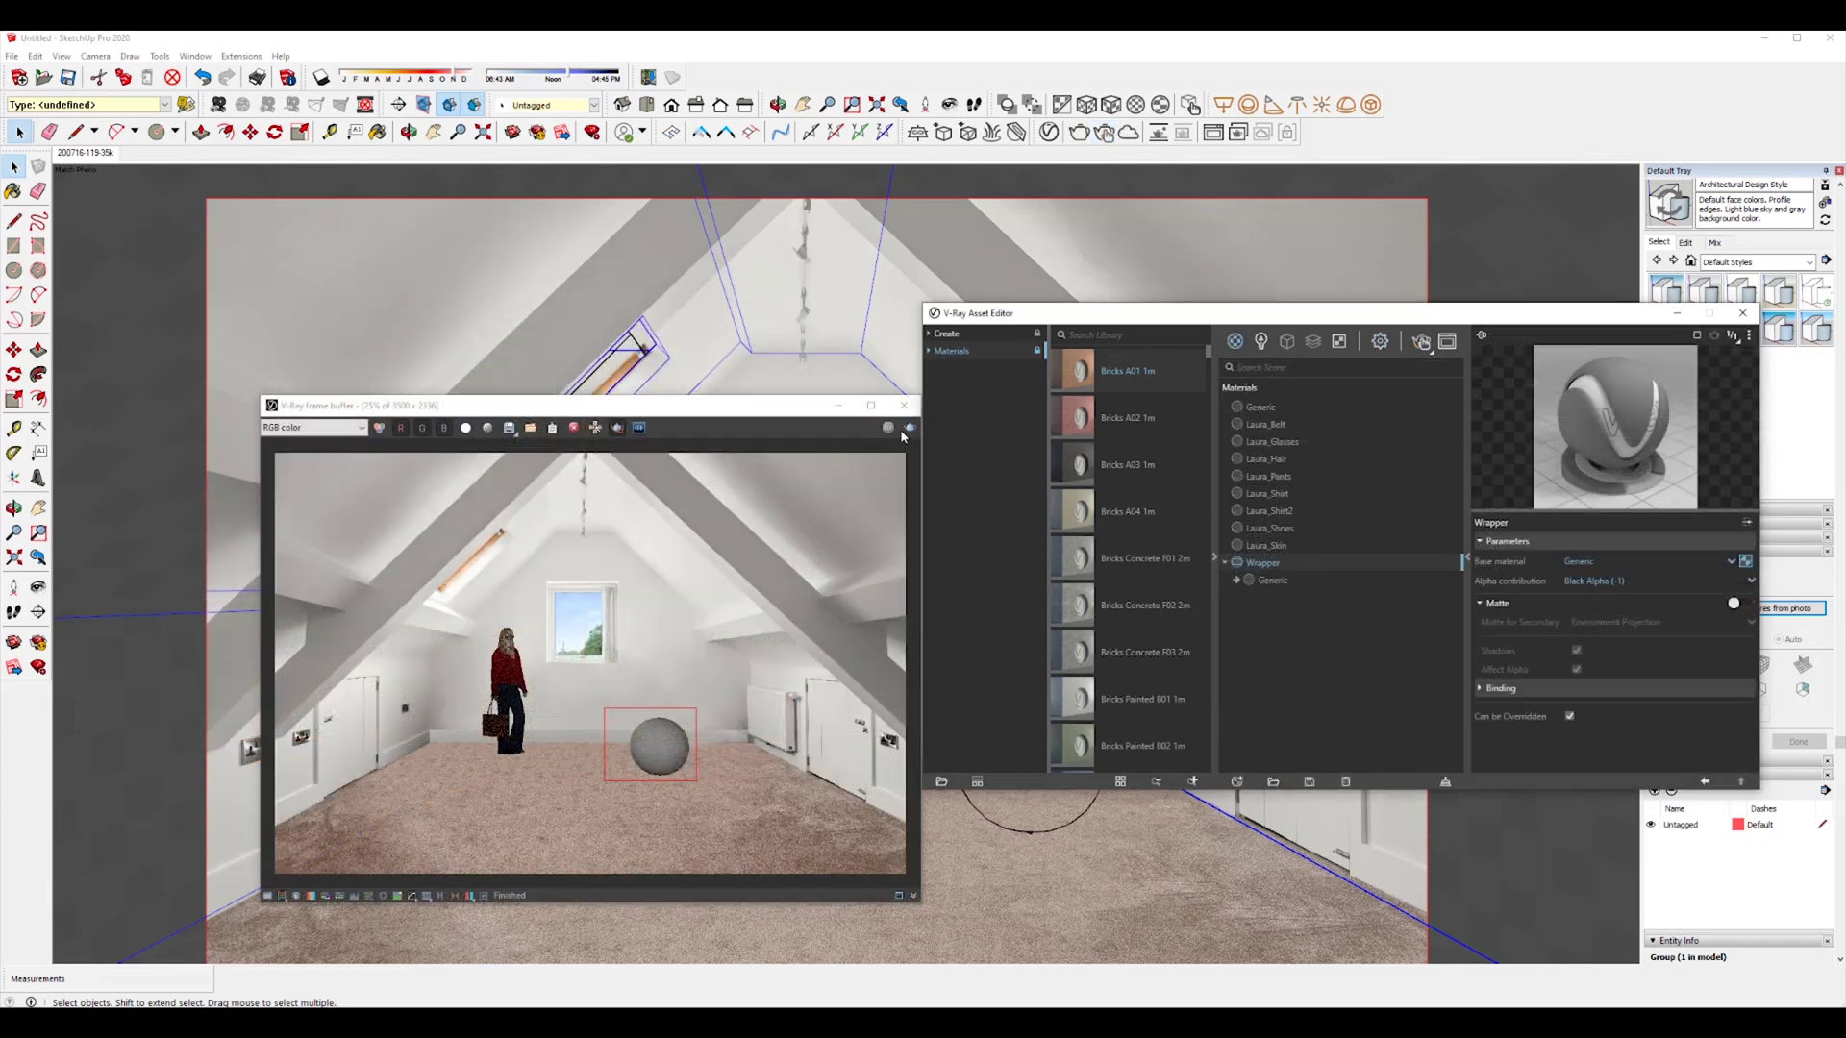
# Step: Restart the interactive render to check the sphere and room, stop it, and enable Matte on the Wrapper material
pyautogui.click(910, 427)
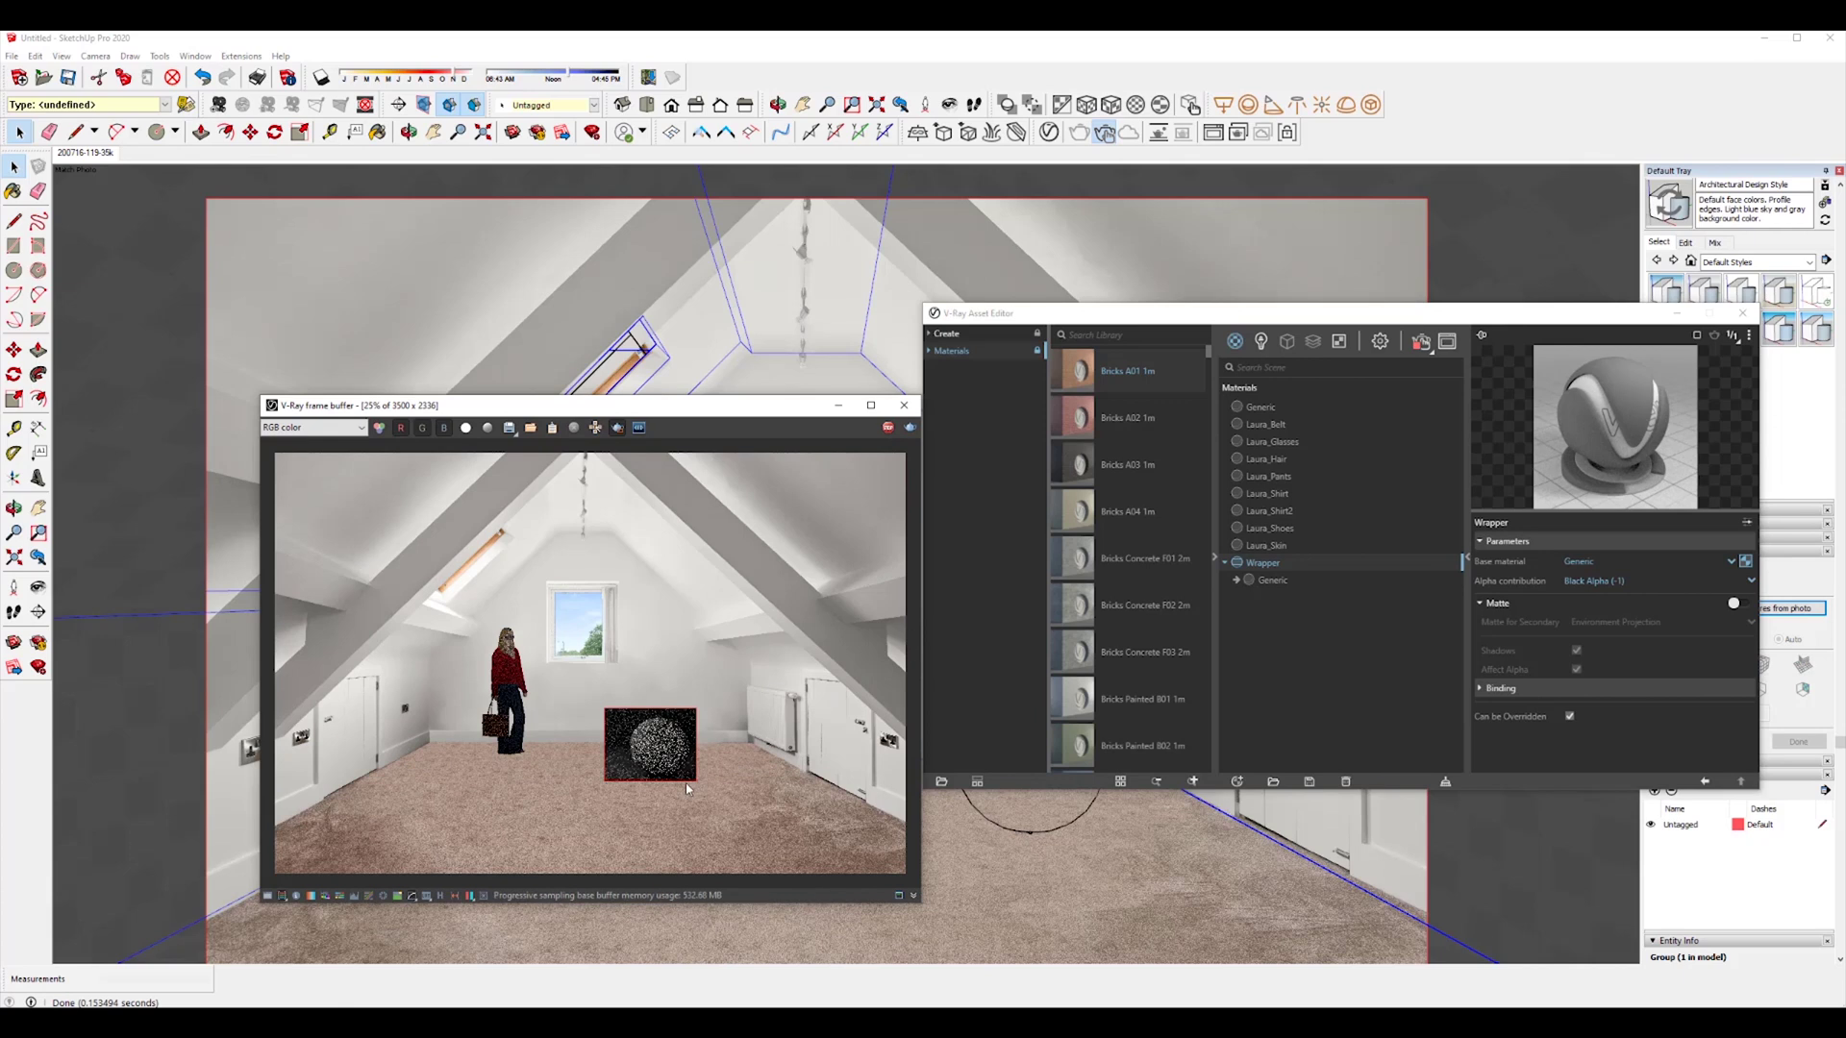
pyautogui.scroll(2, 662, 735)
pyautogui.scroll(-2, 660, 741)
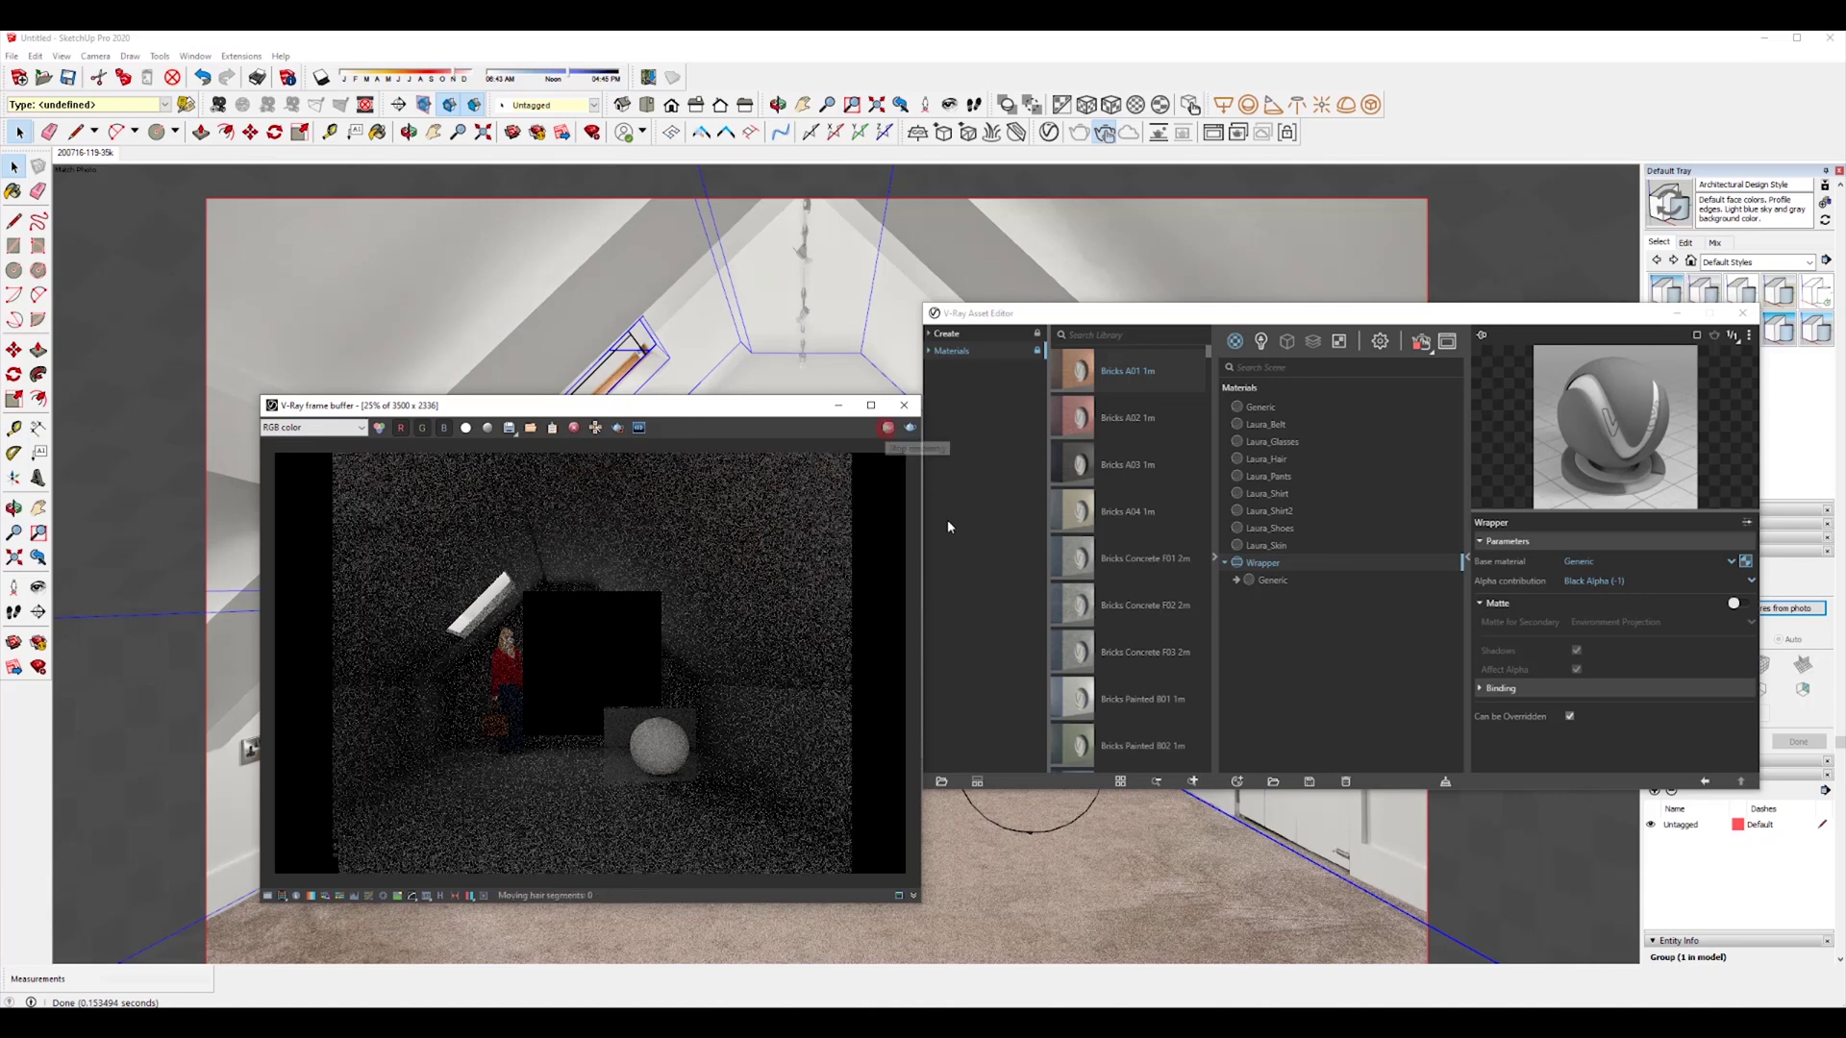
pyautogui.click(1739, 603)
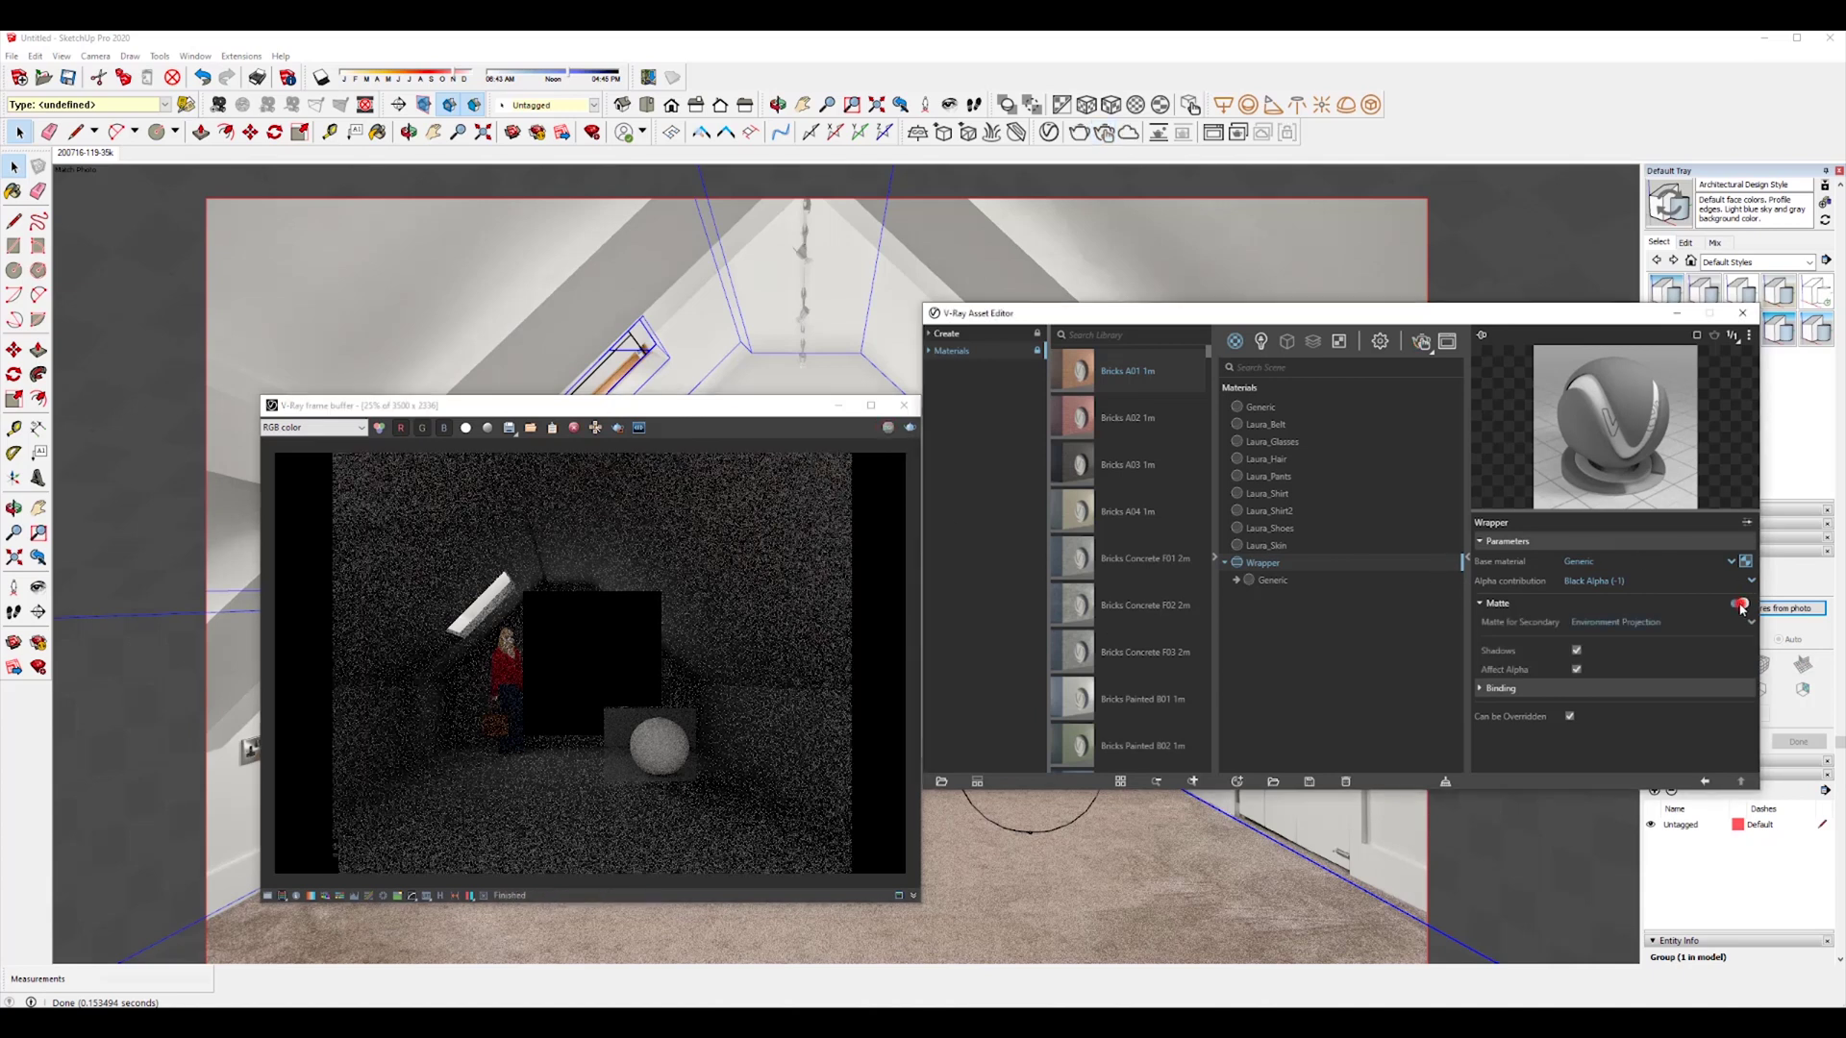
# Step: Select all of the room geometry, reverse its faces, and restart the interactive render
pyautogui.click(873, 269)
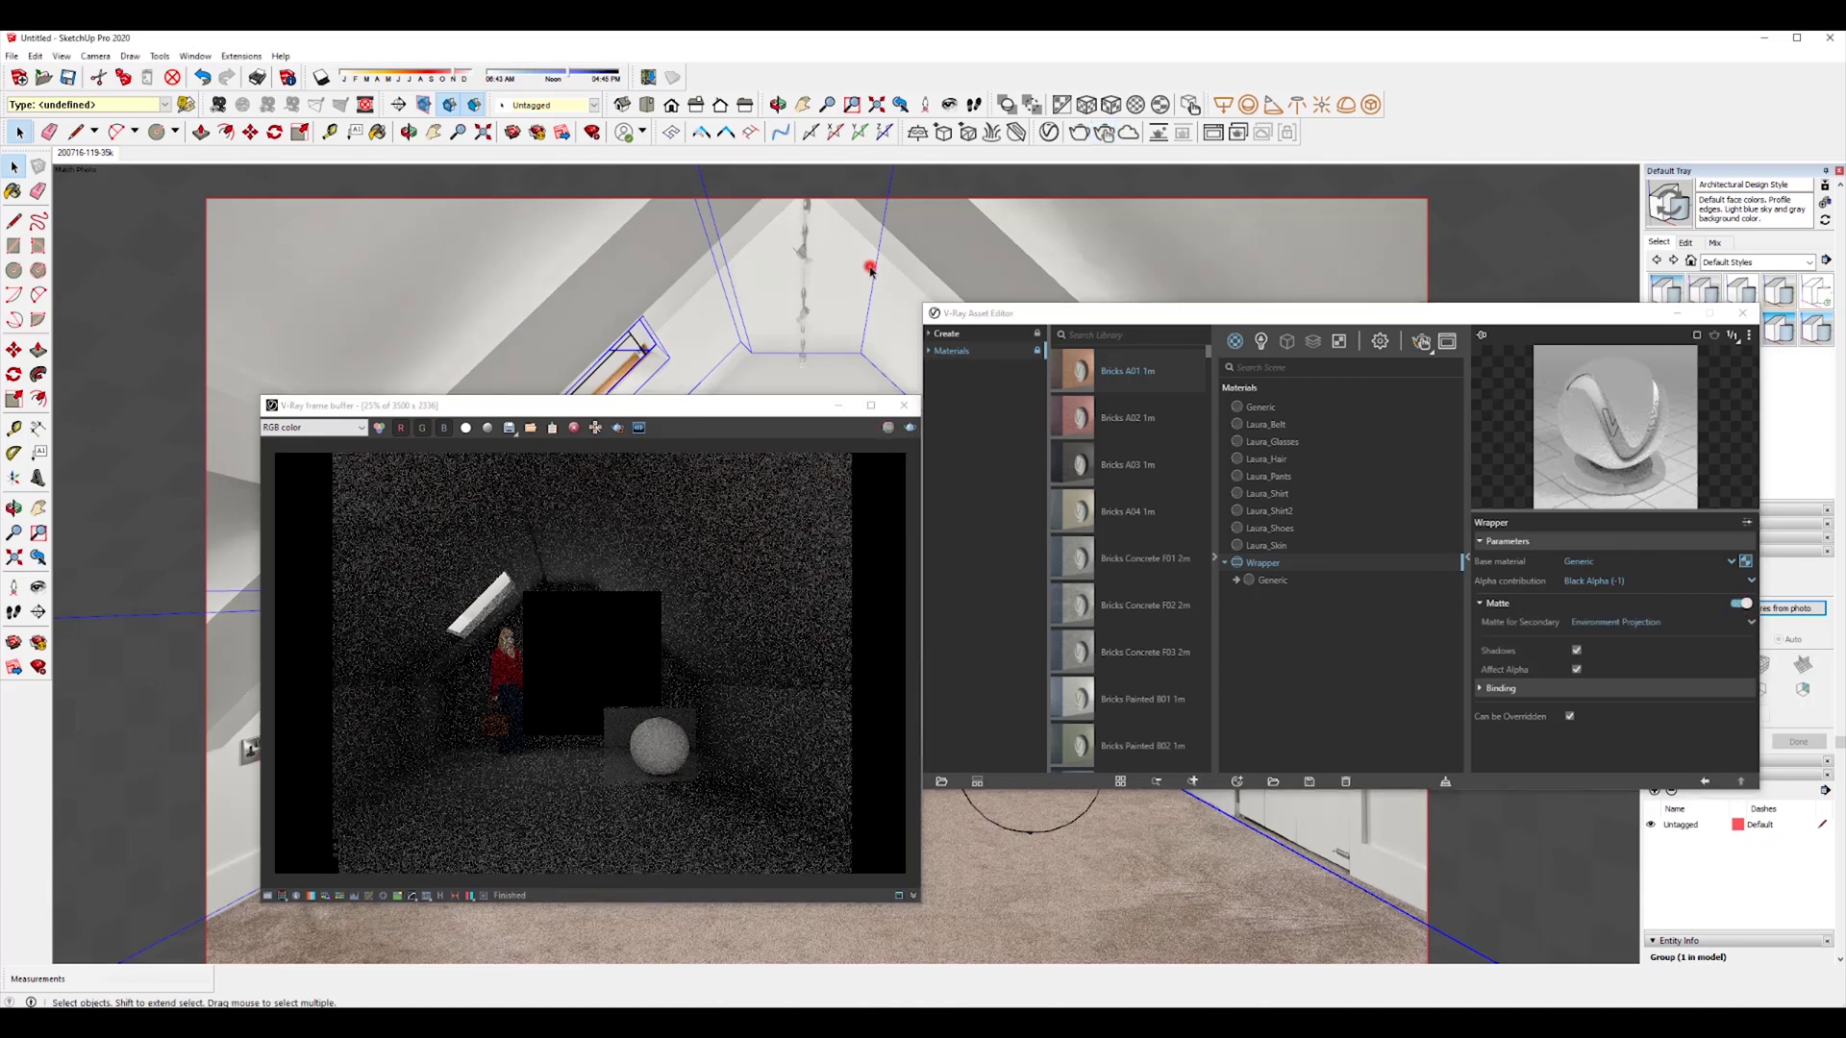
pyautogui.click(735, 332)
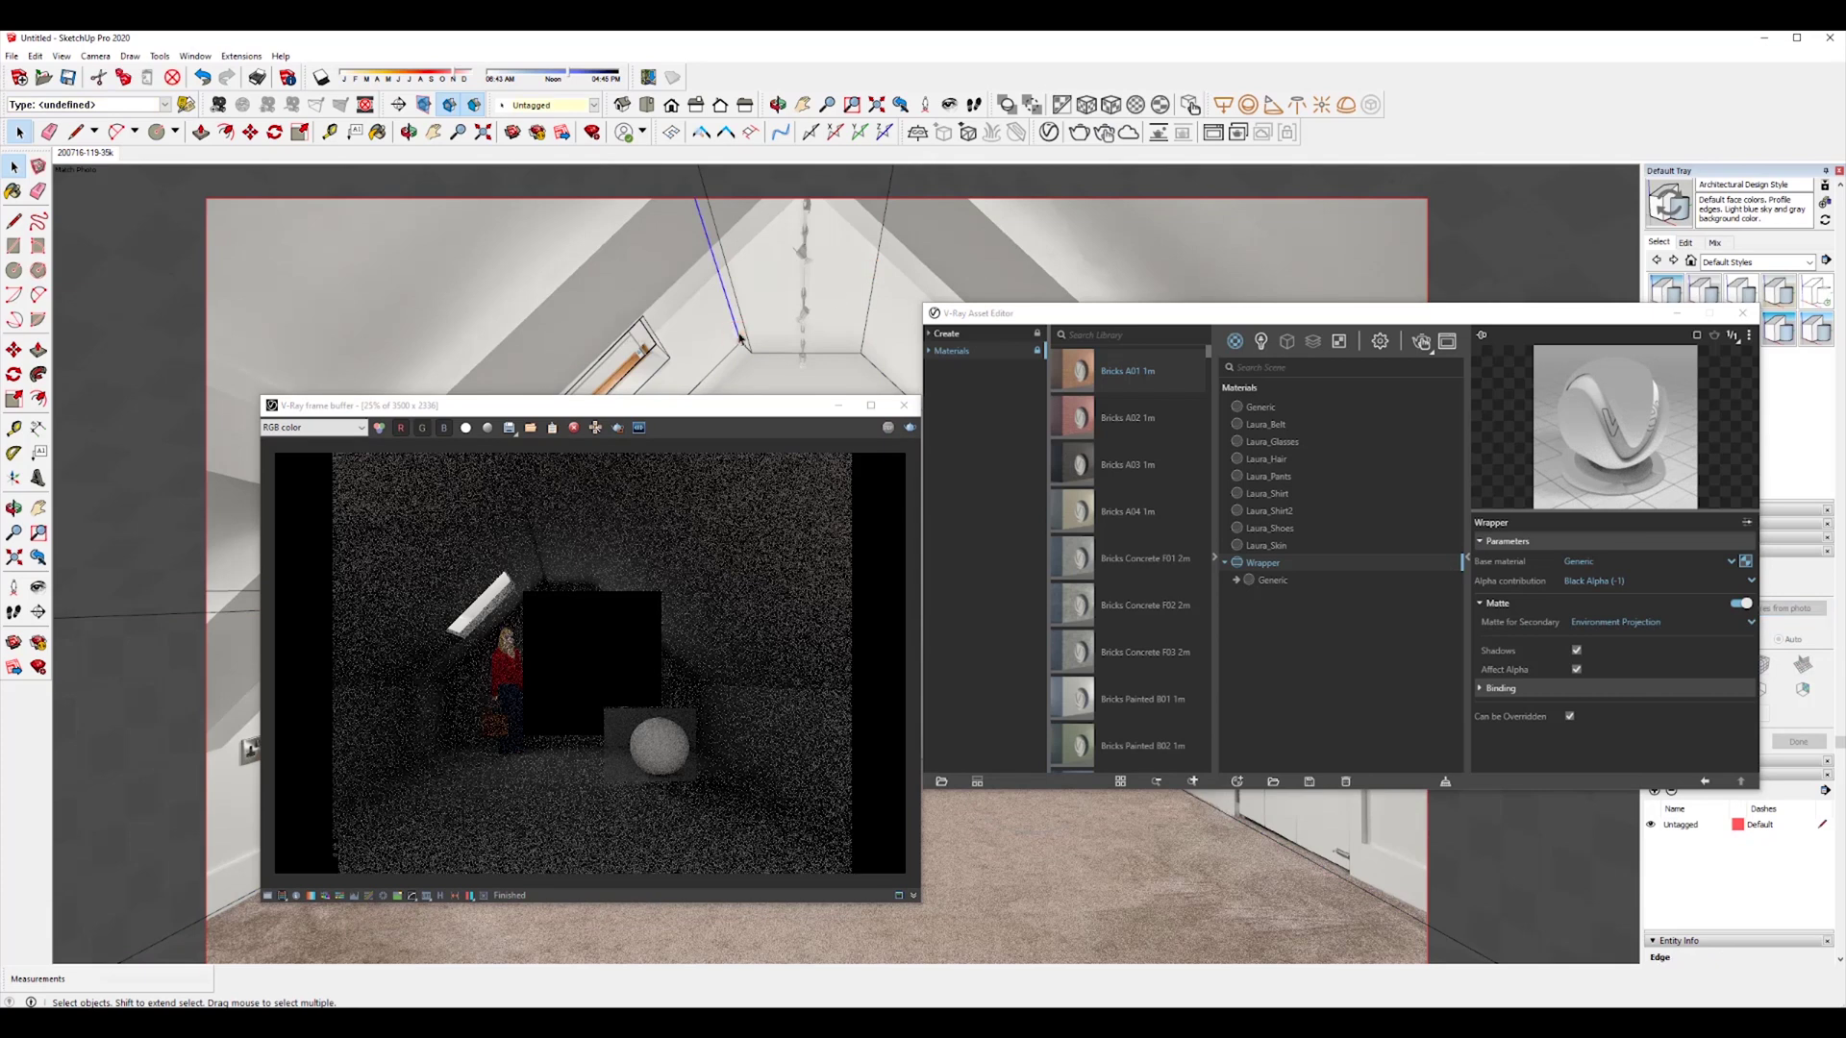
pyautogui.click(904, 405)
pyautogui.hotkey('ctrl', 'z')
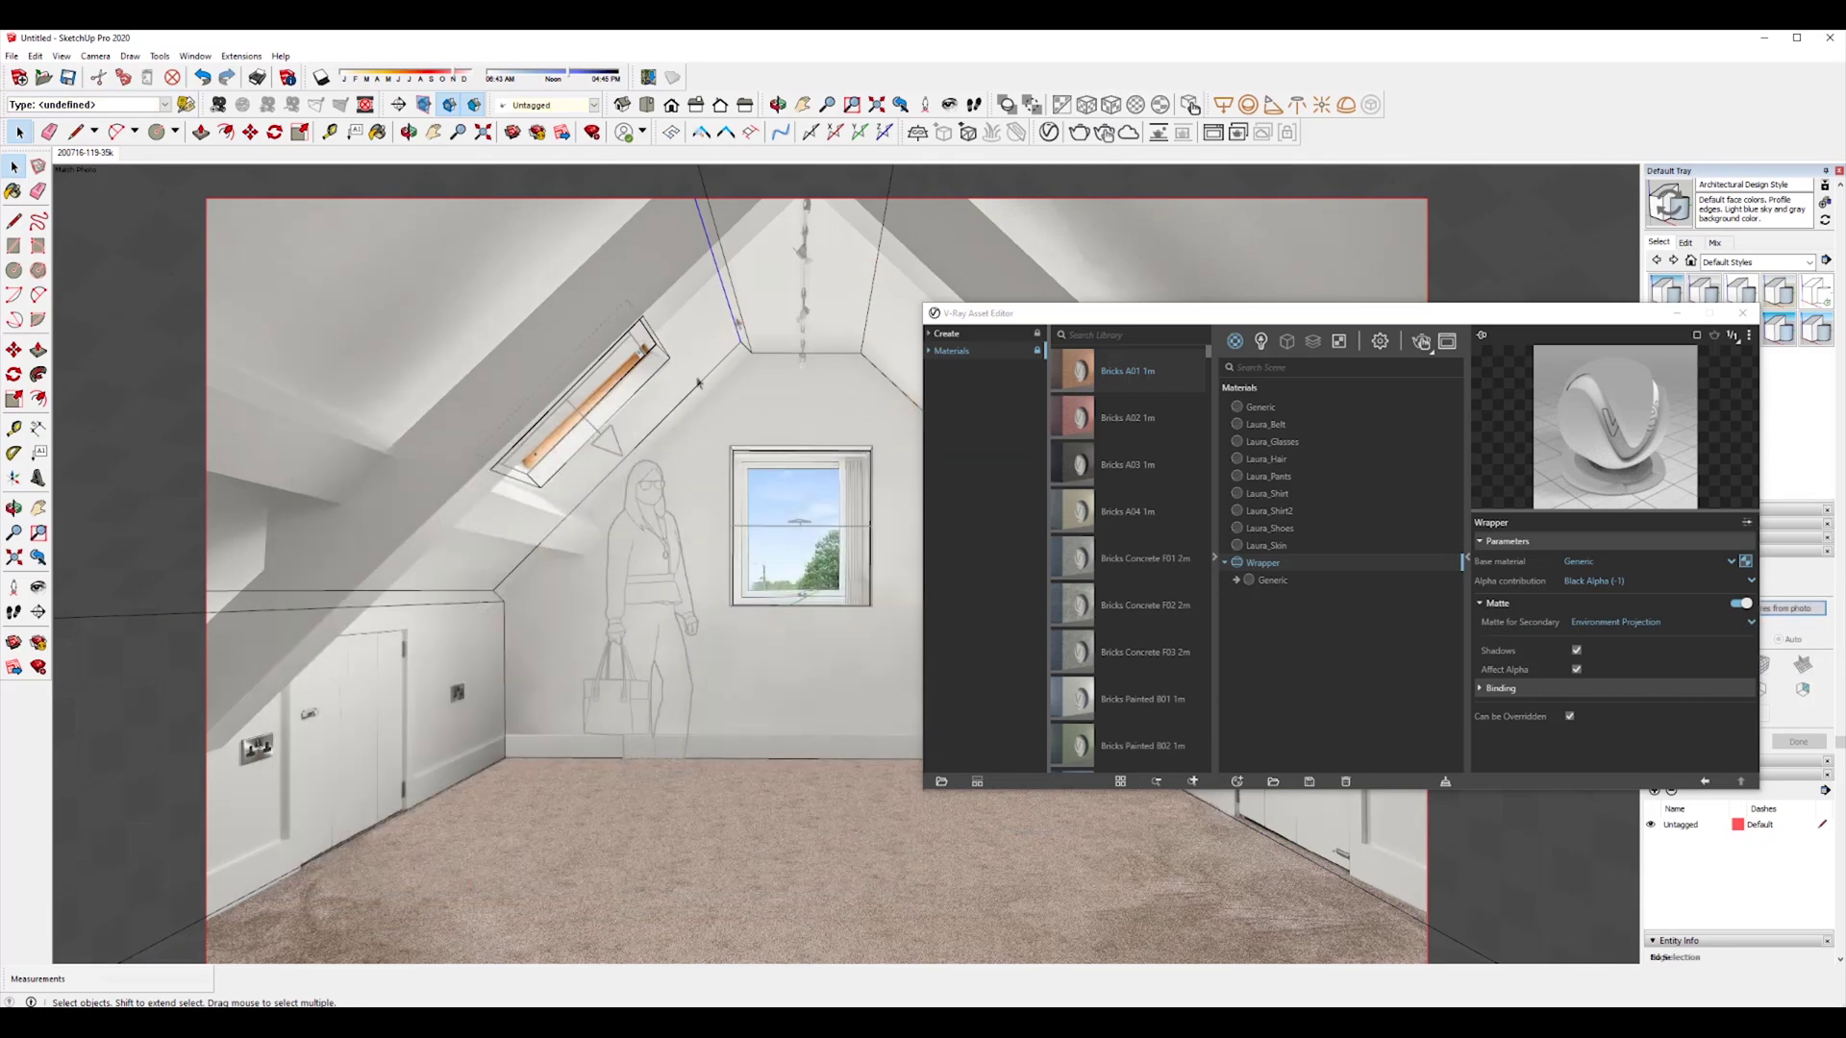
pyautogui.click(1112, 270)
pyautogui.hotkey('ctrl', 'a')
pyautogui.rightClick(1113, 270)
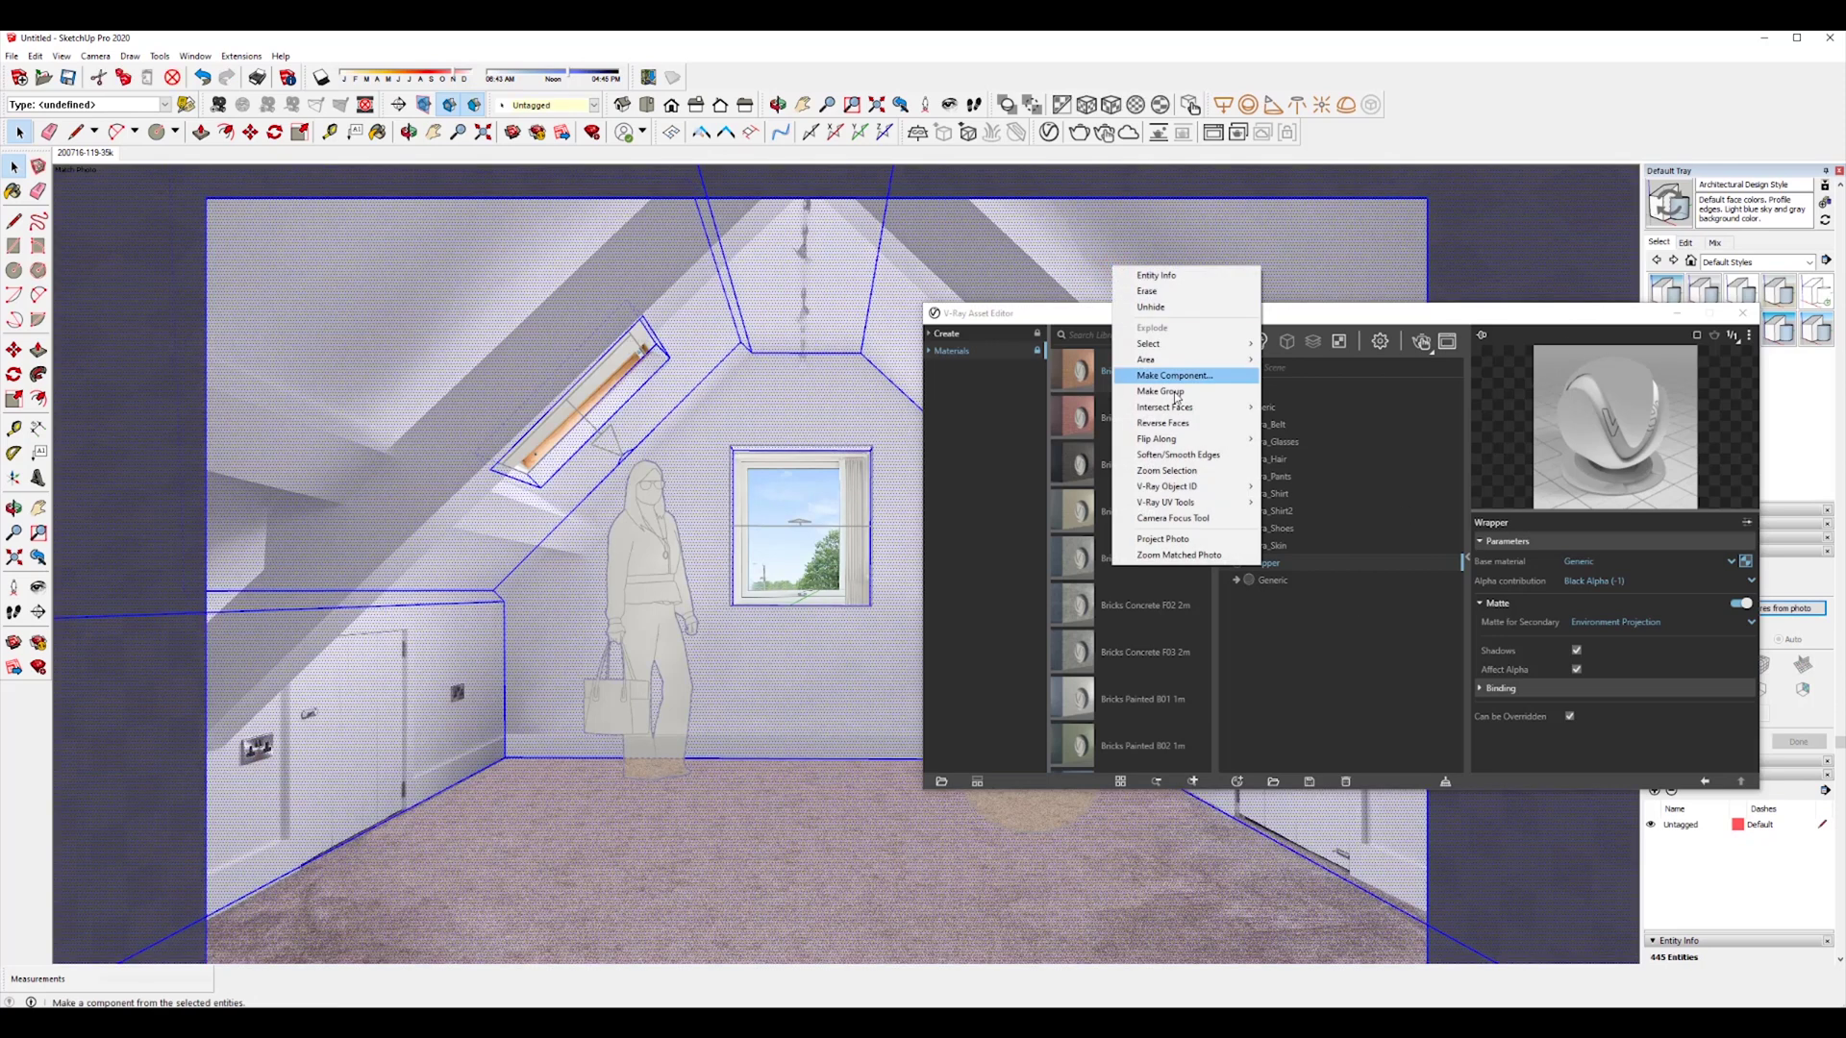
pyautogui.click(1176, 424)
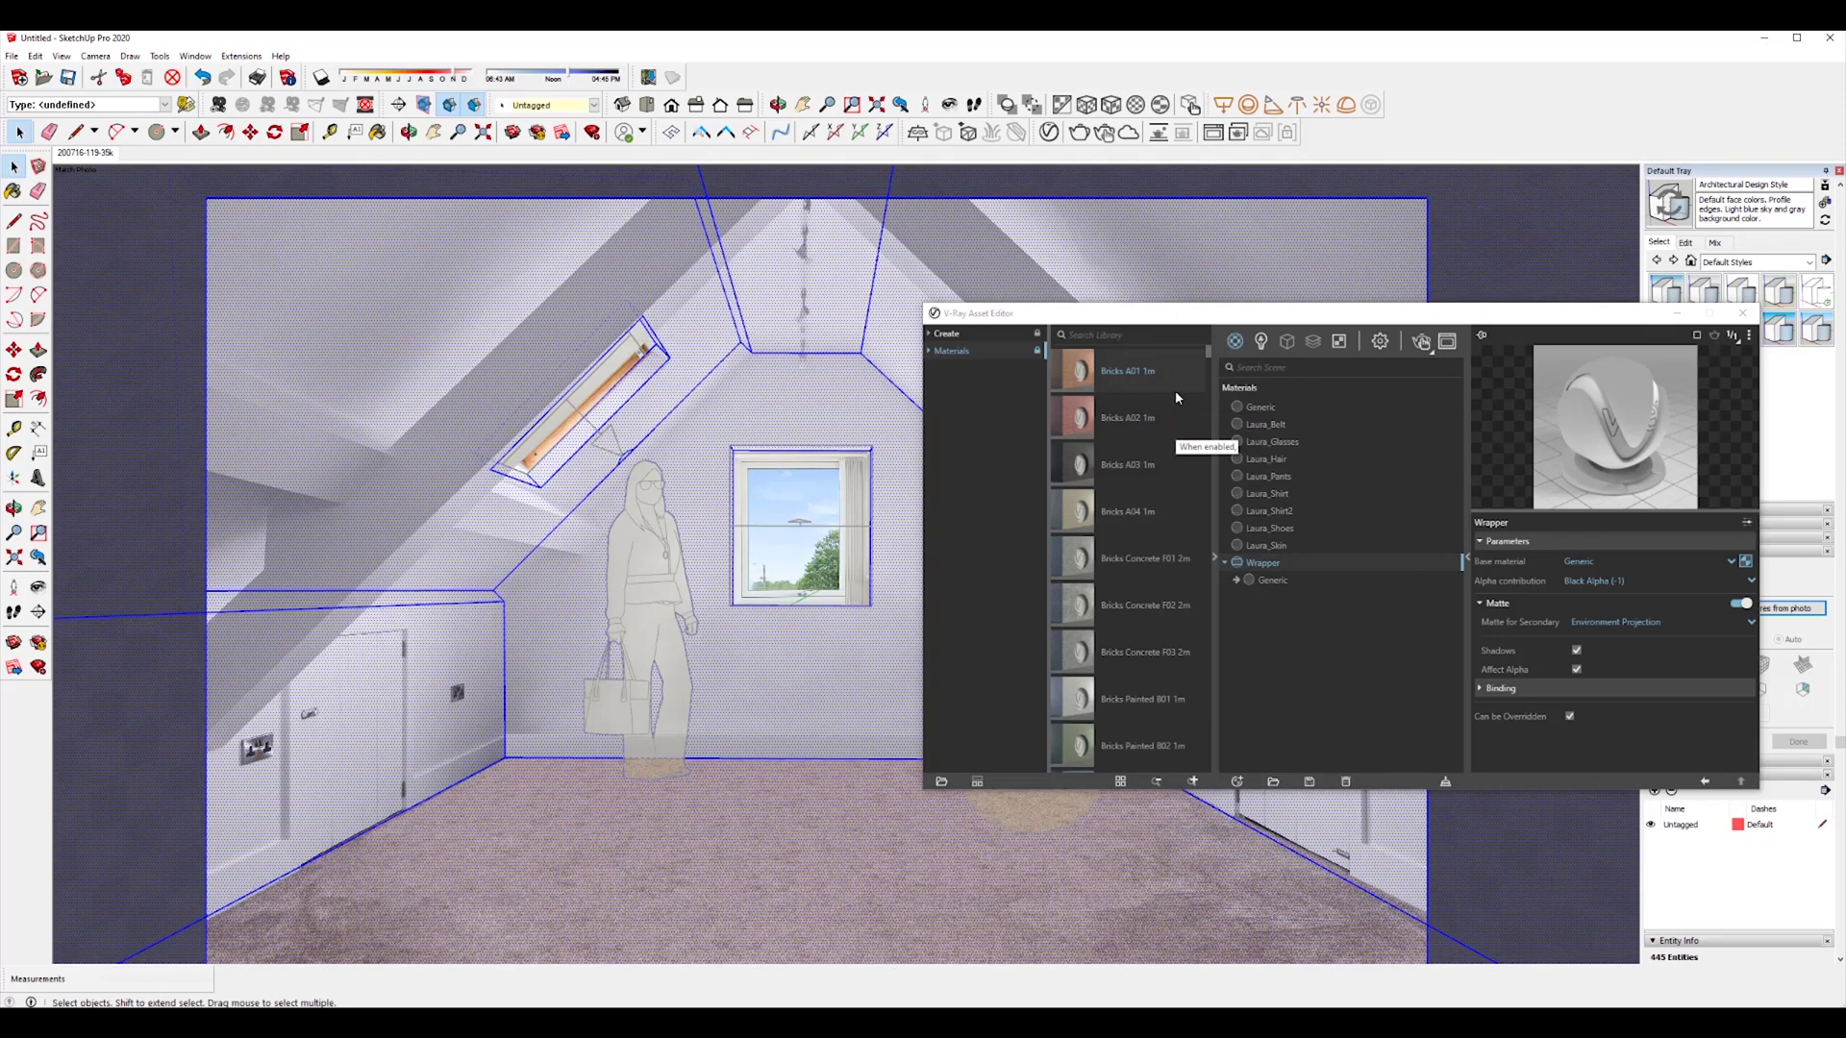
pyautogui.click(1107, 138)
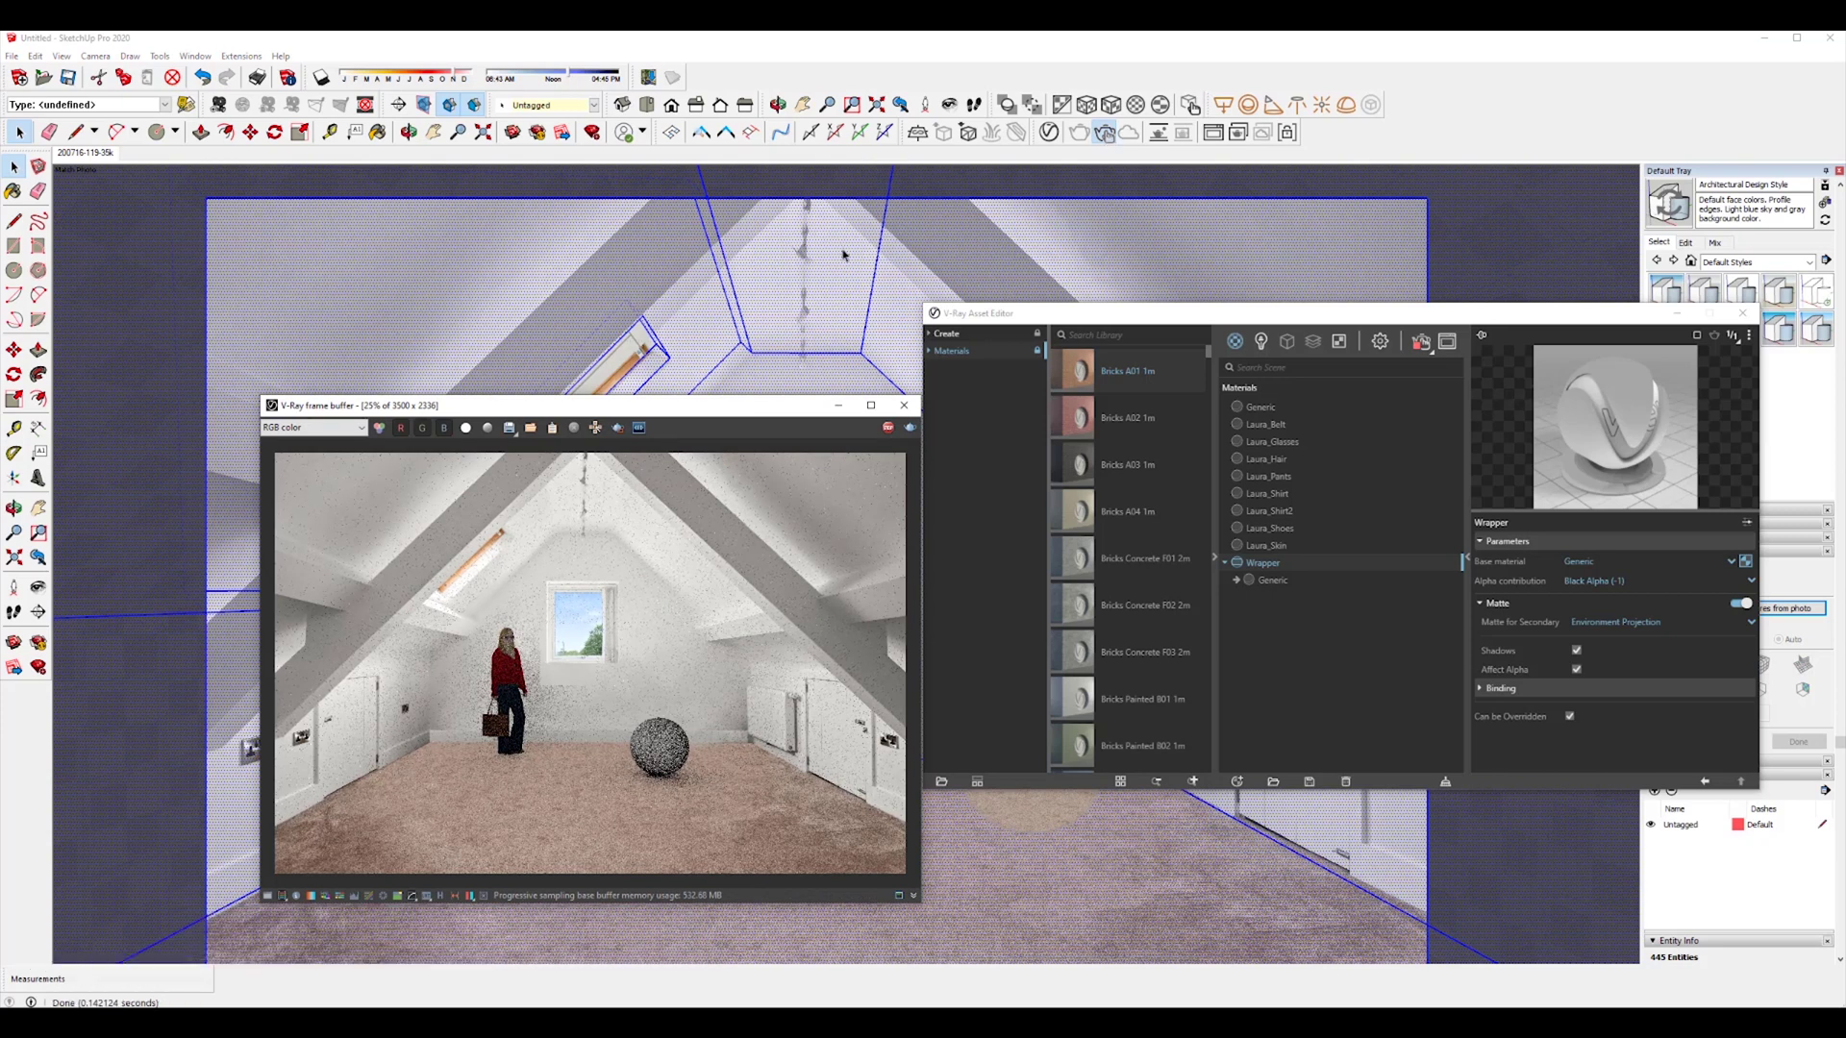
# Step: Limit the render to a region around the sphere and set the Secondary Matte intensity to 50
pyautogui.click(619, 429)
pyautogui.moveTo(633, 795); pyautogui.dragTo(727, 695)
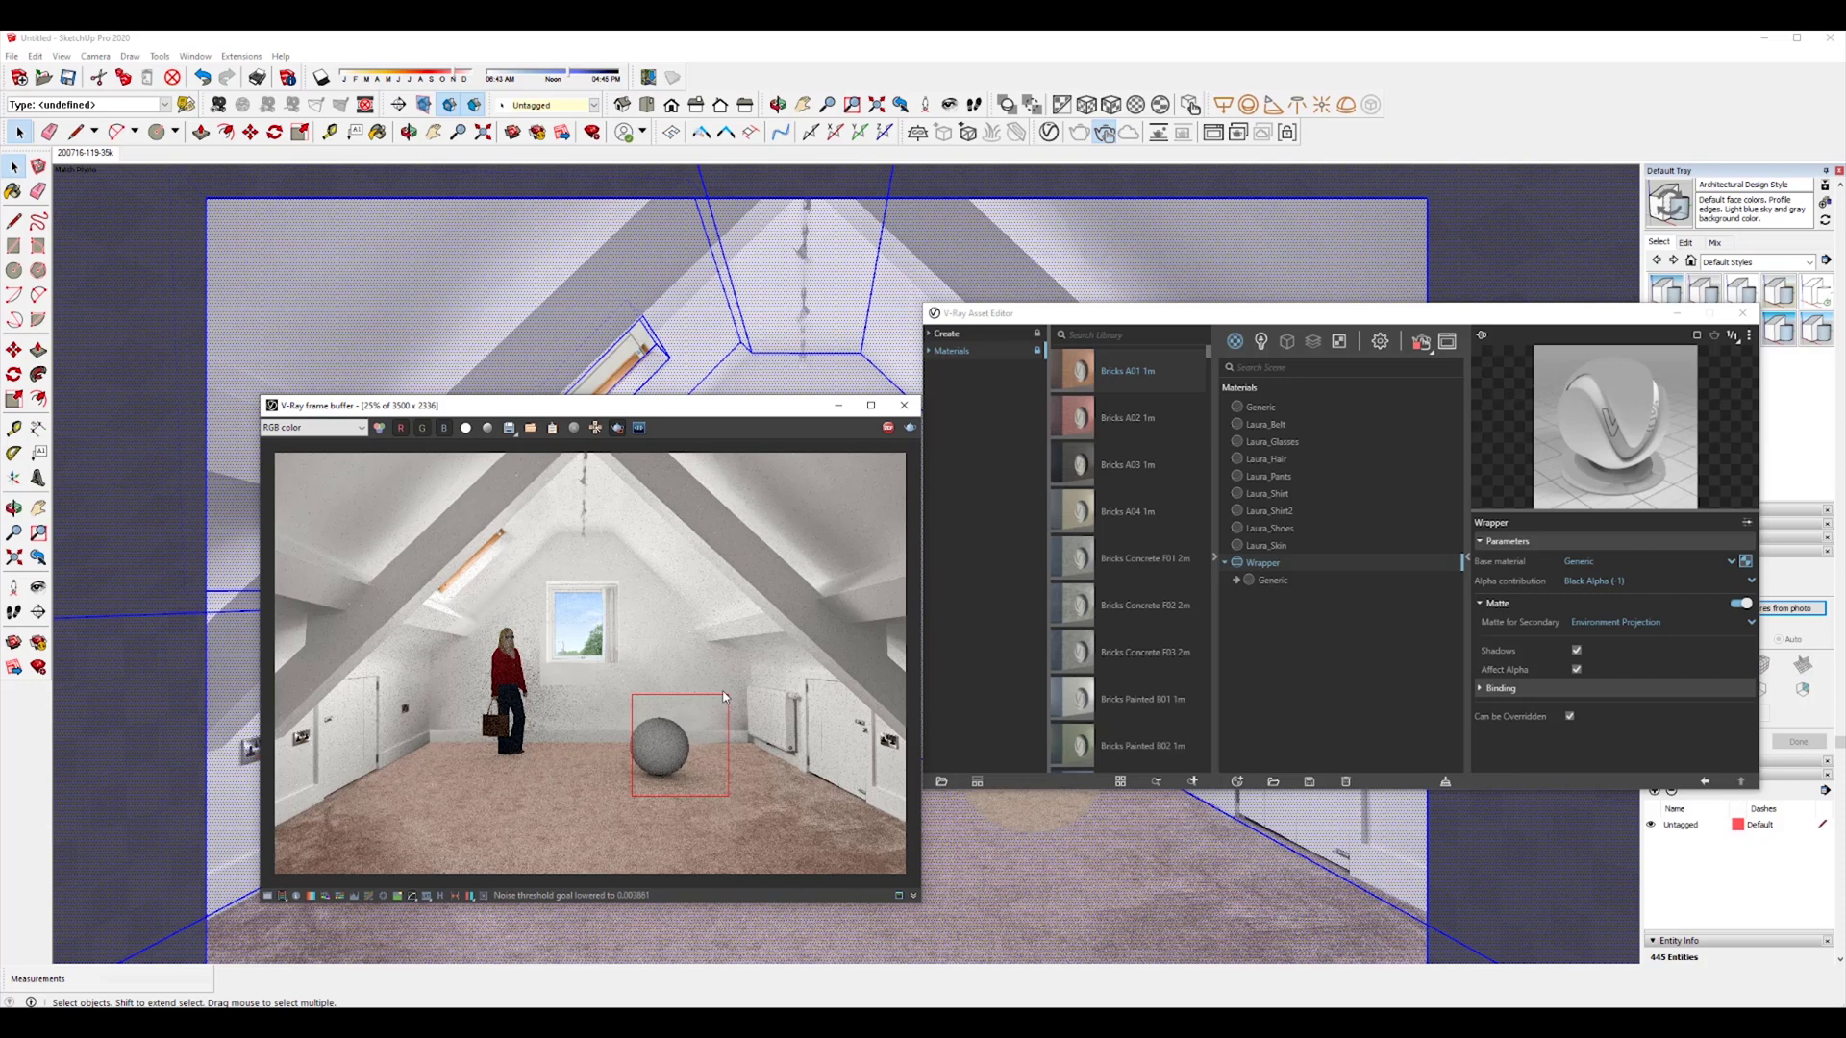
pyautogui.click(1380, 341)
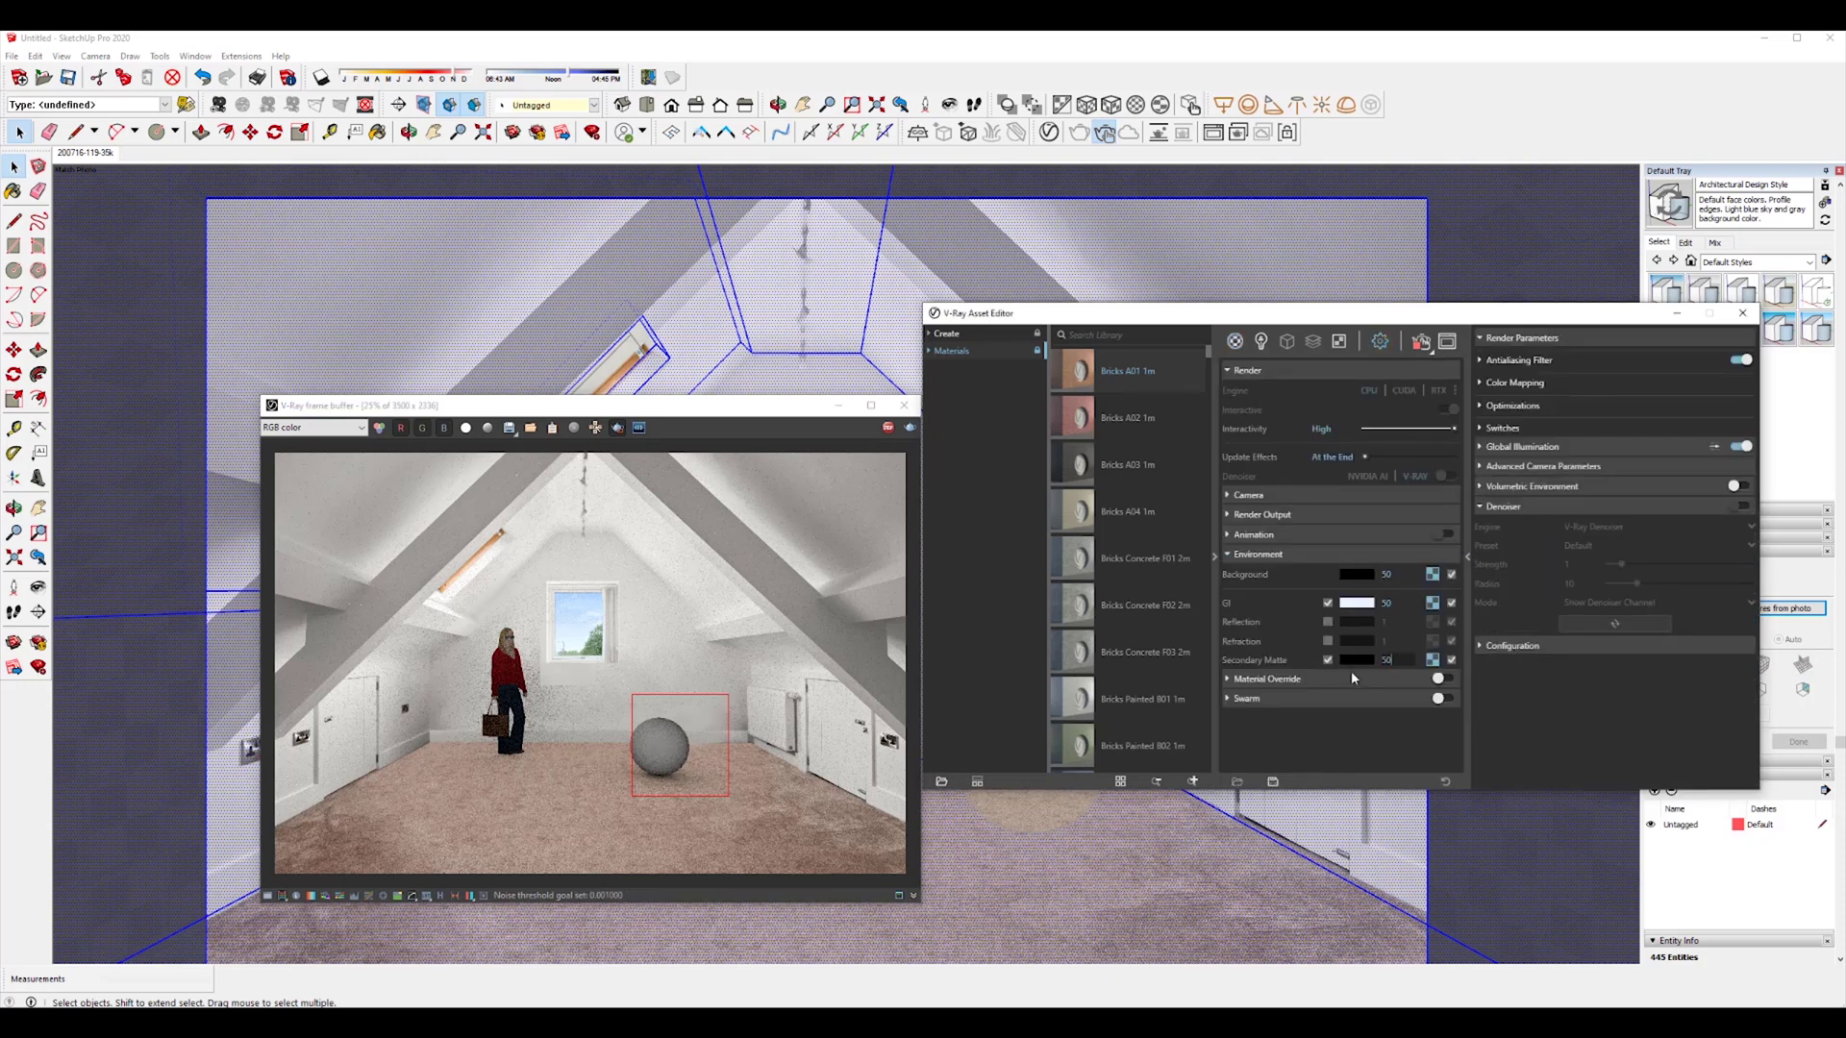
pyautogui.press('Return')
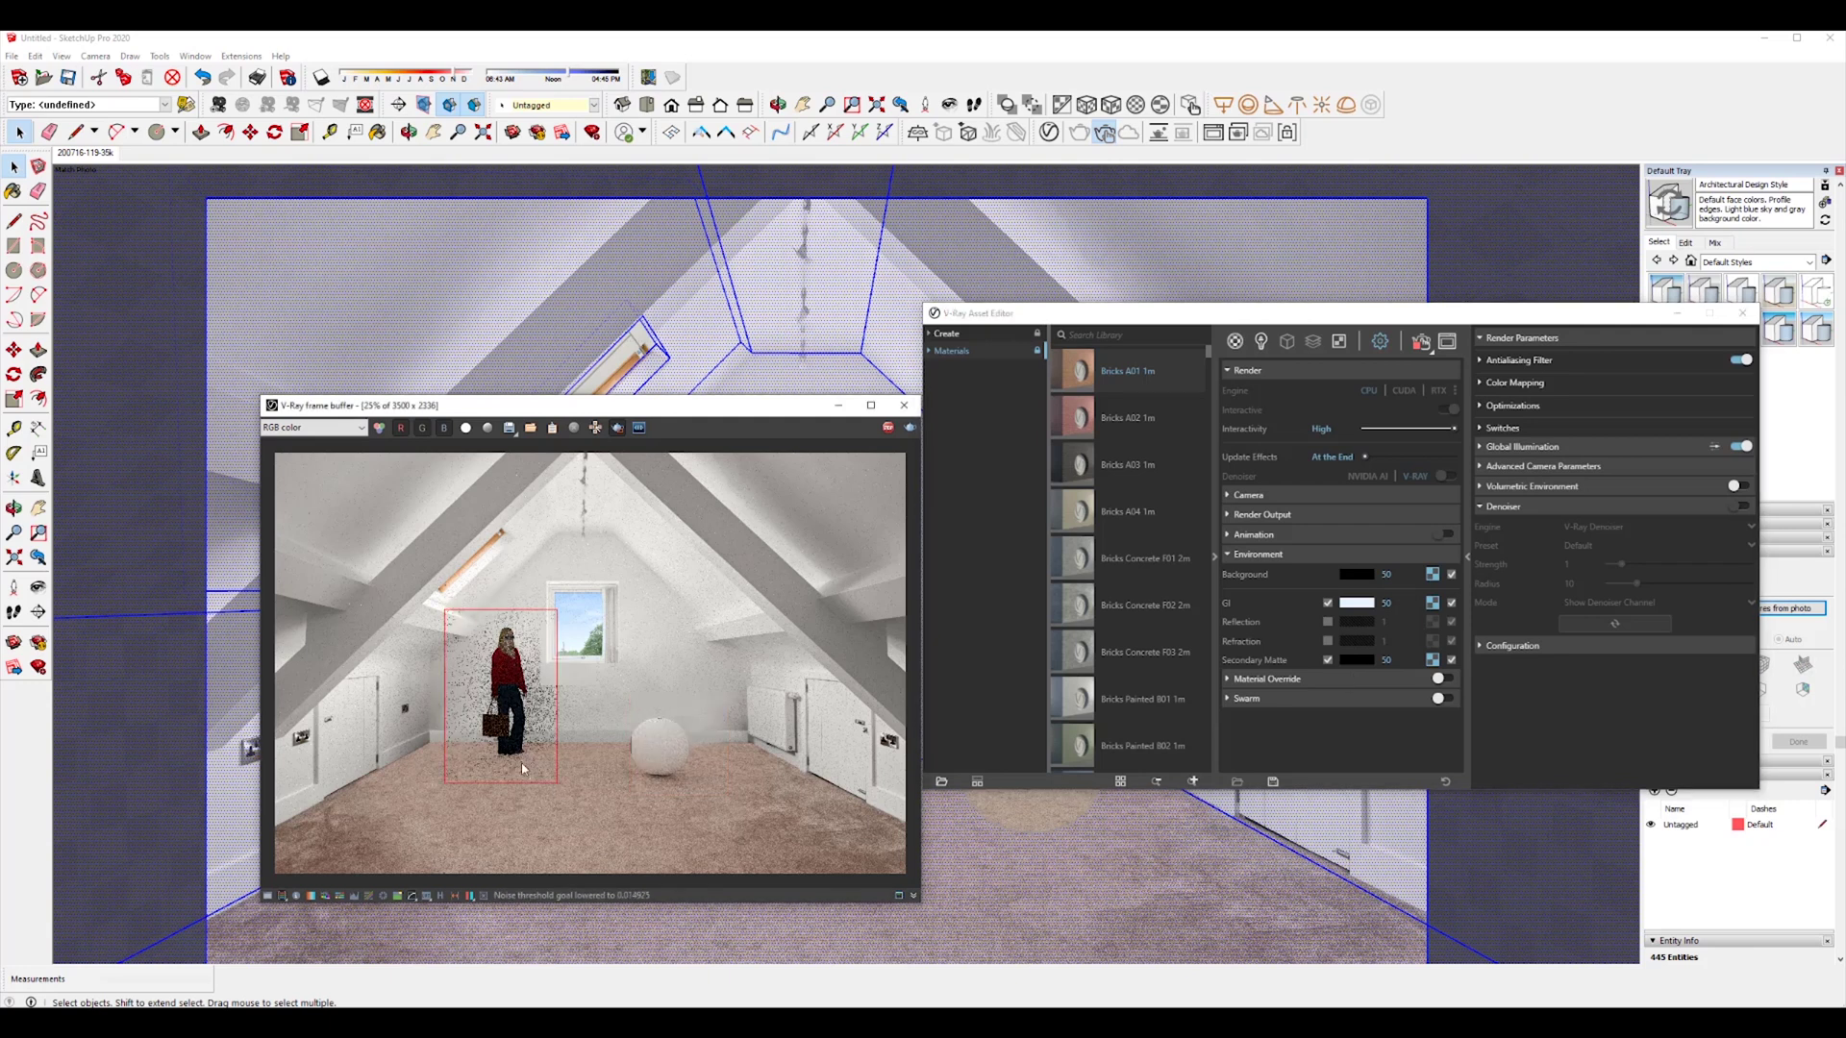
# Step: Inspect the rendered region around the standing woman and the surrounding room up close
pyautogui.doubleClick(521, 760)
pyautogui.scroll(-2, 594, 765)
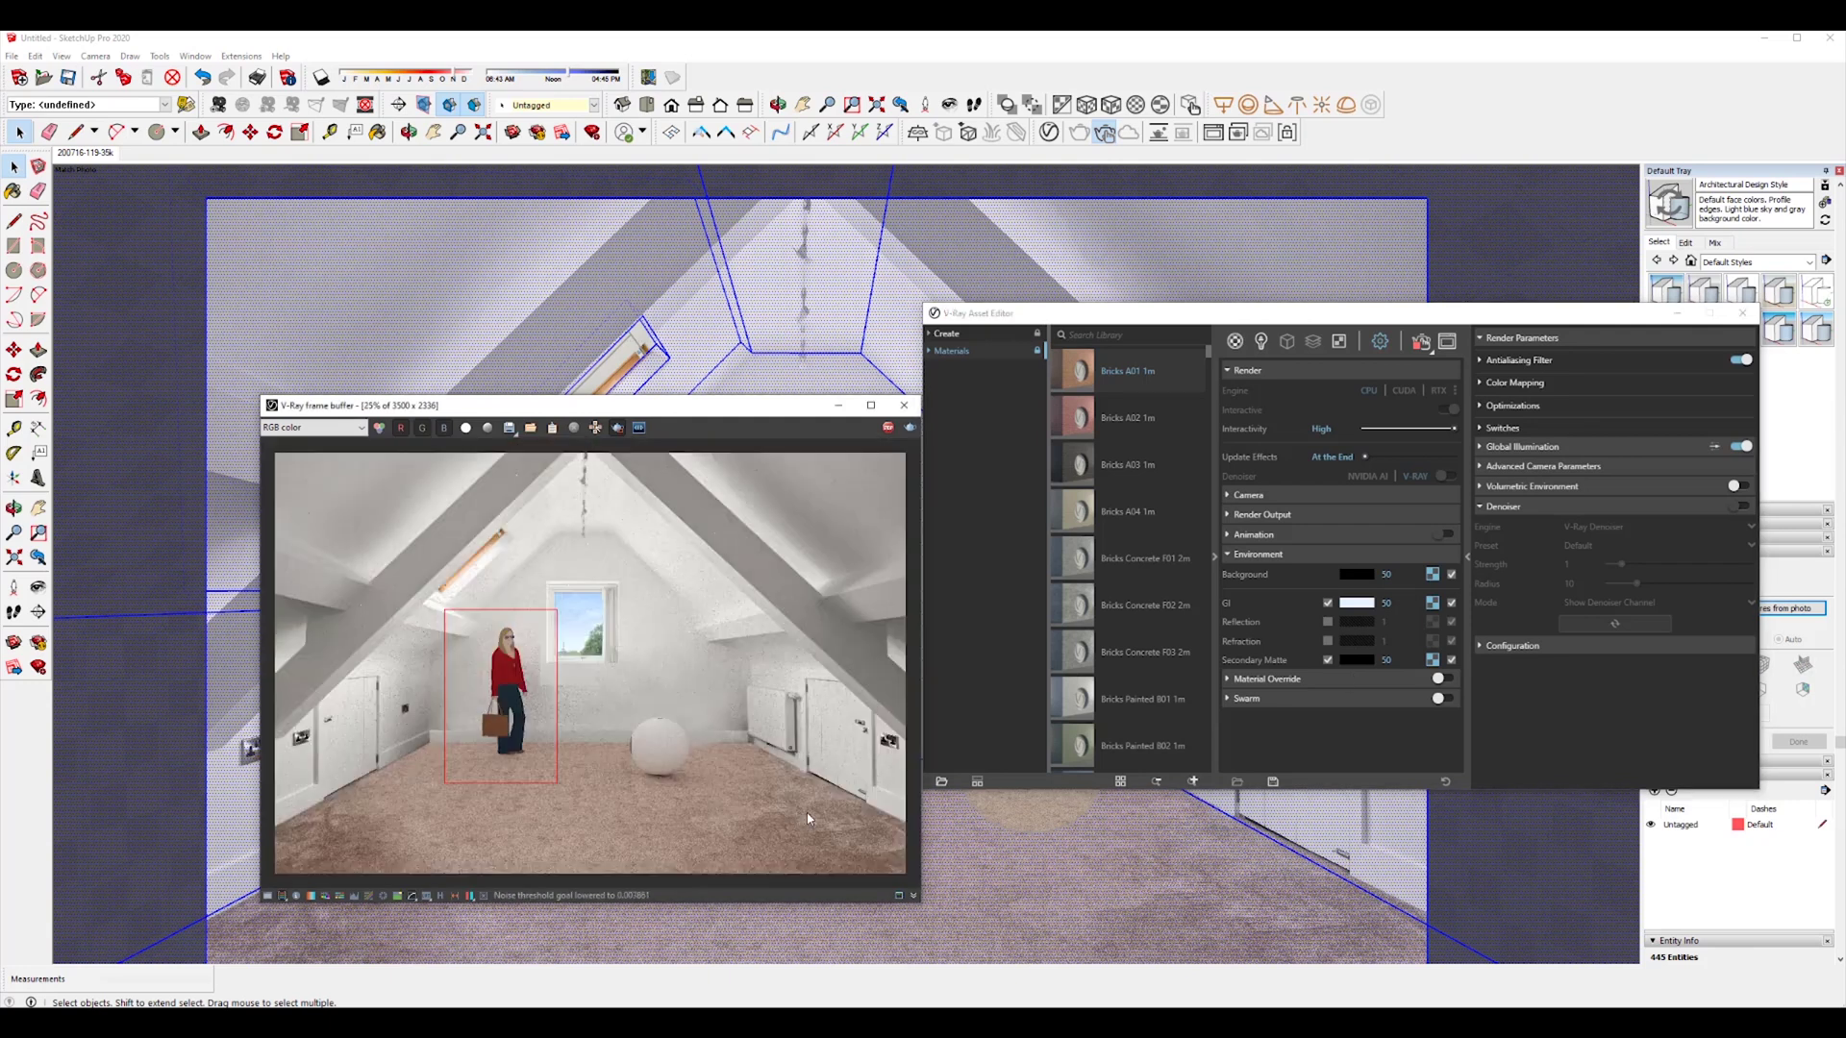
pyautogui.scroll(2, 811, 822)
pyautogui.moveTo(811, 822); pyautogui.dragTo(383, 742, button='middle')
pyautogui.scroll(-1, 377, 740)
pyautogui.scroll(-1, 402, 713)
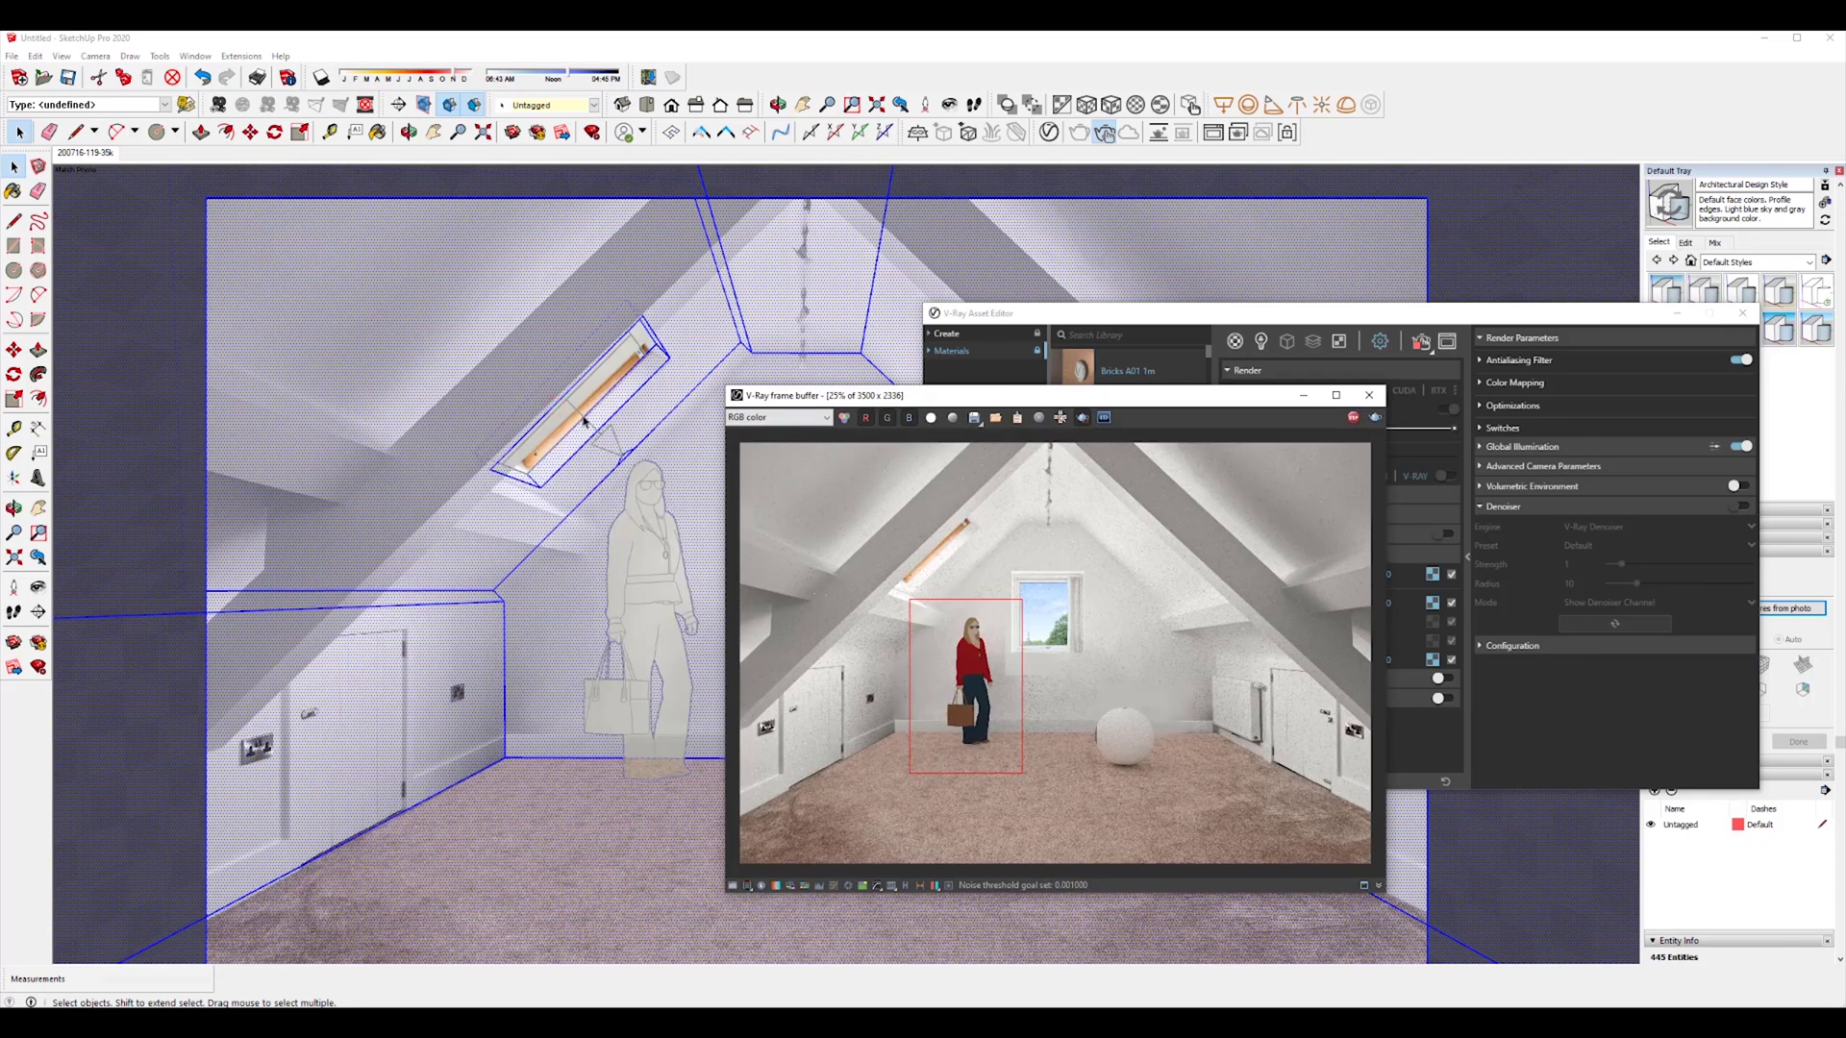
# Step: Set the intensity of Rectangle Light to 100 and render a region around the sphere
pyautogui.click(582, 417)
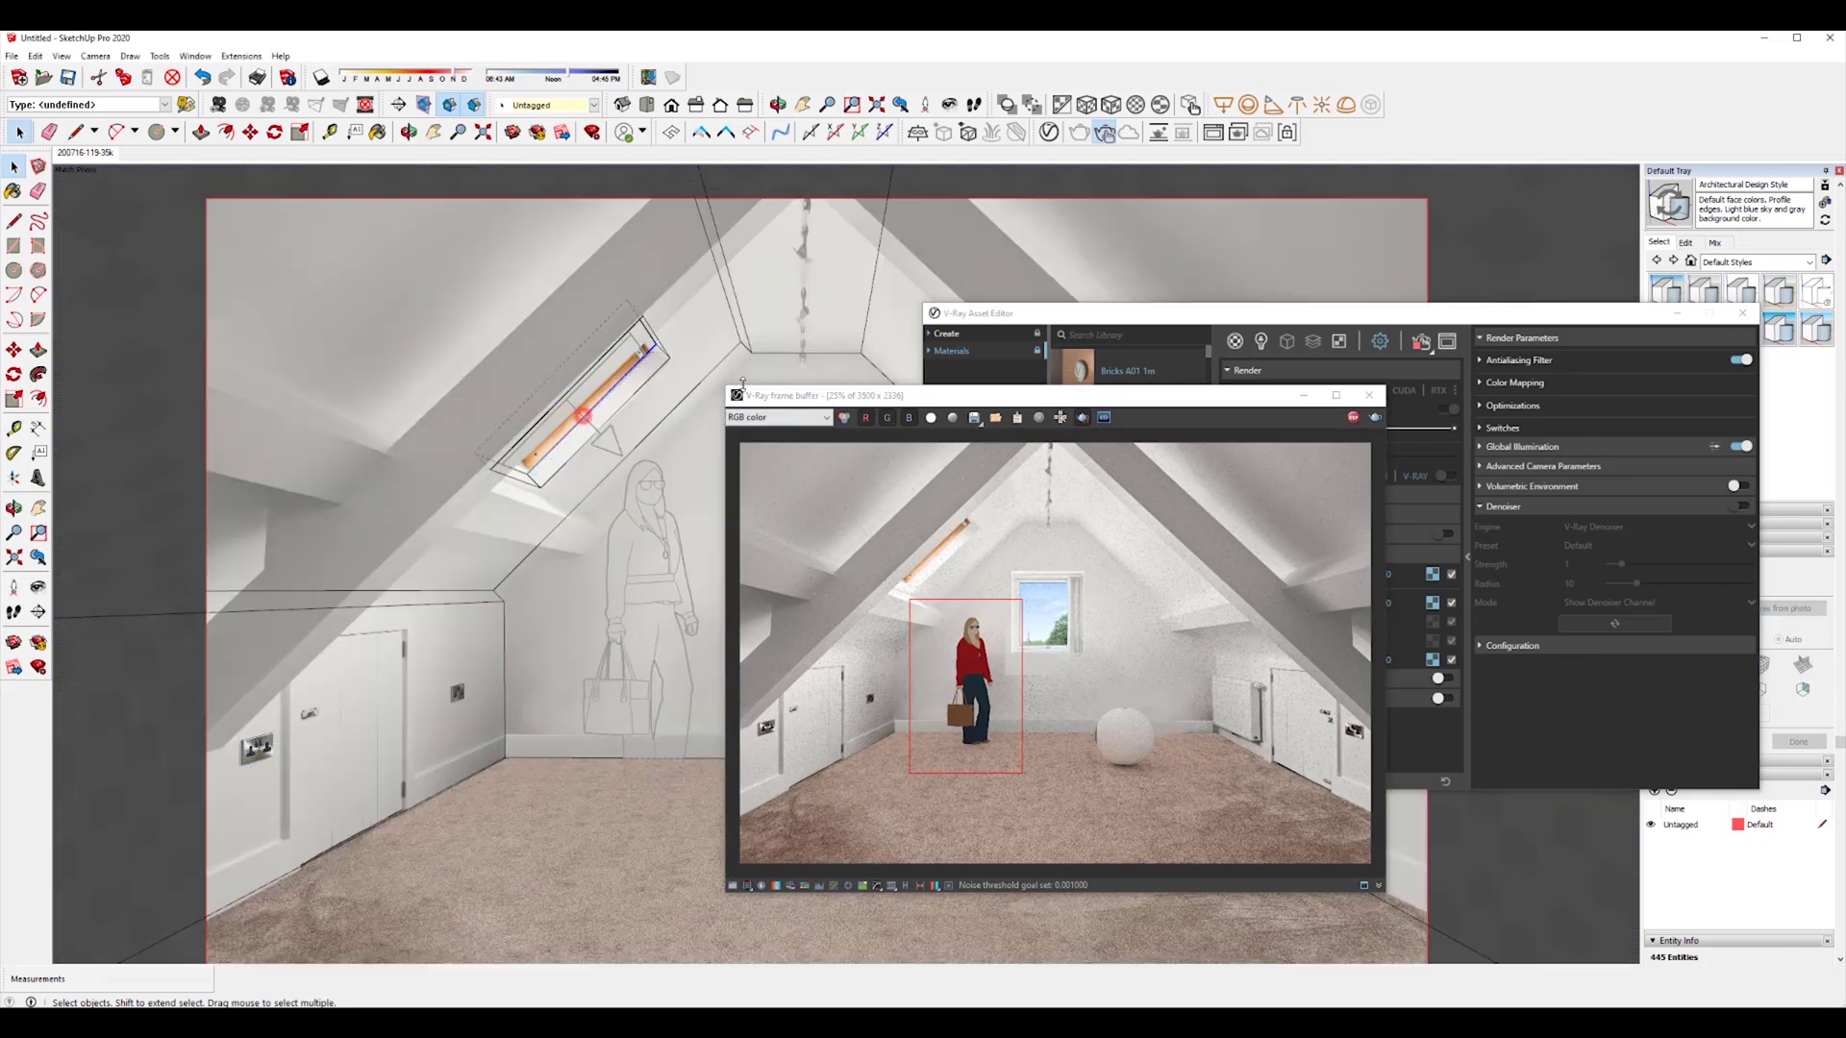
pyautogui.moveTo(1145, 396); pyautogui.dragTo(807, 386)
pyautogui.click(1266, 341)
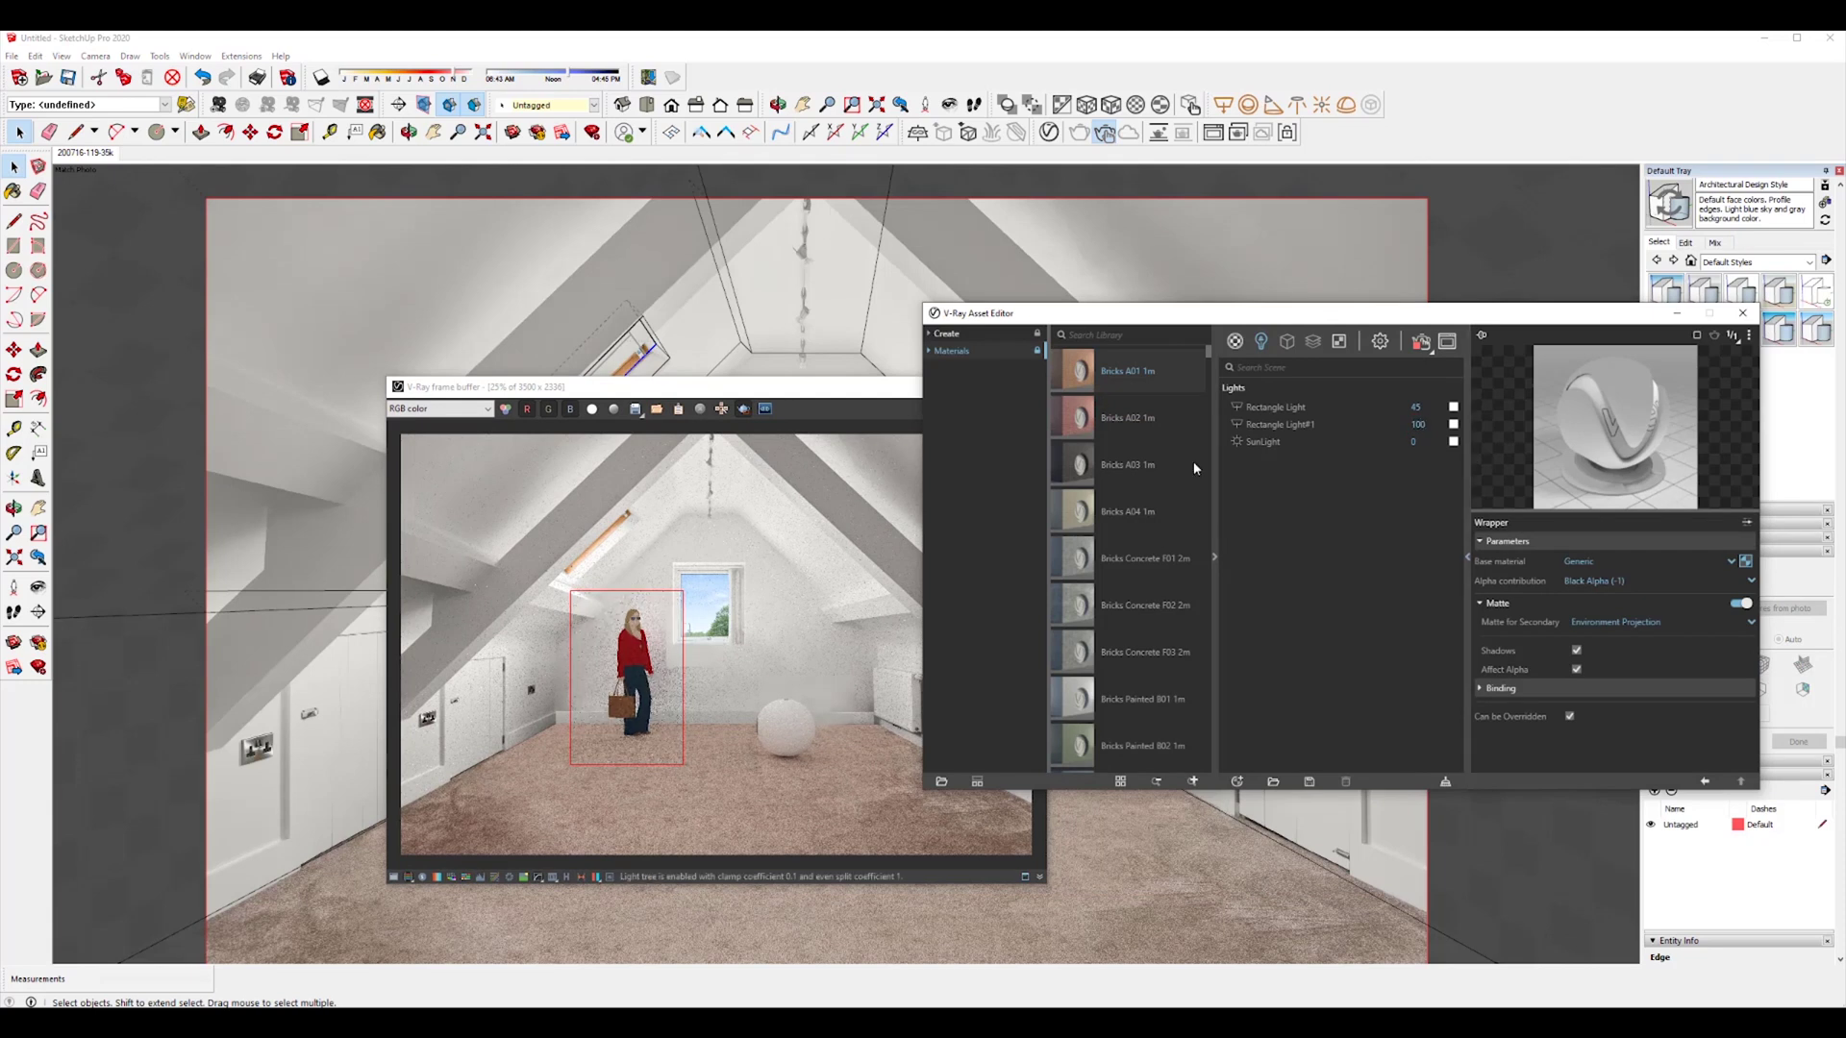
pyautogui.click(1417, 406)
pyautogui.write('100')
pyautogui.press('Return')
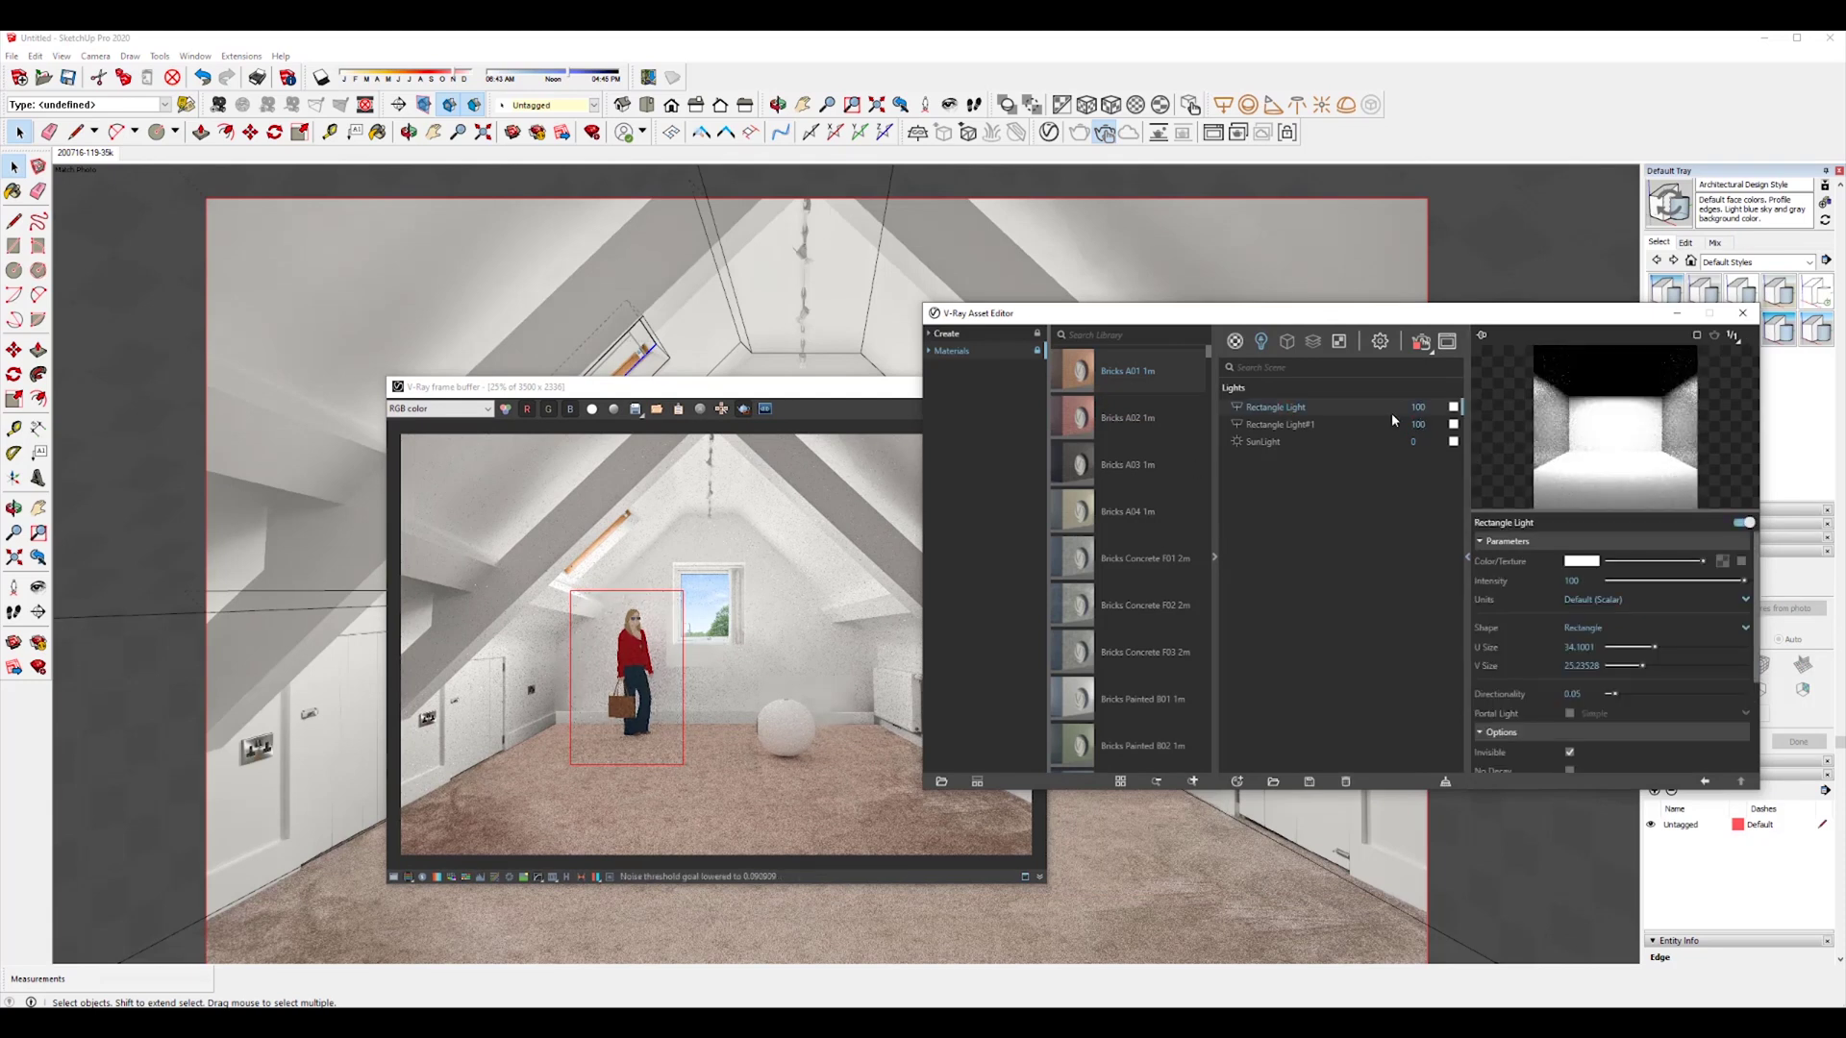
pyautogui.moveTo(703, 694); pyautogui.dragTo(880, 790)
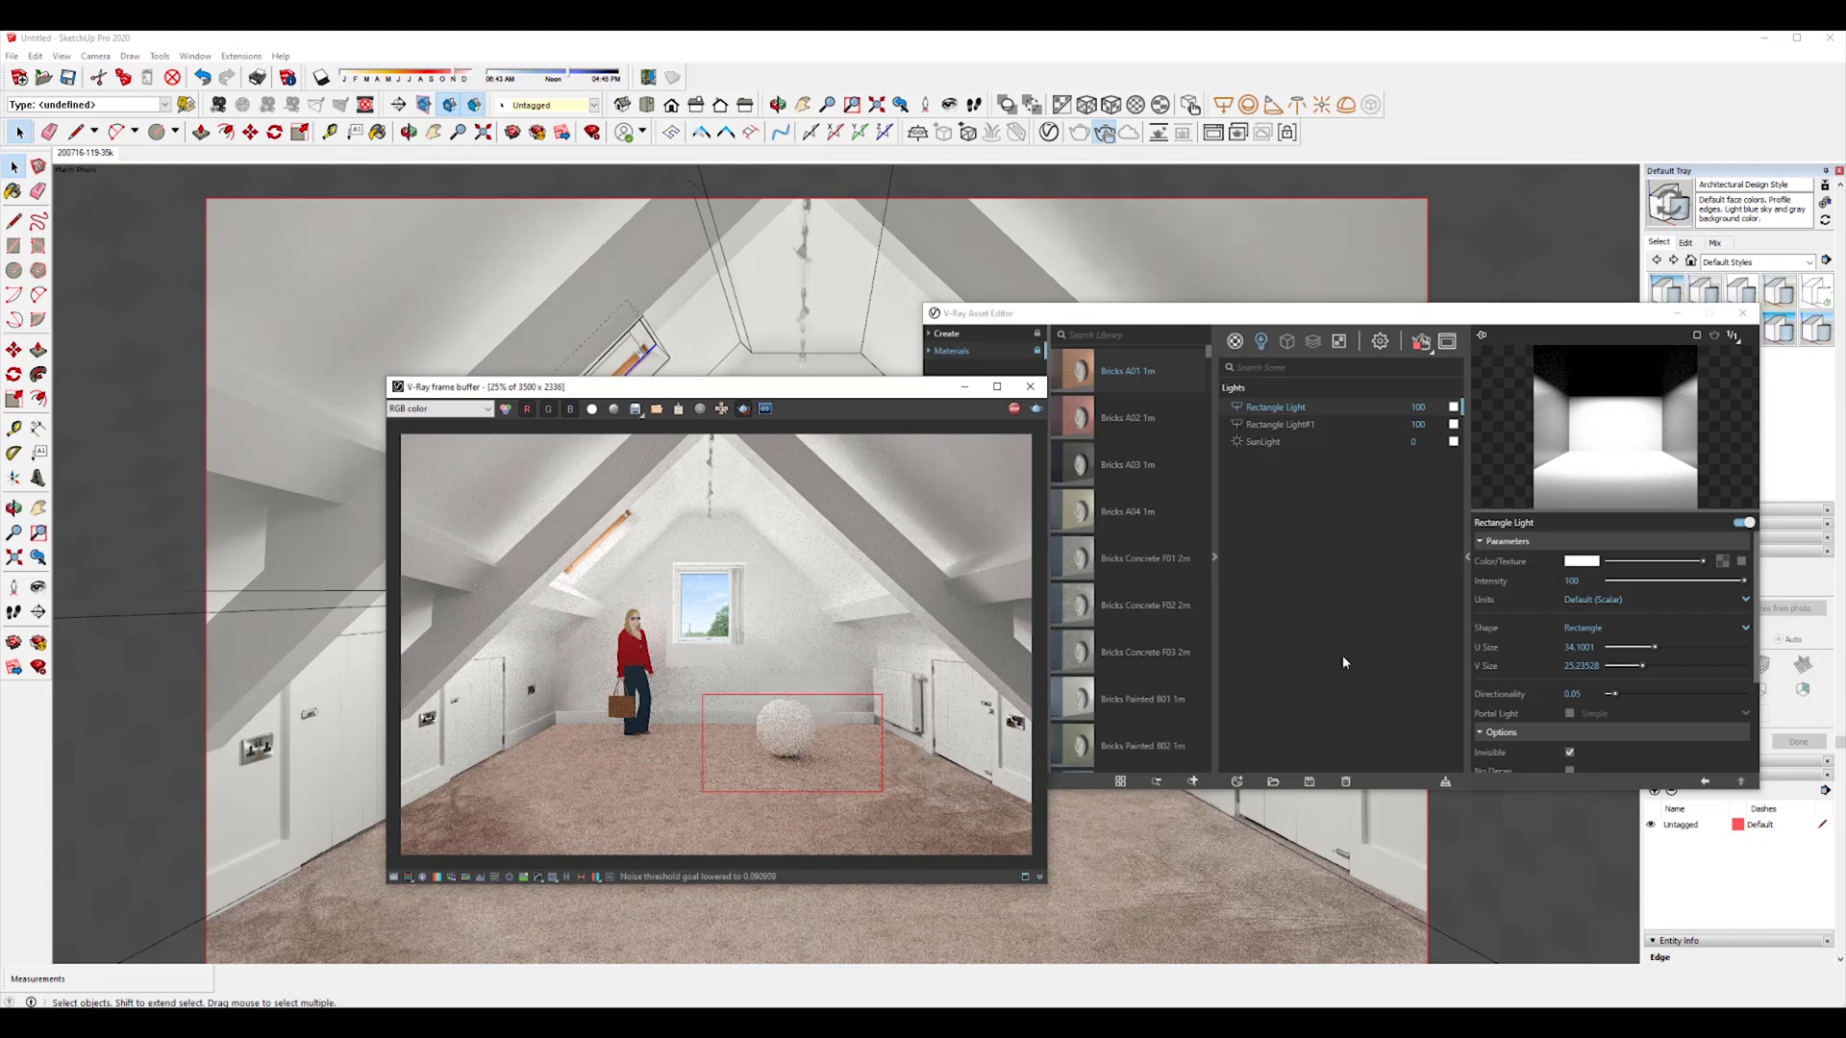
# Step: Raise the directionality of Rectangle Light and set the directionality of Rectangle Light#1 to 0.42
pyautogui.moveTo(1616, 701); pyautogui.dragTo(1650, 695)
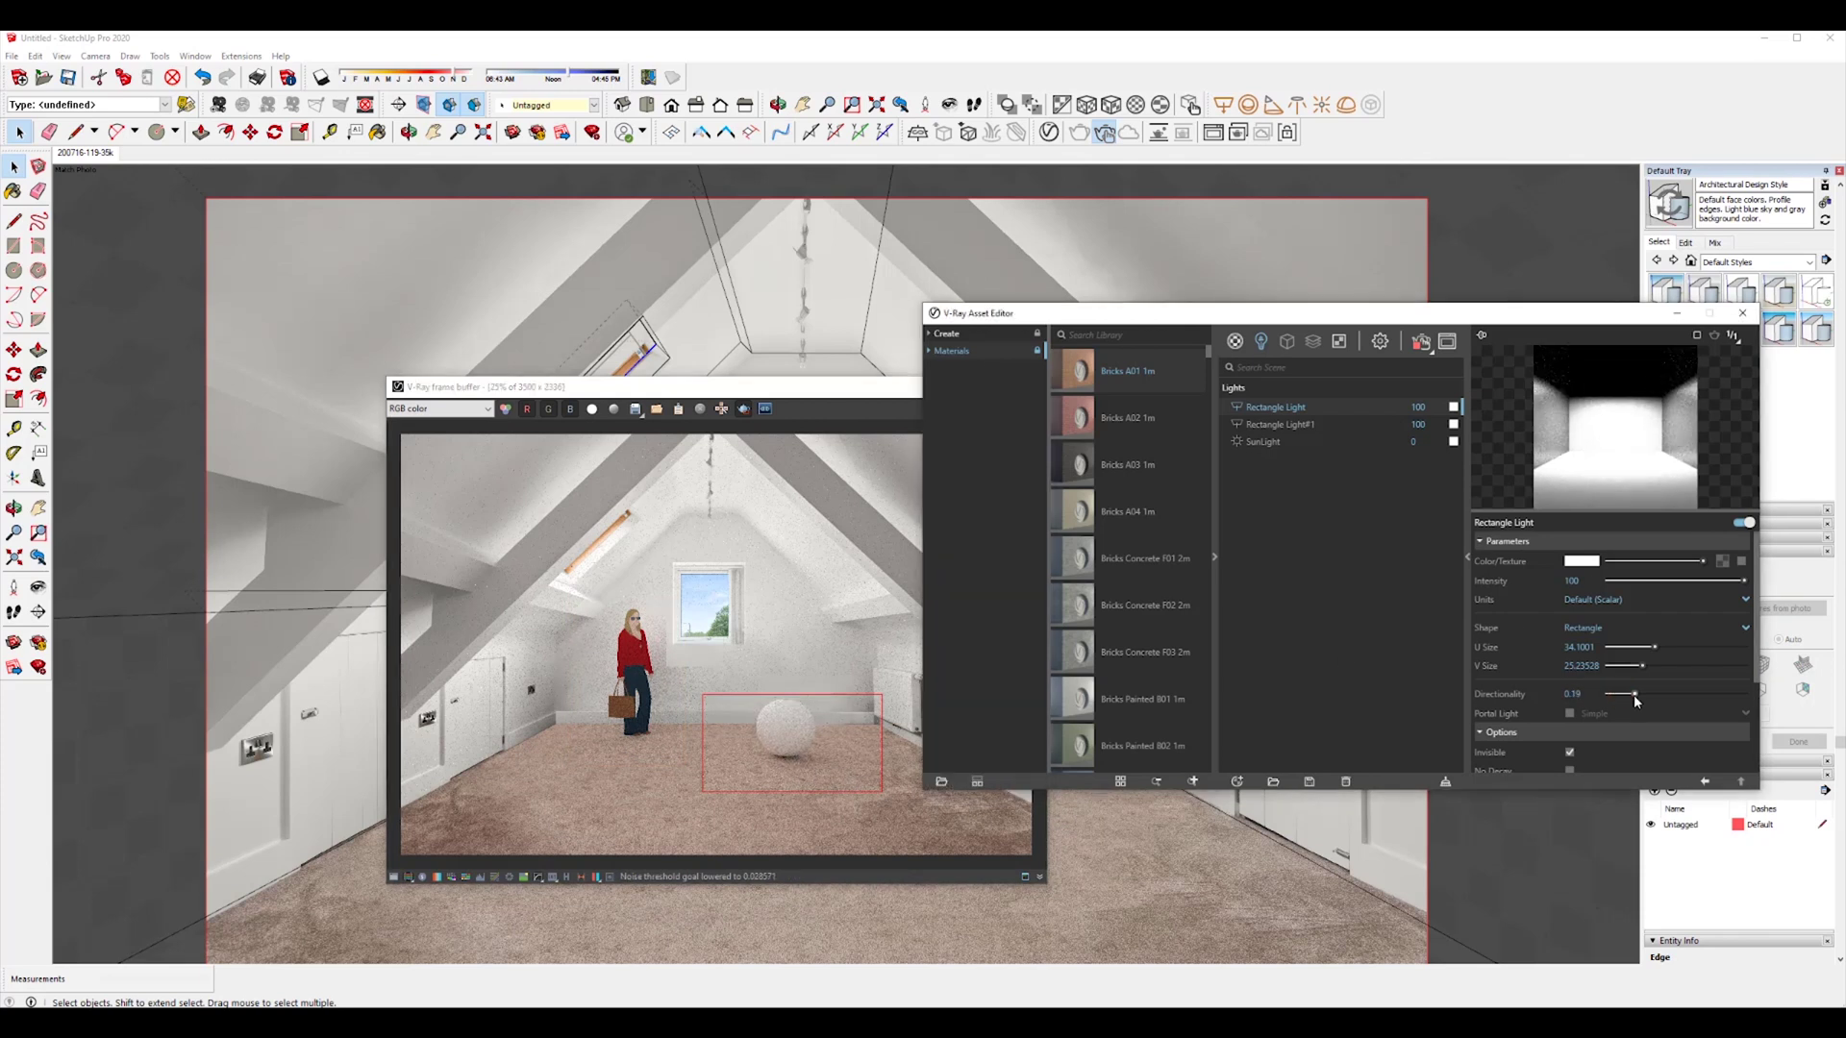
pyautogui.click(1299, 424)
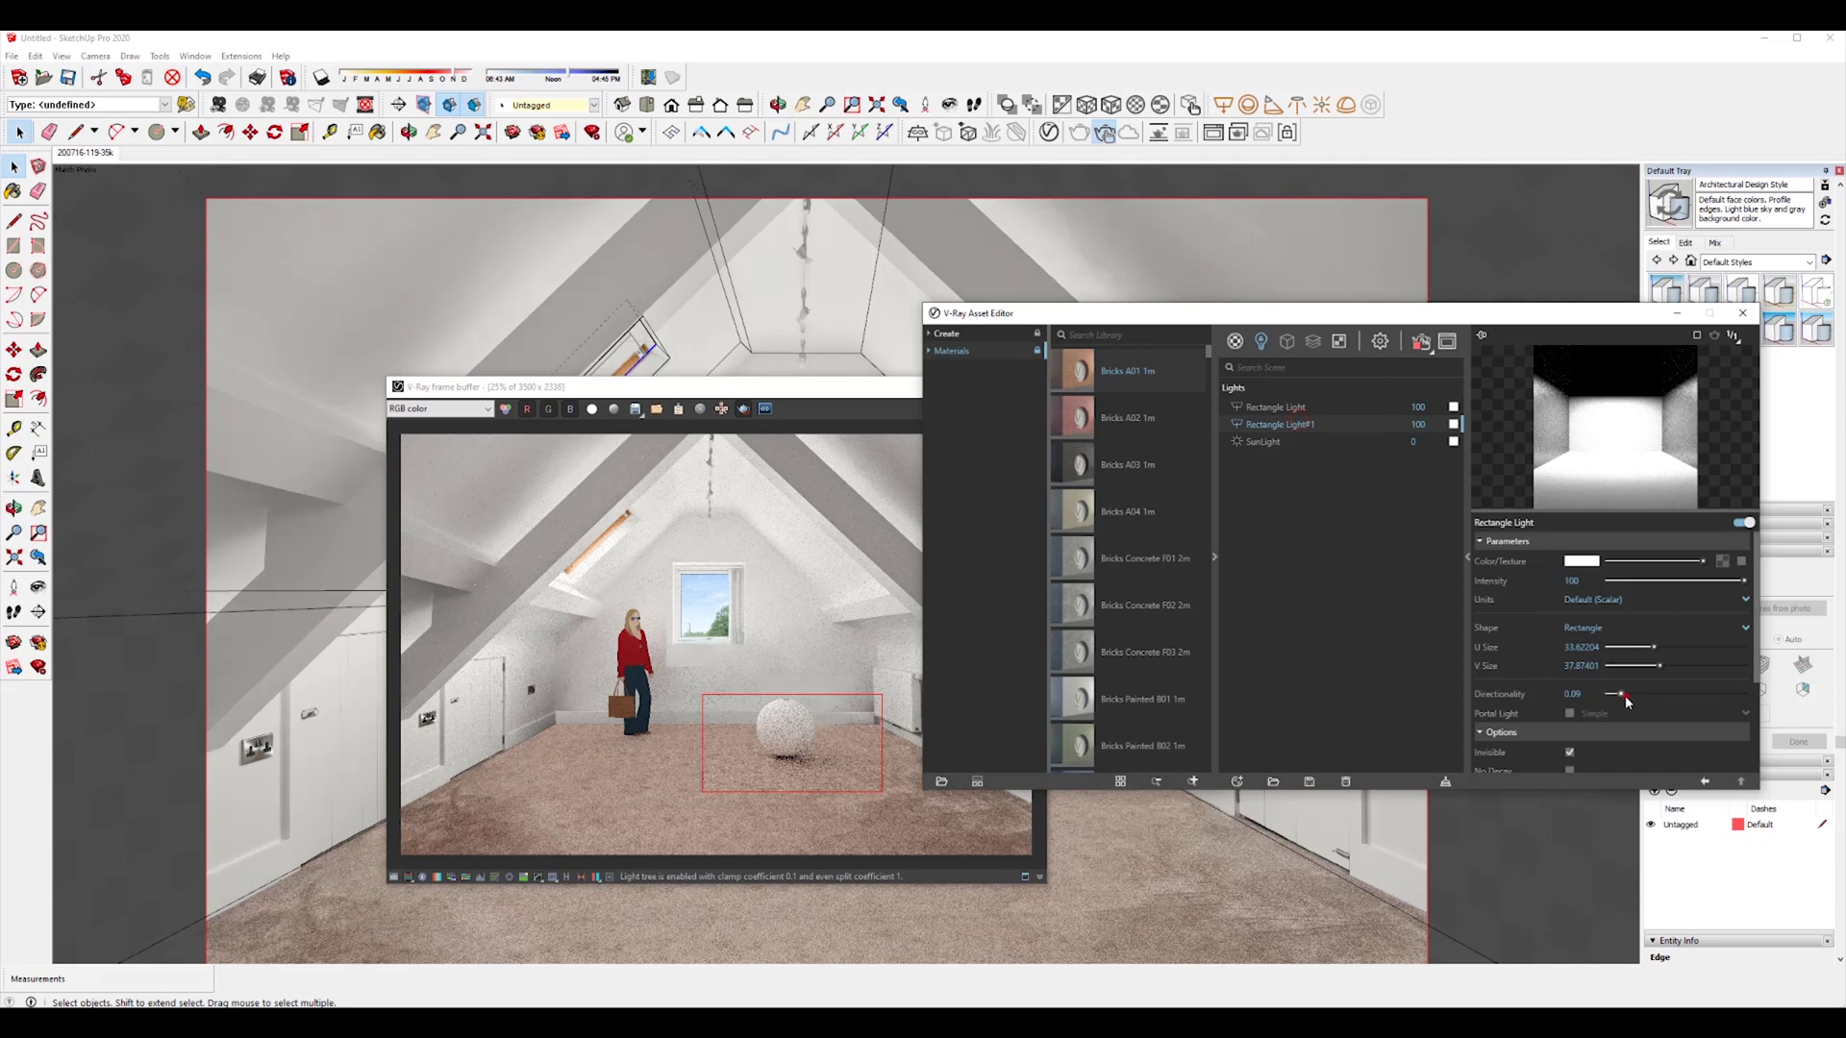
pyautogui.moveTo(1619, 695); pyautogui.dragTo(1665, 695)
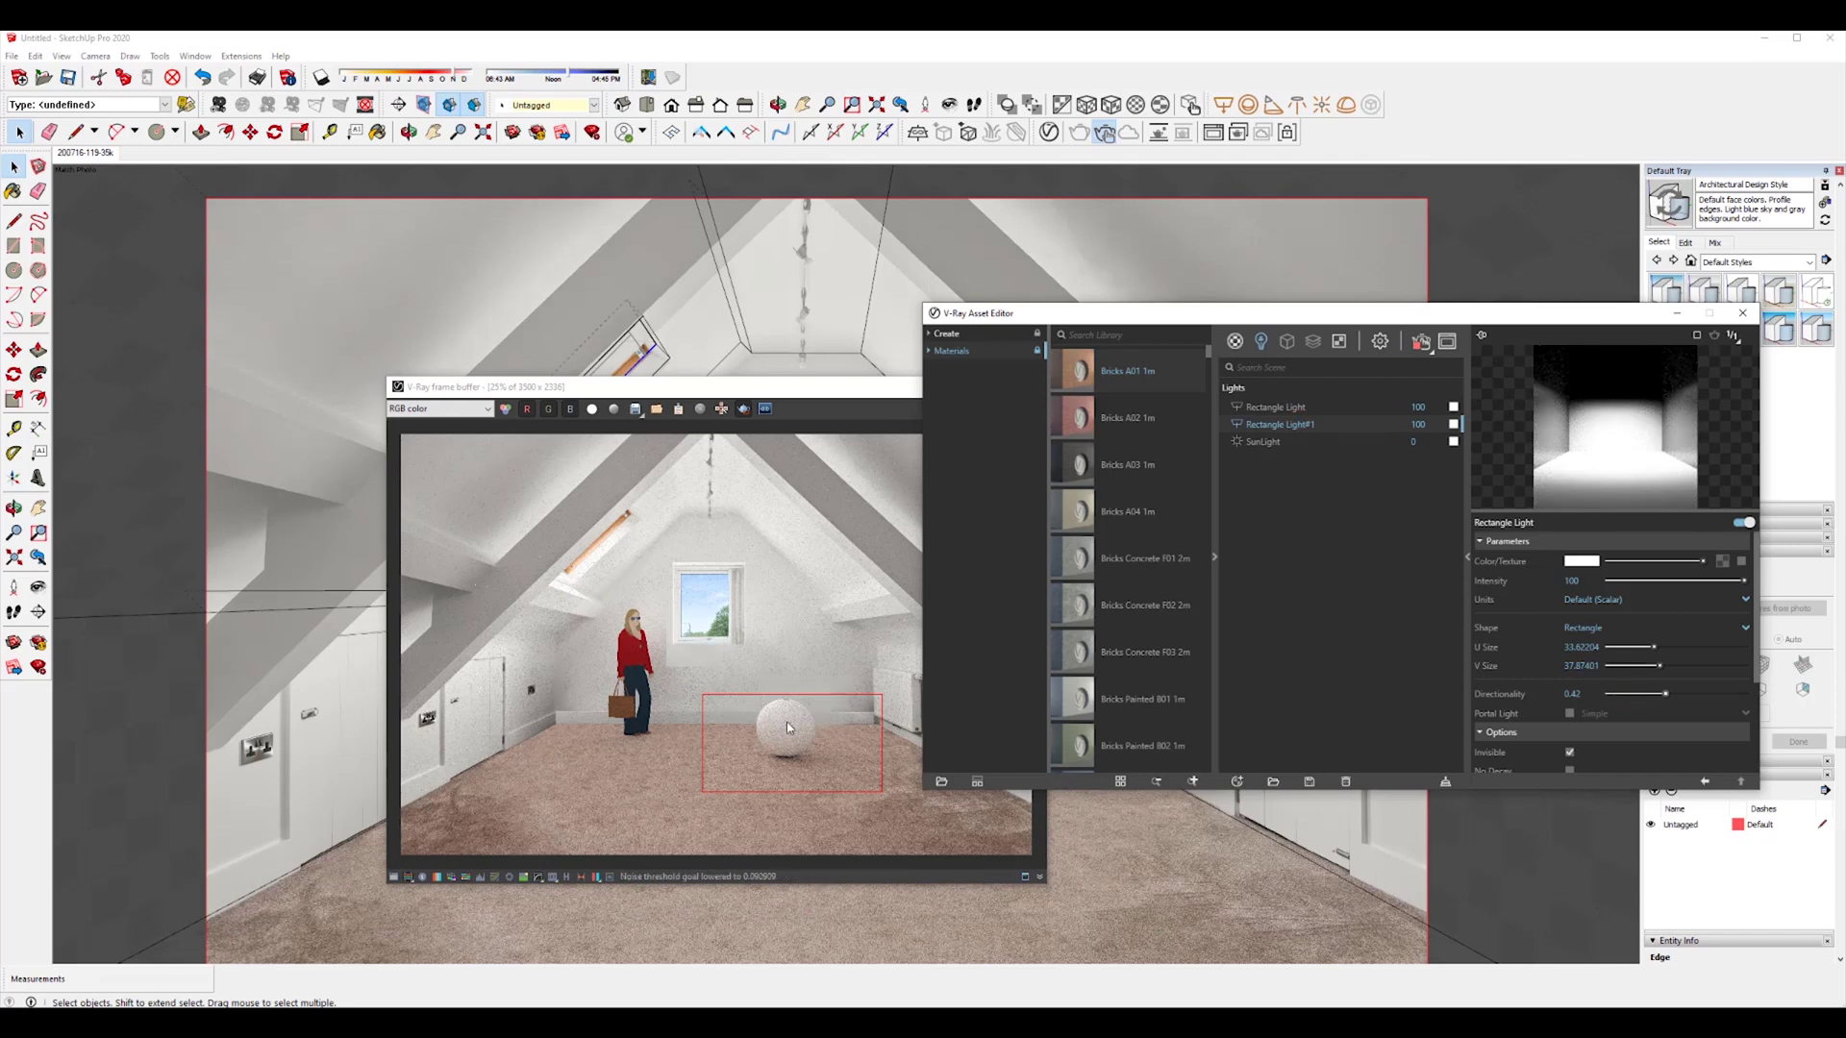
# Step: Stop the interactive render and close the V-Ray frame buffer and Asset Editor to uncover the model
pyautogui.click(649, 668)
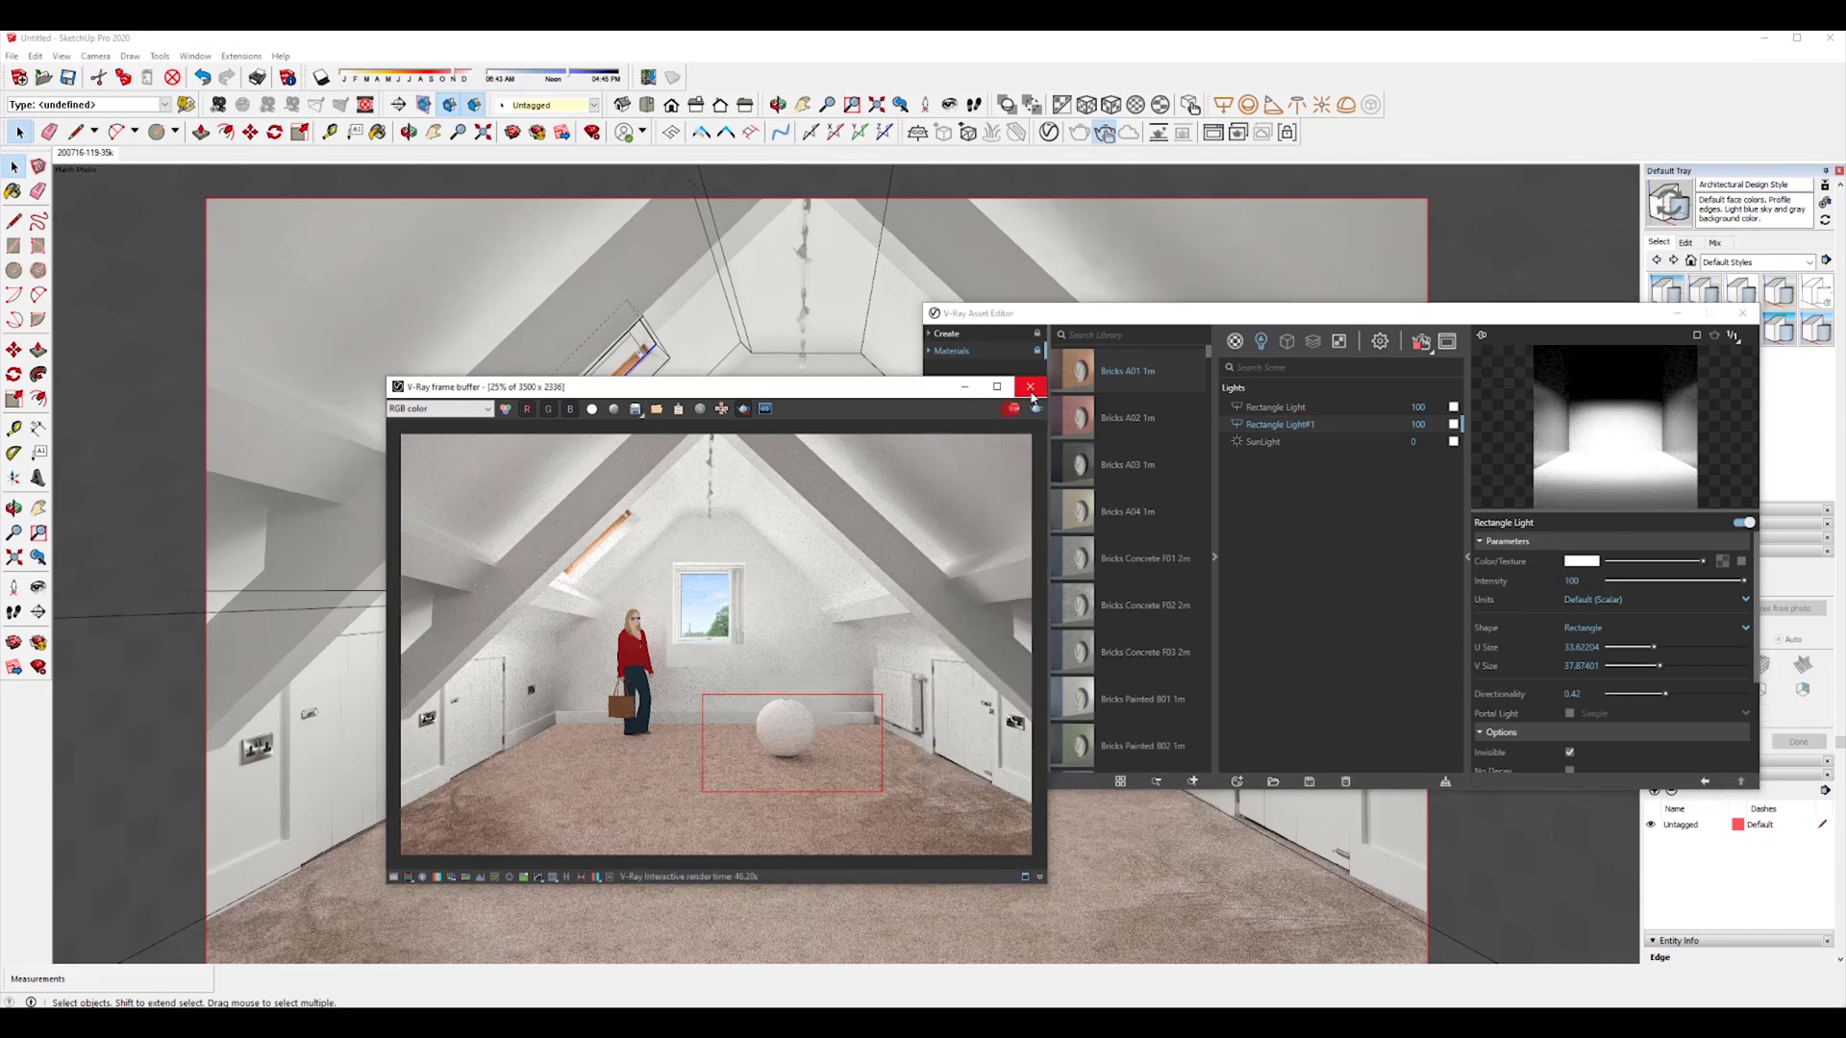
pyautogui.click(1029, 386)
pyautogui.click(1742, 313)
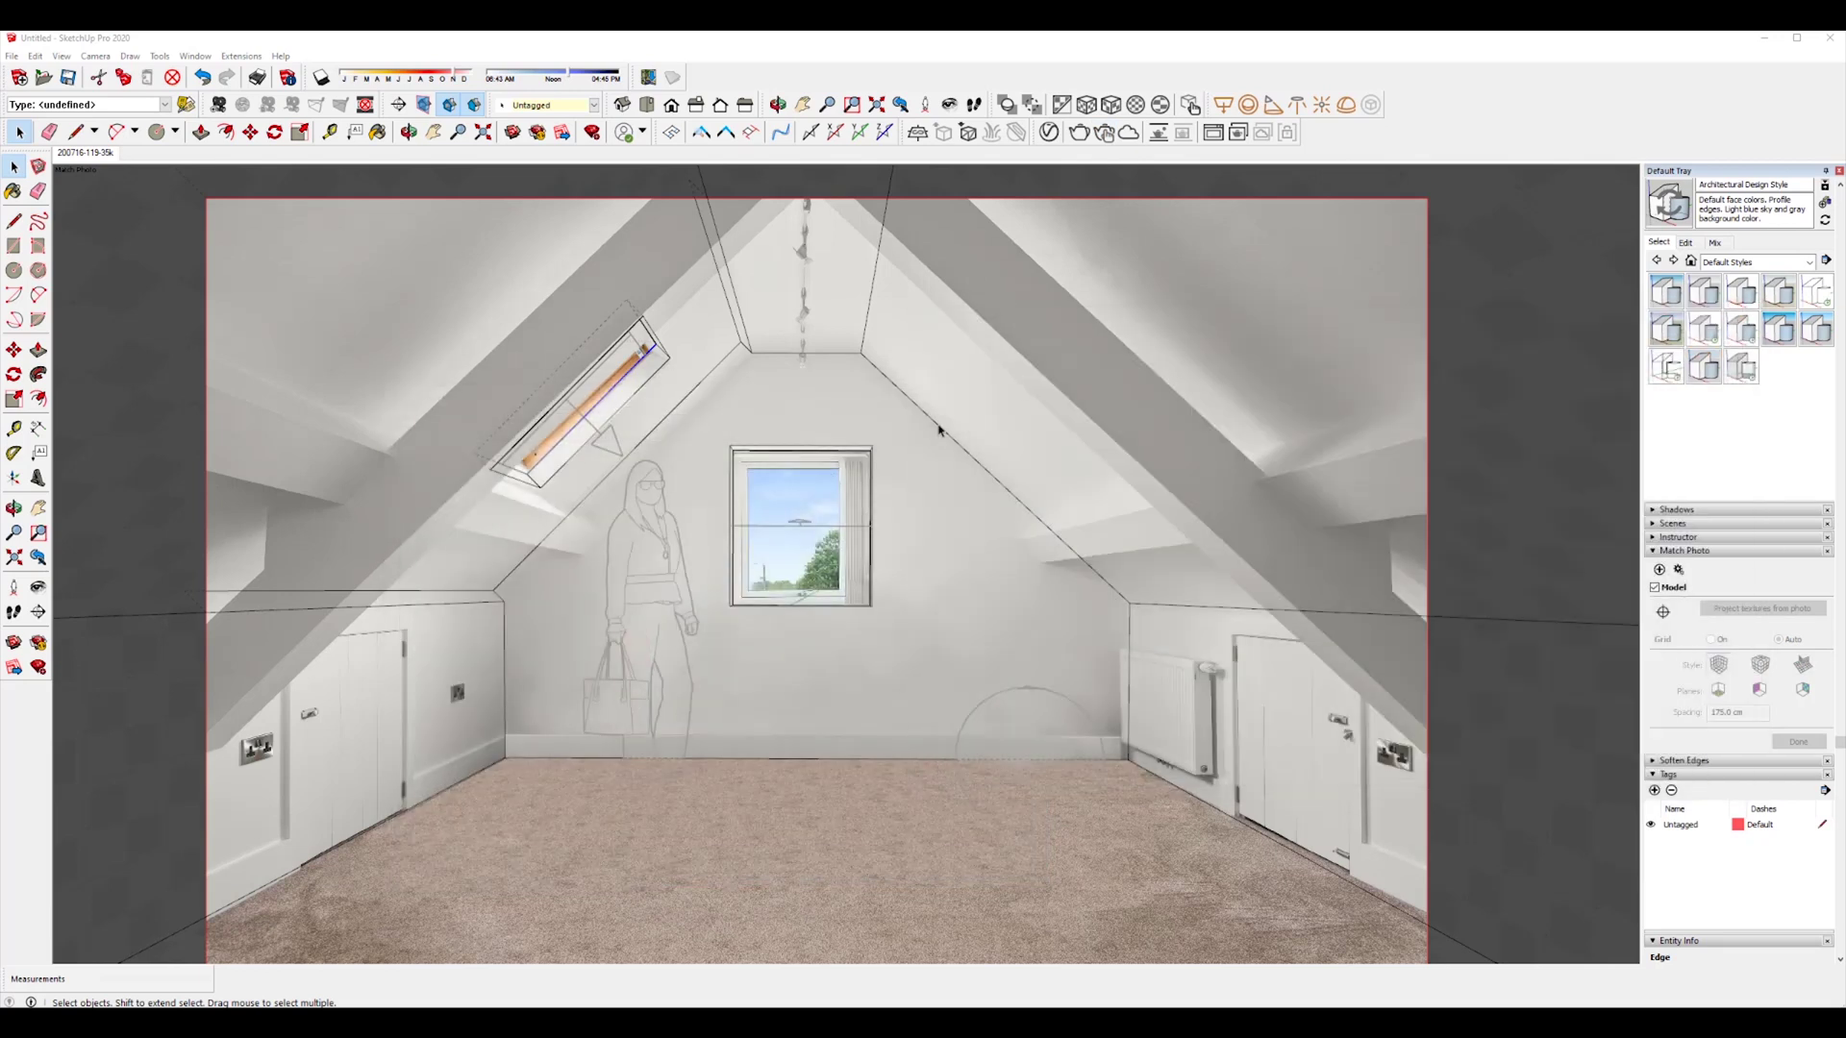
pyautogui.click(675, 673)
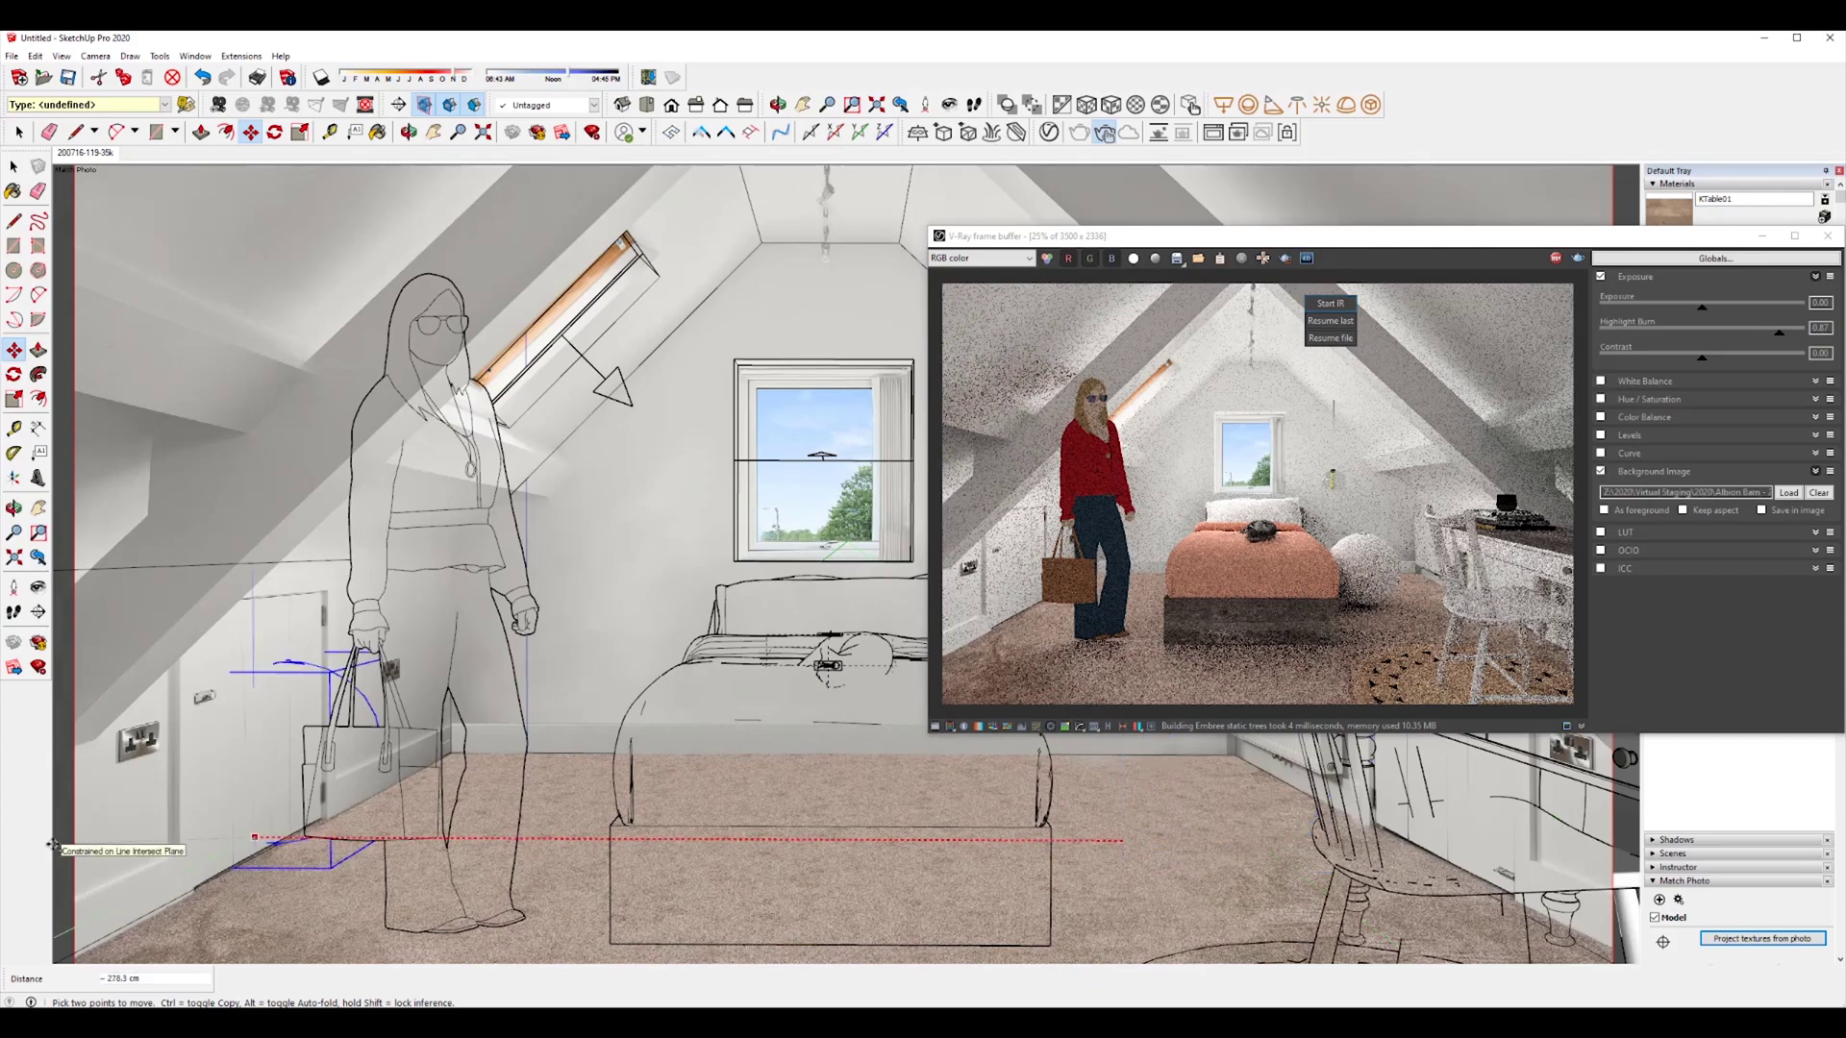
# Step: Move the selected object across the floor beside the bed, near the standing woman, and clear the selection
pyautogui.click(53, 844)
pyautogui.click(632, 820)
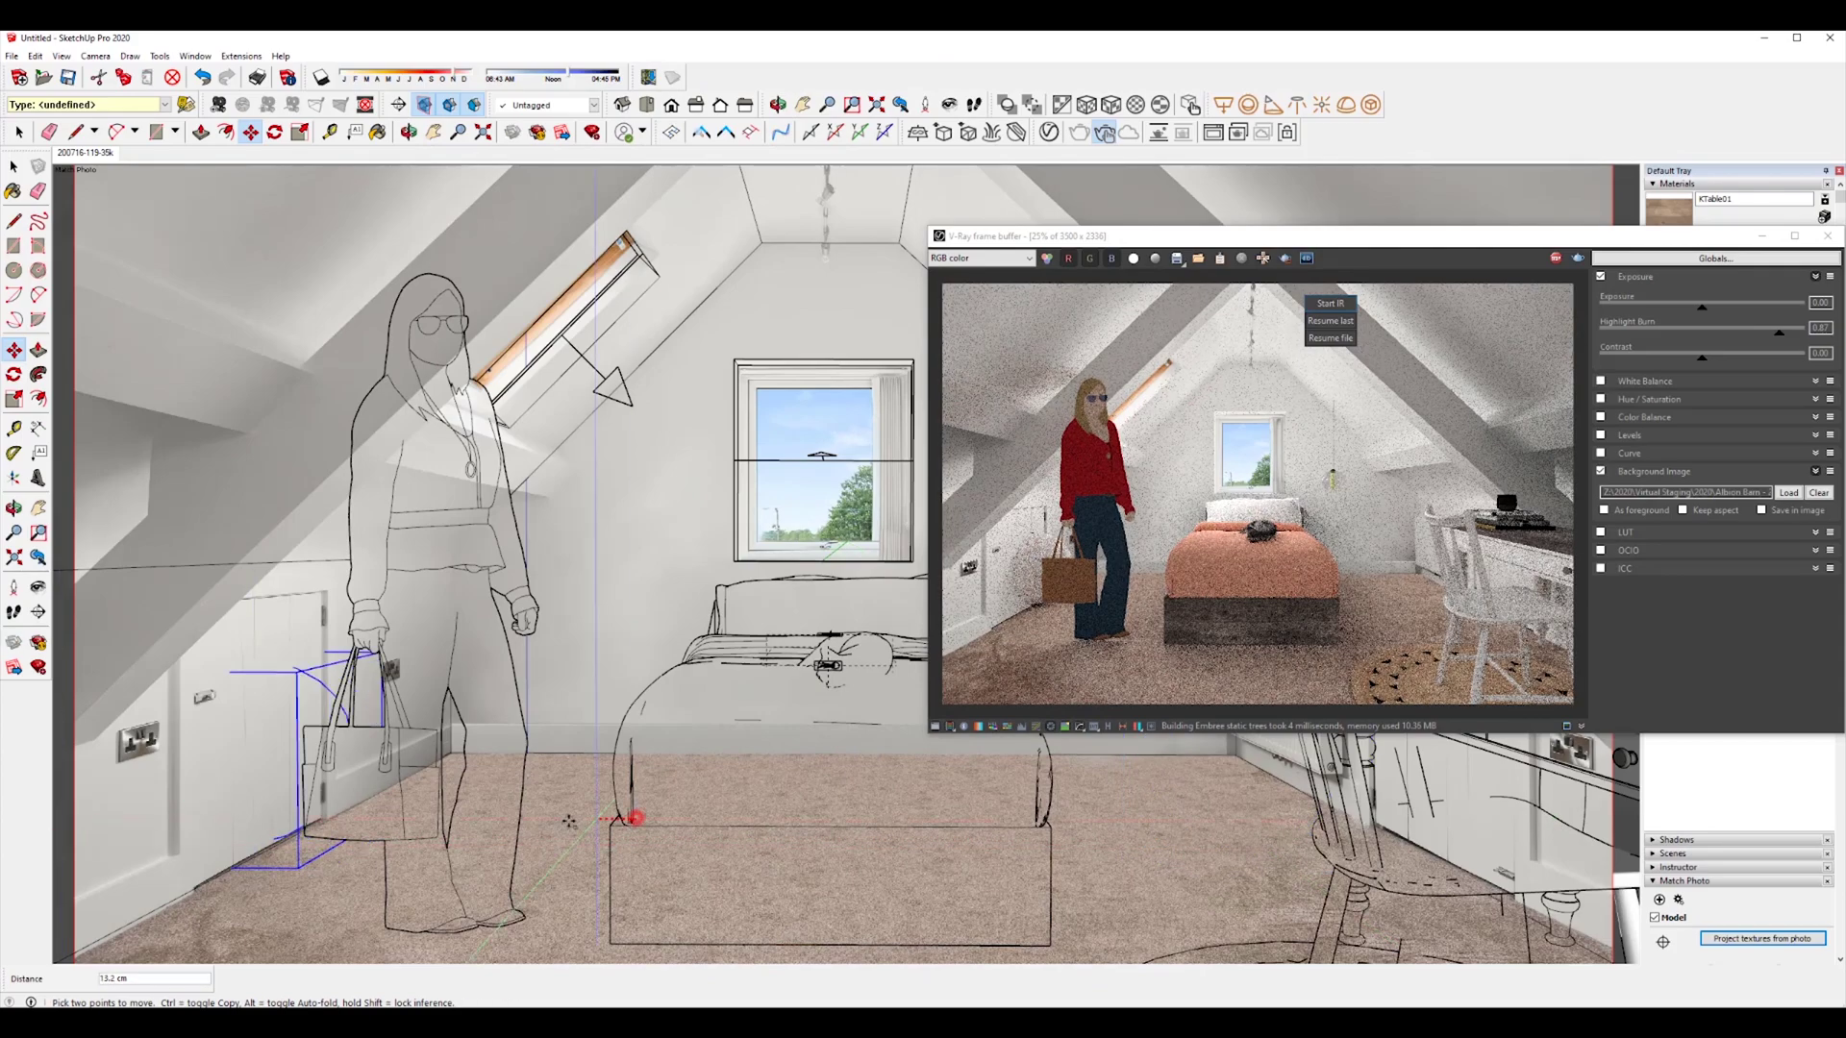
pyautogui.click(319, 816)
pyautogui.press('space')
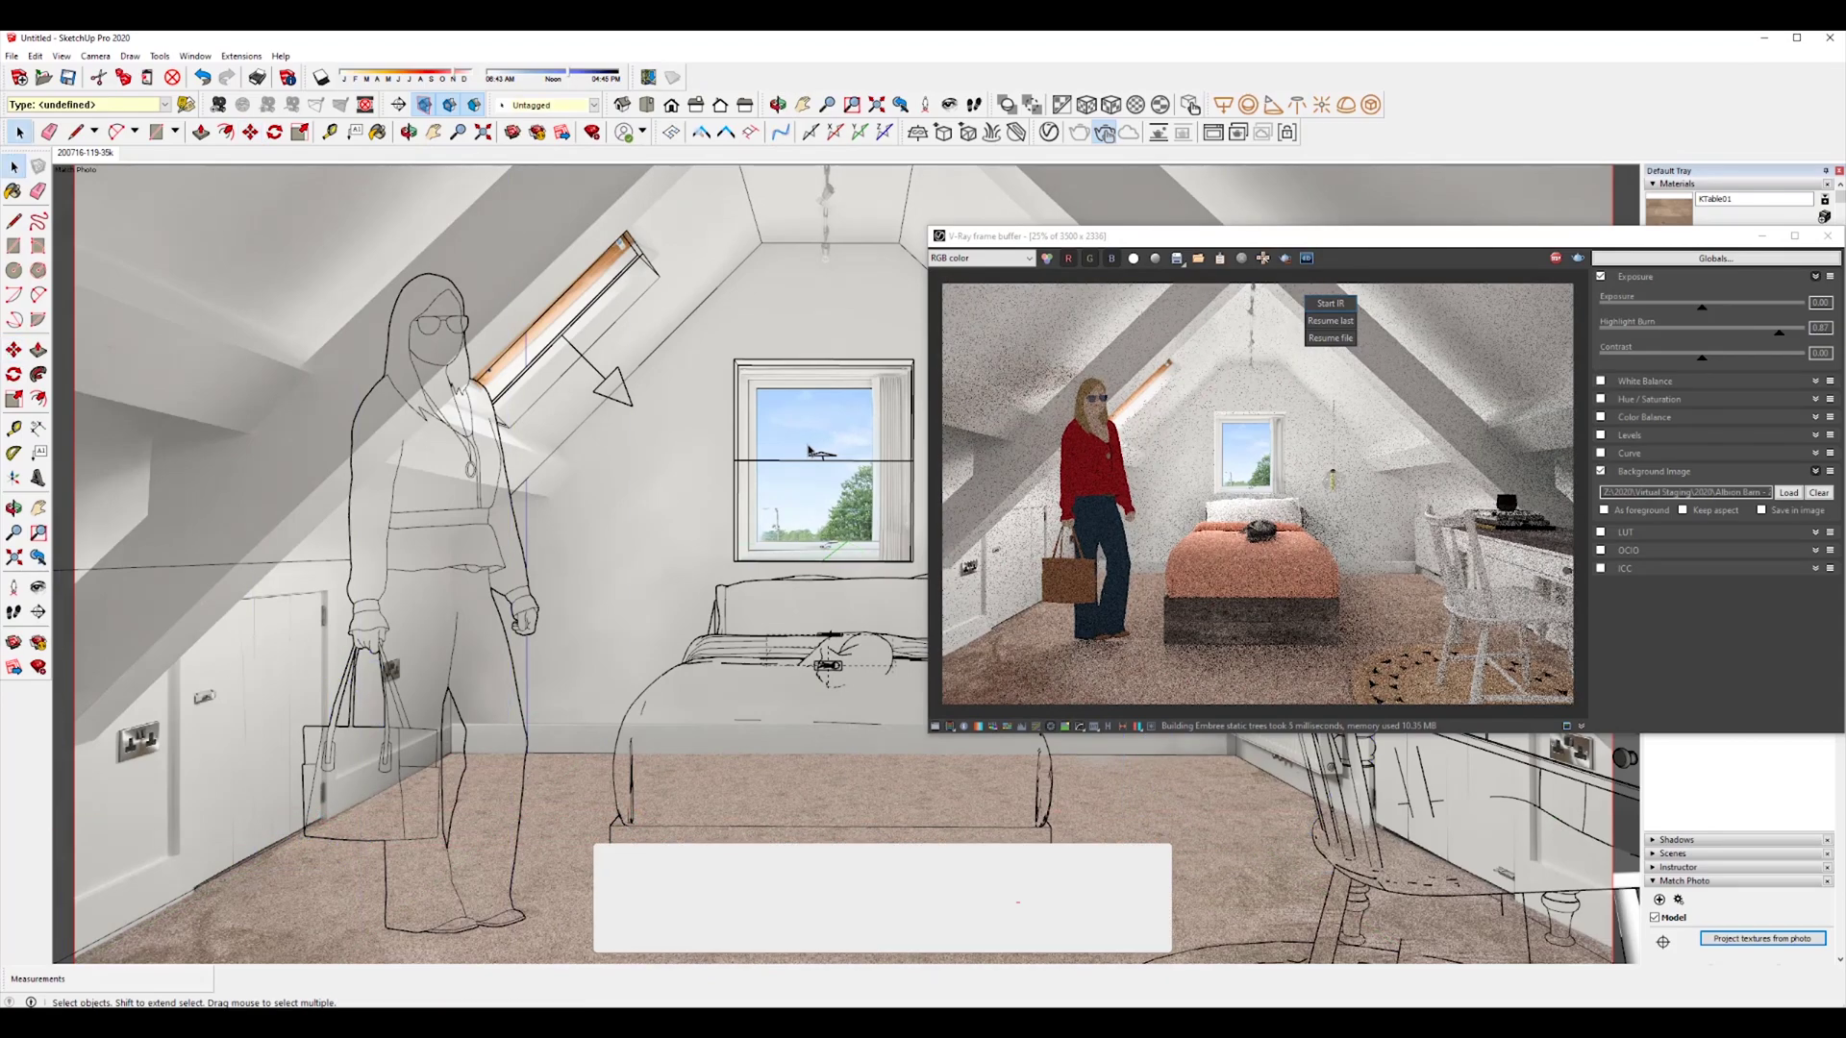
pyautogui.click(809, 447)
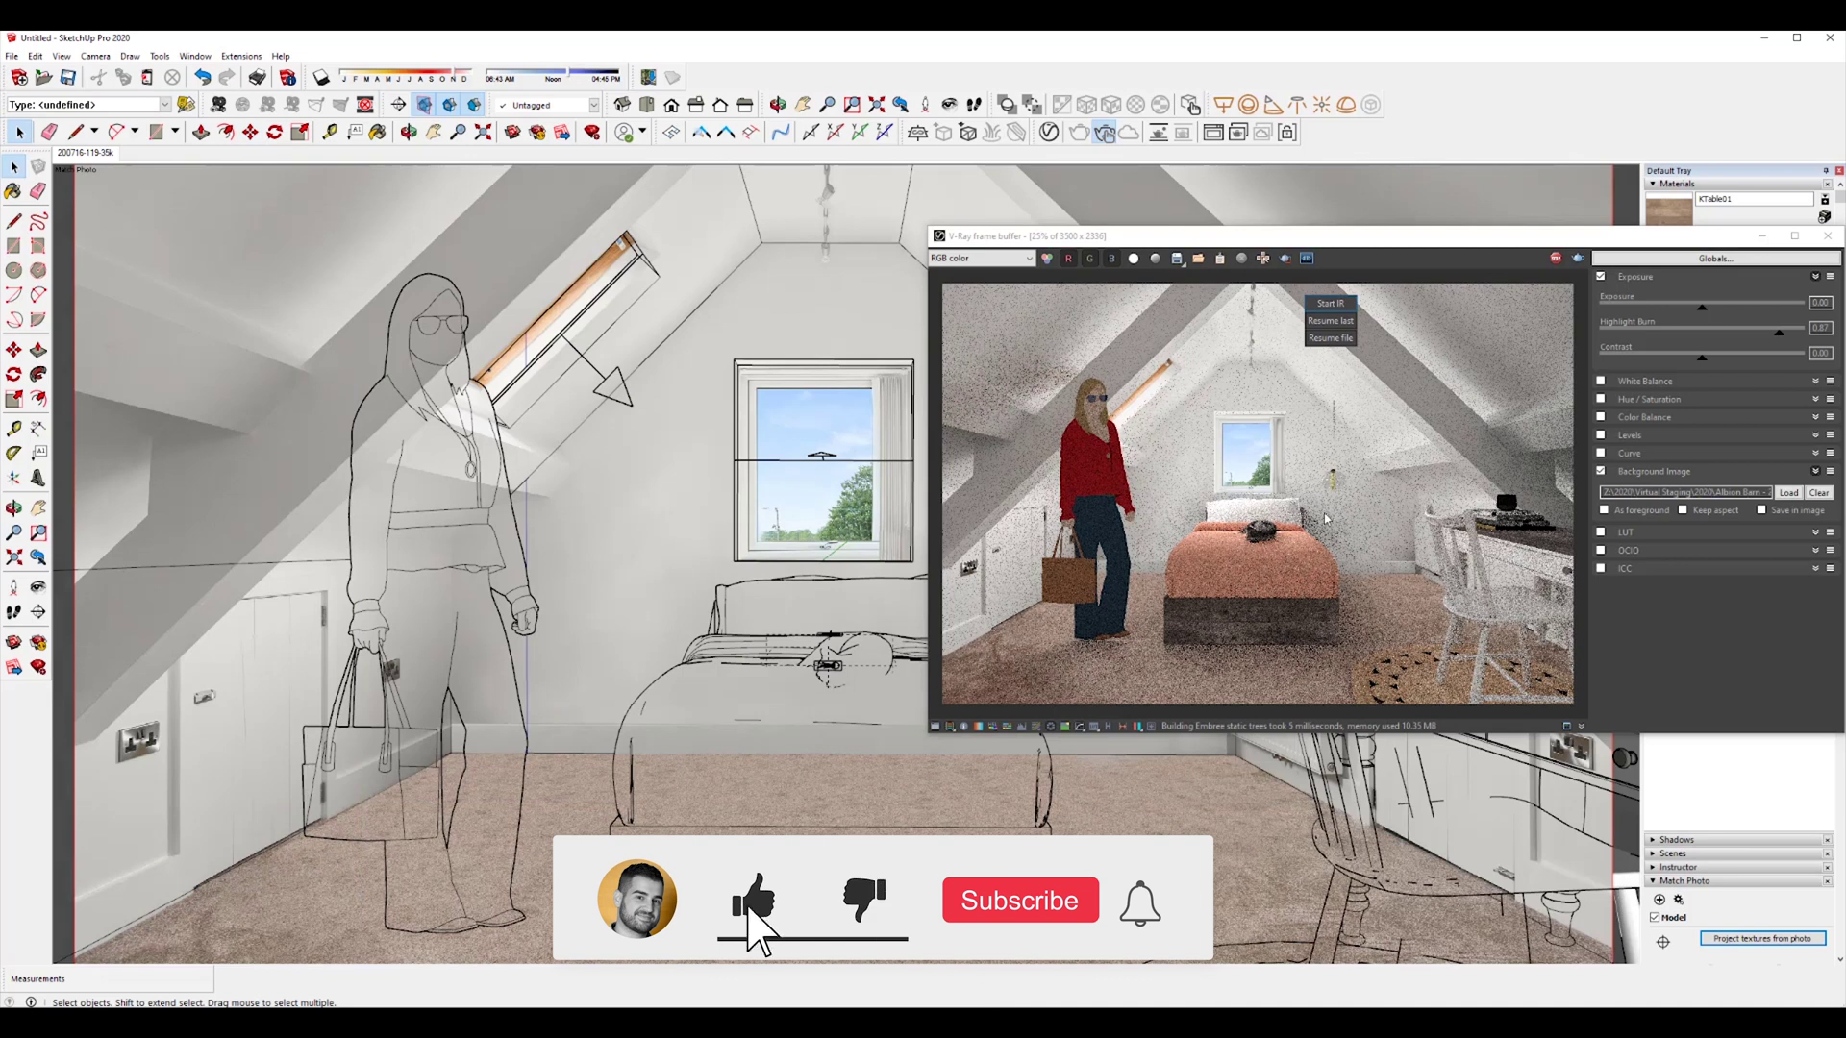
# Step: Reposition the V-Ray frame buffer to uncover the desk and chair in the model, and stop the interactive render
pyautogui.moveTo(1142, 237); pyautogui.dragTo(791, 279)
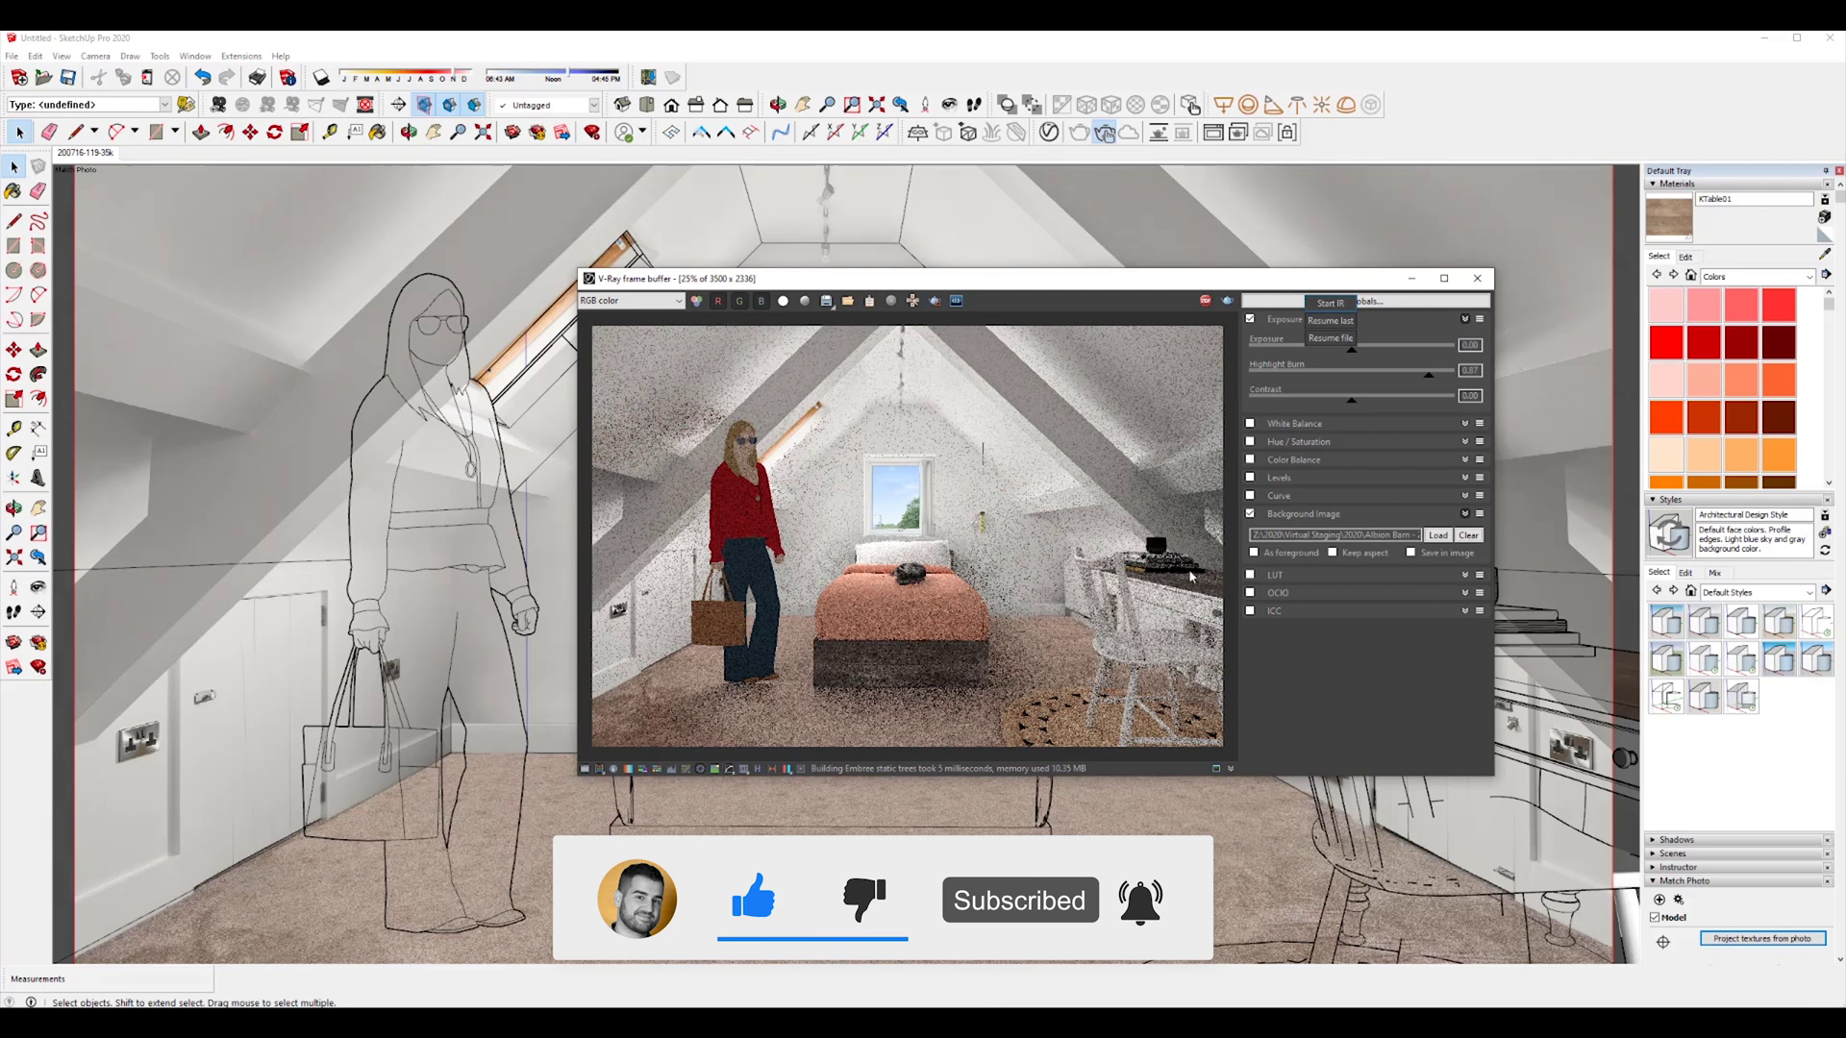
pyautogui.moveTo(1198, 278); pyautogui.dragTo(798, 293)
pyautogui.click(1105, 131)
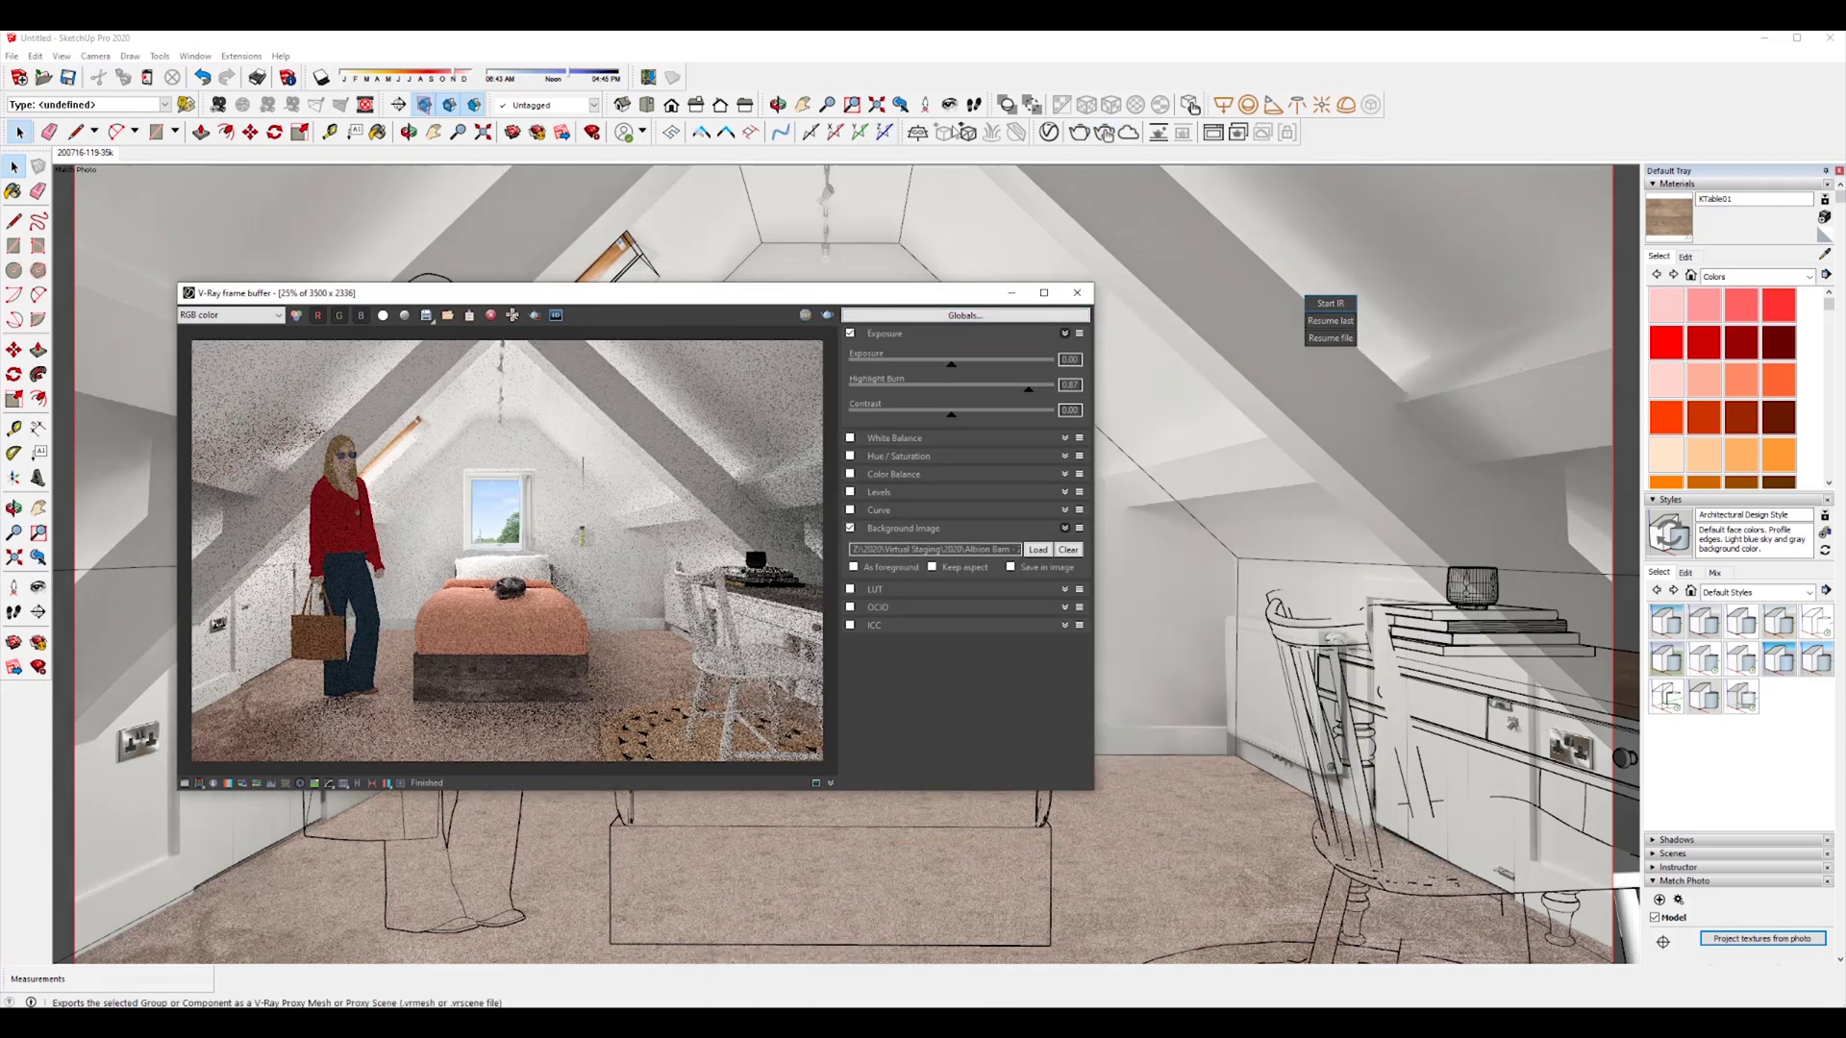